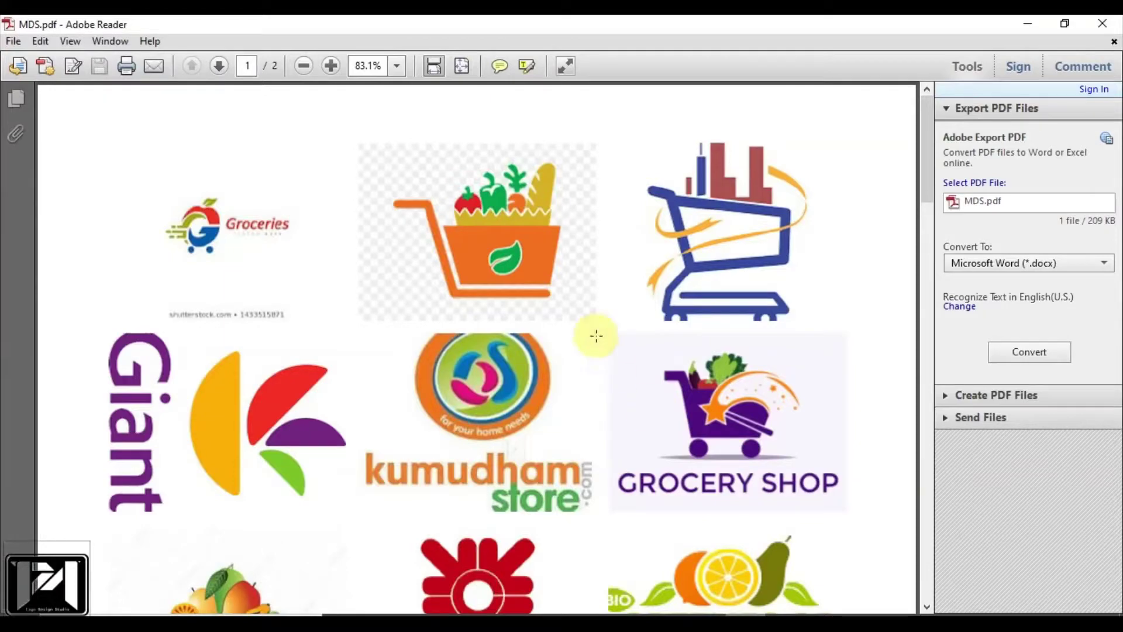
Step: Look through the grocery and department store reference logos on both pages of the mood board PDF
scroll(593, 333, "down", 1)
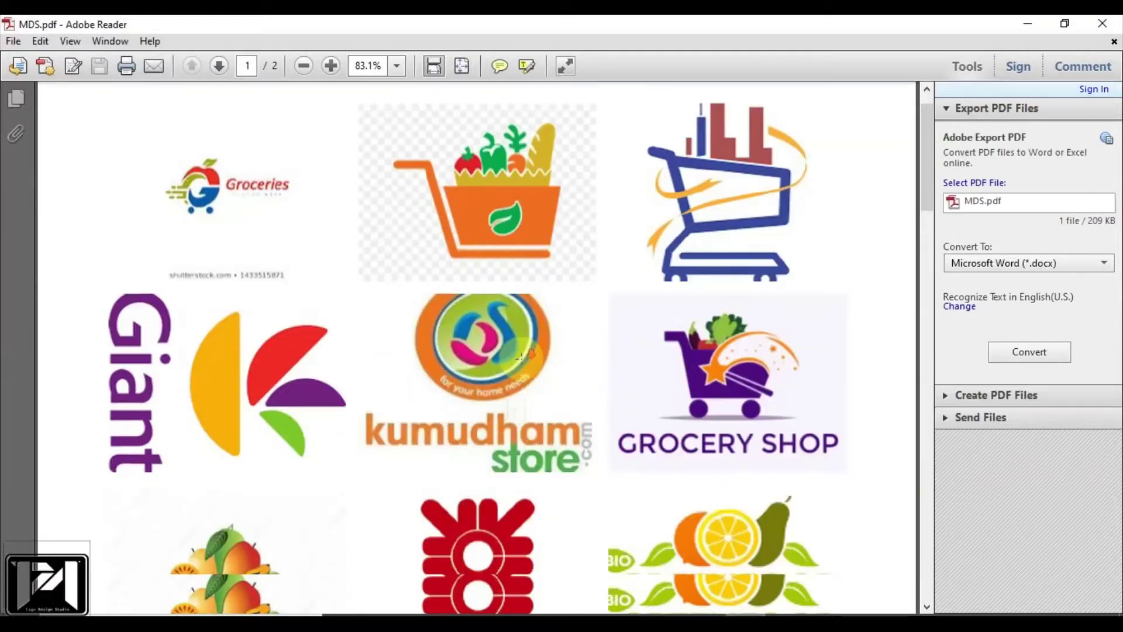
scroll(520, 356, "down", 1)
scroll(524, 358, "down", 1)
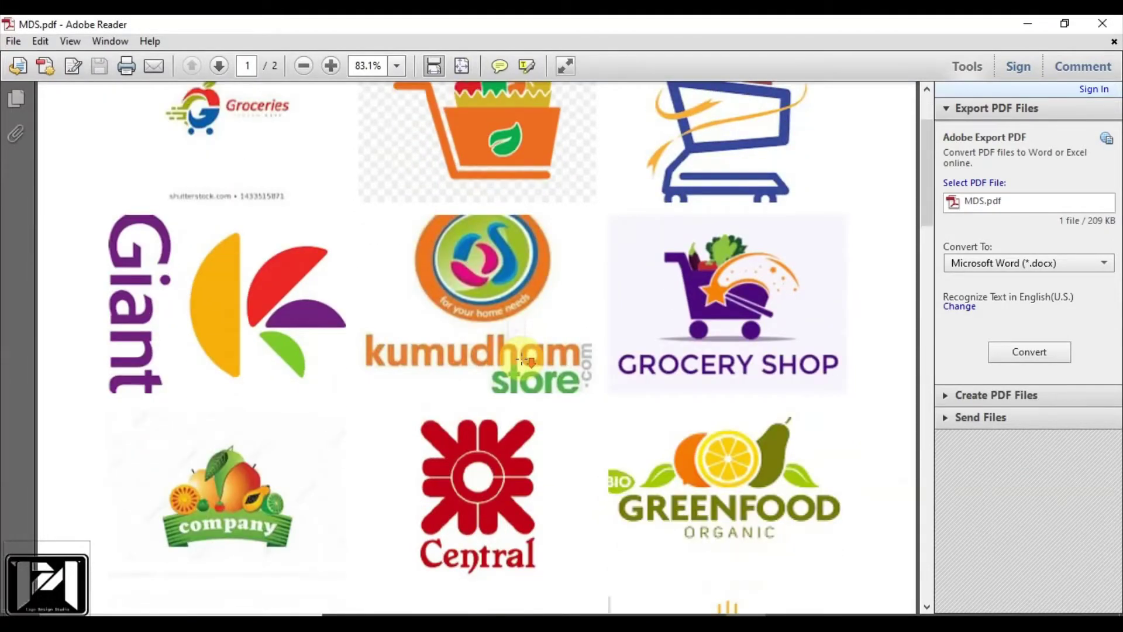
scroll(522, 358, "down", 3)
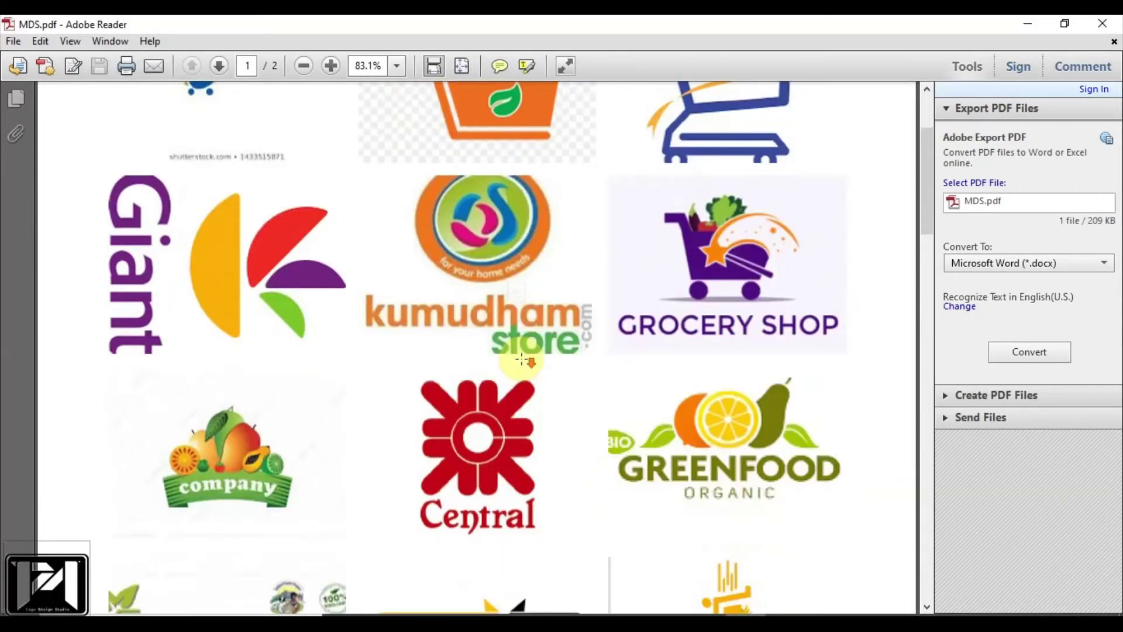
scroll(522, 357, "down", 5)
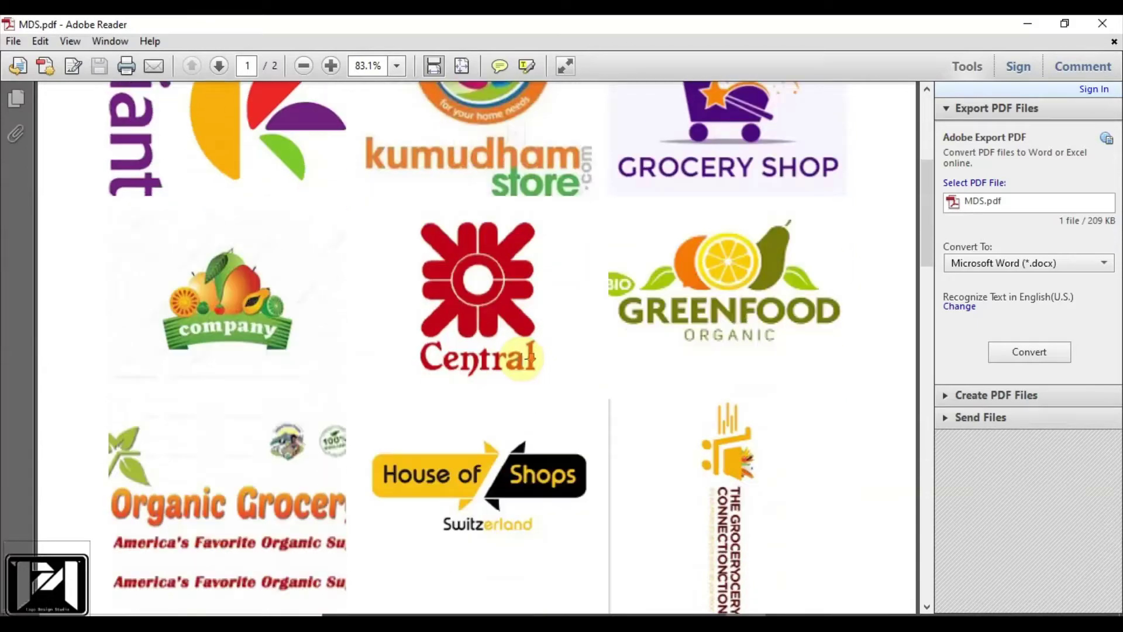
scroll(522, 357, "down", 2)
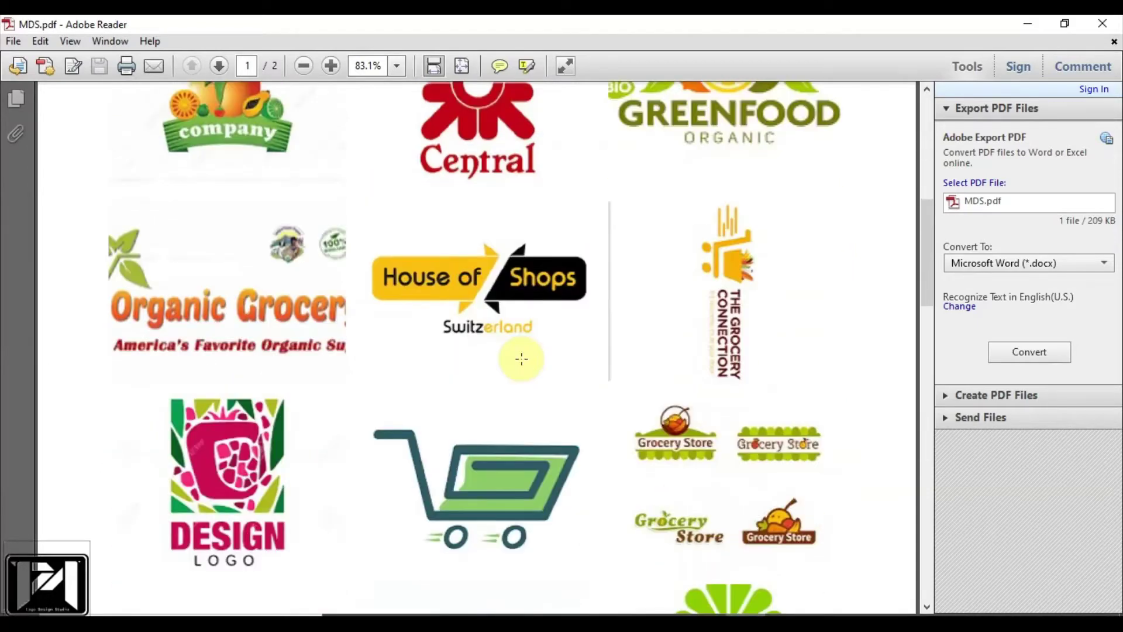
scroll(521, 358, "down", 4)
scroll(522, 360, "down", 3)
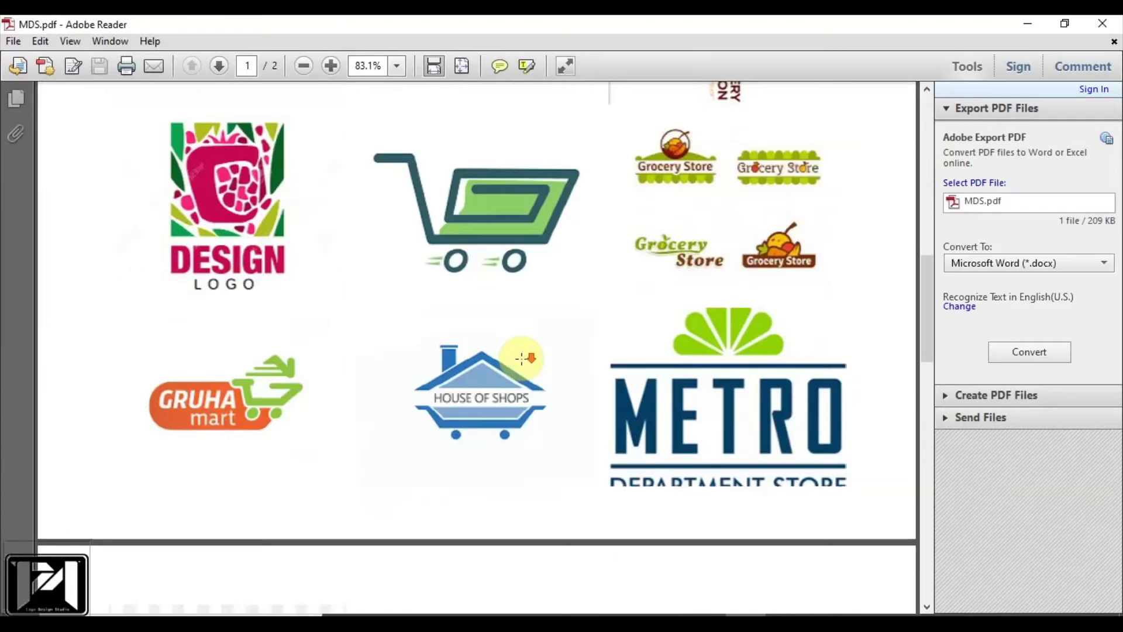
scroll(522, 360, "down", 8)
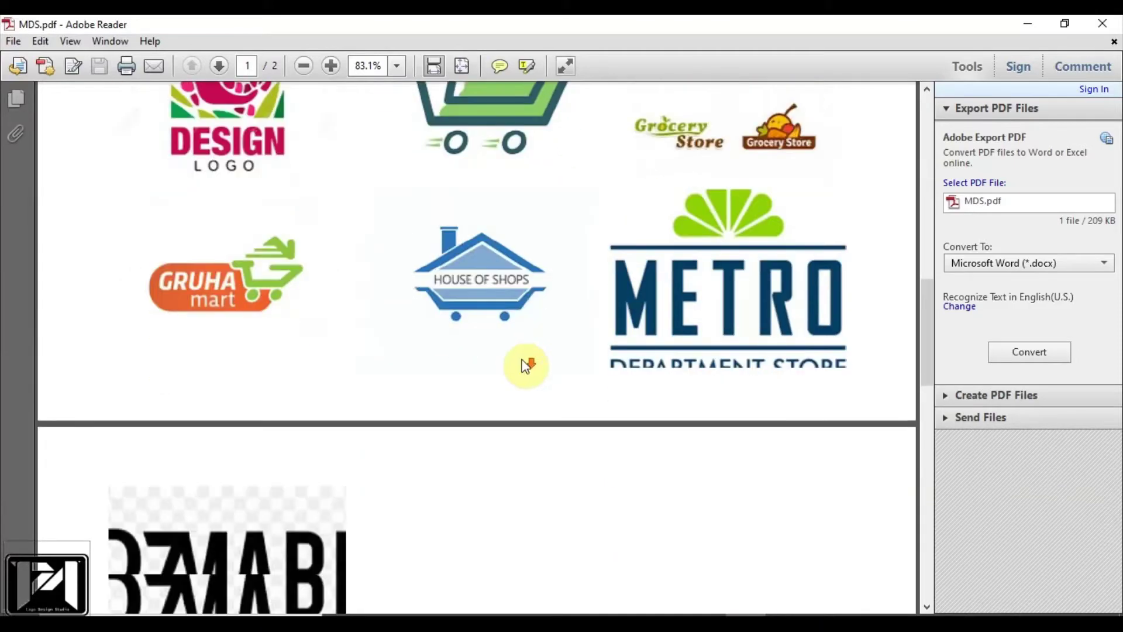
scroll(525, 365, "down", 6)
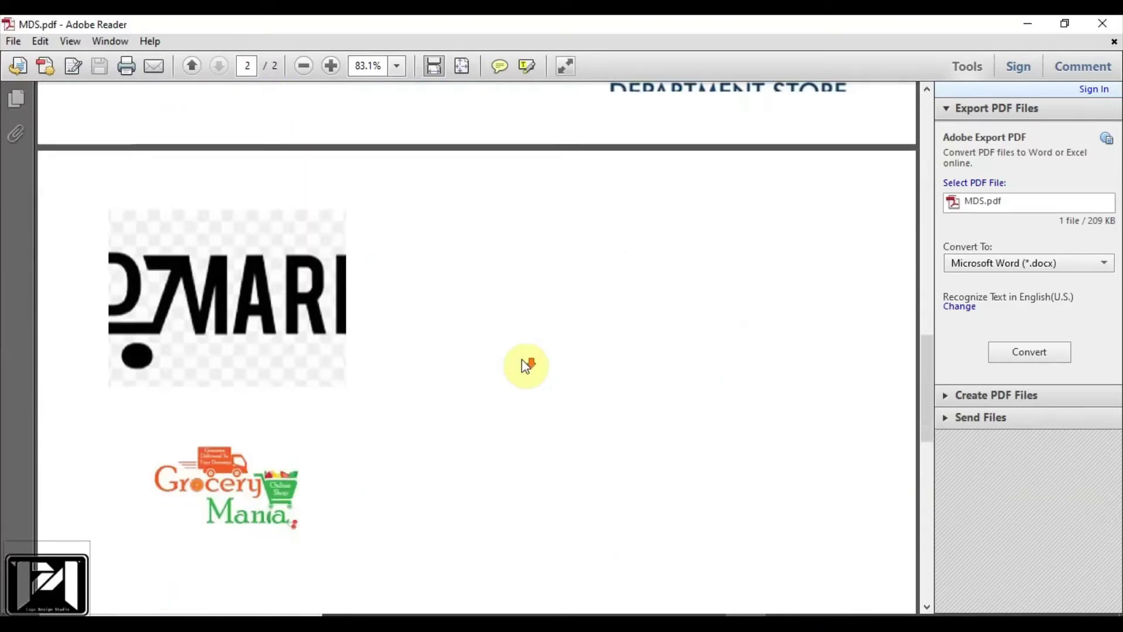
scroll(526, 365, "up", 8)
scroll(525, 366, "up", 15)
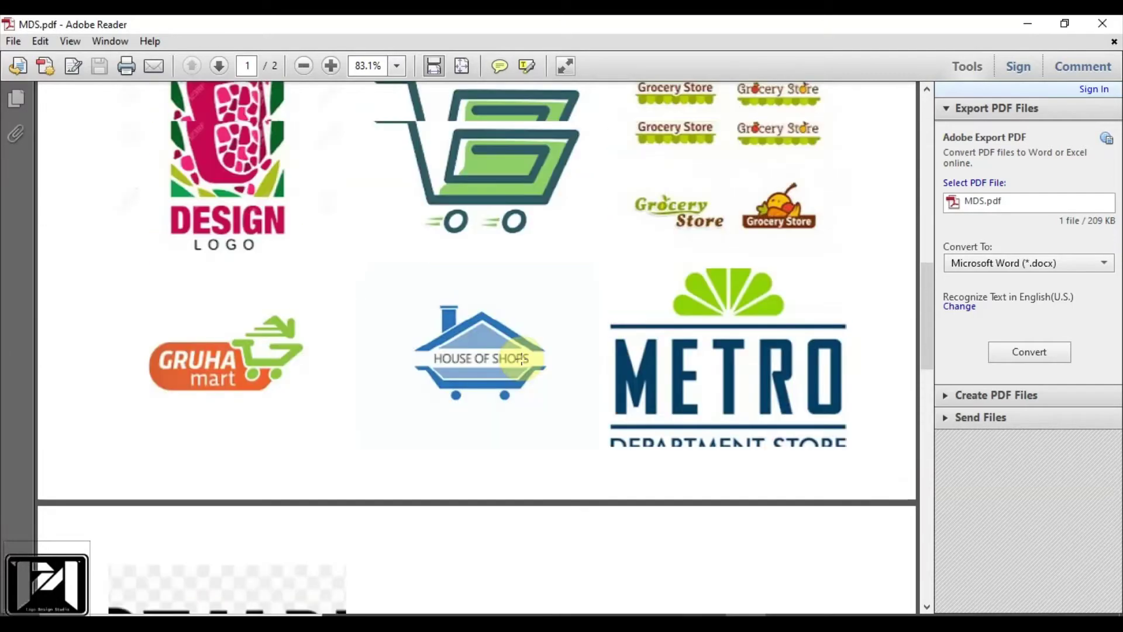
scroll(523, 356, "up", 3)
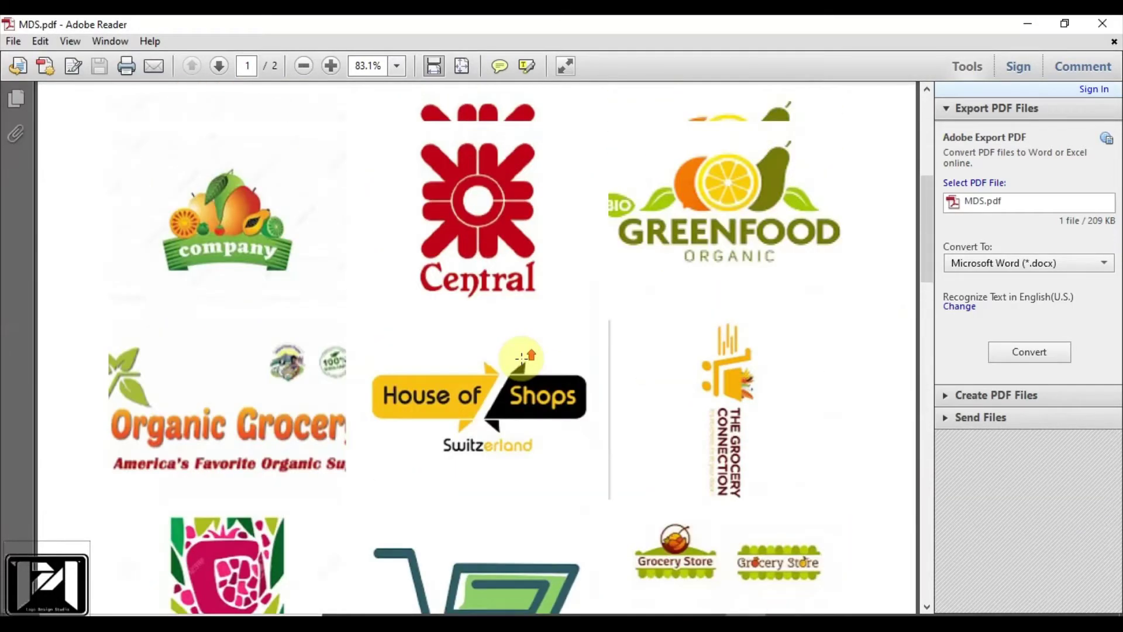
scroll(526, 359, "up", 3)
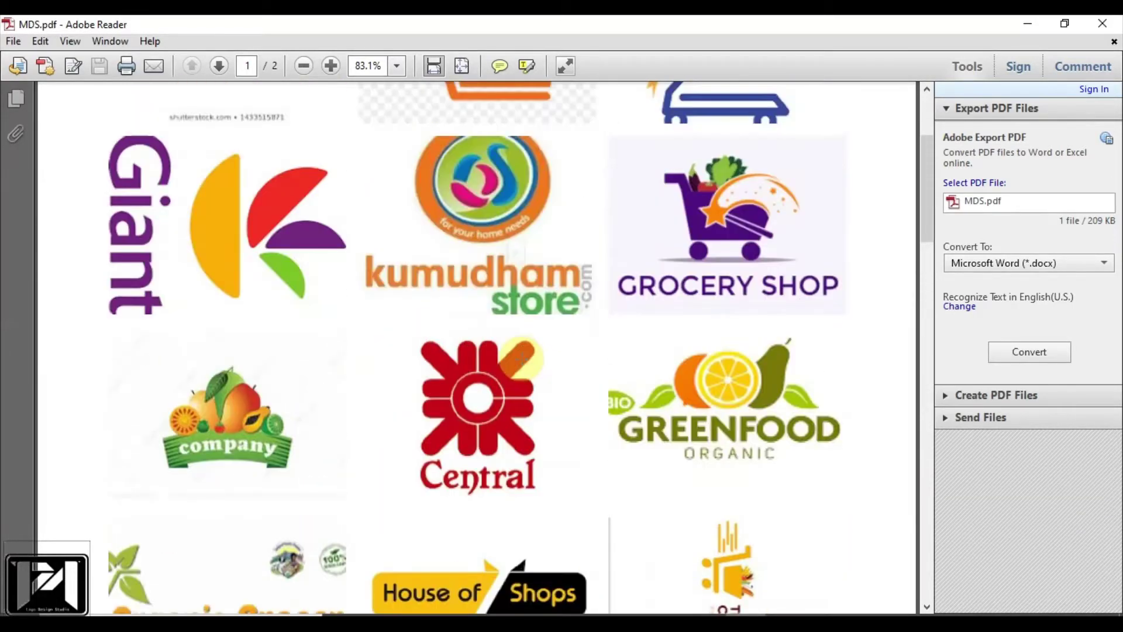
scroll(524, 358, "up", 3)
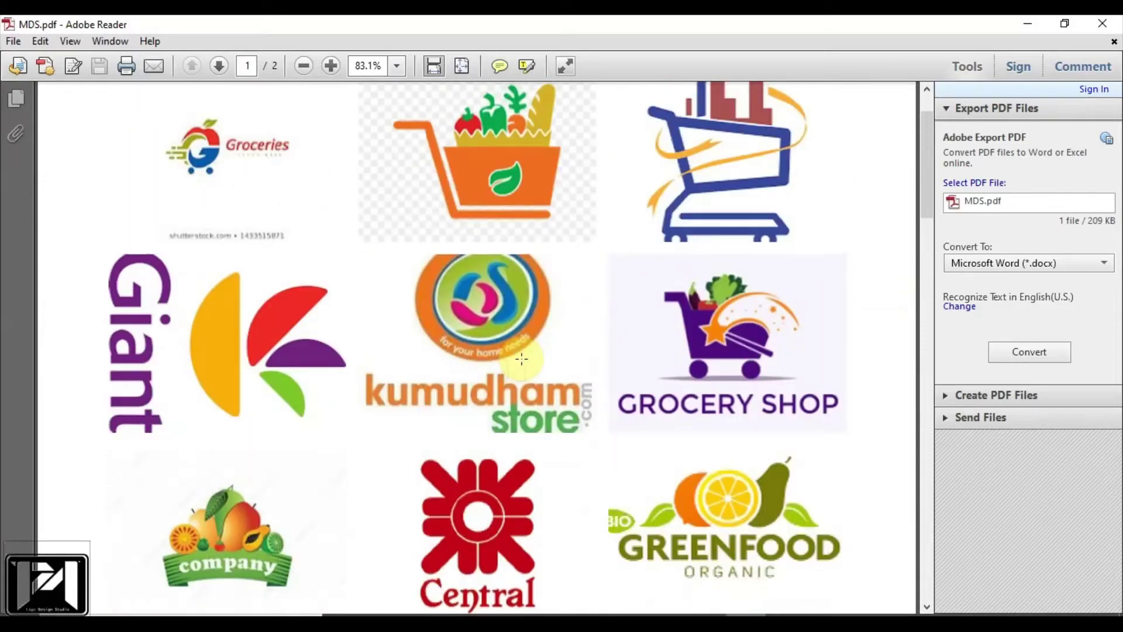
scroll(522, 358, "up", 2)
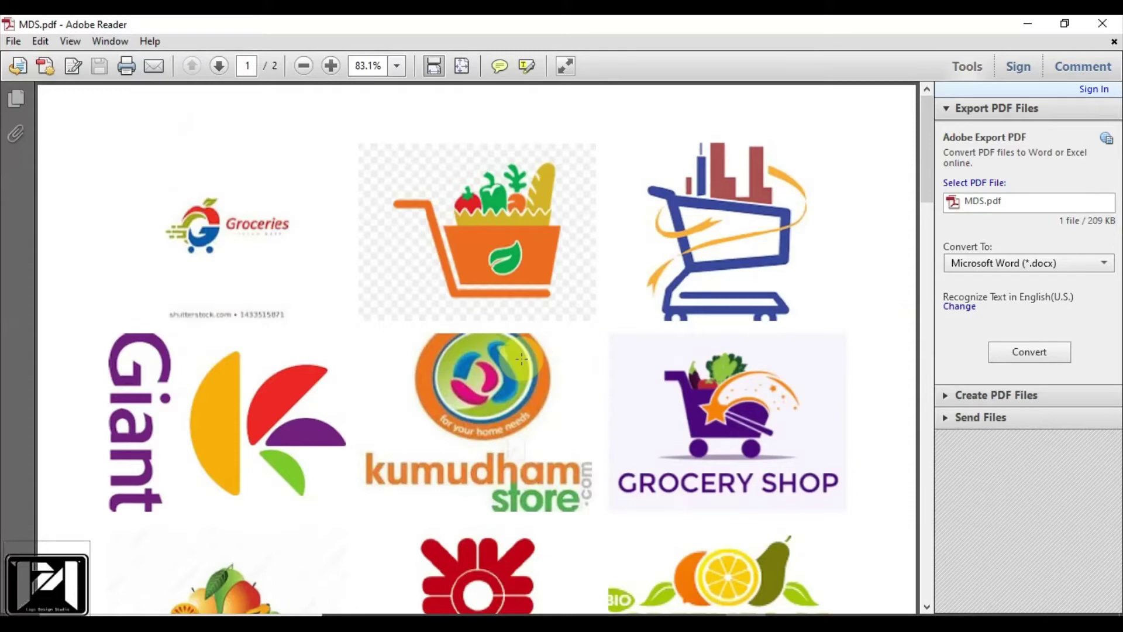
scroll(609, 395, "down", 1)
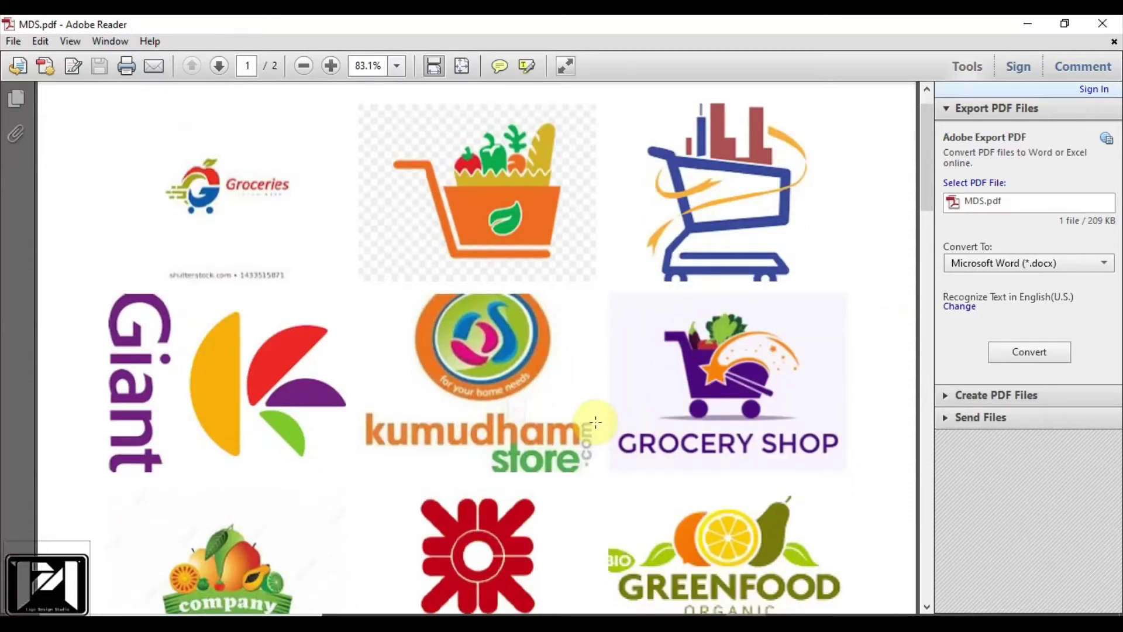
scroll(597, 380, "down", 4)
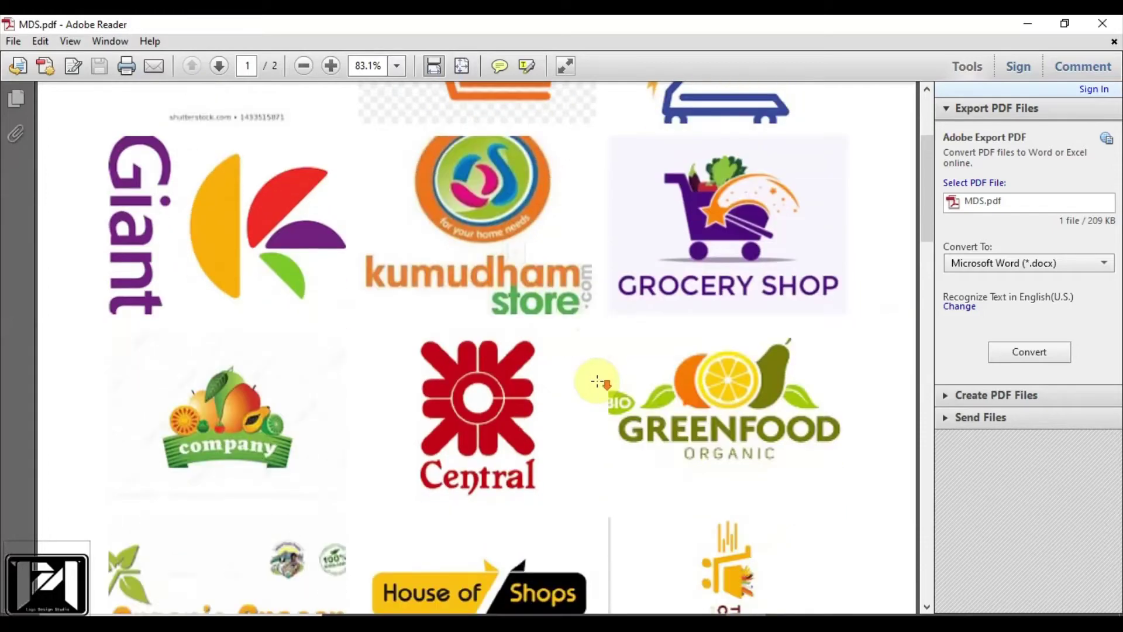
scroll(598, 382, "down", 4)
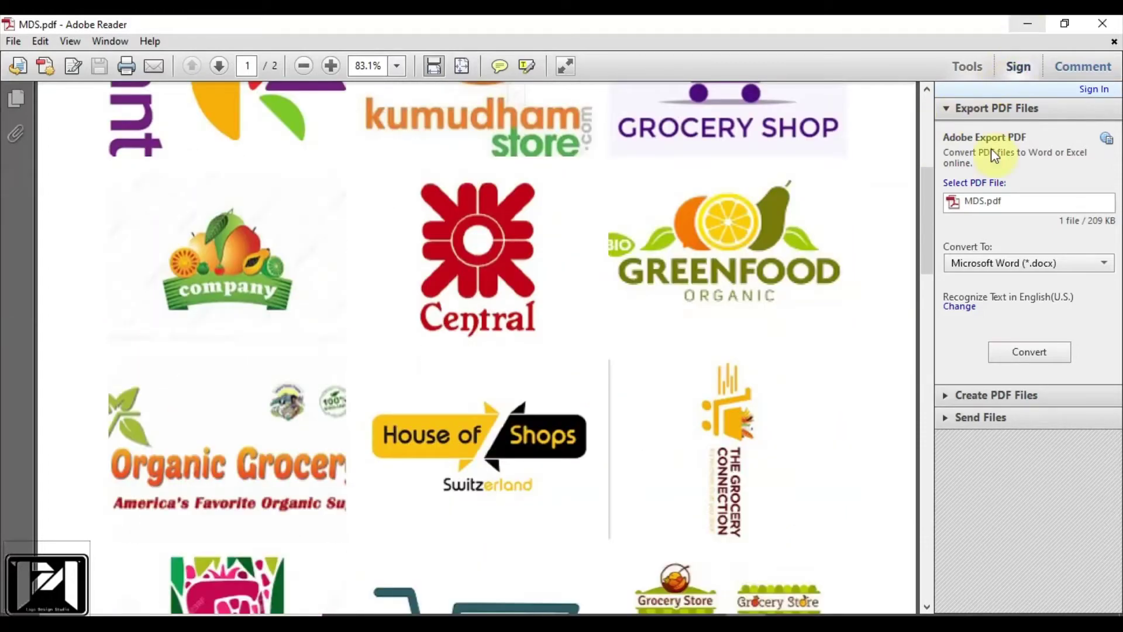
Step: Switch to Microsoft Office Picture Manager and examine the three hand-drawn logo sketches, enlarging the pencil sketch of the M cart
mouse_move(709, 591)
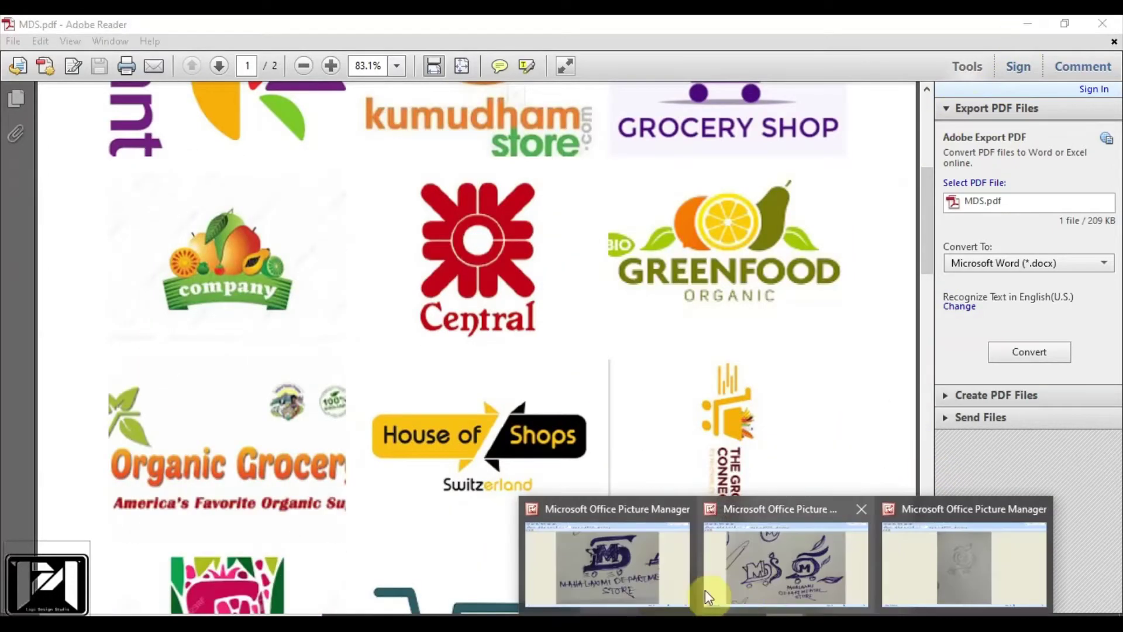
left_click(654, 582)
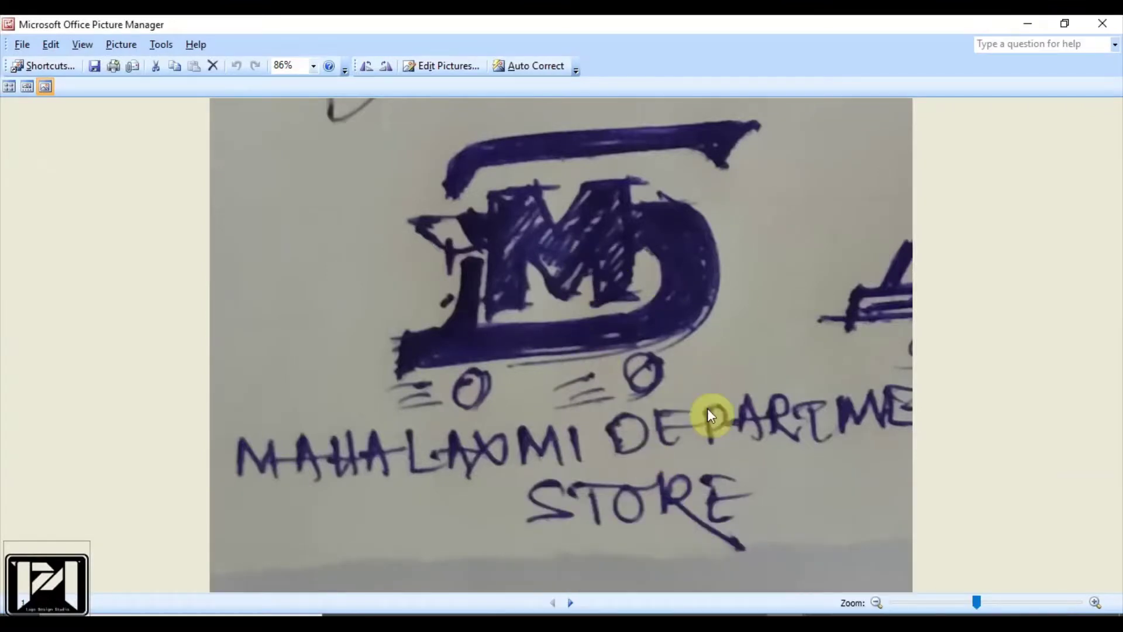
mouse_move(778, 600)
mouse_move(792, 553)
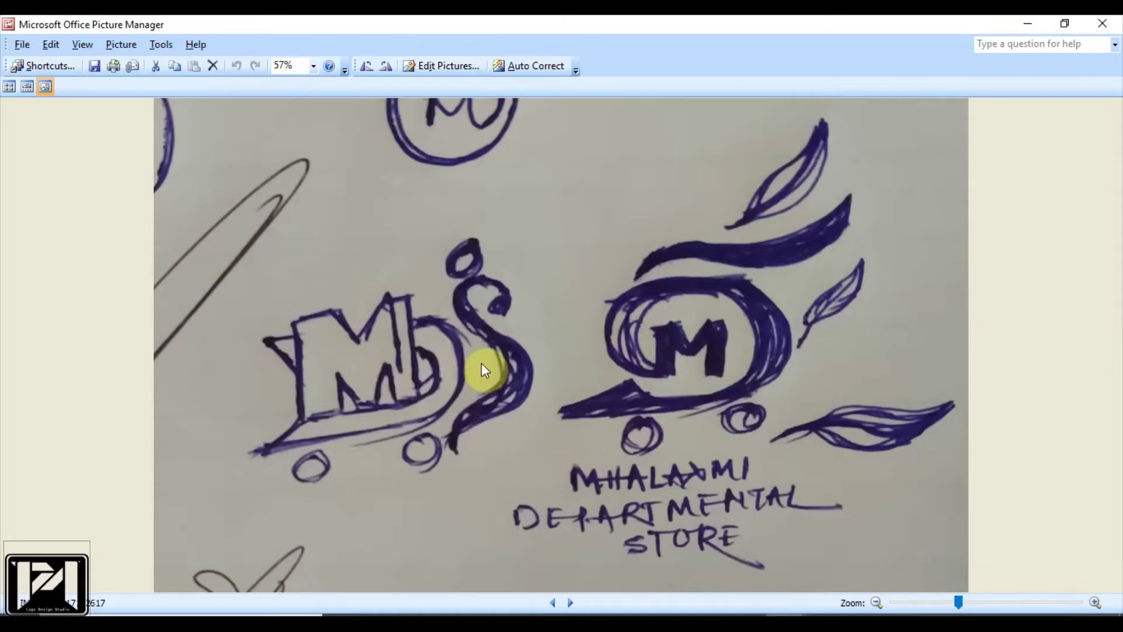
left_click(664, 563)
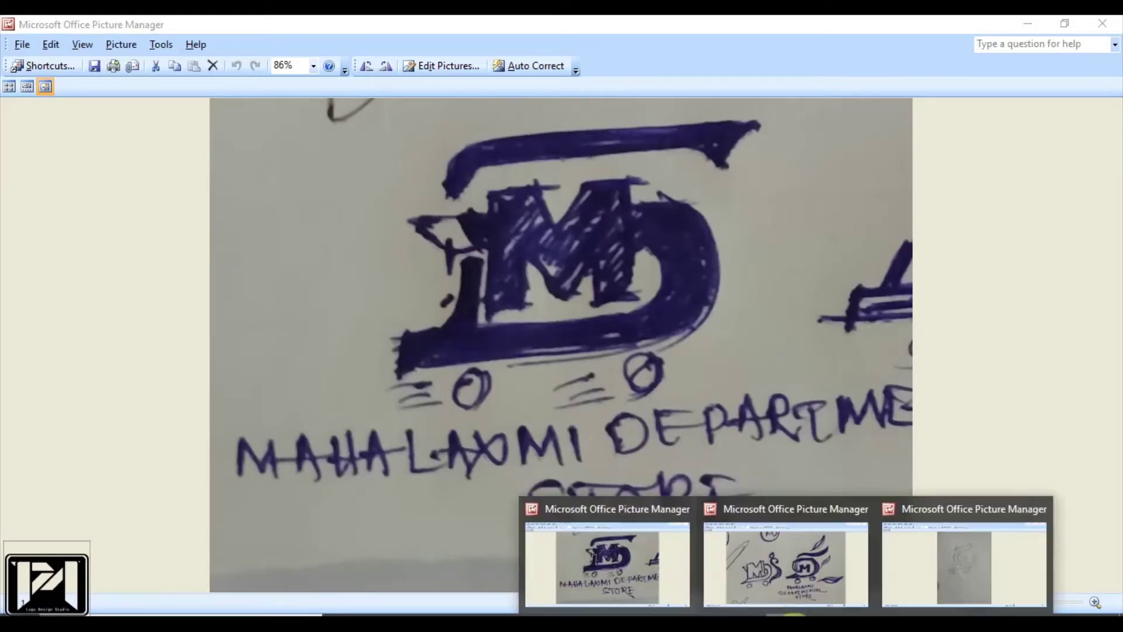
left_click(952, 570)
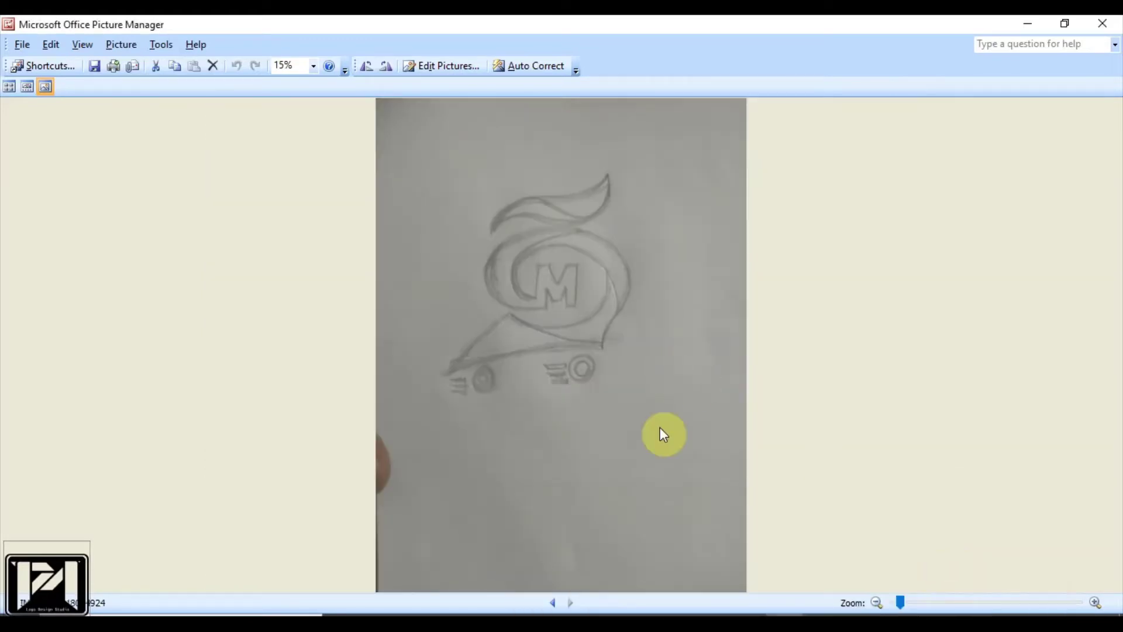
left_click_drag(900, 603, 924, 603)
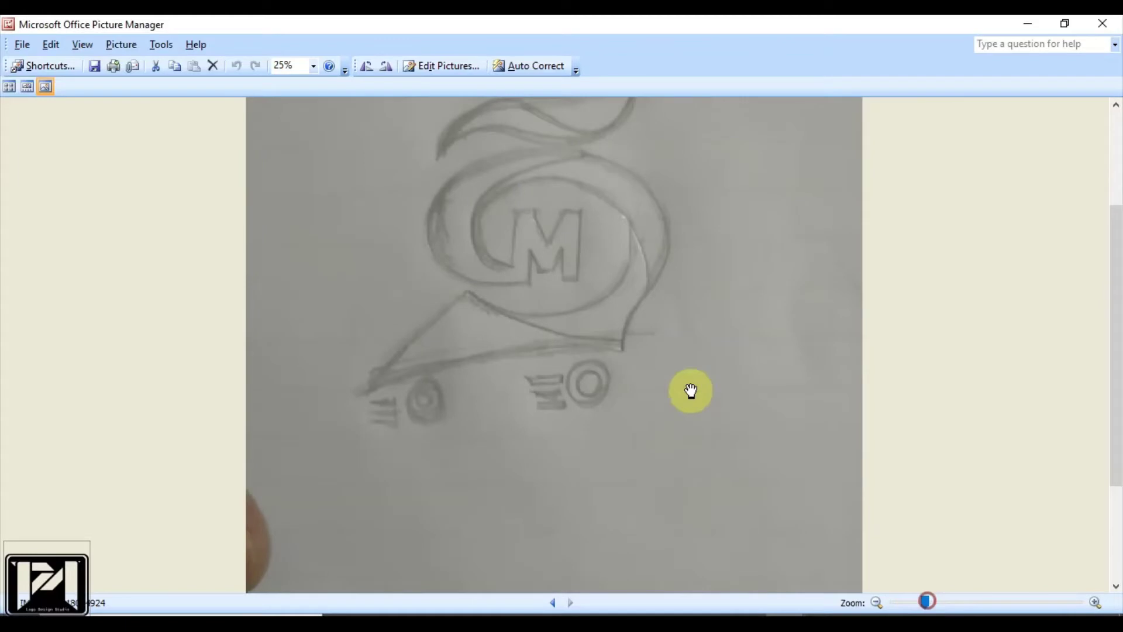
scroll(643, 427, "up", 2)
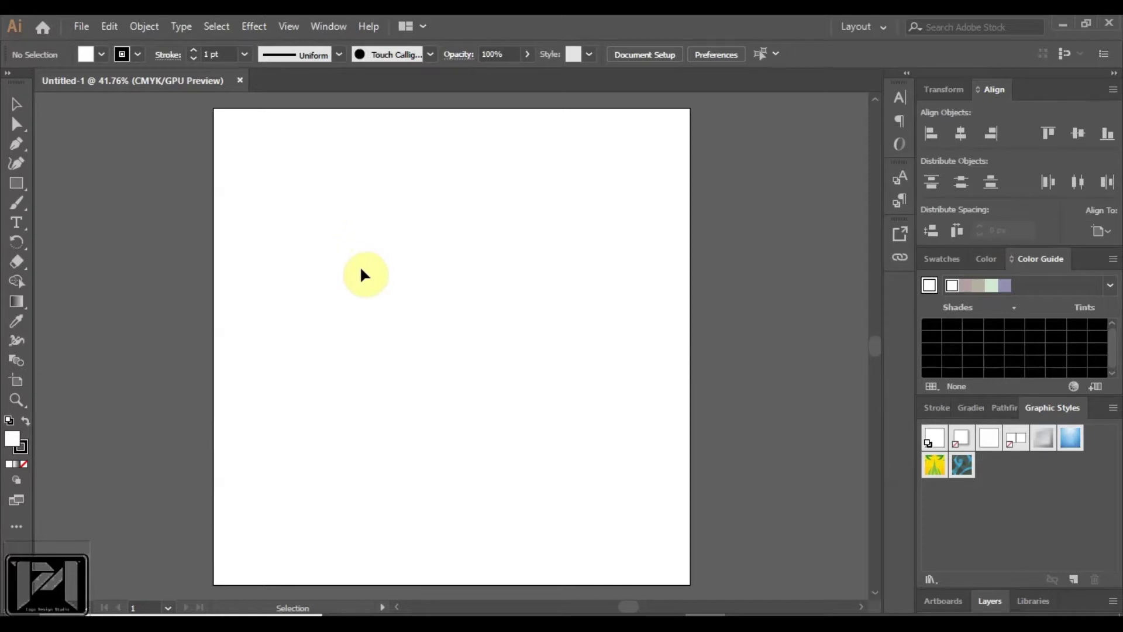
Step: Switch to Illustrator and open the pencil sketch IMG20200418004924.jpg from the MDS MoodBoard folder on the desktop
scroll(371, 293, "down", 1)
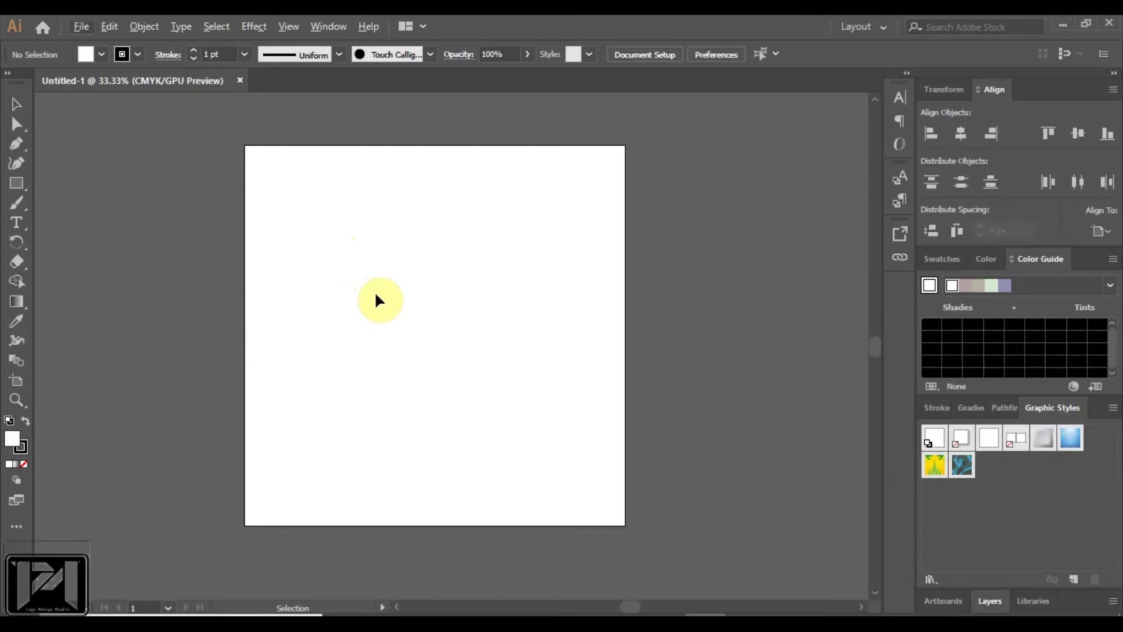
left_click(80, 33)
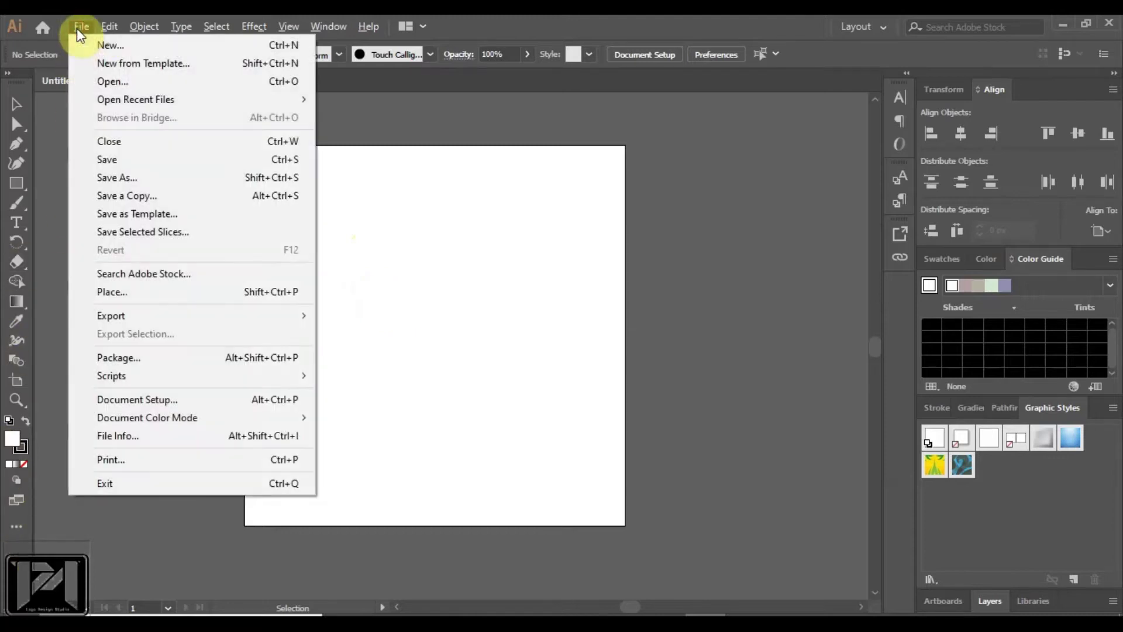
left_click(109, 83)
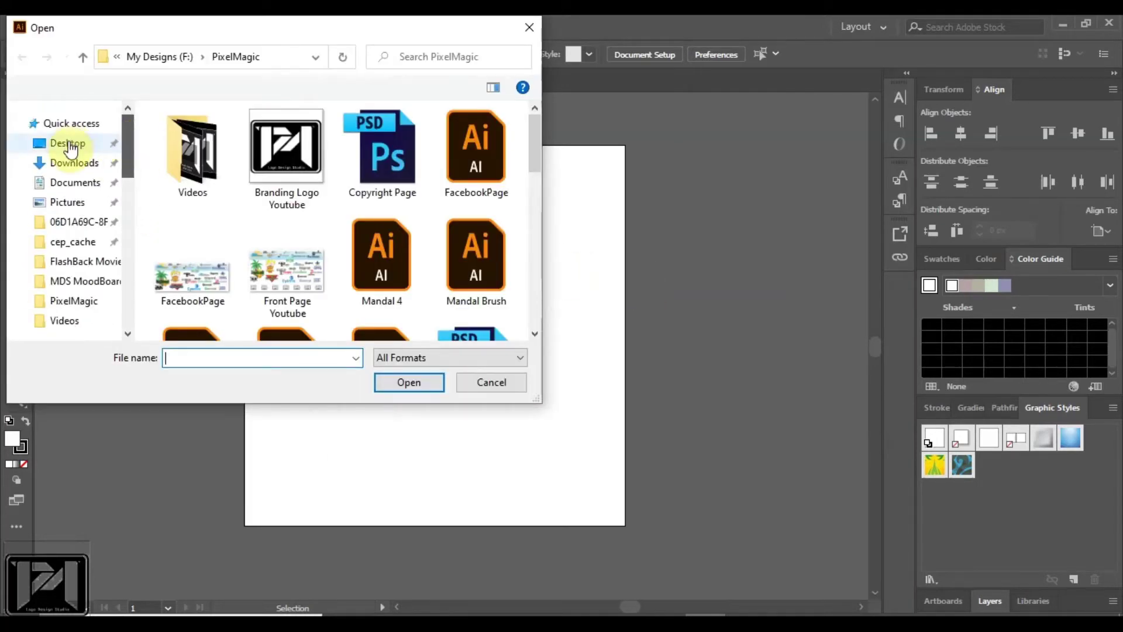
left_click(71, 149)
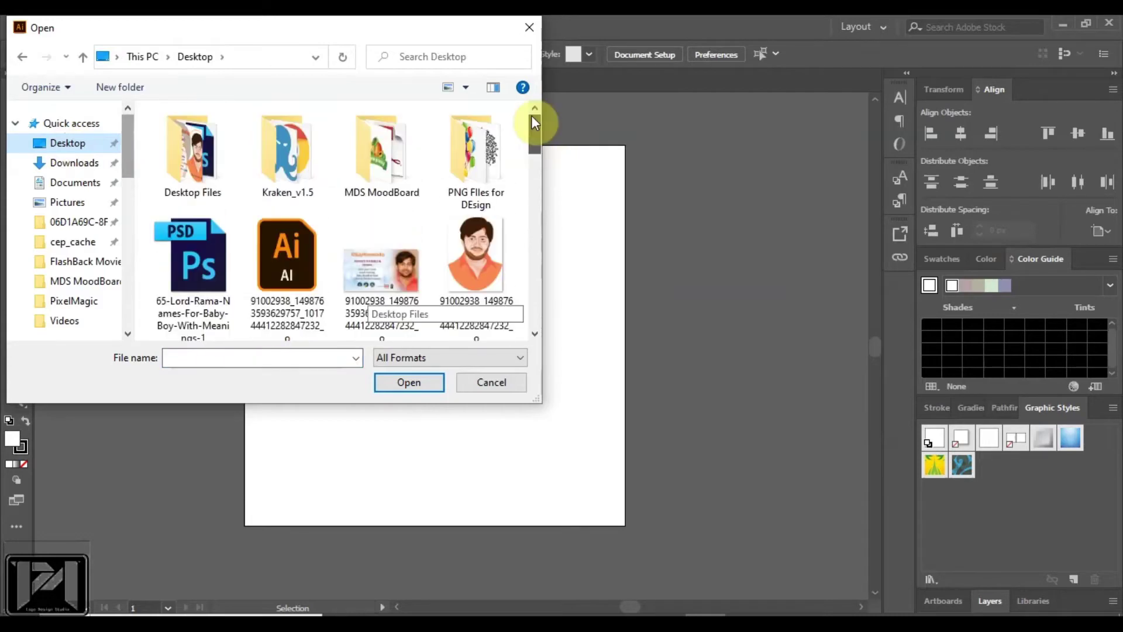
double_click(387, 156)
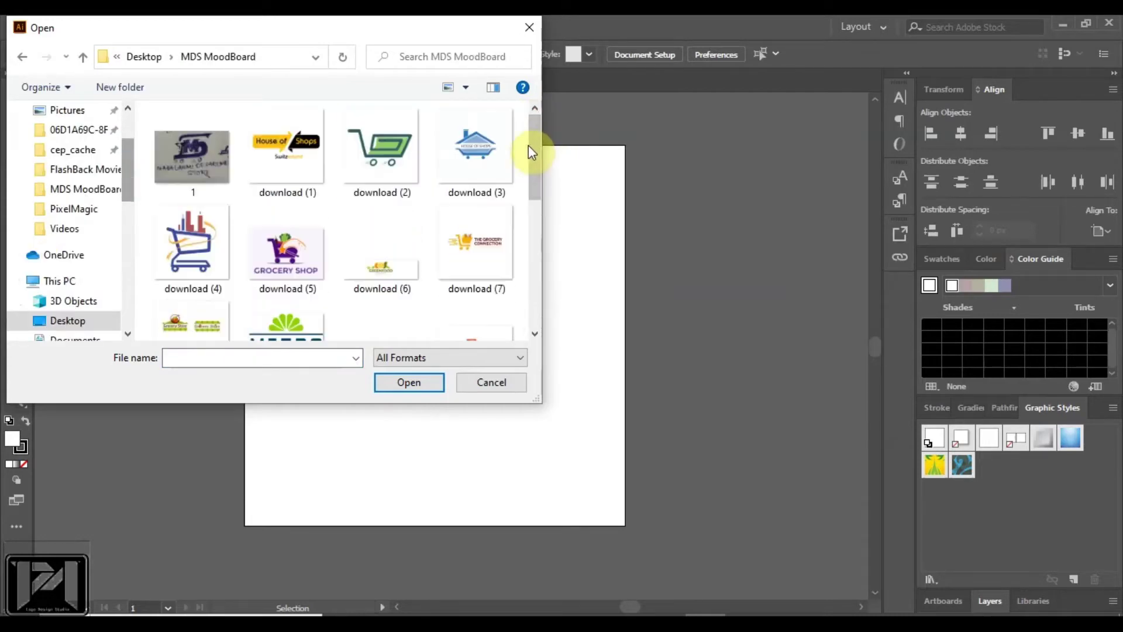
left_click_drag(532, 156, 530, 288)
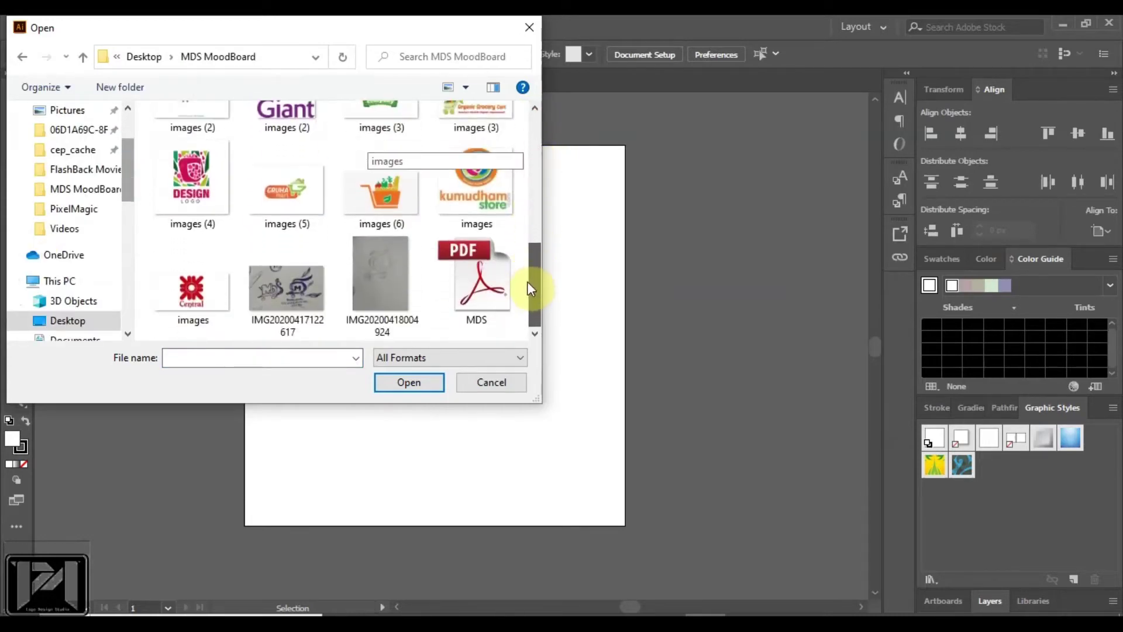
left_click(381, 275)
left_click(409, 383)
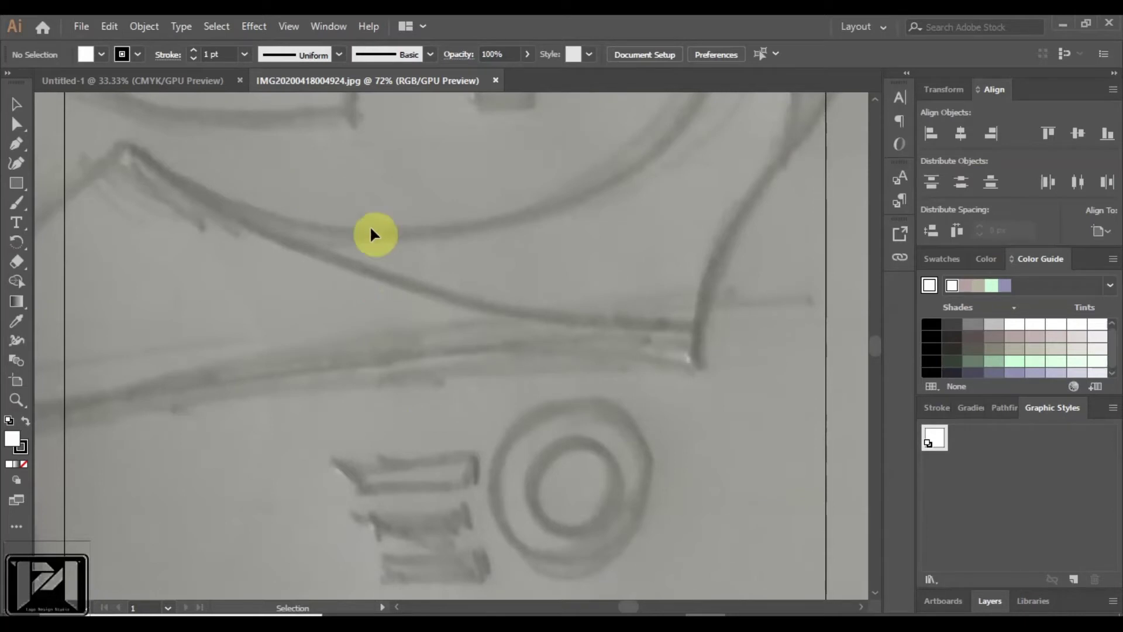
Step: Scale the sketch image down proportionally until the cart drawing fits within the artboard
key("ctrl+0")
left_click(400, 235)
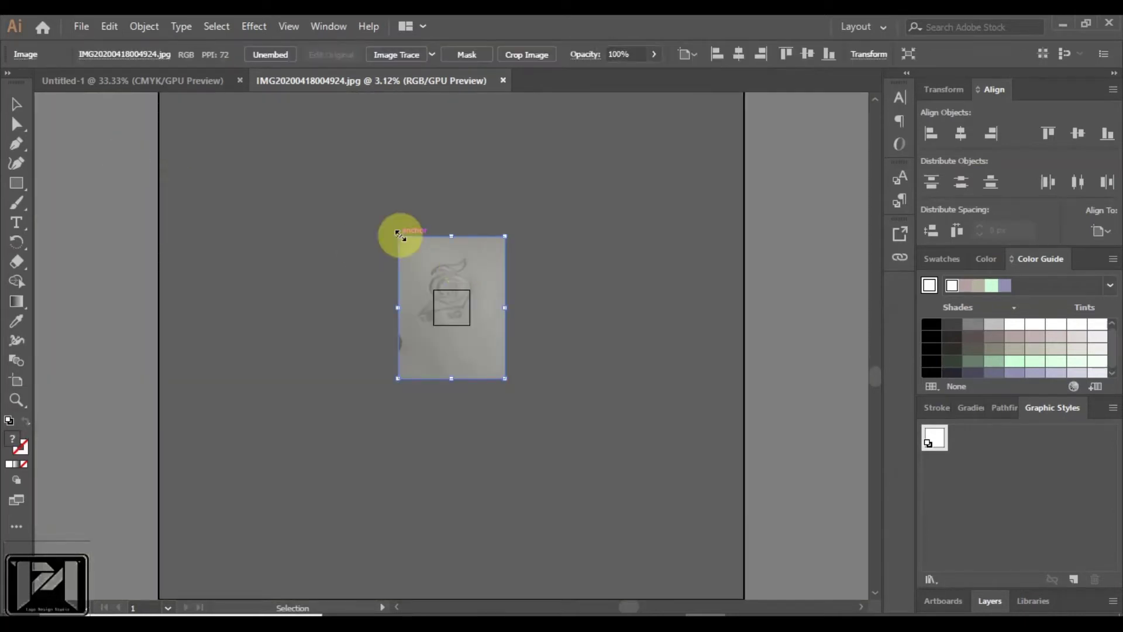
left_click_drag(400, 235, 414, 370)
scroll(458, 306, "up", 5)
scroll(415, 370, "up", 2)
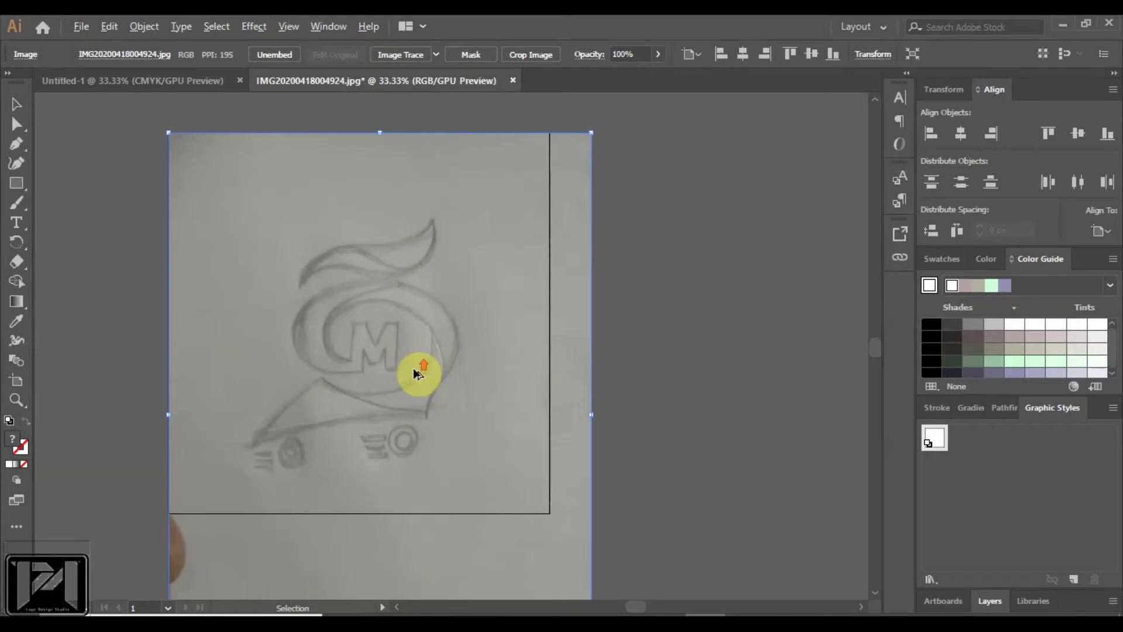
scroll(425, 367, "down", 1)
Step: Shift the sketch image slightly upward so the cart drawing sits nearer the artboard's centre, and deselect it
left_click(16, 124)
left_click(643, 246)
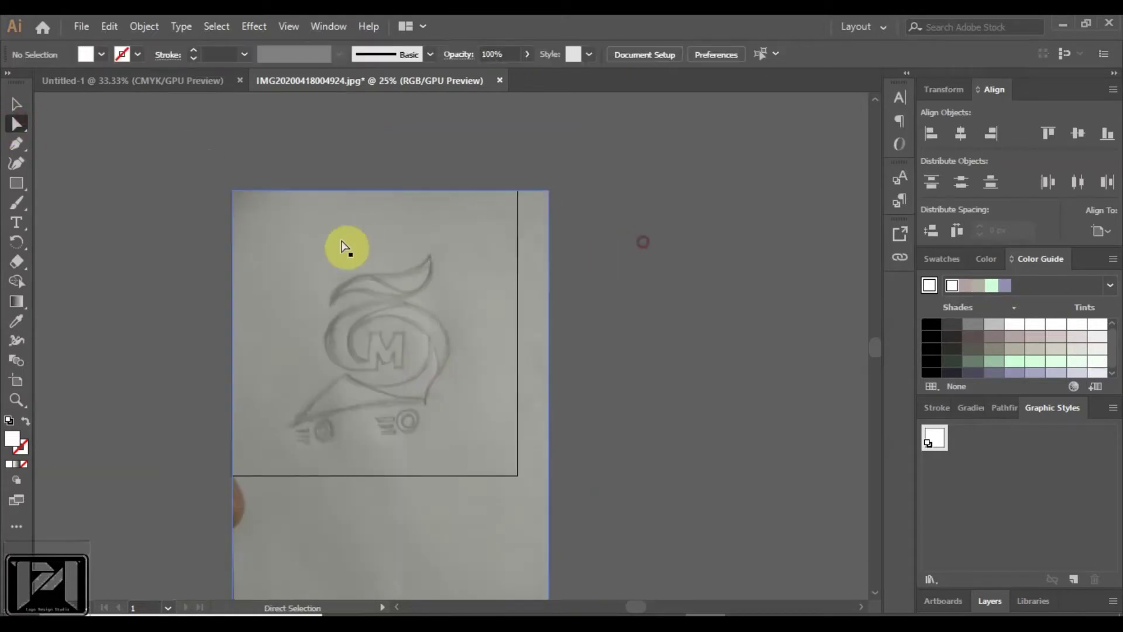
scroll(401, 380, "up", 1)
scroll(421, 356, "up", 1)
scroll(426, 344, "down", 2)
left_click_drag(423, 324, 423, 317)
left_click(656, 294)
scroll(415, 275, "up", 2)
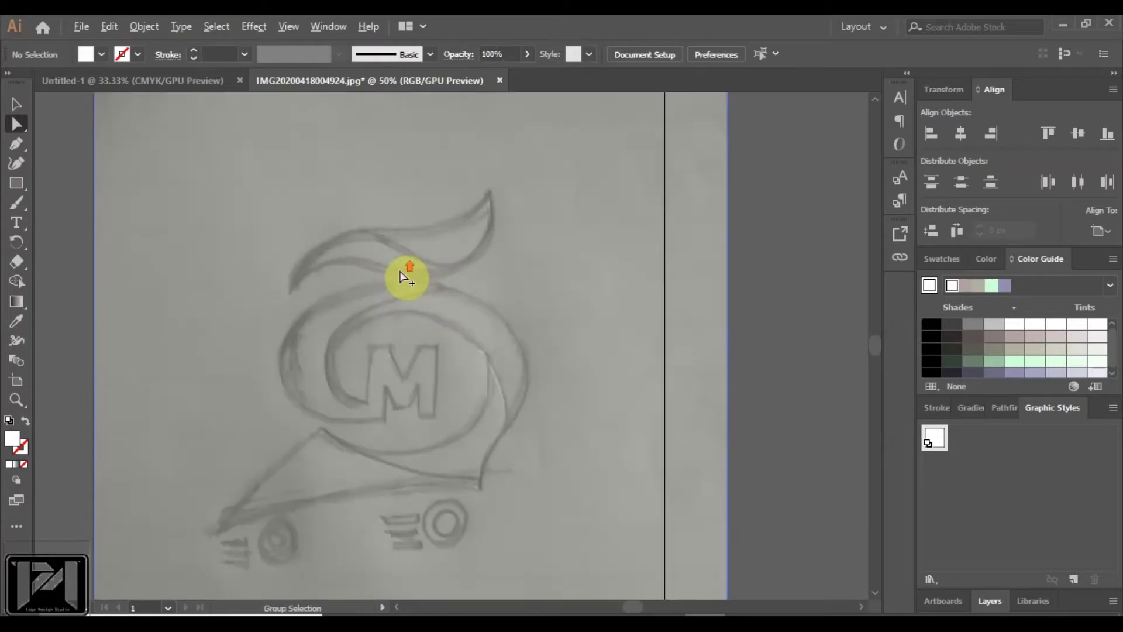
scroll(412, 313, "down", 1)
left_click(426, 301)
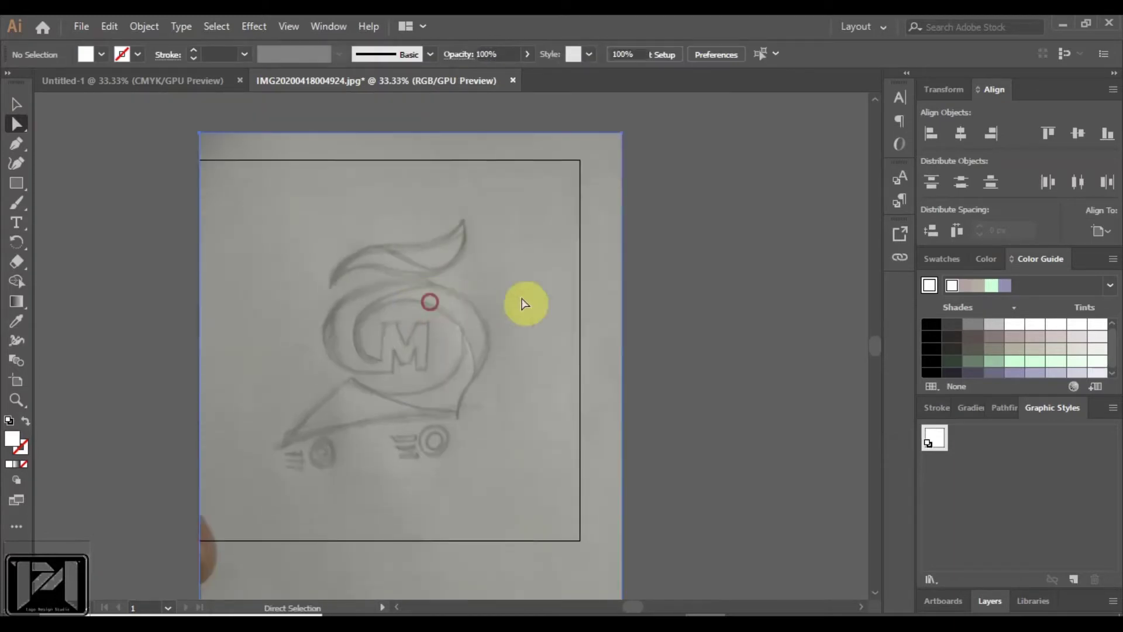
Step: Lock Layer 1, which holds the sketch image, and add a new layer above it for tracing
key("ctrl+shift+a")
scroll(414, 293, "up", 1)
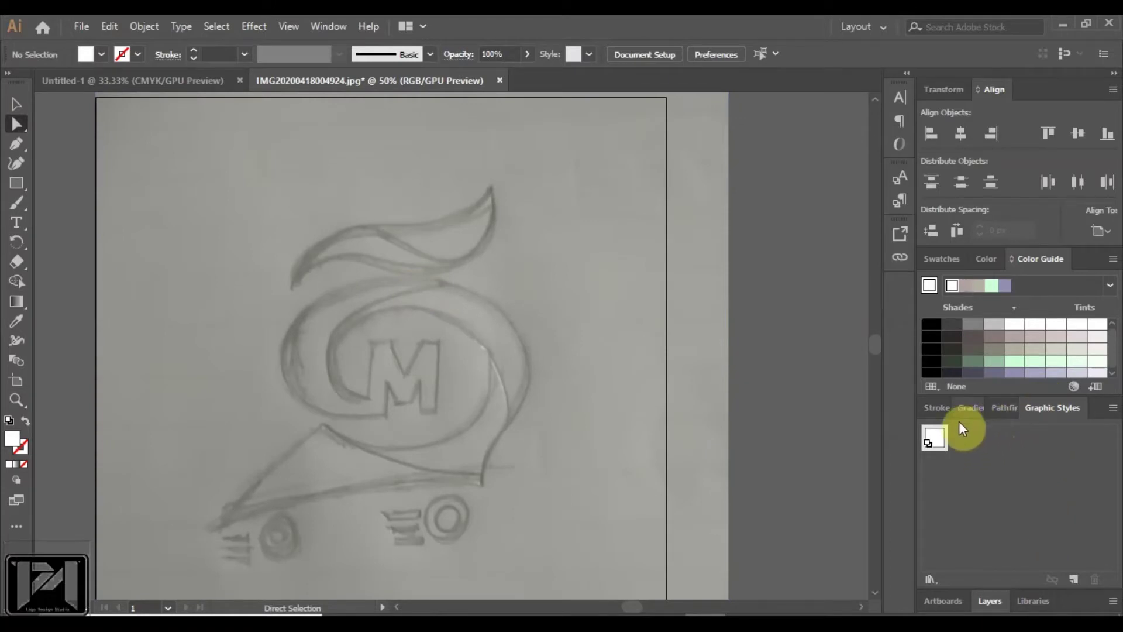
left_click(990, 601)
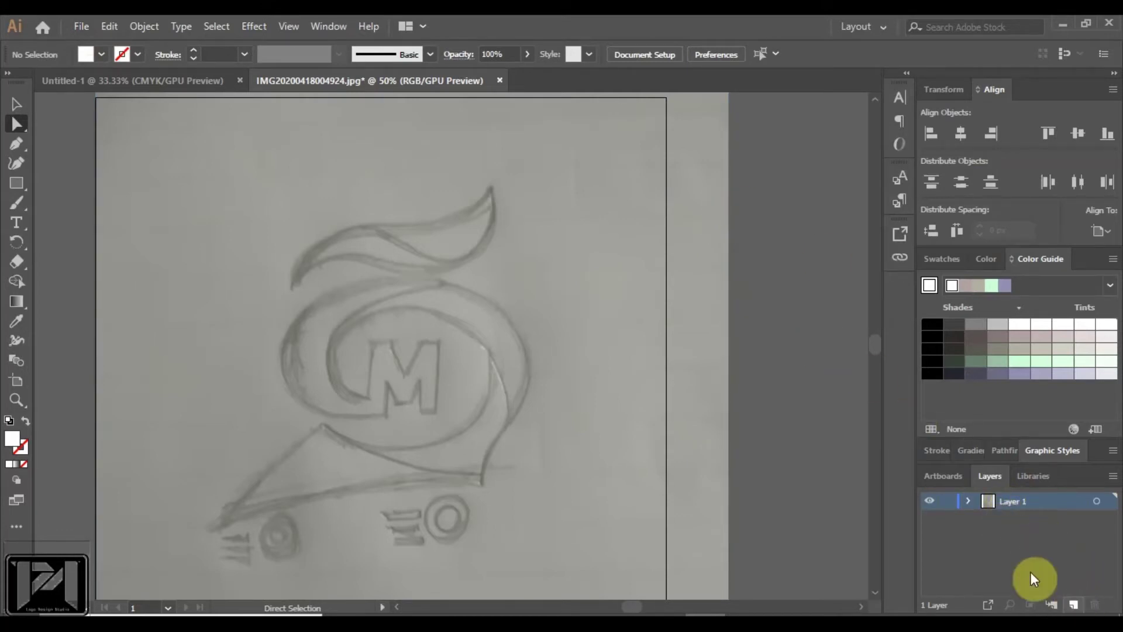
left_click(944, 502)
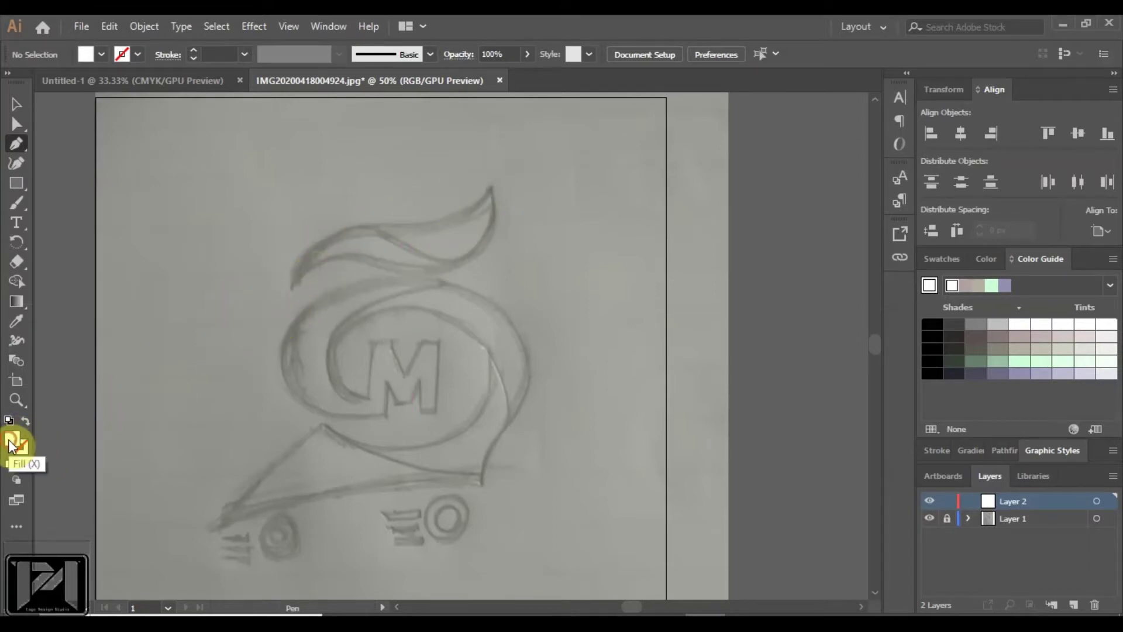
Step: Set the fill to none and trace the outer outline of the flame-like shape above the cart with the Pen tool
left_click(23, 464)
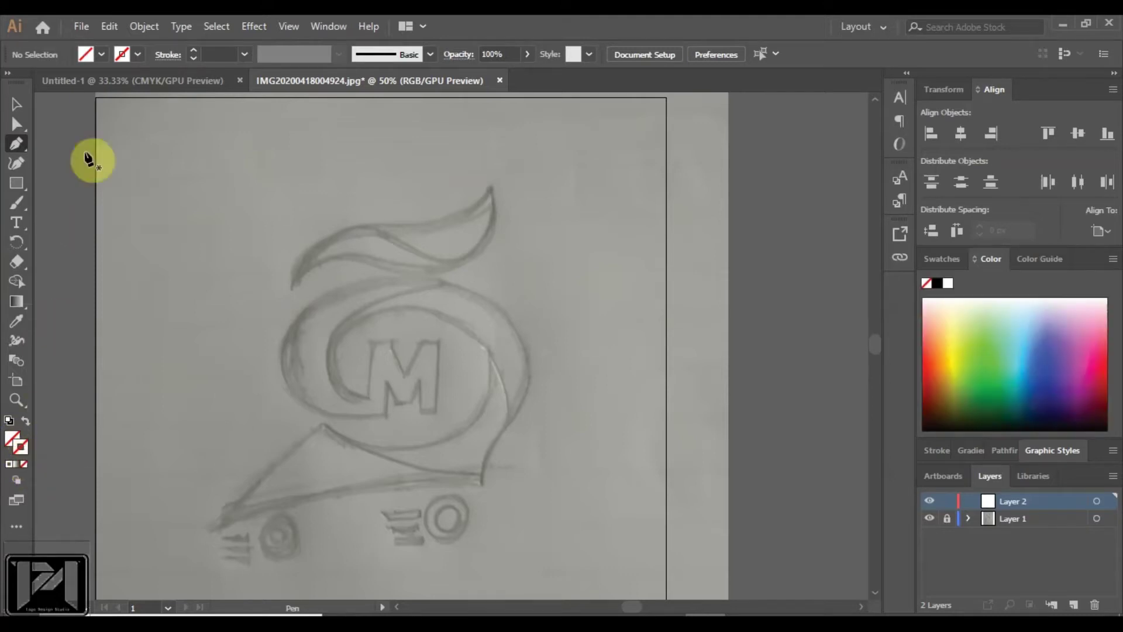
left_click(101, 54)
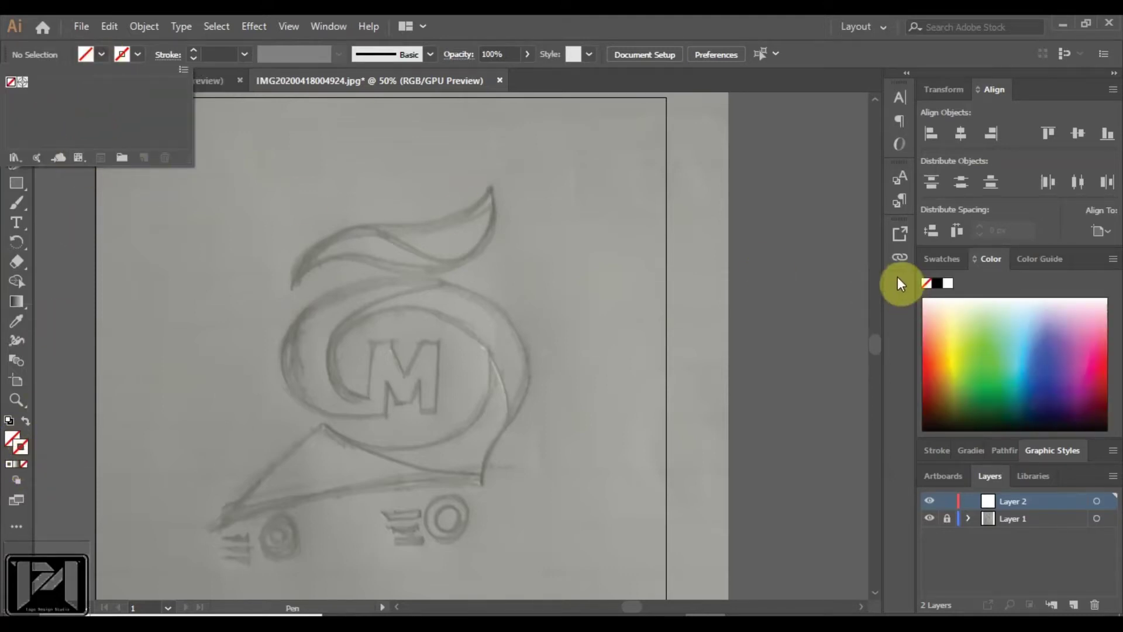
left_click(936, 281)
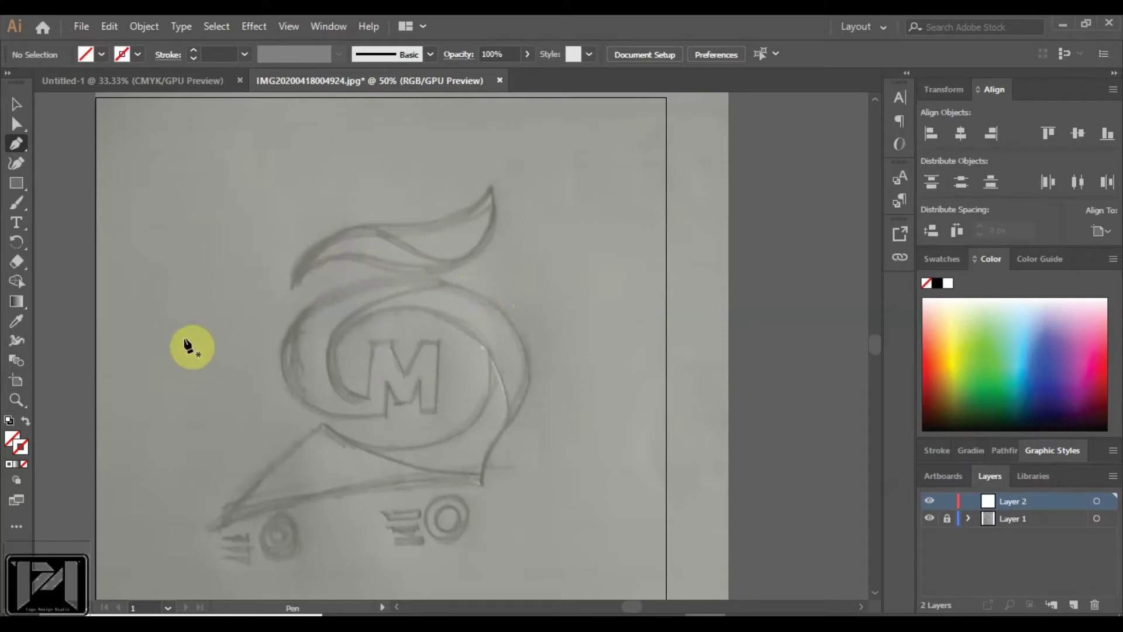
left_click_drag(290, 287, 399, 271)
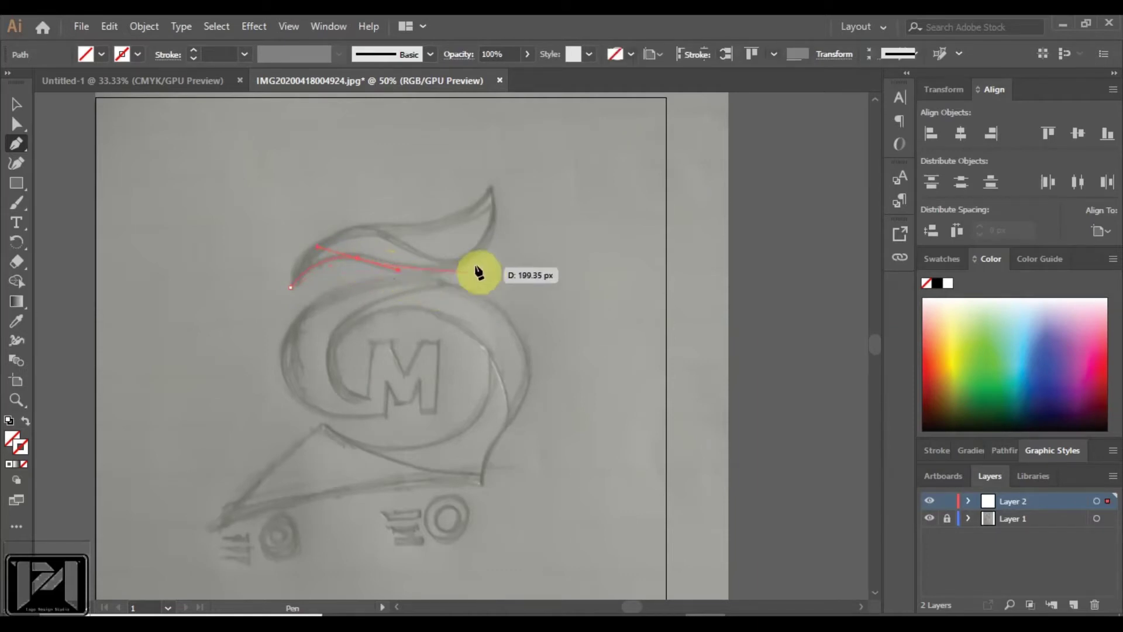
left_click(491, 237)
left_click_drag(492, 237, 518, 188)
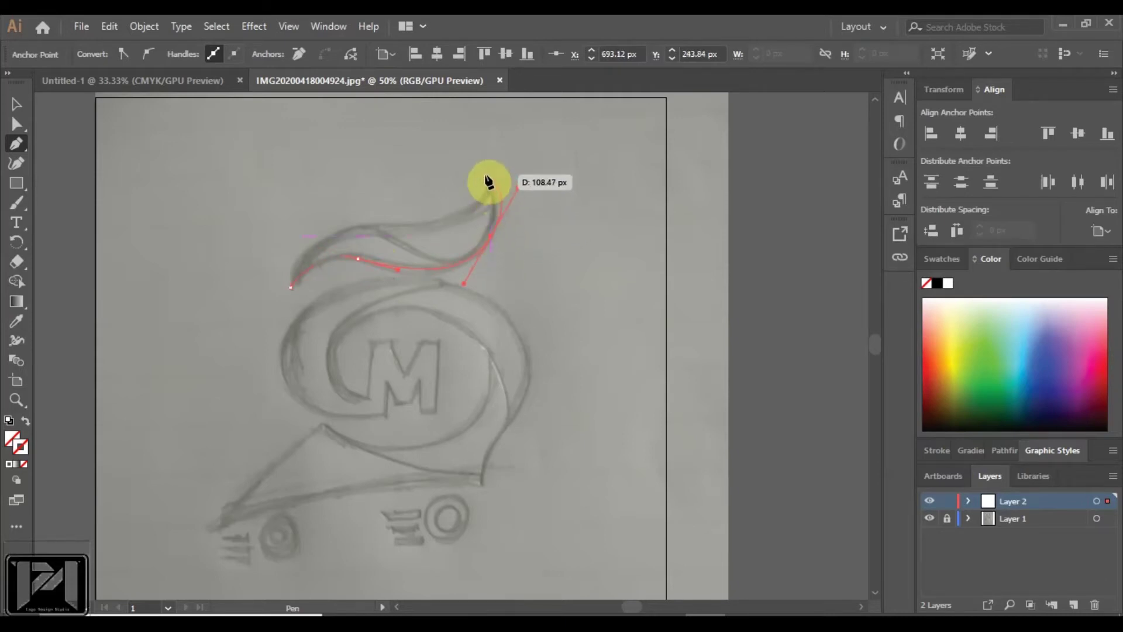
left_click_drag(484, 175, 275, 365)
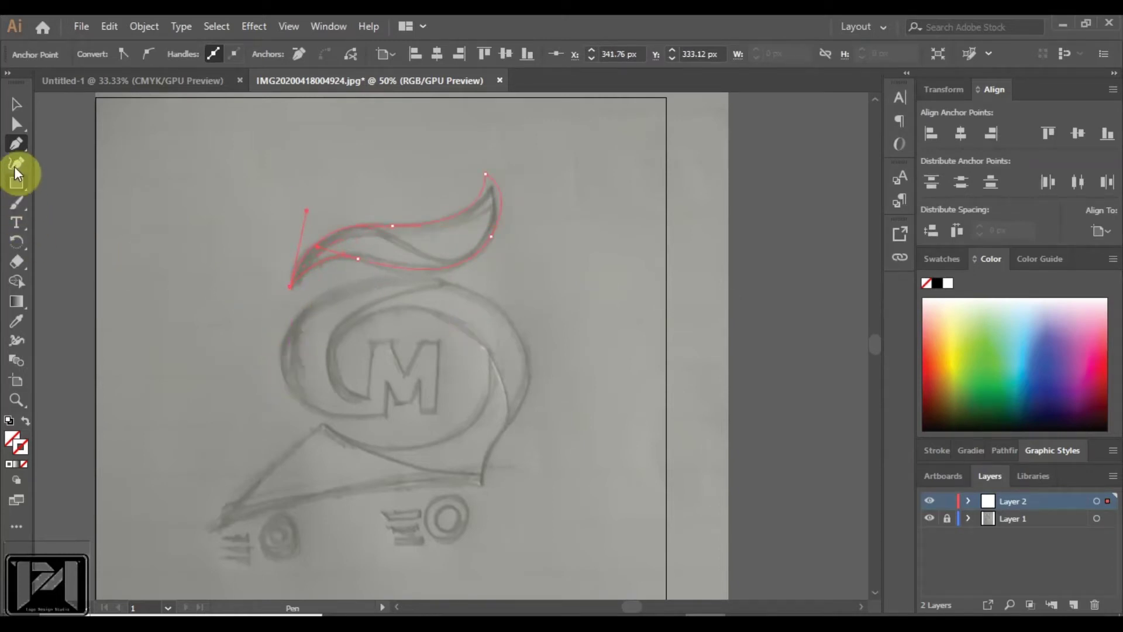
Step: Draw a separate S-shaped dividing curve through the inside of the flame shape with the Pen tool, following the pencil line
scroll(475, 267, "up", 2)
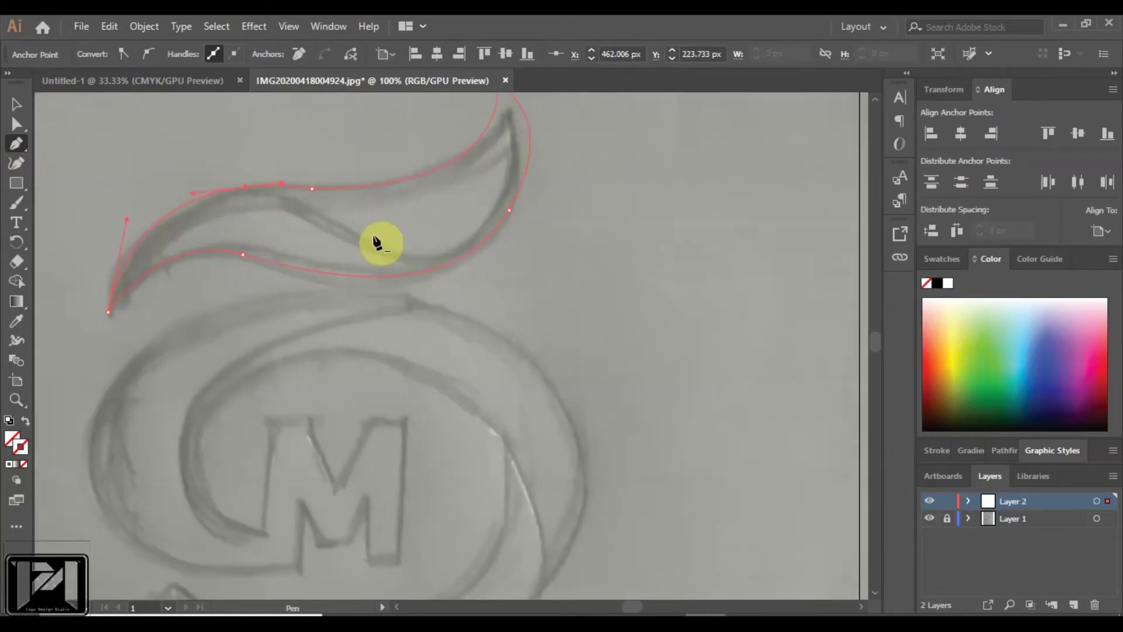
left_click_drag(269, 202, 382, 240)
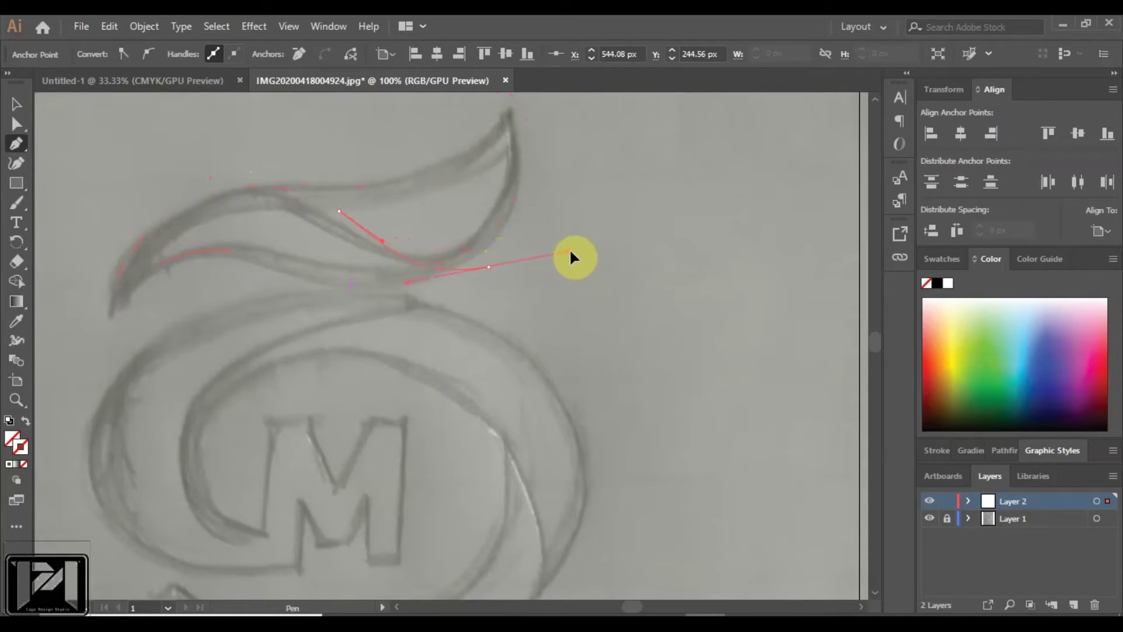
left_click_drag(558, 258, 11, 138)
Step: Apply a black stroke to the dividing curve and the flame outline, and deselect them
left_click(16, 104)
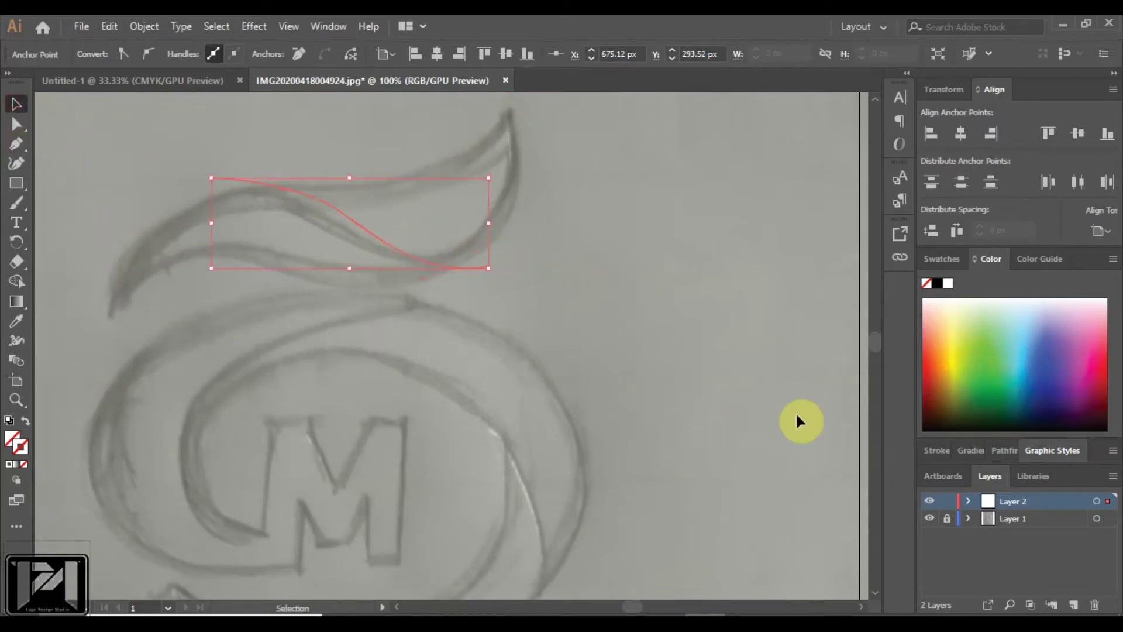
key("ctrl+alt+bracketleft")
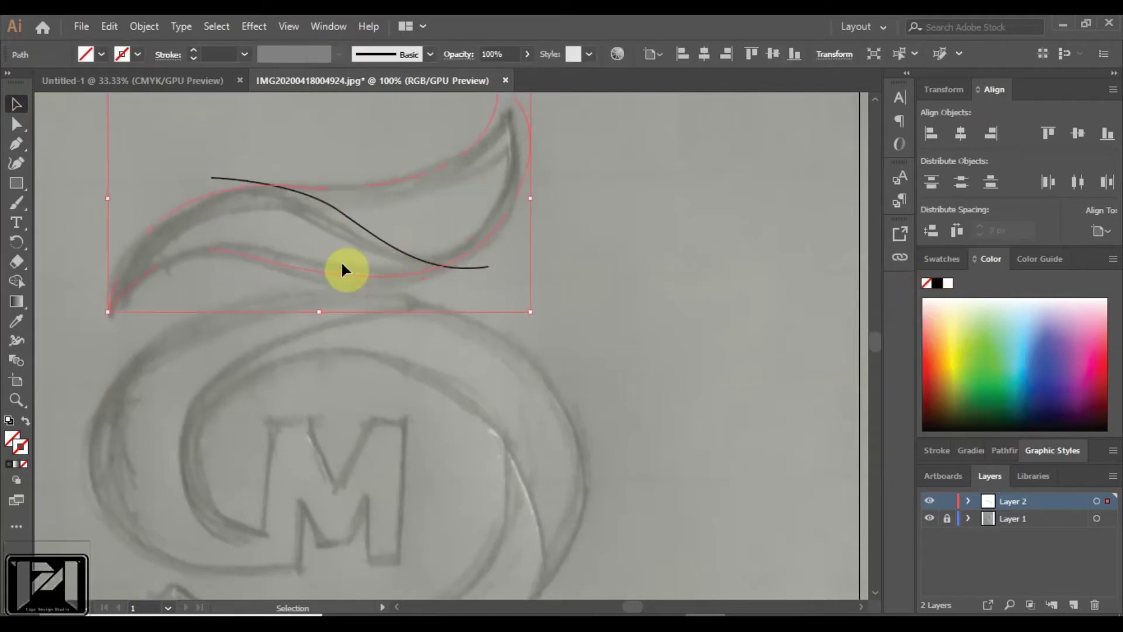
left_click(936, 284)
left_click(660, 273)
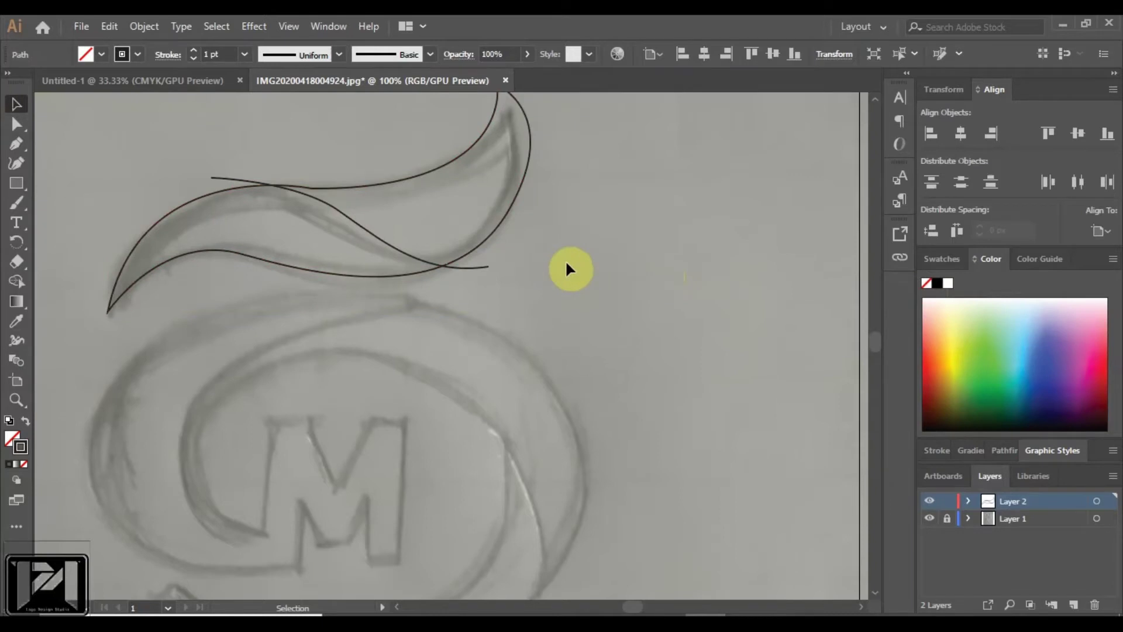
Step: Select the dividing curve inside the flame shape and rotate it slightly counterclockwise
scroll(561, 262, "down", 2)
scroll(528, 283, "up", 1)
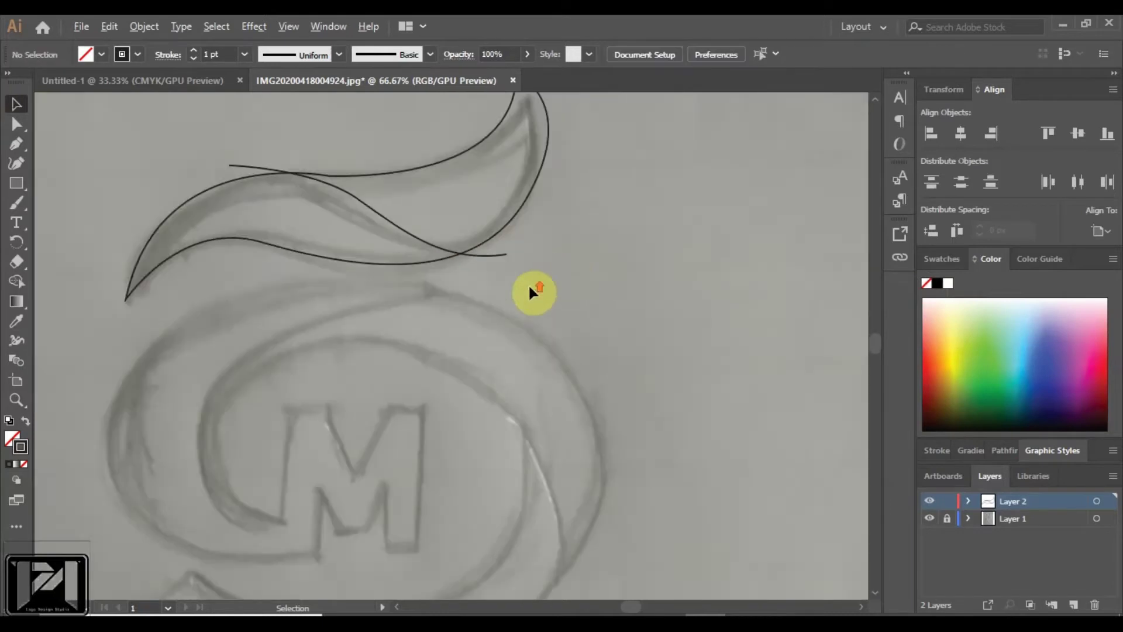
left_click(385, 219)
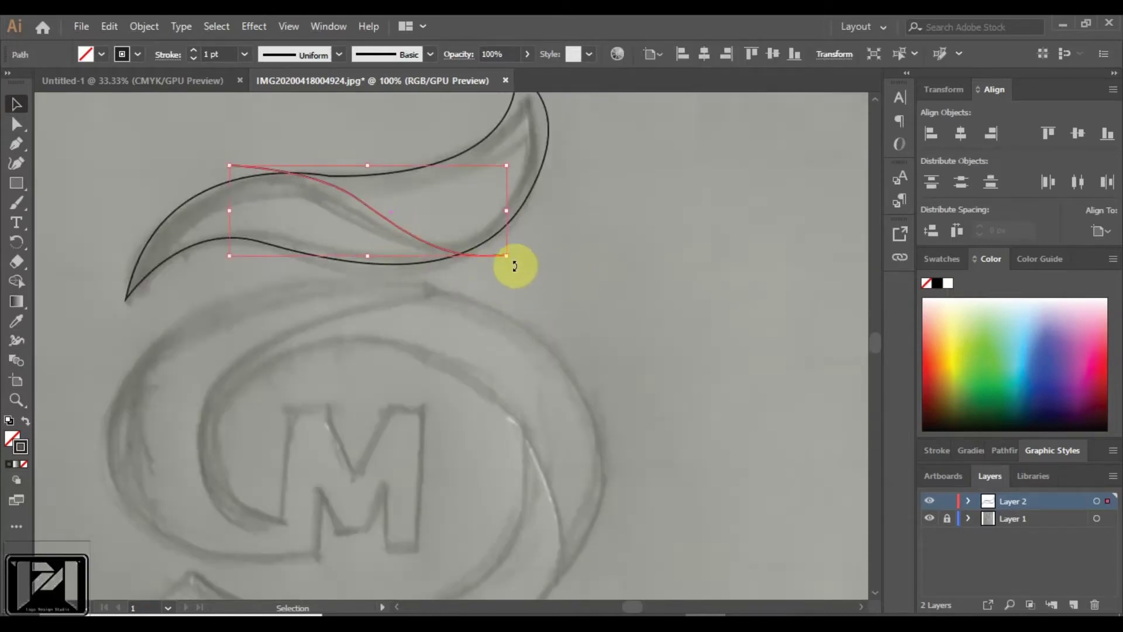
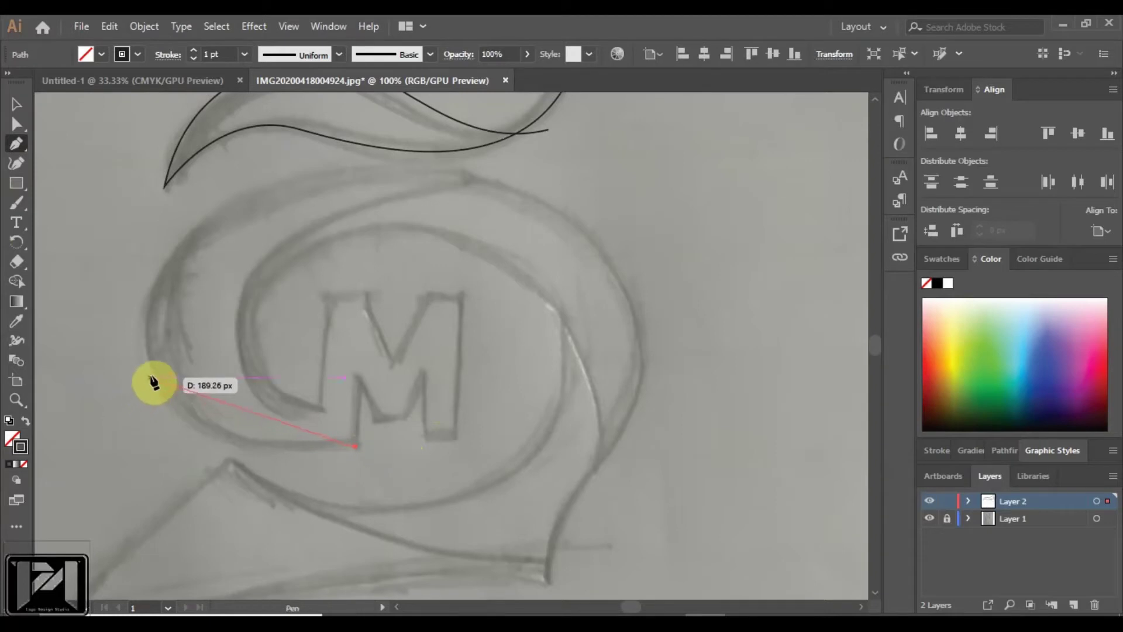
Step: Trace the large outer oval with the Pen tool from the M's lower-left foot, over its top and down to the cart's lower-right corner
left_click_drag(153, 373, 127, 343)
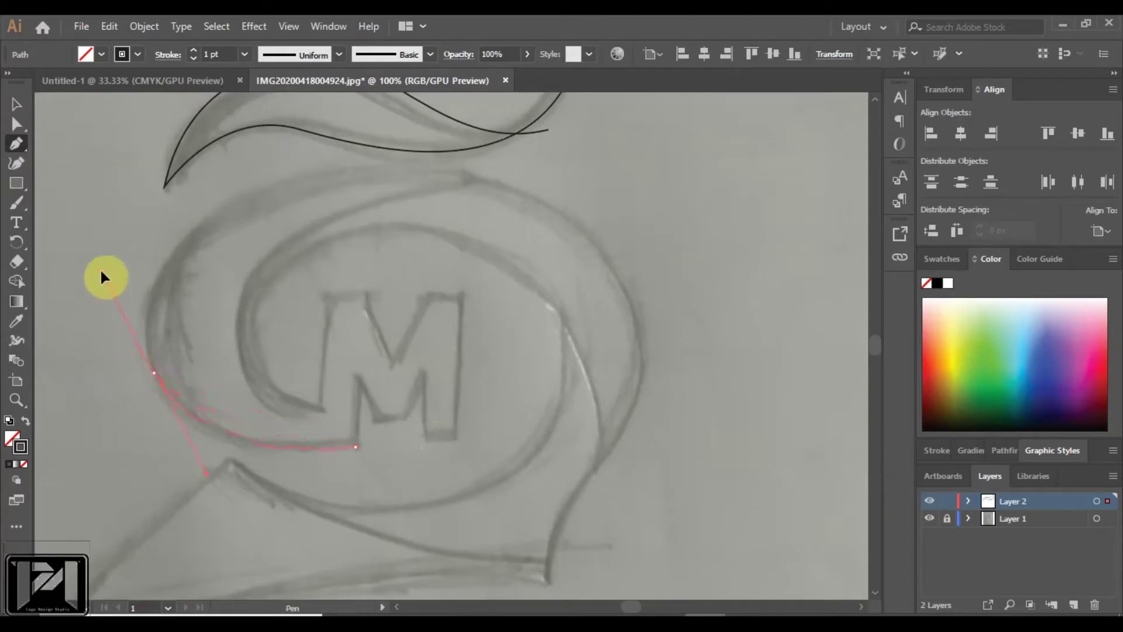
left_click_drag(101, 270, 101, 272)
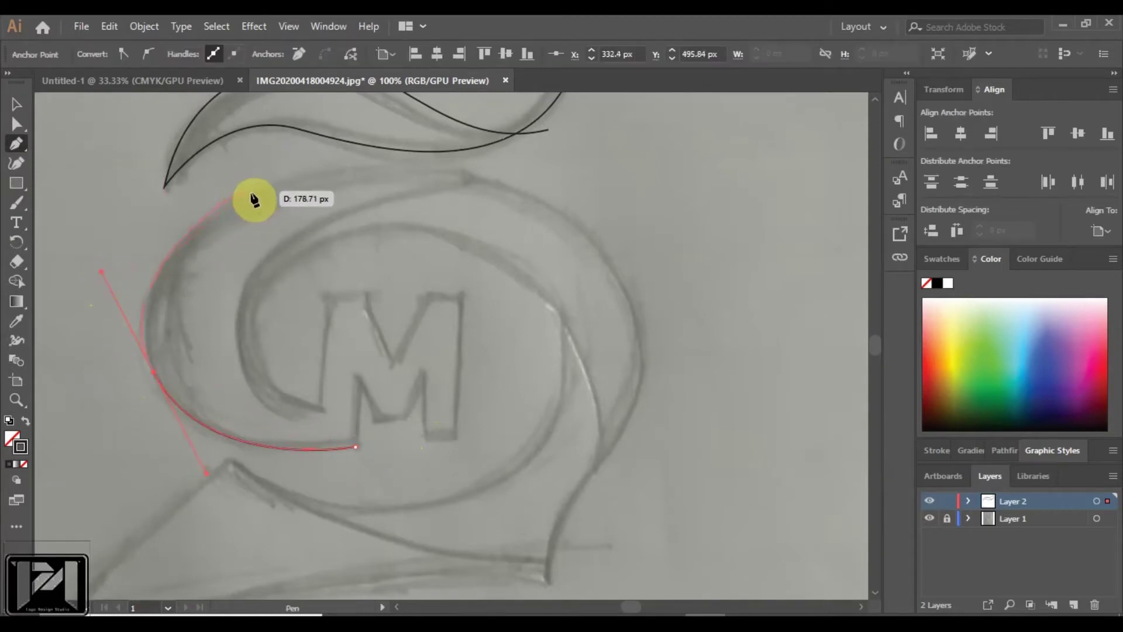
left_click_drag(250, 192, 488, 190)
left_click_drag(558, 210, 597, 237)
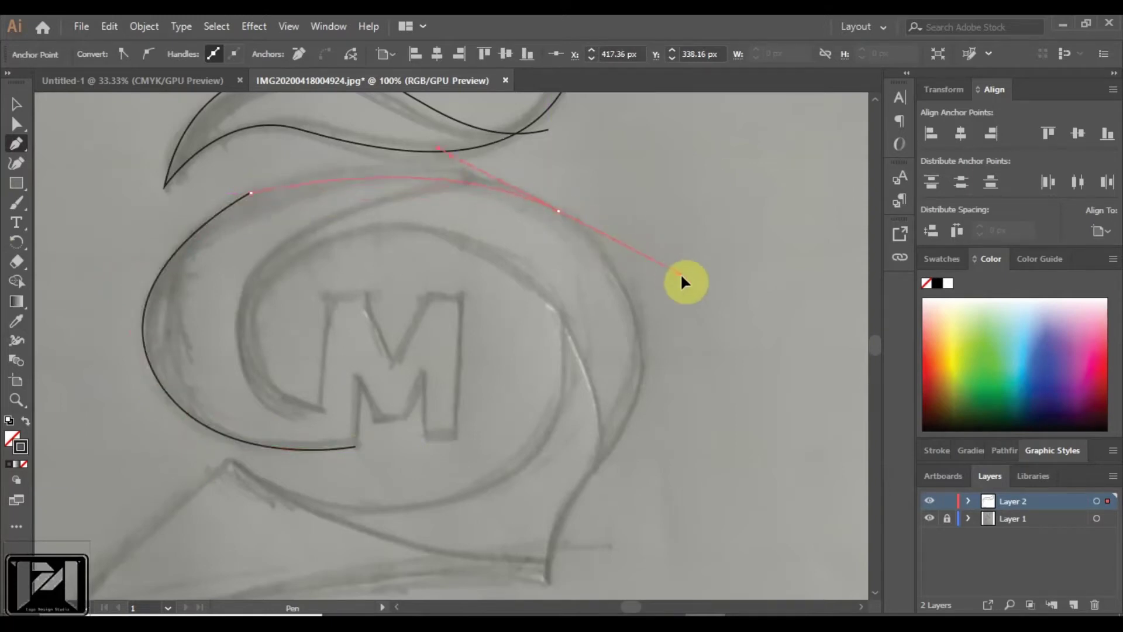
left_click_drag(695, 298, 696, 298)
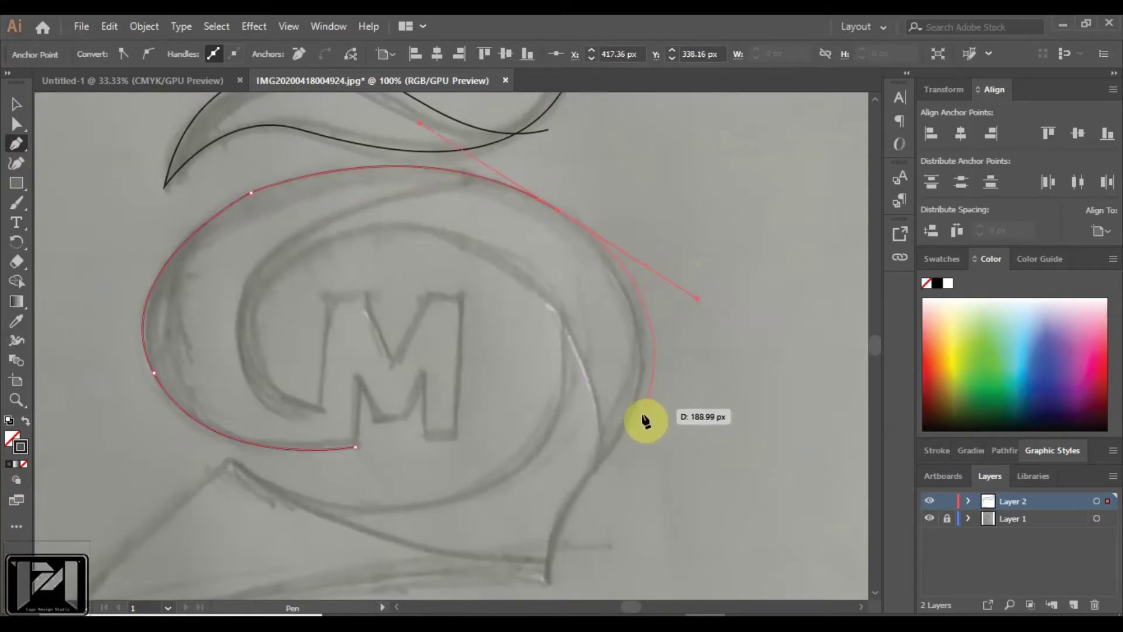
left_click(628, 423)
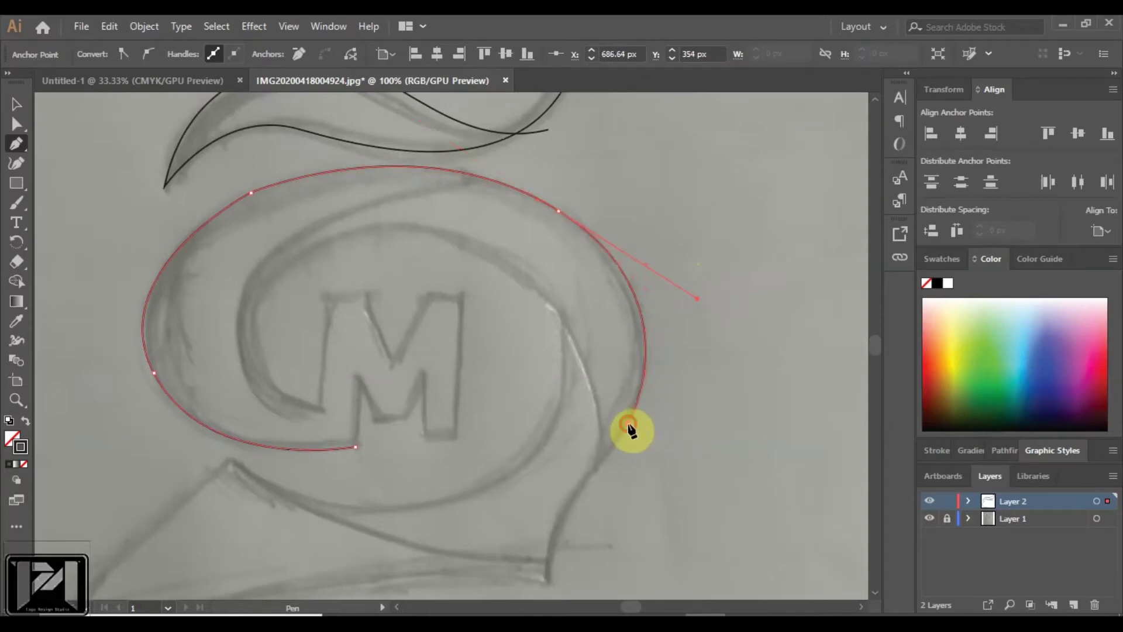
scroll(626, 431, "down", 2)
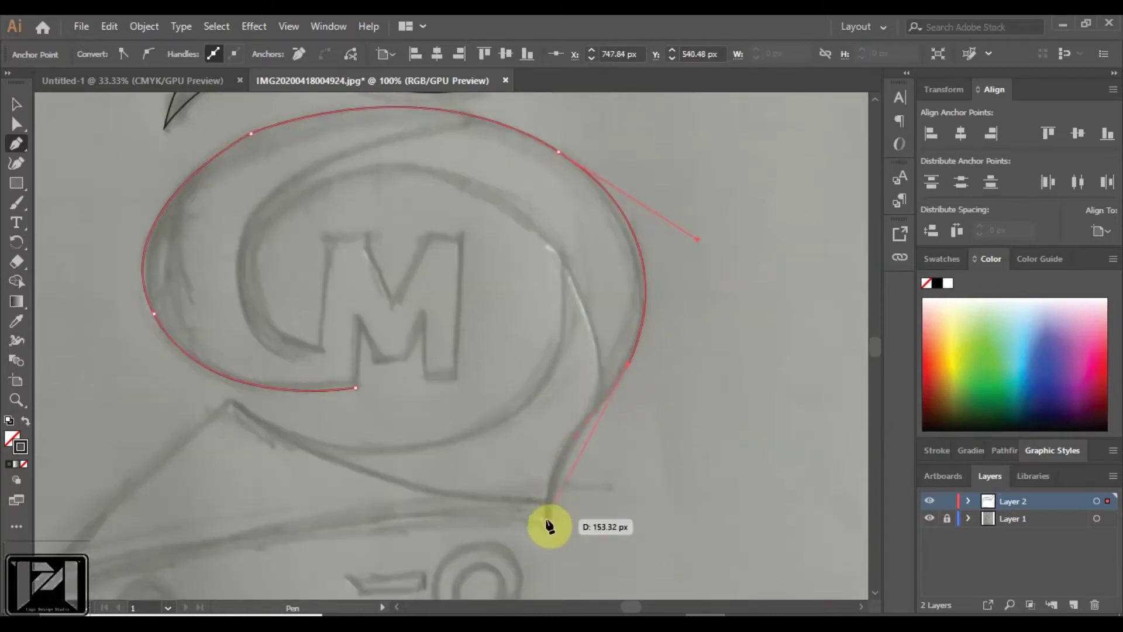
scroll(548, 522, "down", 1)
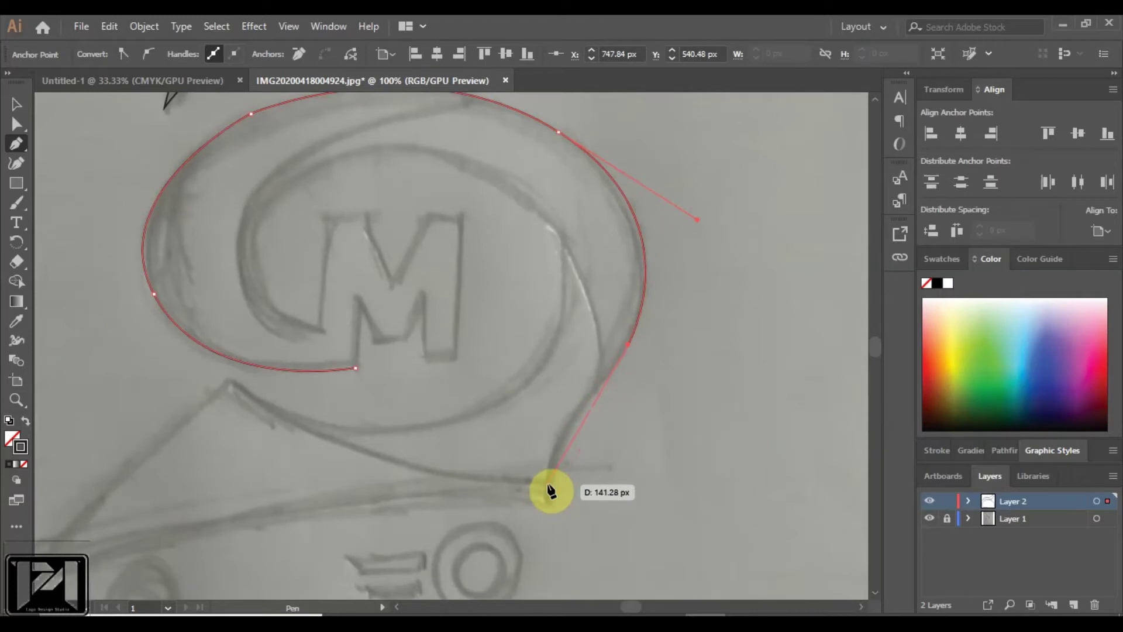
left_click_drag(547, 500, 546, 565)
Step: Continue the path along the cart base to its pointed left end and up the slanted edge to the wedge's peak
scroll(543, 514, "down", 4)
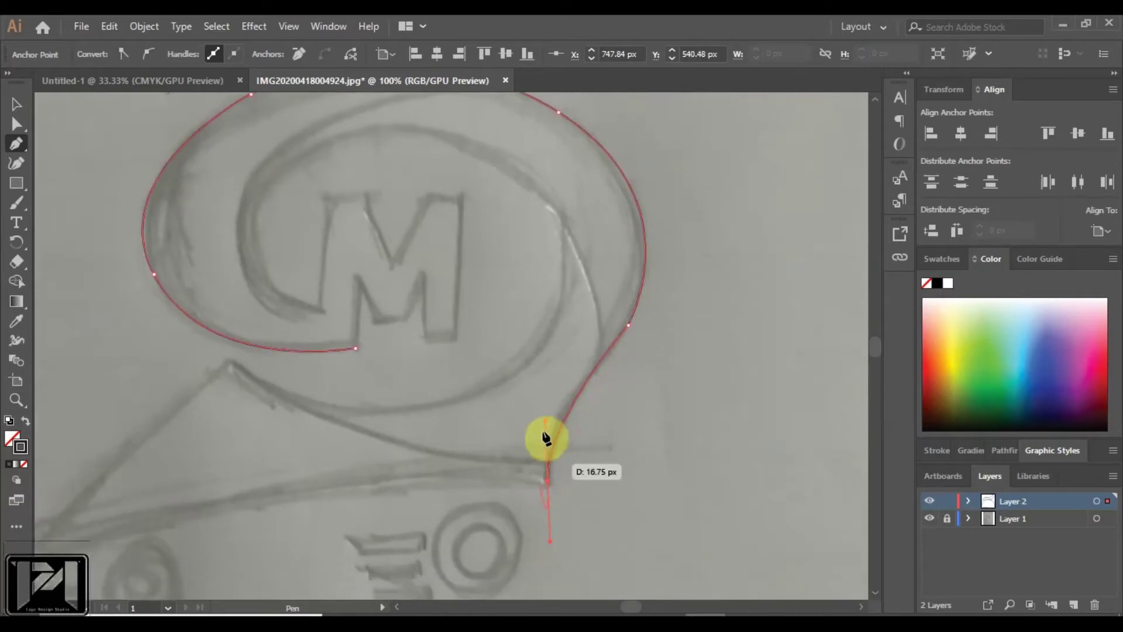
scroll(585, 442, "down", 3)
scroll(509, 450, "up", 2)
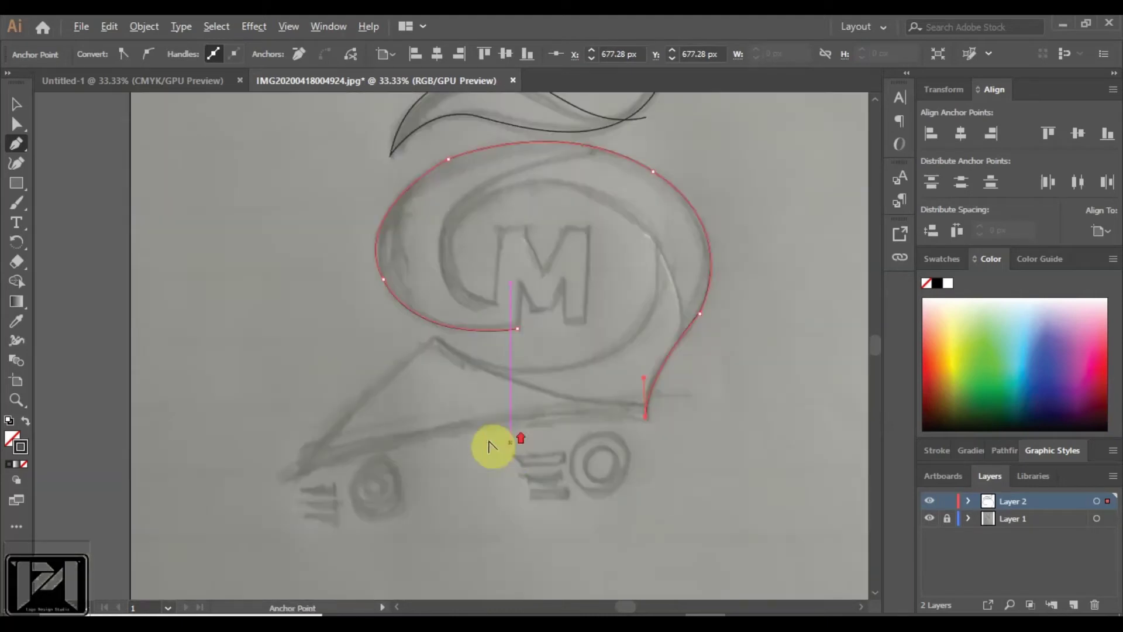
left_click_drag(312, 461, 256, 491)
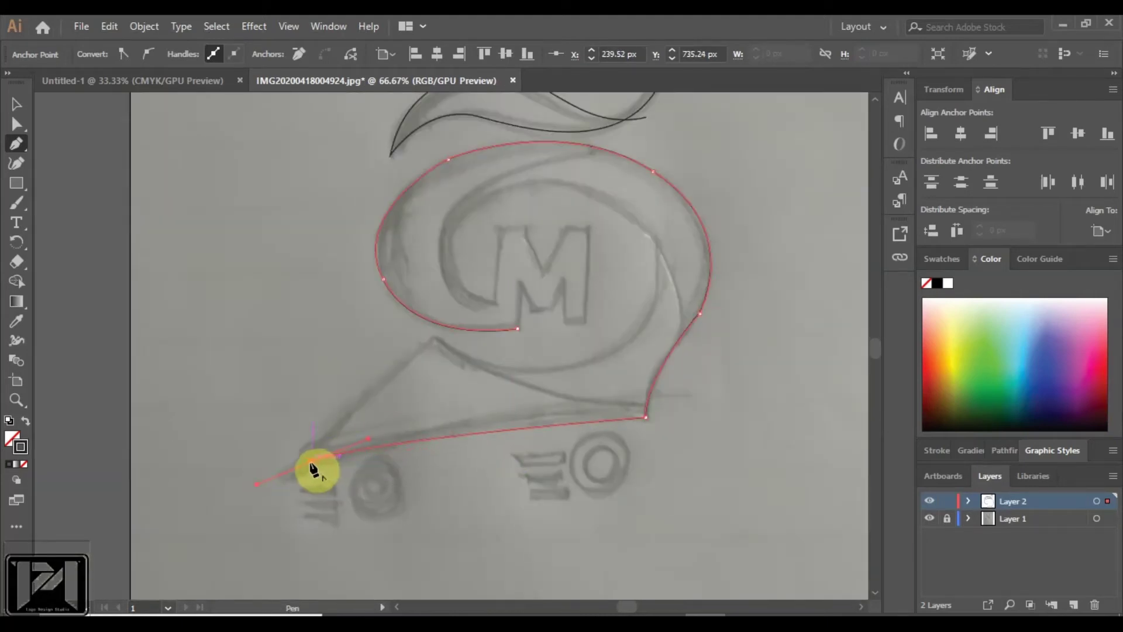
left_click(417, 354)
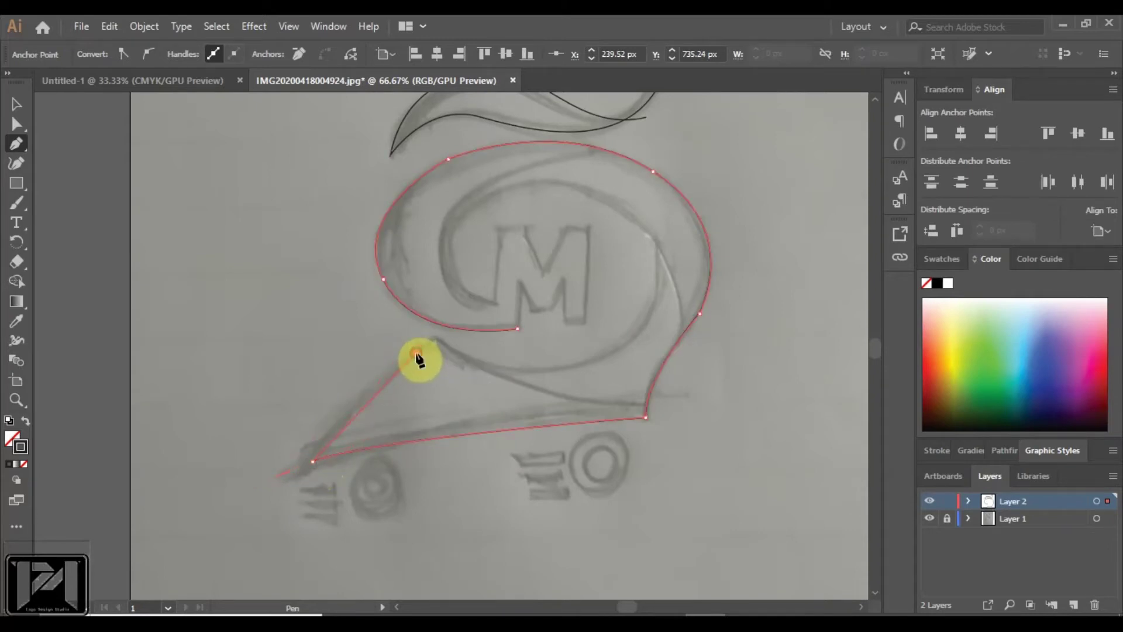
Step: Continue the path from the wedge's peak along the curve beneath the M and up the inner oval's right side
left_click(628, 342, "ctrl")
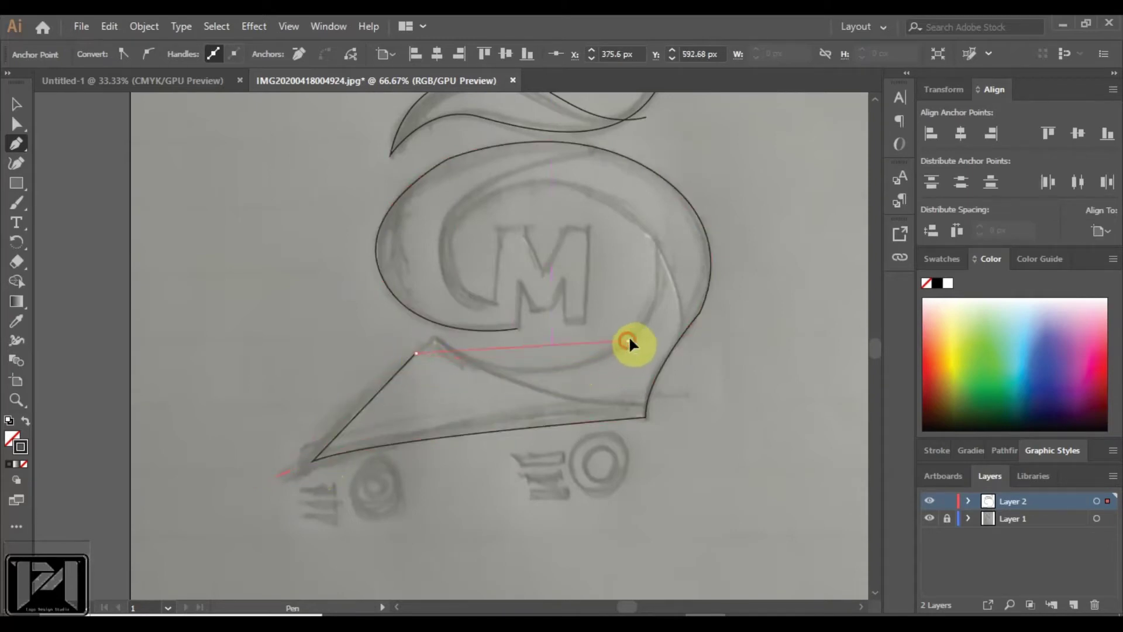
left_click(670, 285, "ctrl")
scroll(659, 260, "up", 1)
scroll(658, 246, "up", 1)
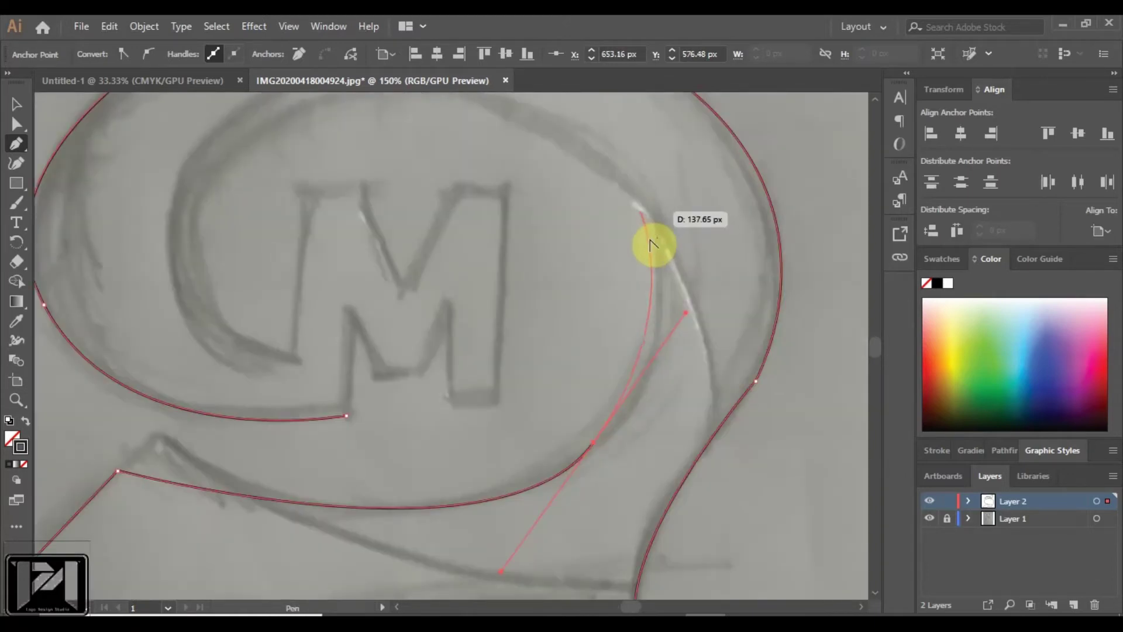
scroll(653, 244, "down", 2)
left_click_drag(624, 207, 625, 207)
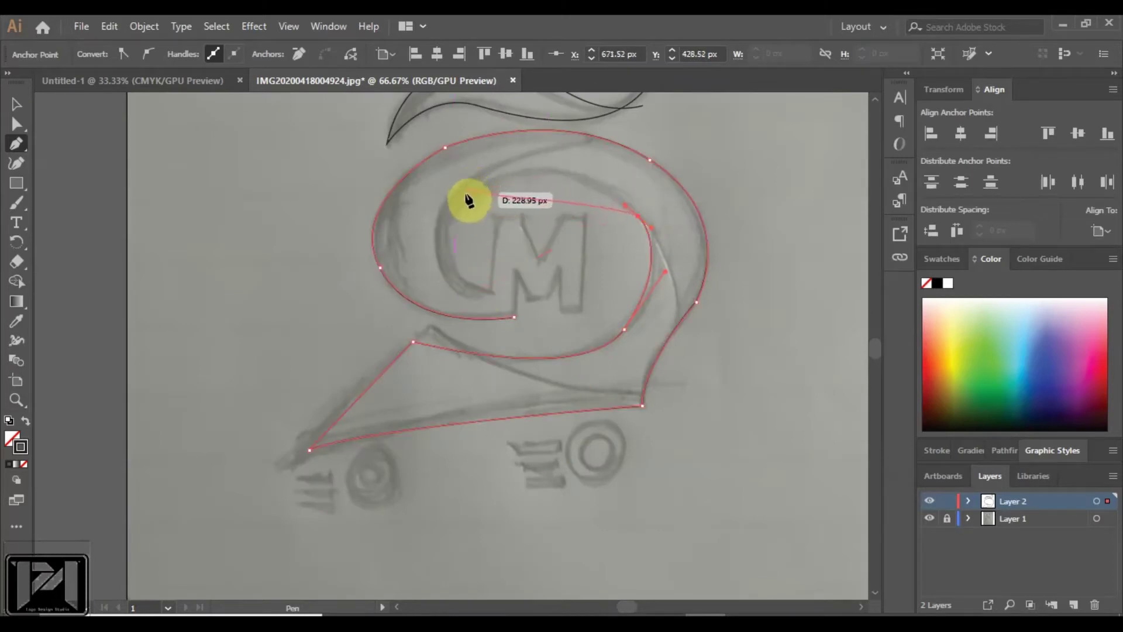
Step: Curve the path over the top of the M to the inner oval's left side, adjusting its anchors and handles to the sketch
left_click_drag(460, 206, 443, 221)
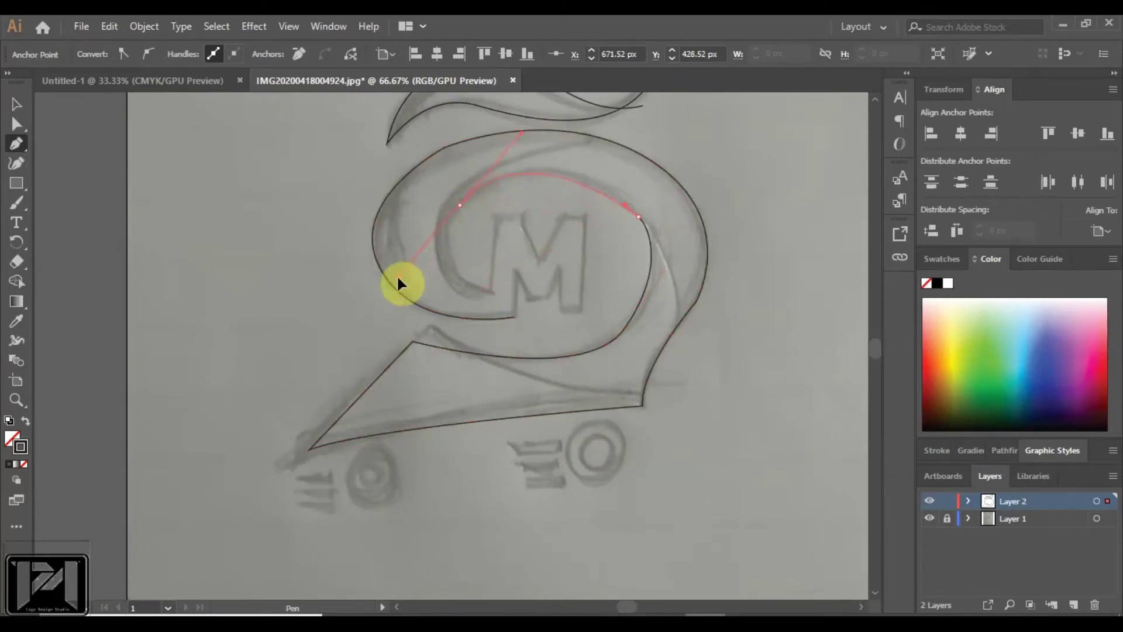
left_click_drag(400, 282, 394, 281)
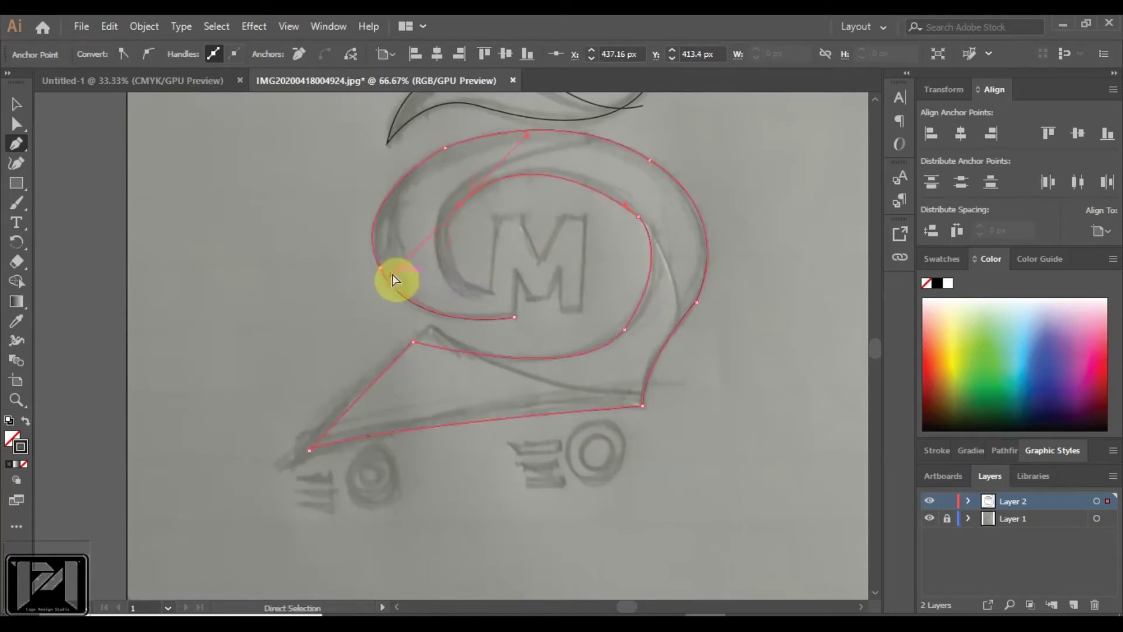
left_click_drag(606, 240, 440, 251)
left_click(634, 209, "ctrl")
left_click(438, 256, "ctrl")
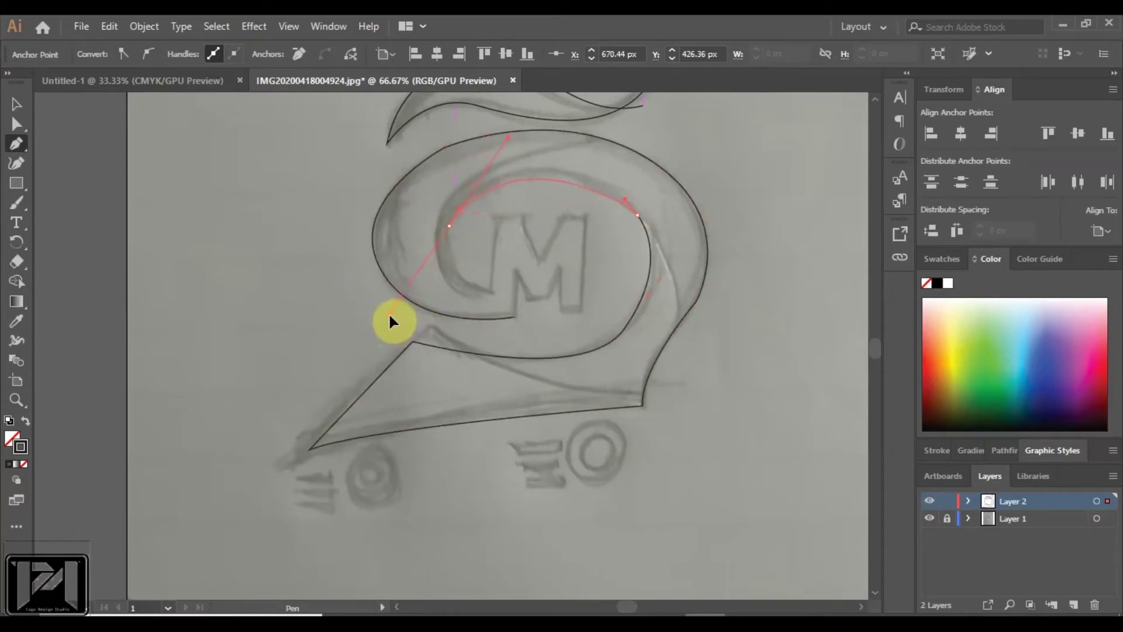
Step: Continue the path from the inner oval's left side around to the M, tracing its left stem and the flat top of that stem
left_click_drag(513, 317, 507, 140)
scroll(488, 284, "up", 1)
scroll(401, 156, "up", 2)
left_click_drag(507, 138, 563, 139)
left_click_drag(562, 137, 604, 239)
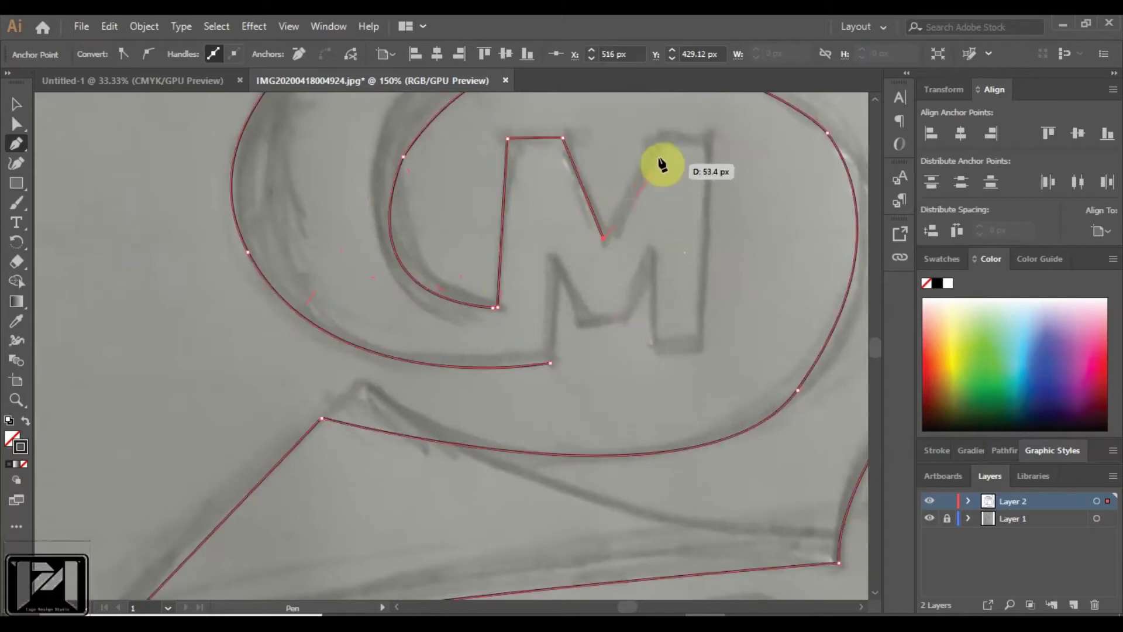
key("ctrl+z")
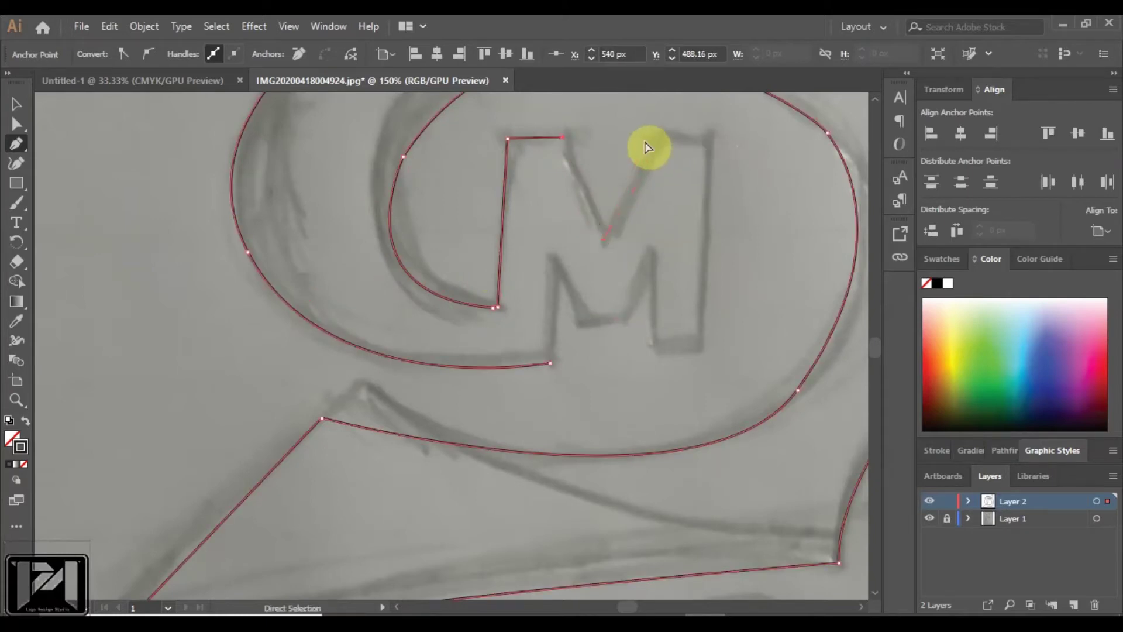
Step: Trace the M's central valley, the flat top of its right stem and the straight outer right edge
left_click_drag(646, 147, 690, 348)
left_click(644, 138)
left_click_drag(691, 349, 700, 366)
key("ctrl+z")
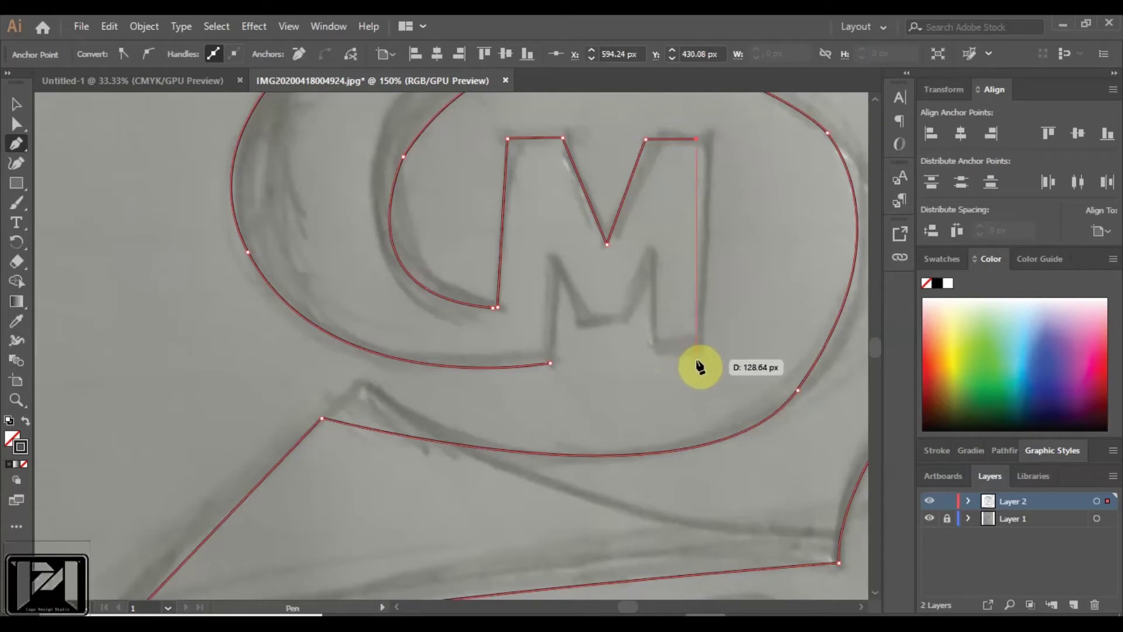
left_click(697, 361)
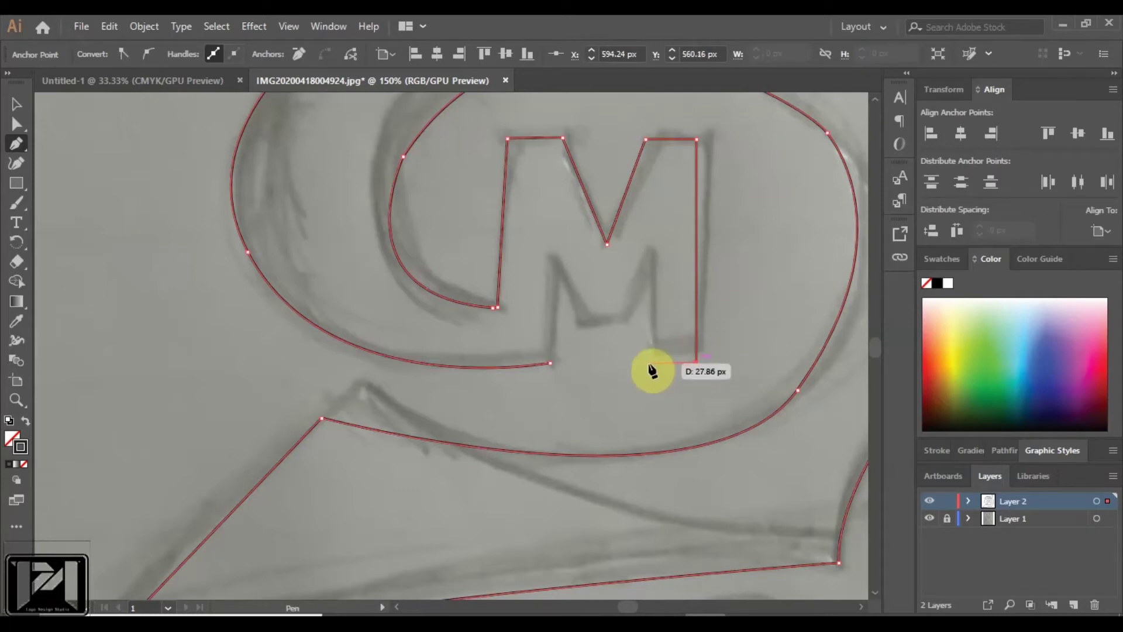
Step: Trace the M's right foot and inner lower notches, closing the path at the left foot, and deselect it
left_click(648, 361)
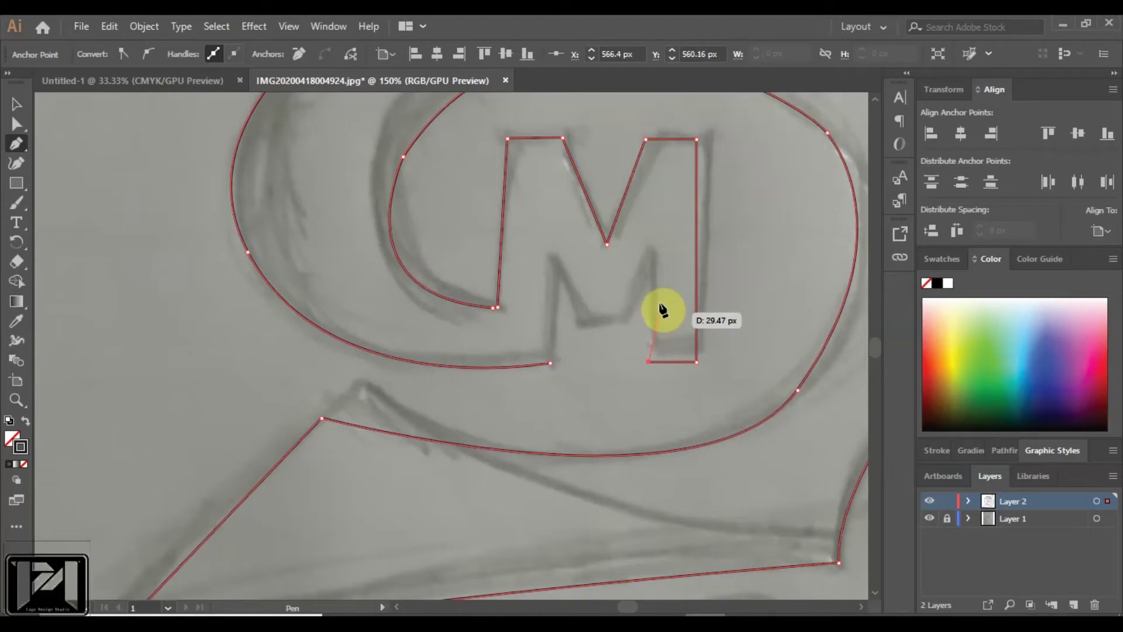
left_click(648, 263)
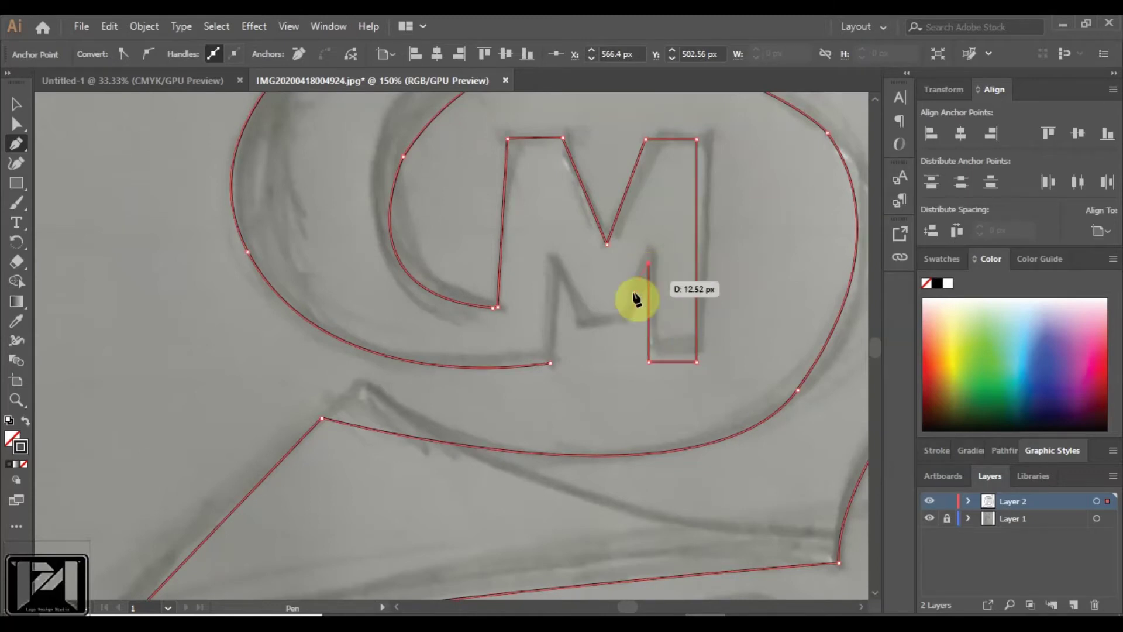
left_click(620, 323)
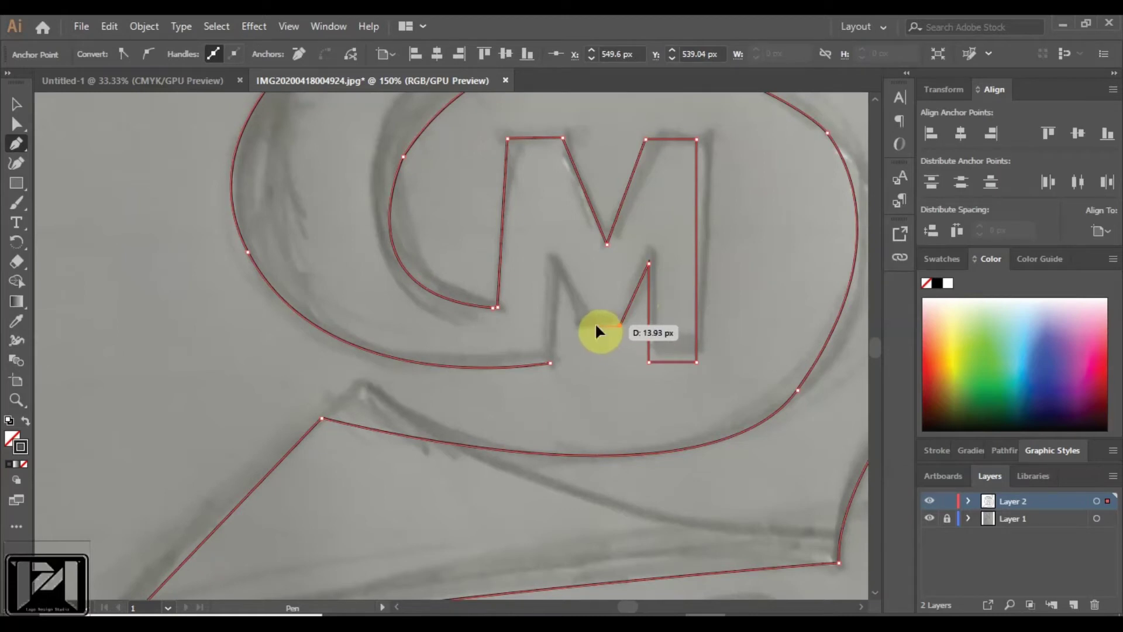
left_click(595, 325)
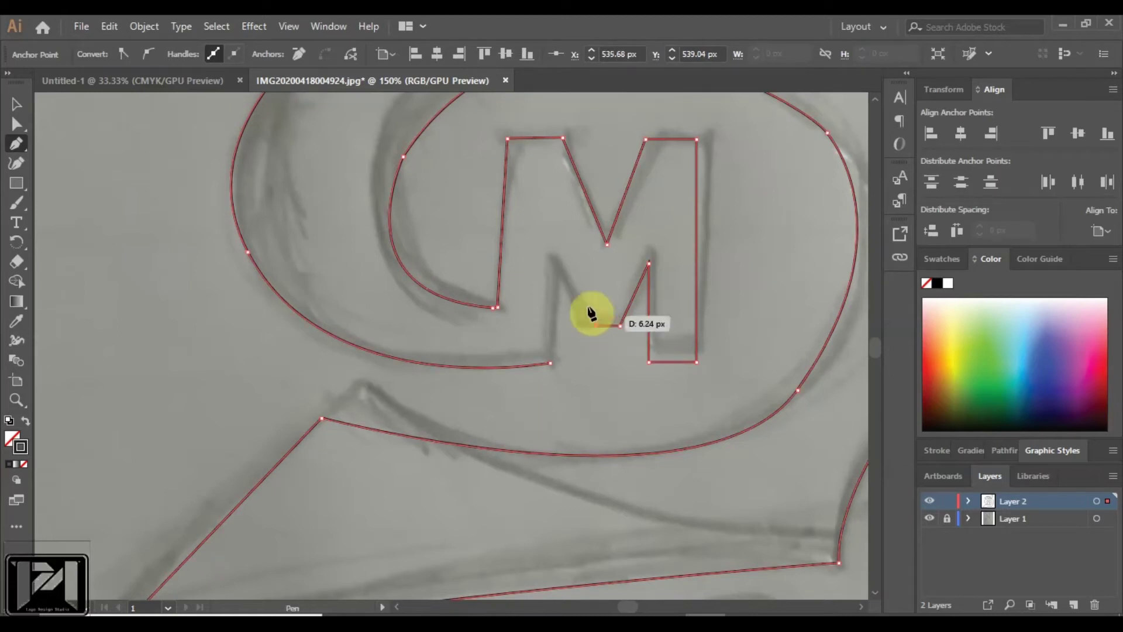
left_click(566, 259)
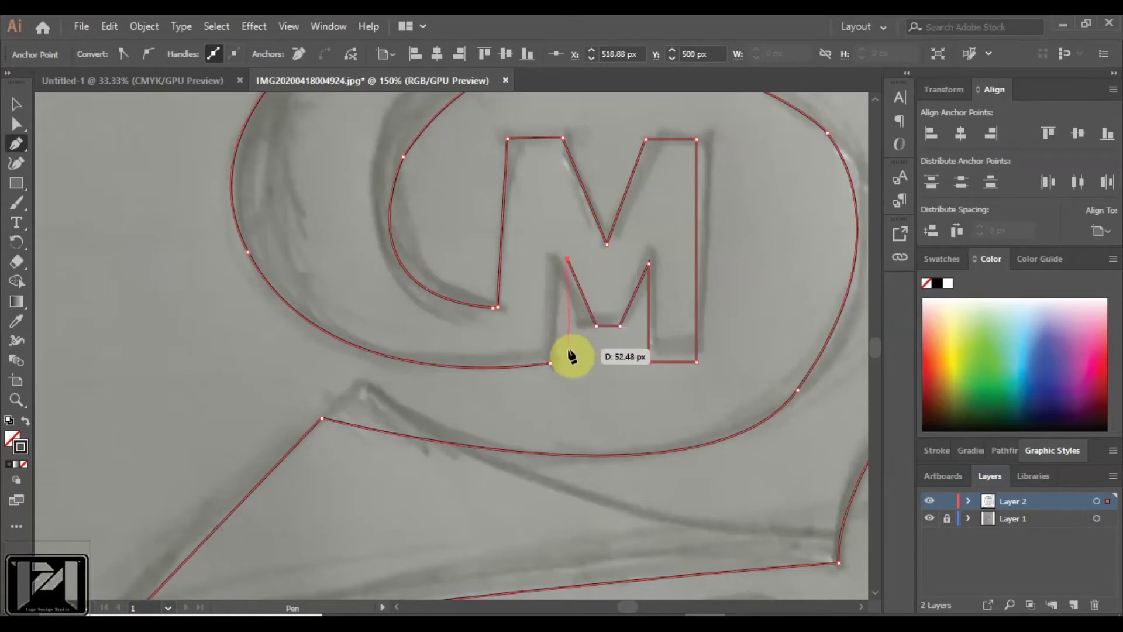
key("ctrl")
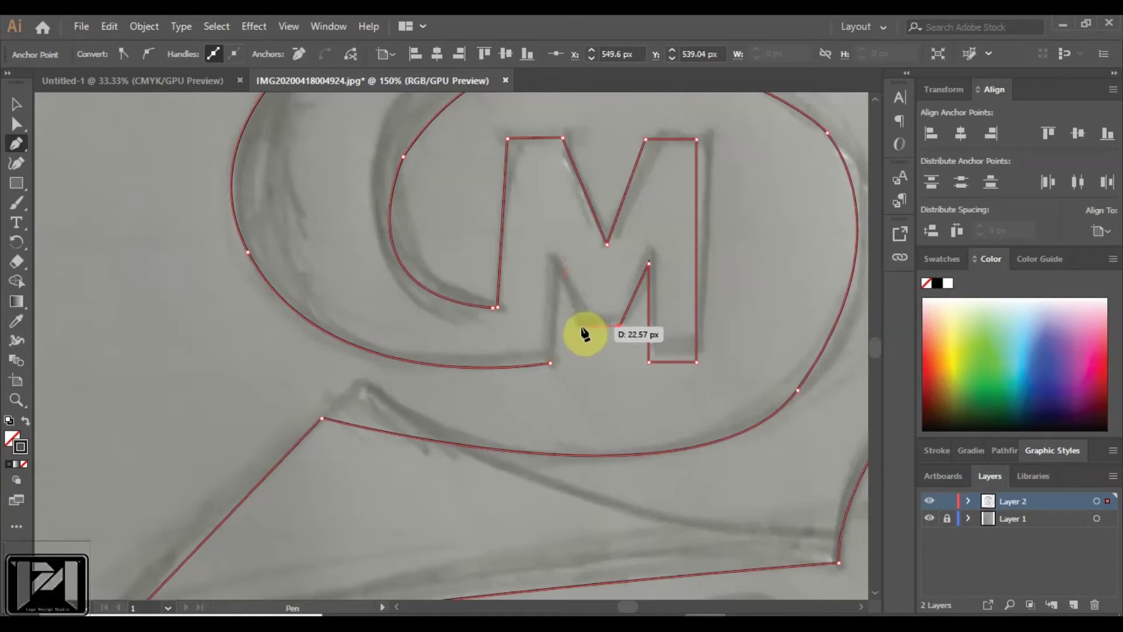
key("v")
key("ctrl+0")
left_click(785, 294)
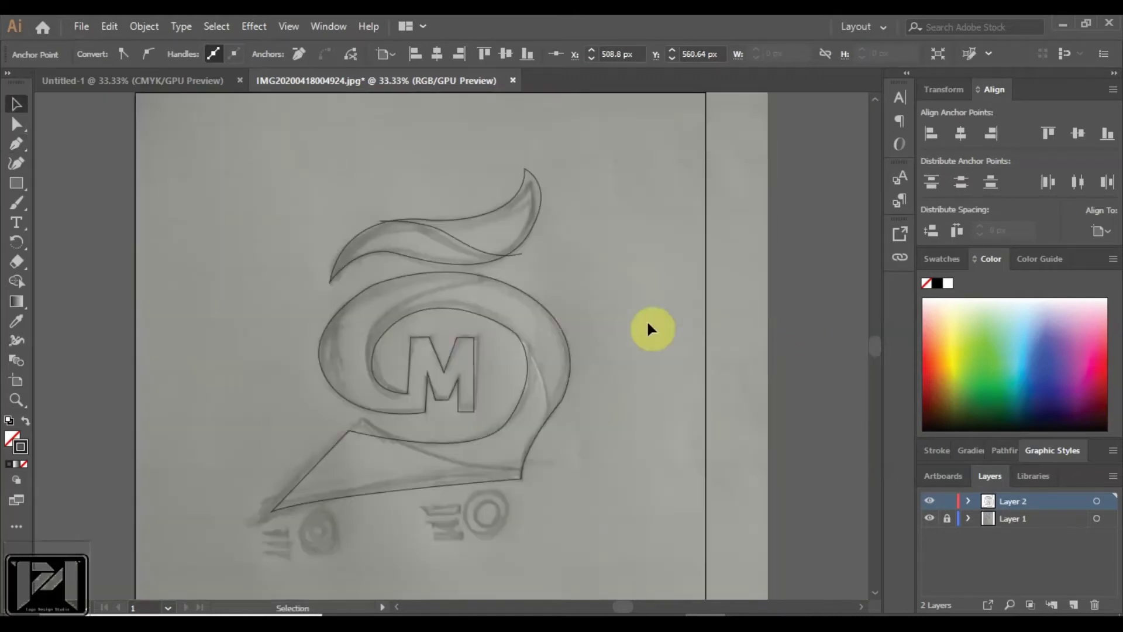
Step: Trace the upper swirl line with the Pen tool from the inner oval's left side to the outer oval's top edge
key("ctrl+plus")
left_click(16, 144)
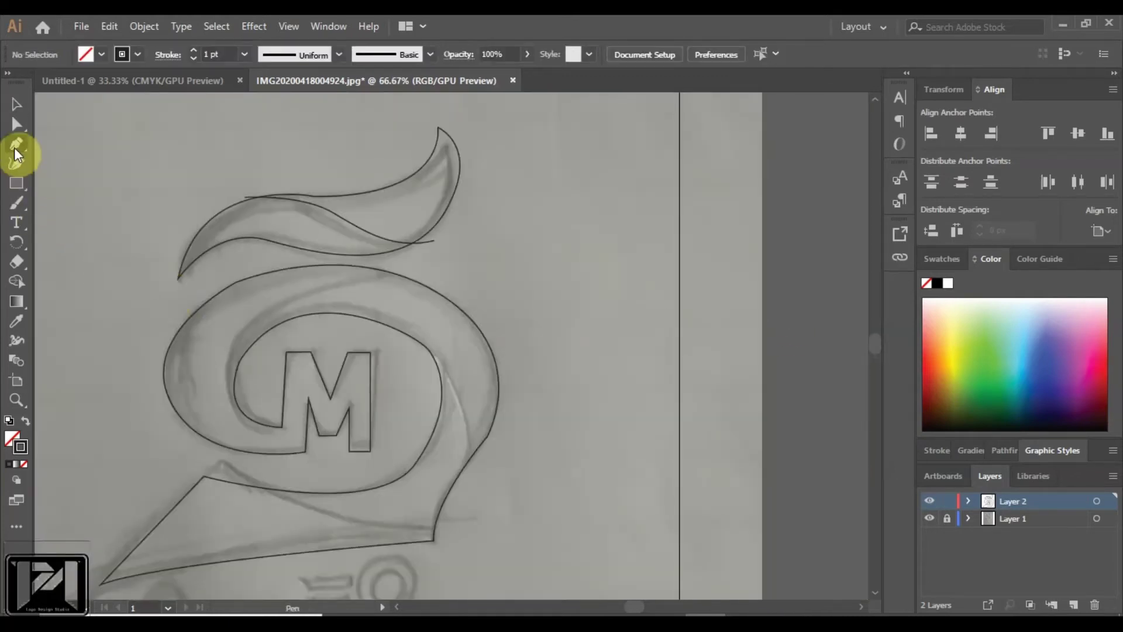
key("ctrl+plus")
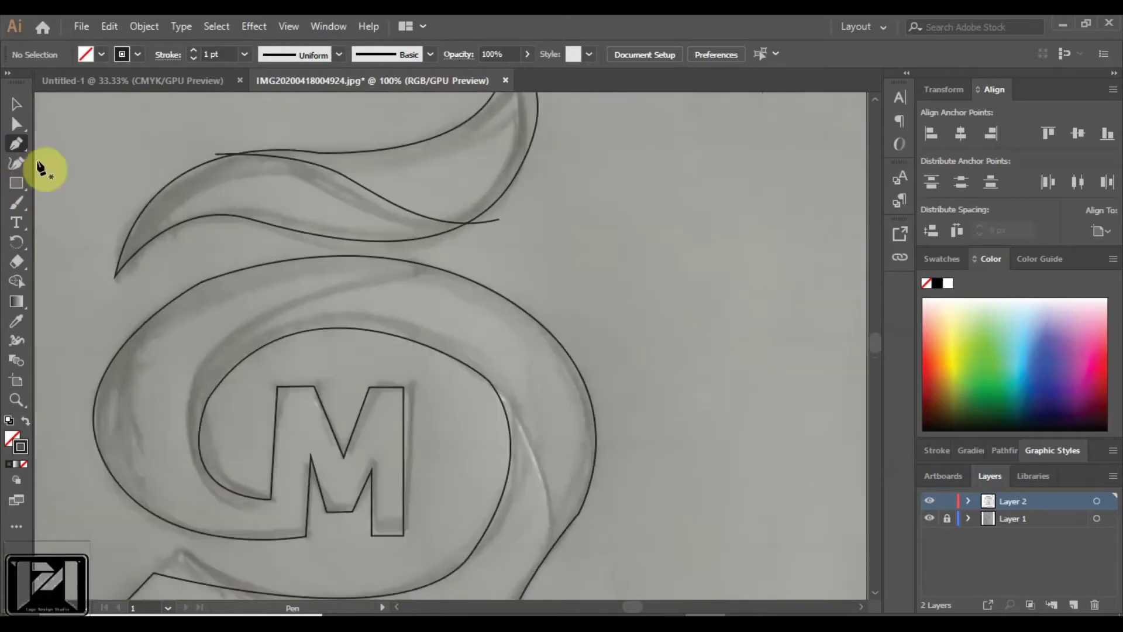
left_click(209, 462)
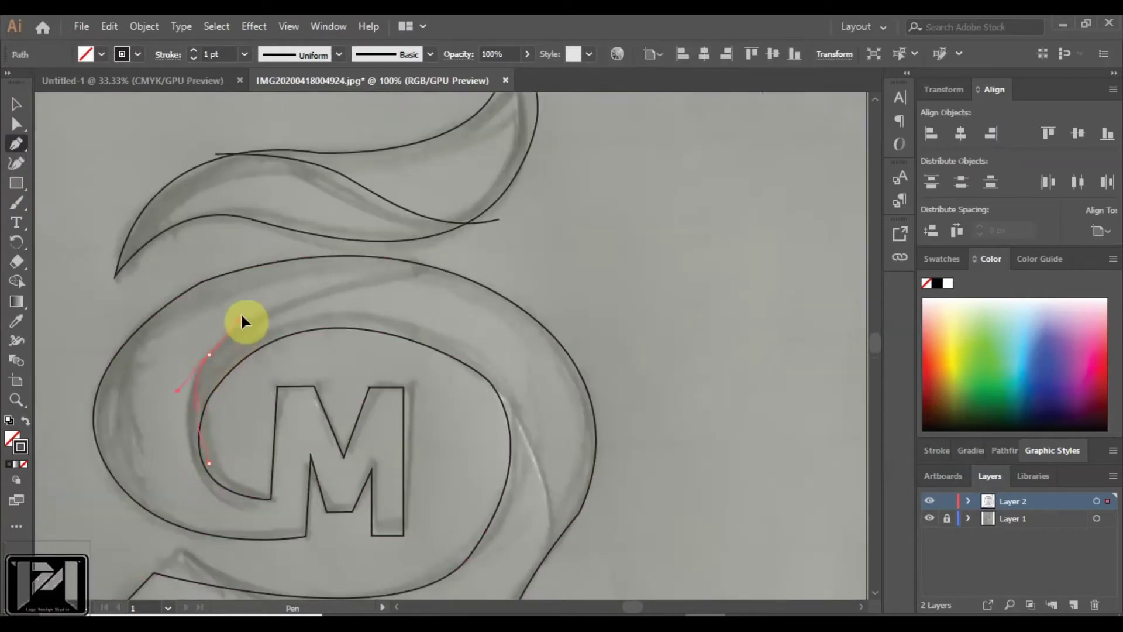
left_click_drag(259, 307, 259, 309)
left_click_drag(431, 262, 474, 227)
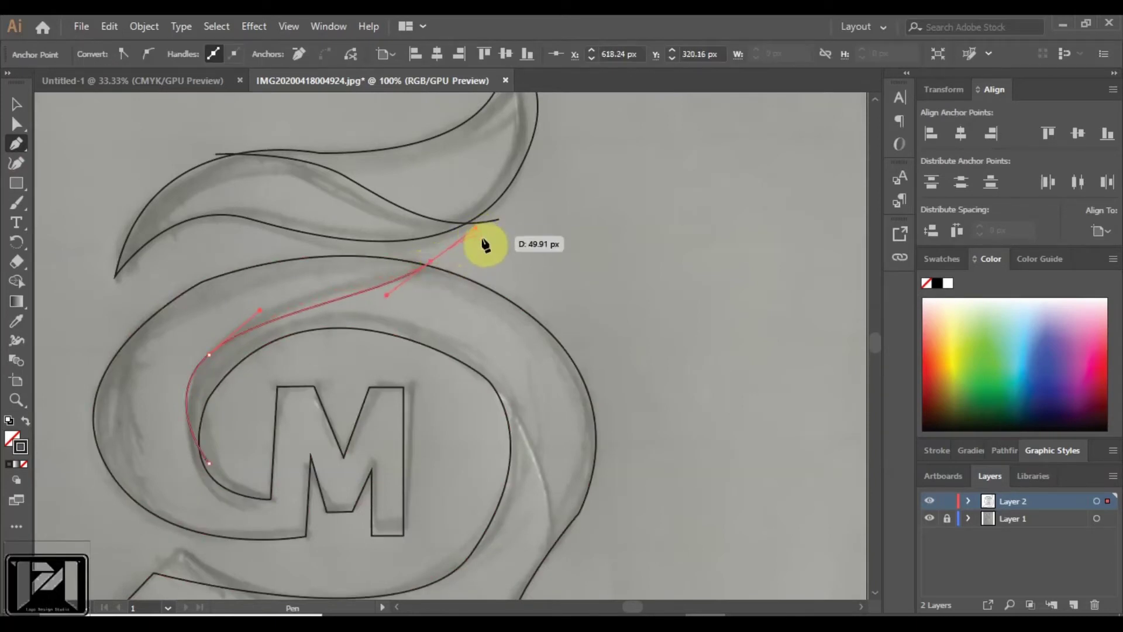
left_click(18, 106)
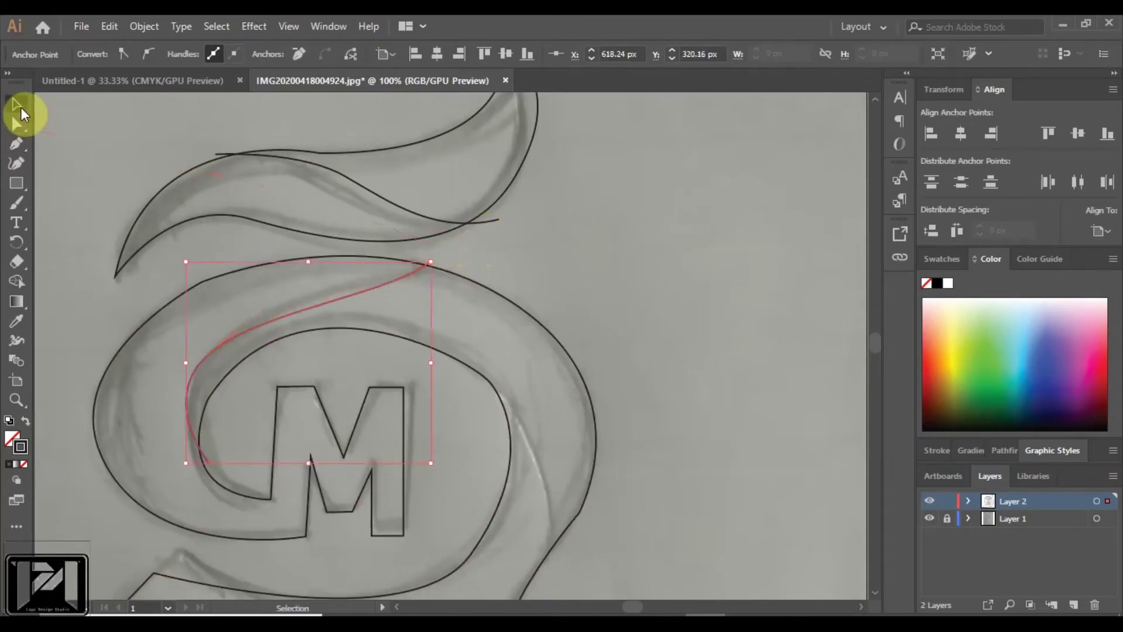
Step: Draw an open curve from inside the inner oval's upper right across the band to just past the outer oval's lower-right edge
scroll(622, 310, "down", 1)
scroll(585, 360, "down", 1)
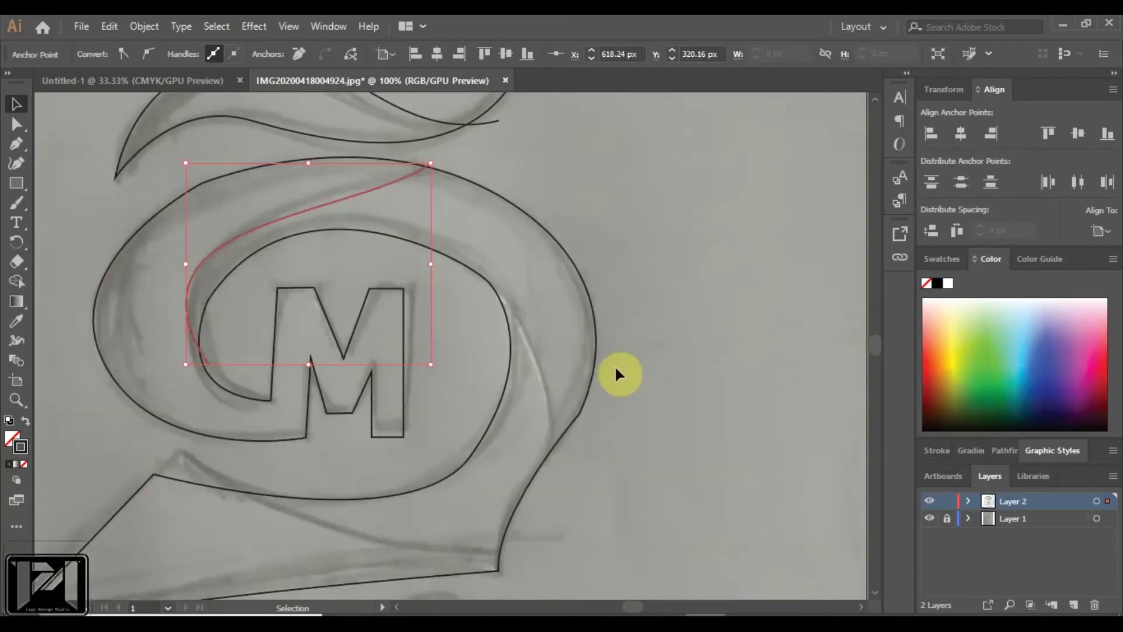
scroll(468, 239, "down", 1)
left_click(16, 145)
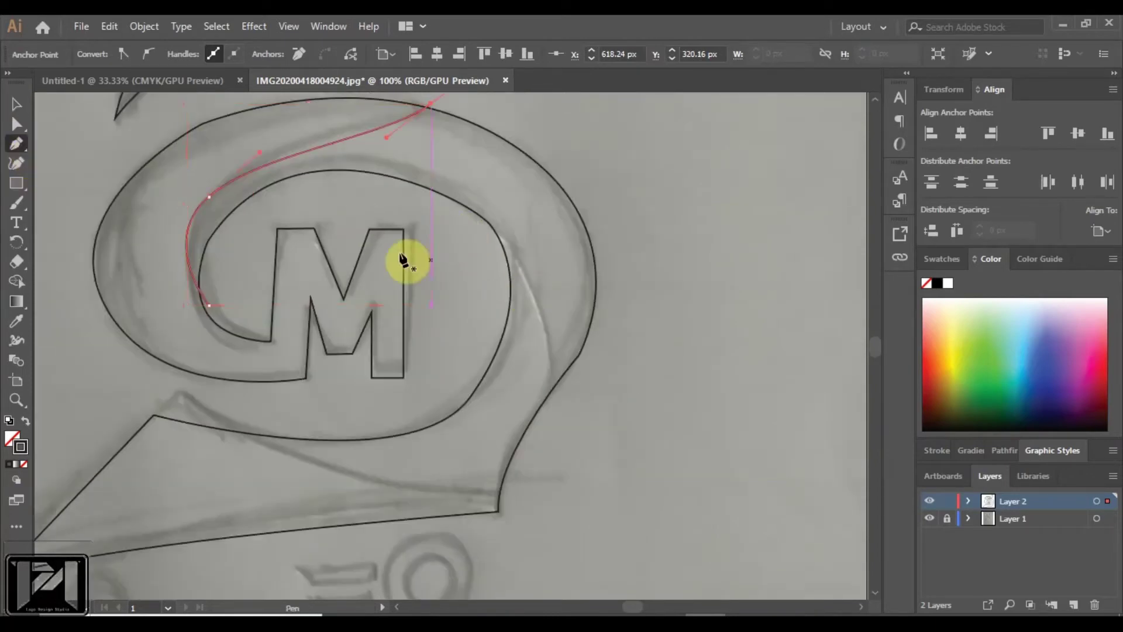
left_click(466, 221)
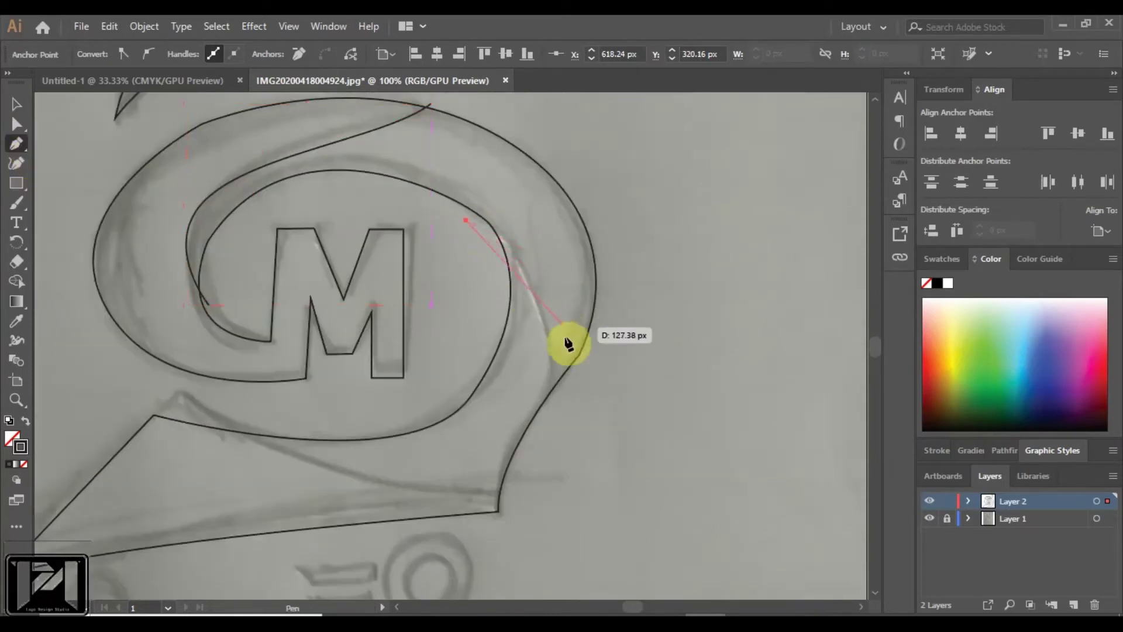
left_click_drag(561, 400, 559, 455)
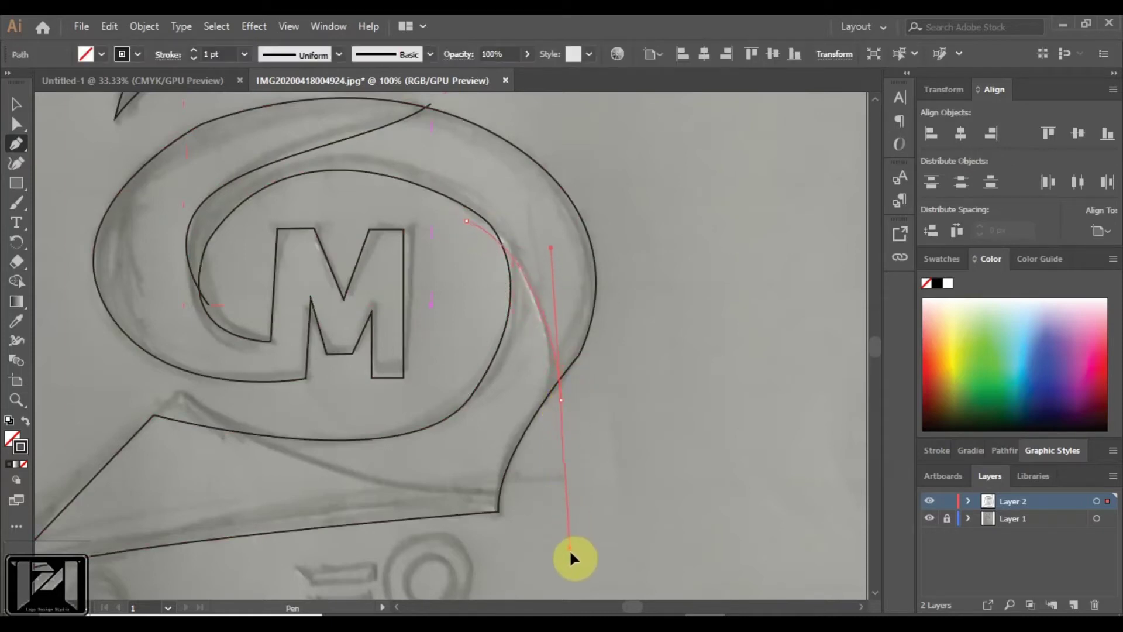
left_click_drag(572, 571, 573, 569)
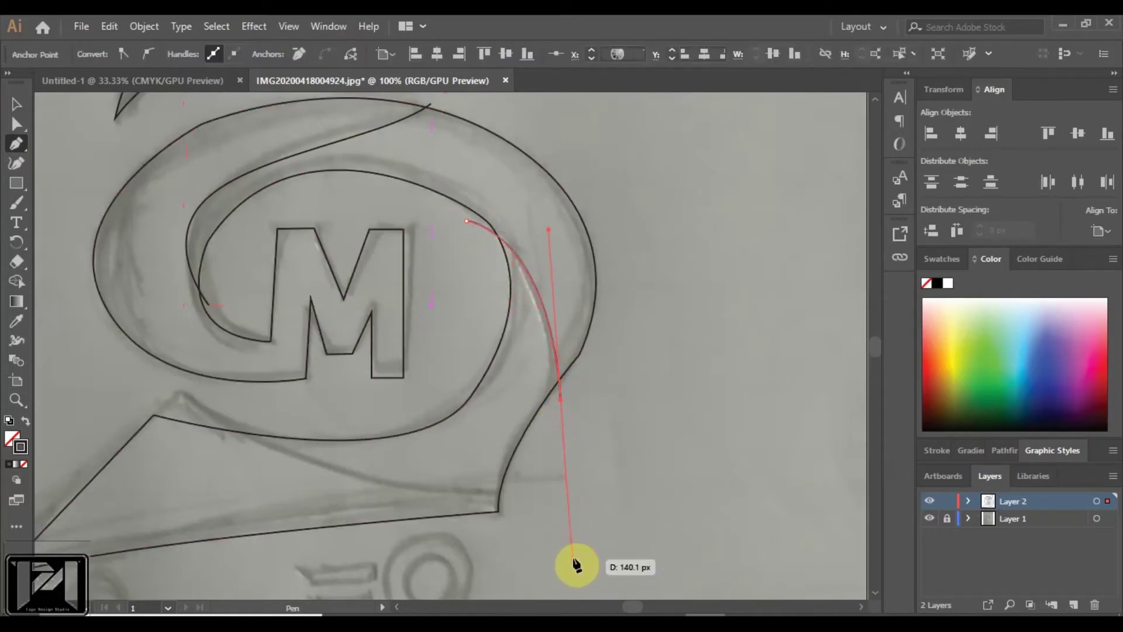
left_click(581, 439)
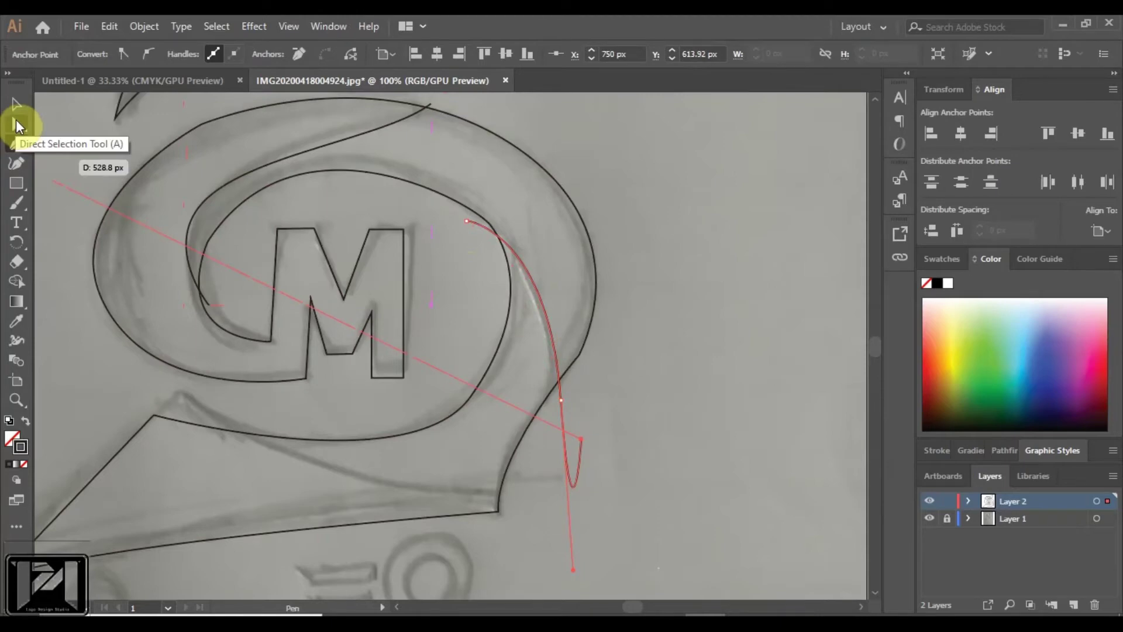
key("ctrl+z")
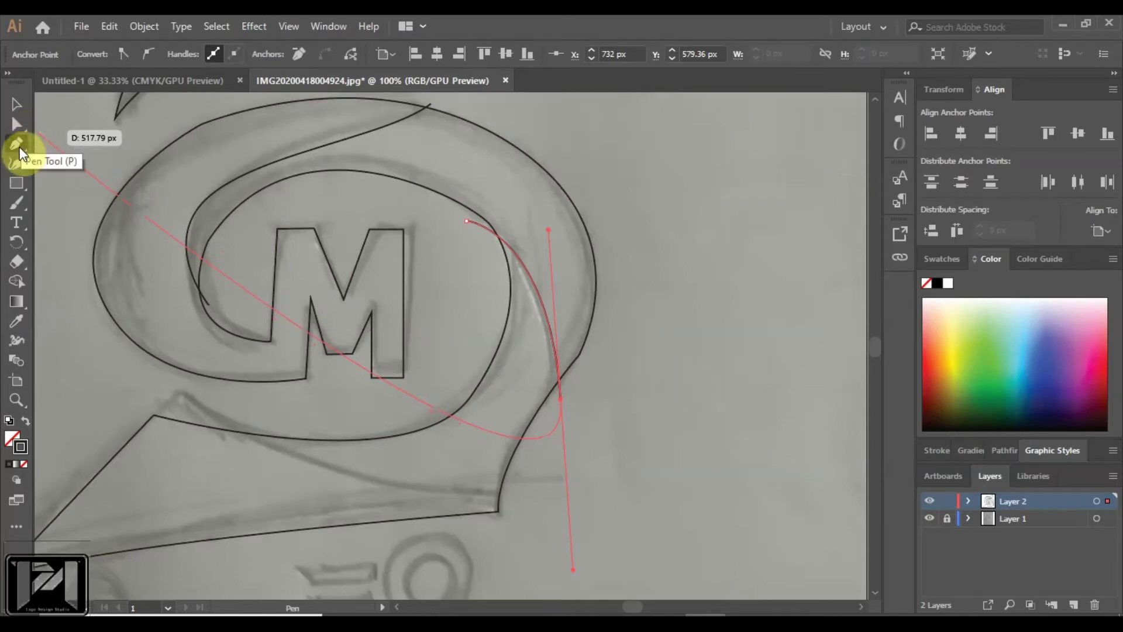
left_click(16, 105)
Step: Draw an open curve from near the wedge's peak down through the cart's lower-right corner, ending slightly beyond it, and deselect it
scroll(585, 351, "down", 1)
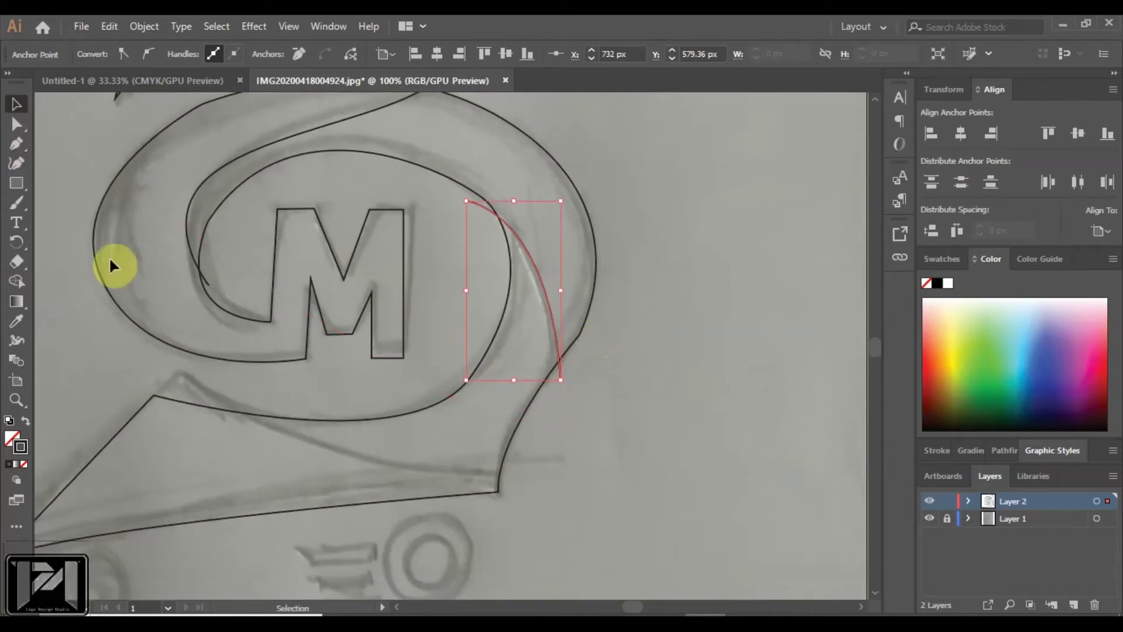
scroll(109, 256, "down", 5)
left_click(18, 146)
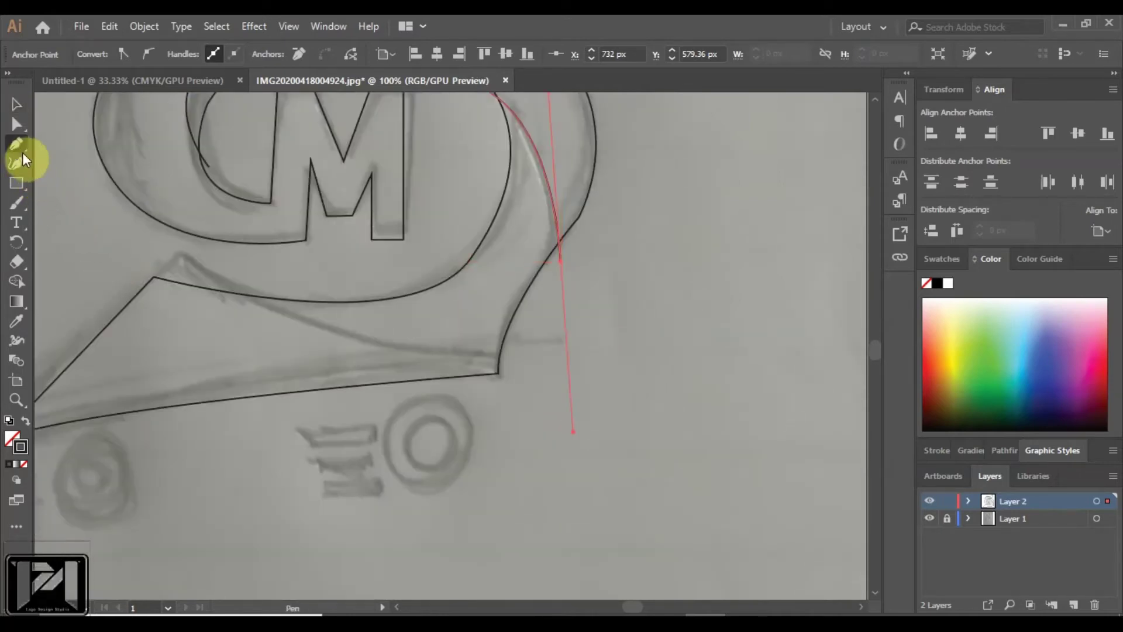
left_click(196, 261)
left_click_drag(497, 372, 553, 378)
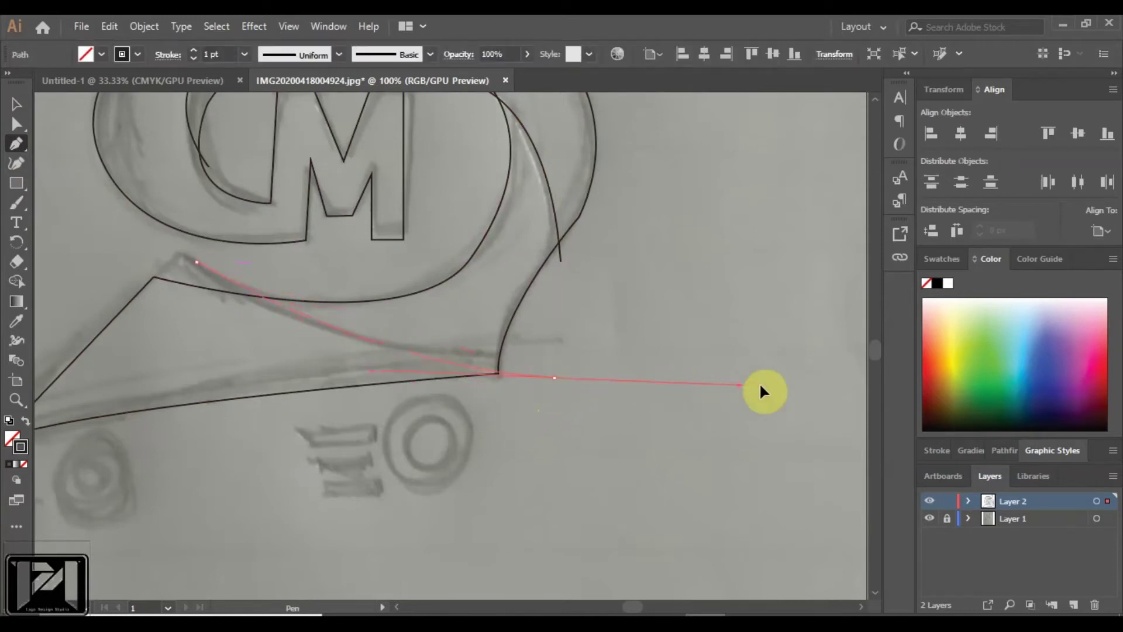
left_click_drag(790, 386, 18, 133)
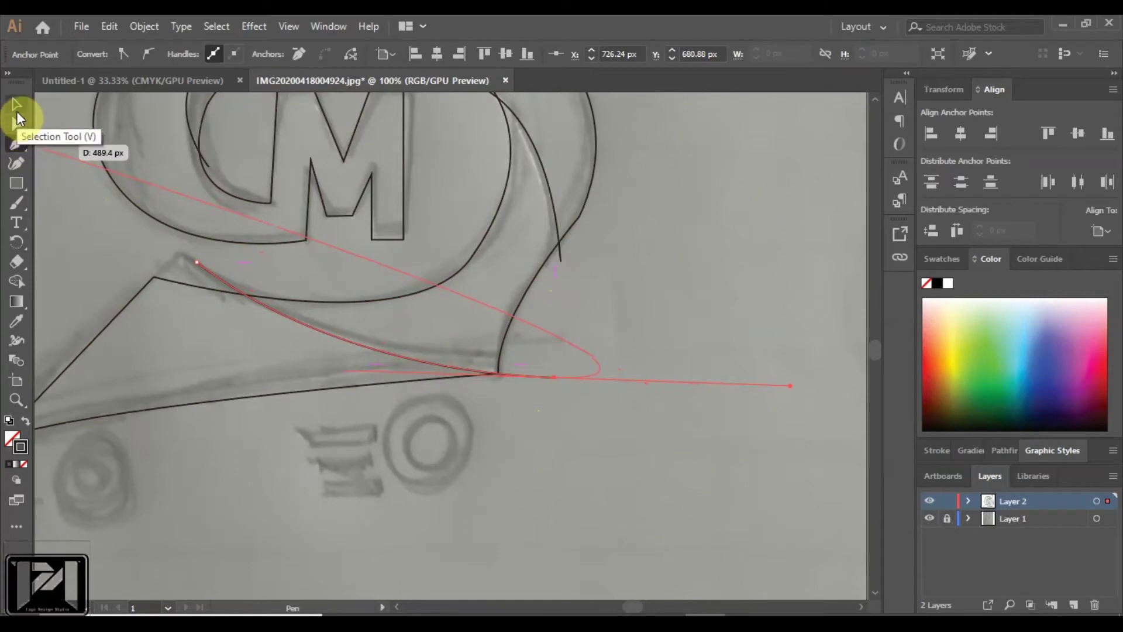
left_click(17, 115)
scroll(624, 339, "down", 1)
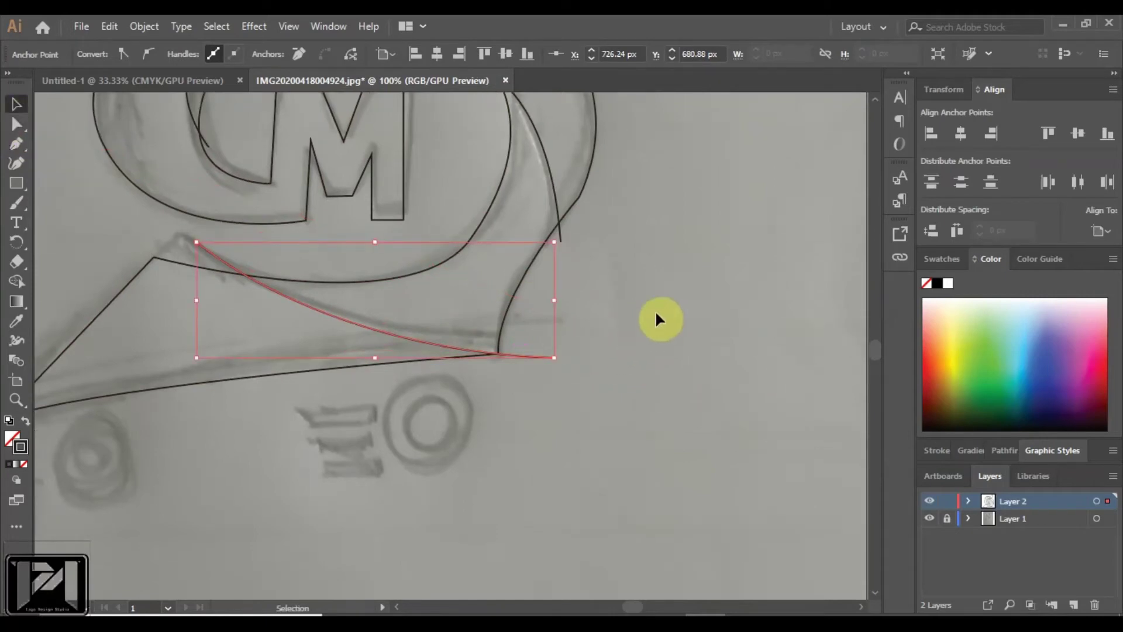
key("ctrl+minus")
key("ctrl+minus")
key("ctrl+minus")
left_click(661, 295)
Step: Draw a small circle with the Ellipse tool beside the right wheel sketch, just below the cart's lower-right corner, and select it
key("ctrl+plus")
key("ctrl+plus")
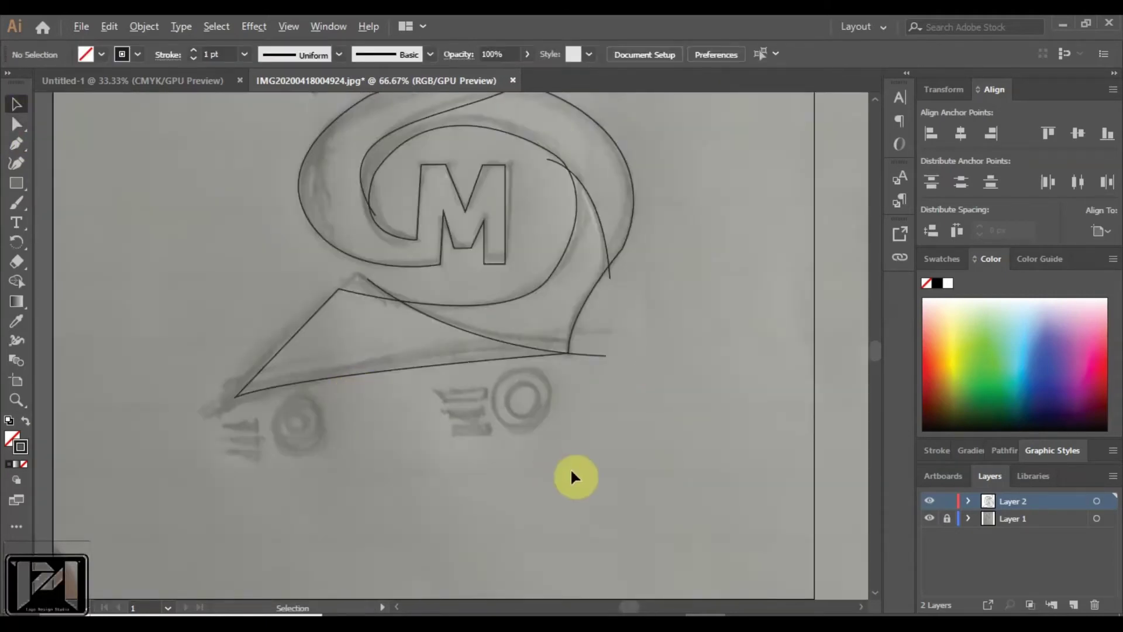
scroll(571, 468, "up", 1)
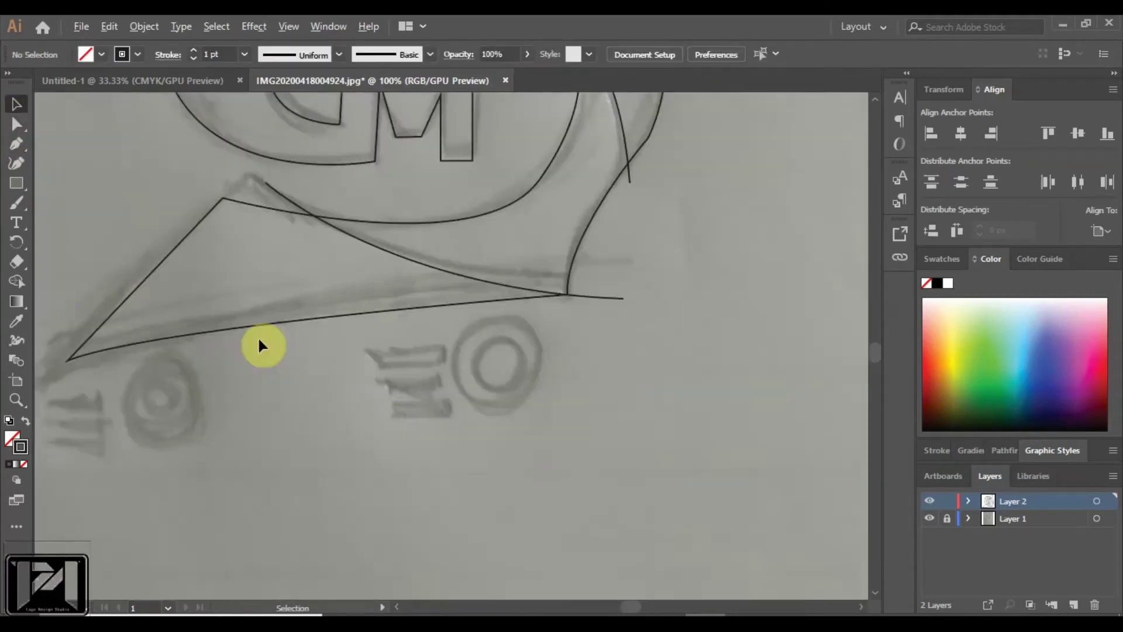
left_click(20, 301)
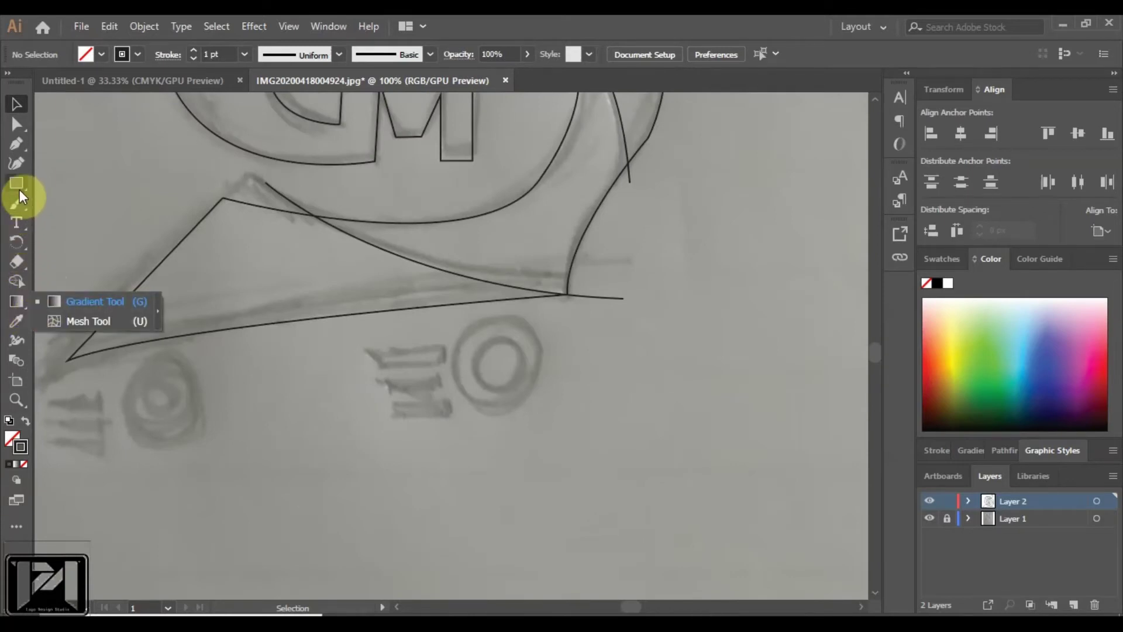
left_click_drag(19, 189, 45, 199)
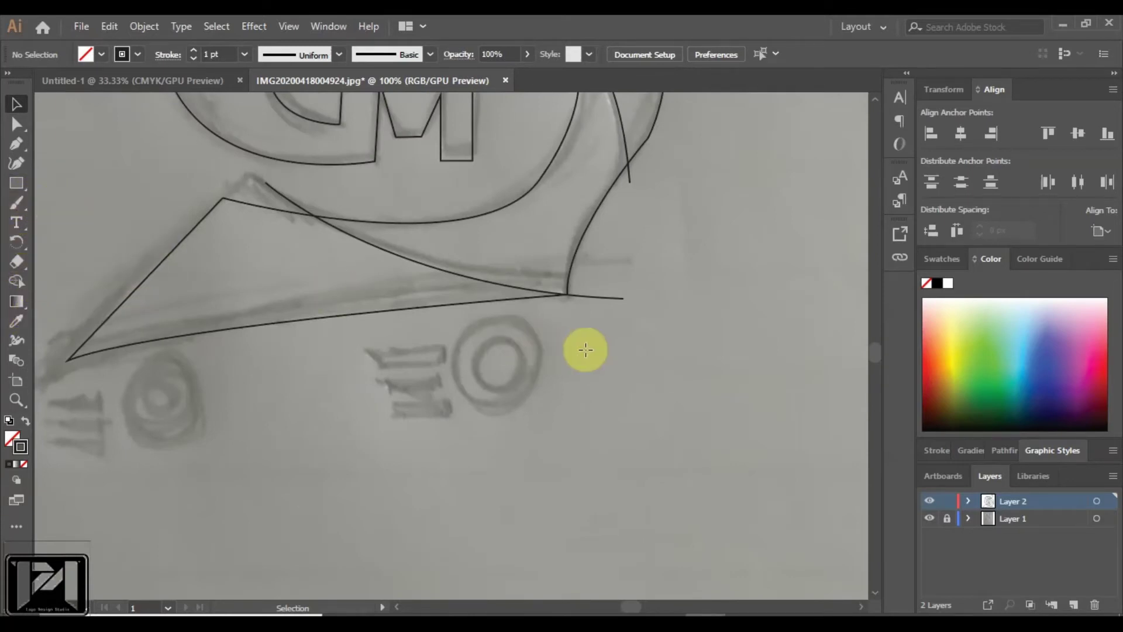
key("l")
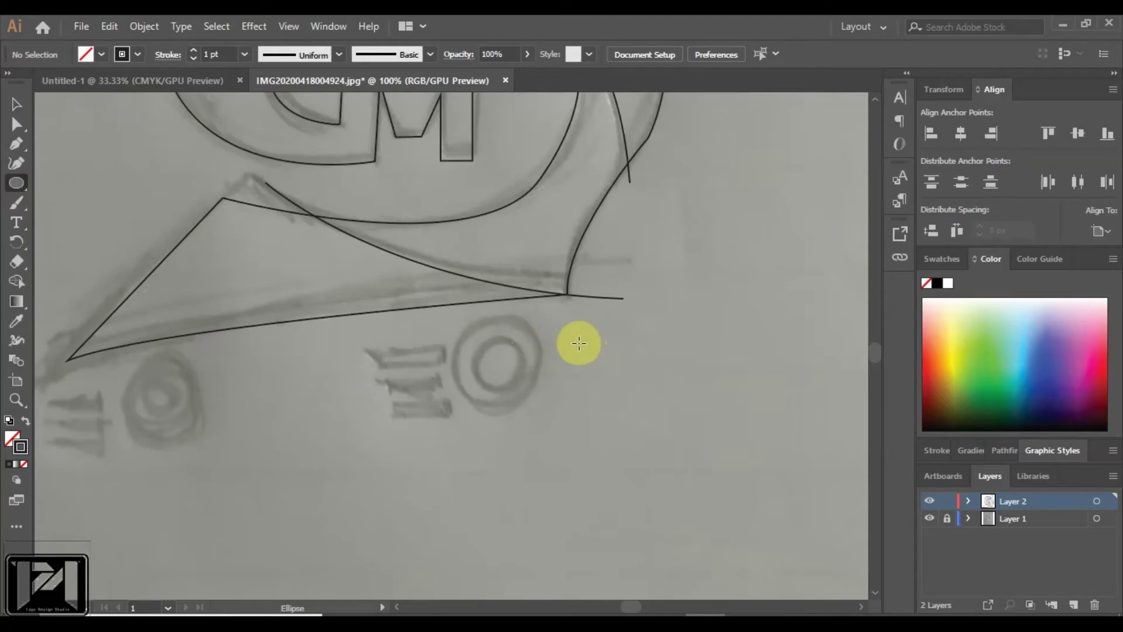
left_click_drag(579, 343, 610, 373)
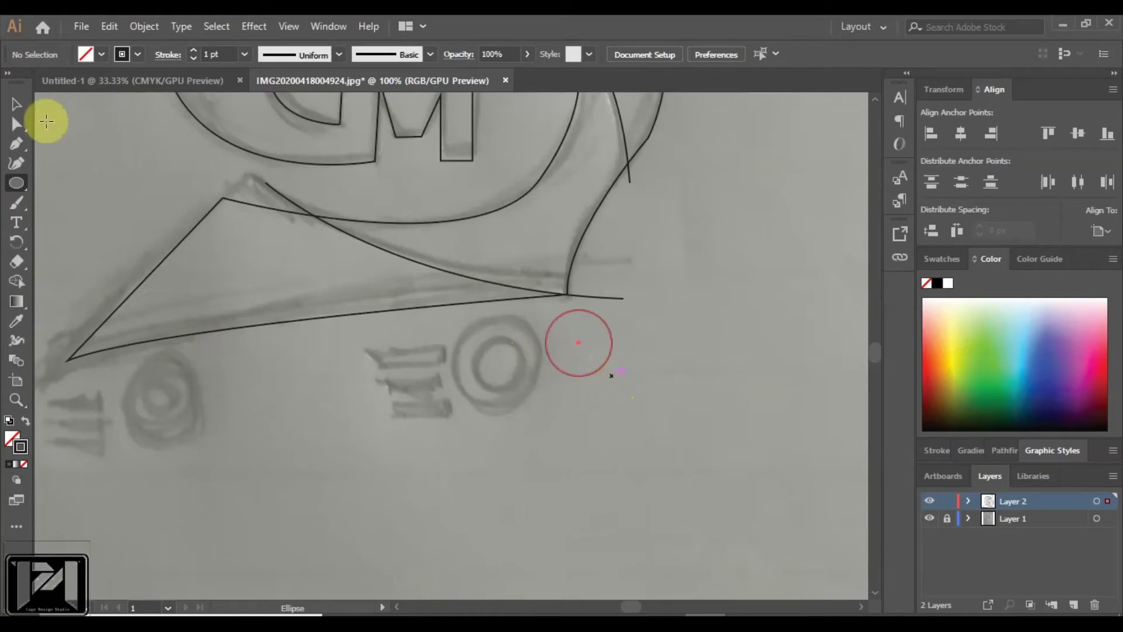
left_click(15, 102)
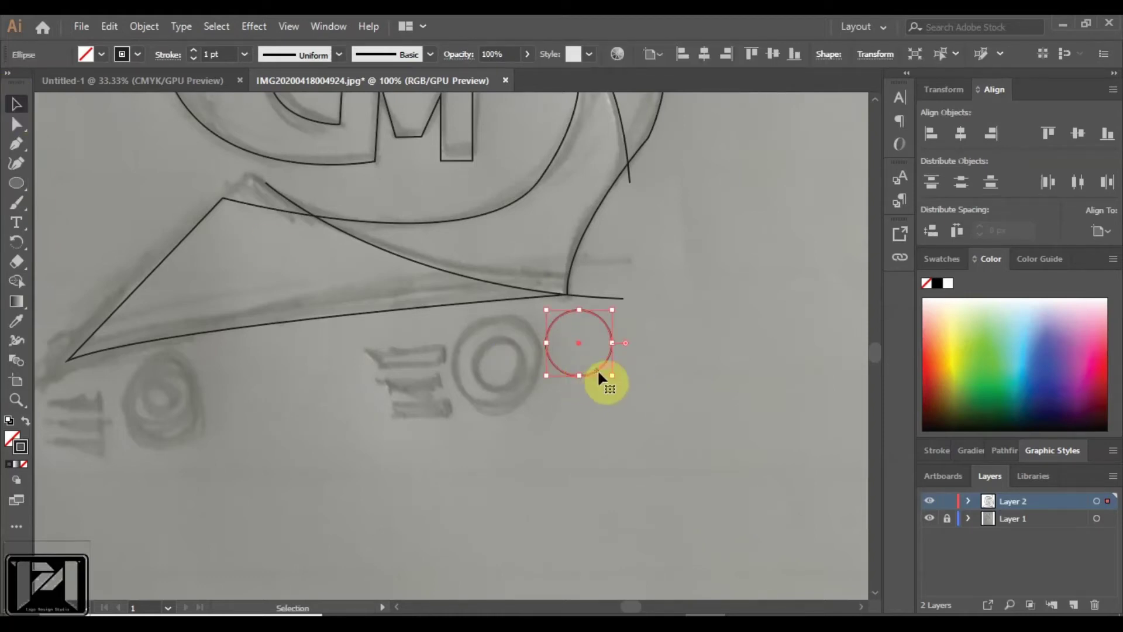
Step: Move the circle to the lower right of the right wheel sketch and add a smaller concentric copy inside it
left_click_drag(598, 375, 590, 421)
left_click(685, 421)
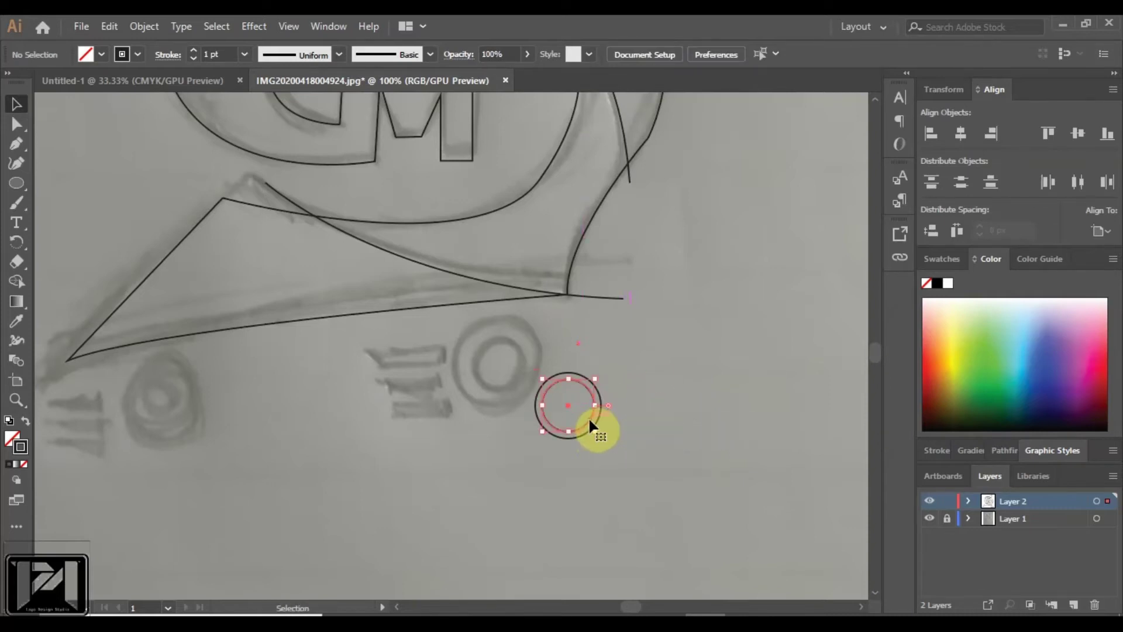
Step: Copy the inner circle, shrink the copy and centre it inside the two rings as a third concentric circle
scroll(588, 412, "up", 2)
left_click_drag(597, 341, 740, 367)
left_click(605, 381)
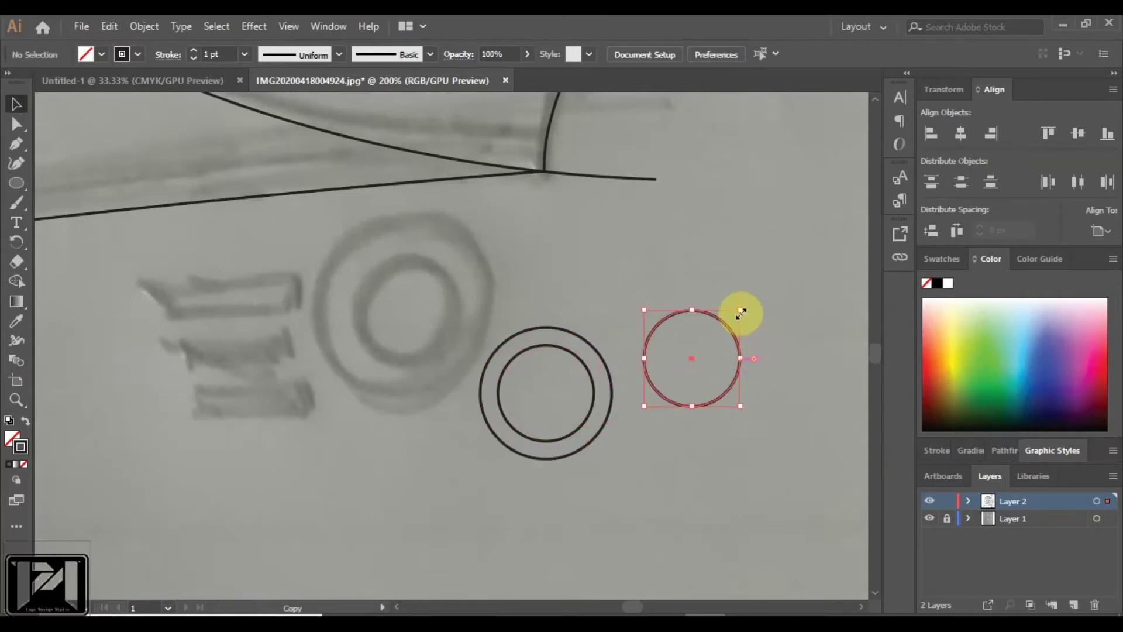
left_click_drag(740, 310, 708, 345)
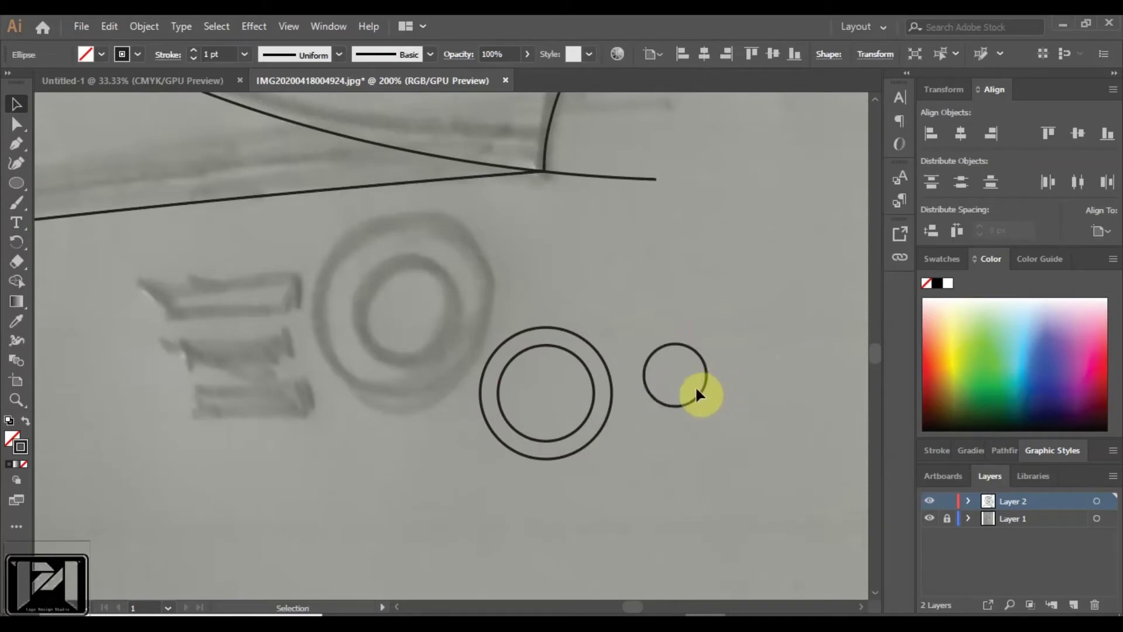
left_click_drag(577, 409, 686, 394)
left_click(735, 396)
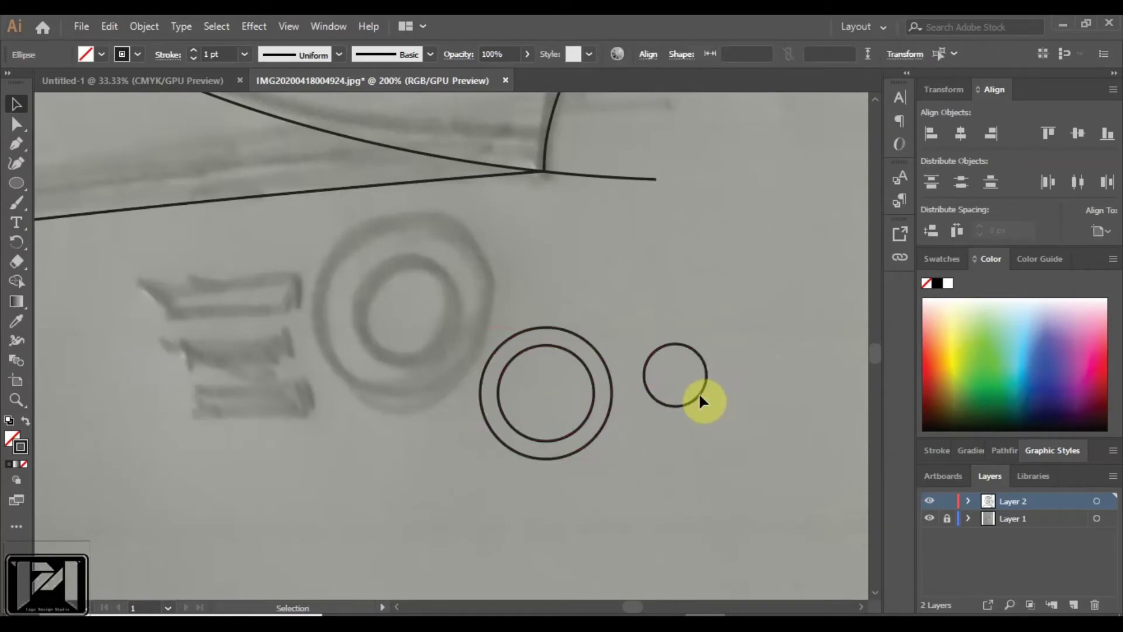
left_click_drag(696, 394, 566, 414)
left_click_drag(577, 364, 562, 398)
left_click(597, 402)
scroll(578, 395, "up", 2)
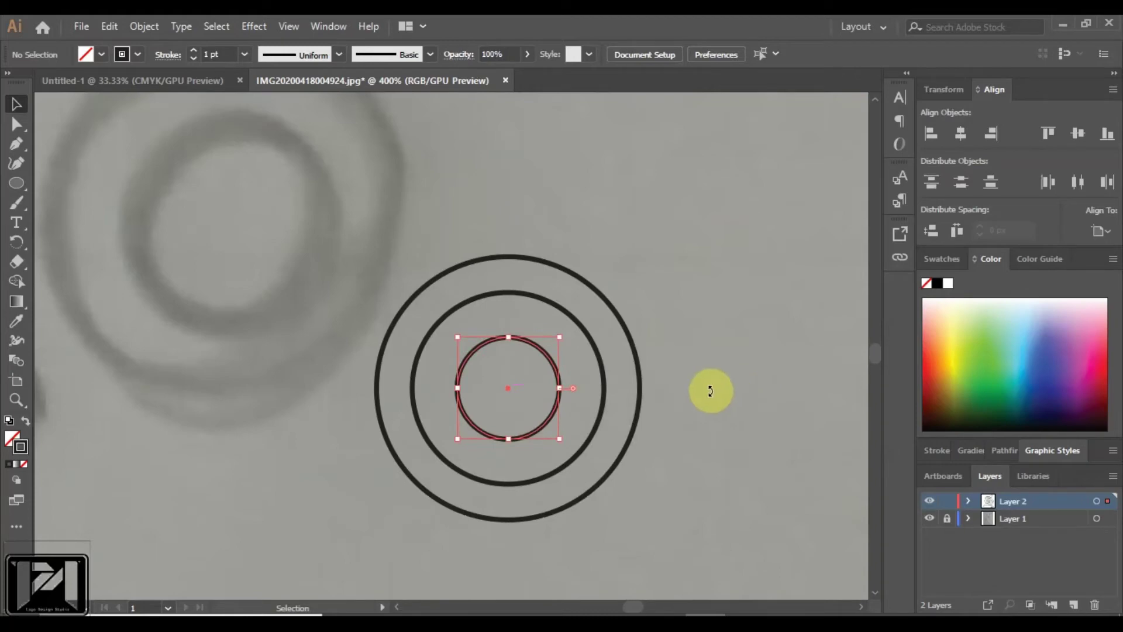
left_click(709, 396)
scroll(710, 396, "down", 3)
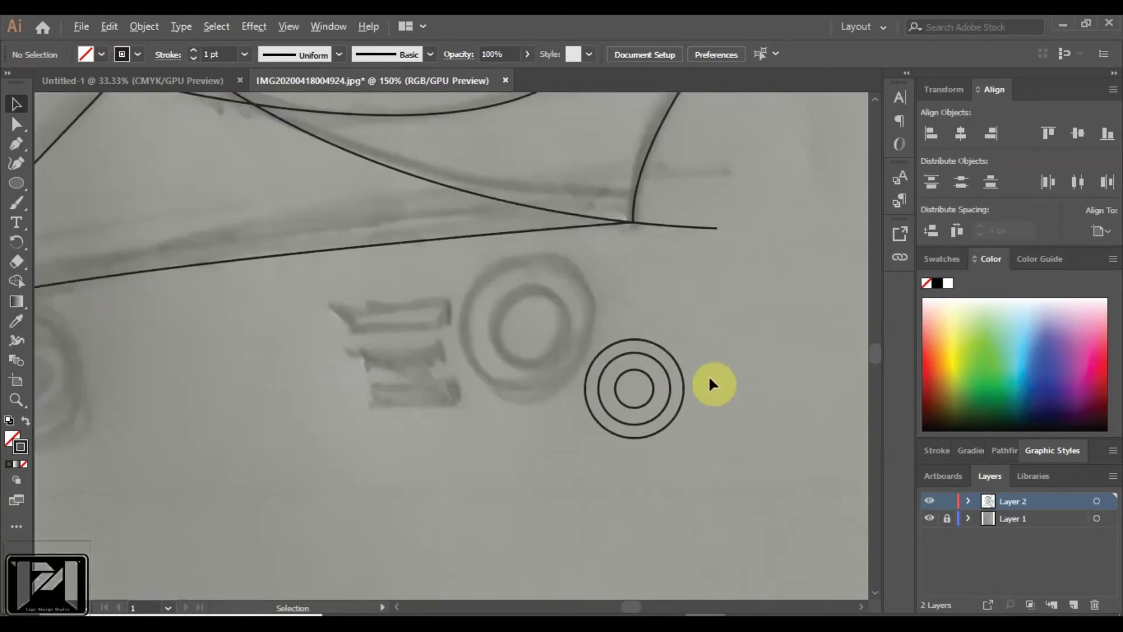
Step: Copy the innermost circle, reduce the copy to about half its diameter and centre it as the wheel's fourth concentric circle
scroll(596, 411, "up", 2)
left_click(598, 410)
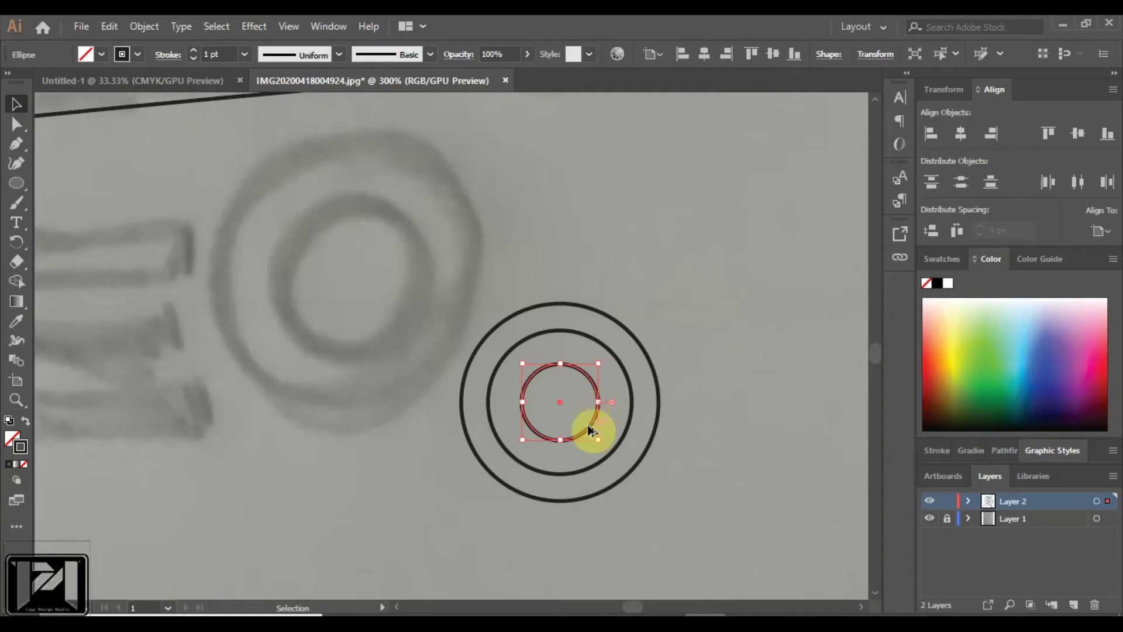
left_click_drag(588, 423, 772, 293)
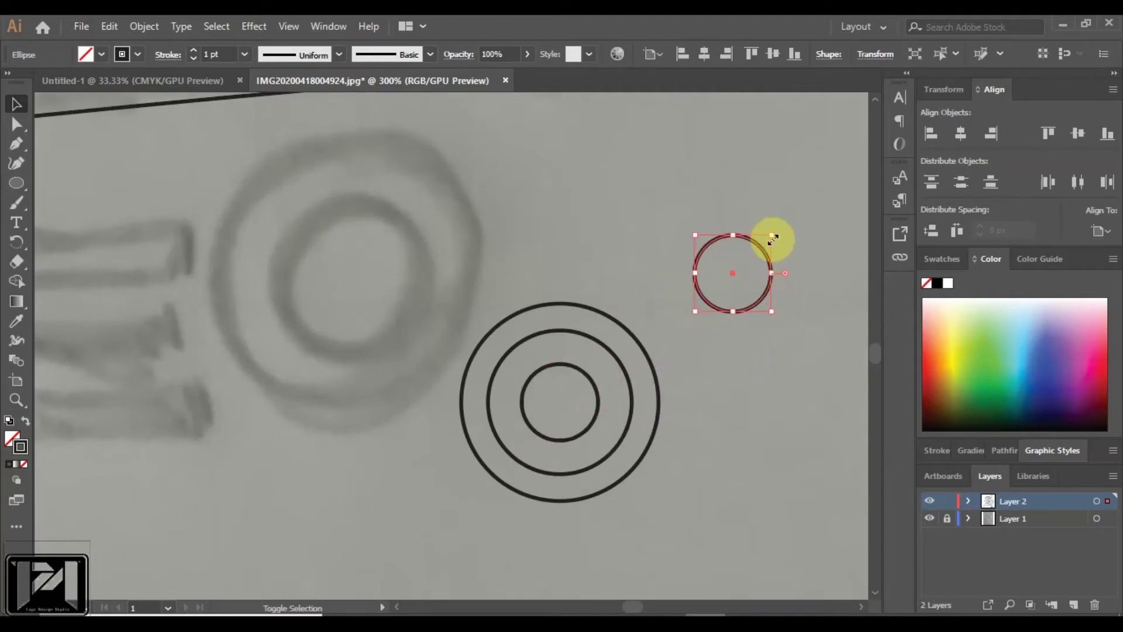
left_click_drag(767, 238, 570, 413)
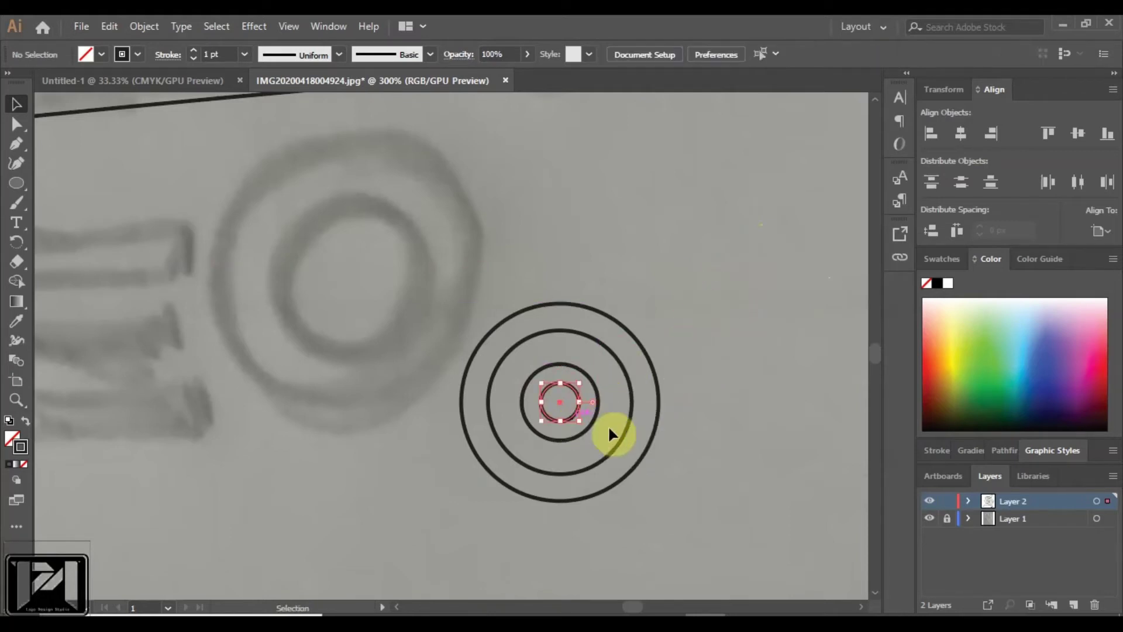
left_click(710, 386)
scroll(733, 368, "down", 2)
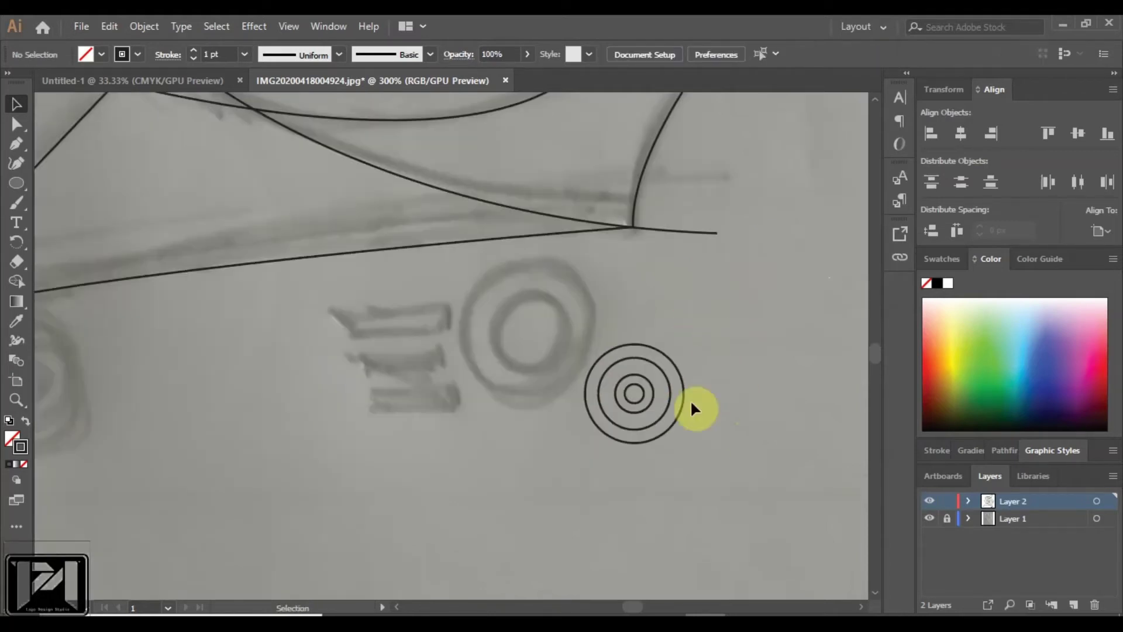
Step: Move the four concentric circles onto the right wheel sketch and enlarge them to fit it
left_click(652, 439)
mouse_move(654, 436)
left_mouse_down()
mouse_move(546, 381)
mouse_move(579, 381)
mouse_move(615, 417)
left_mouse_up()
left_click_drag(573, 383, 570, 372)
scroll(667, 389, "down", 2)
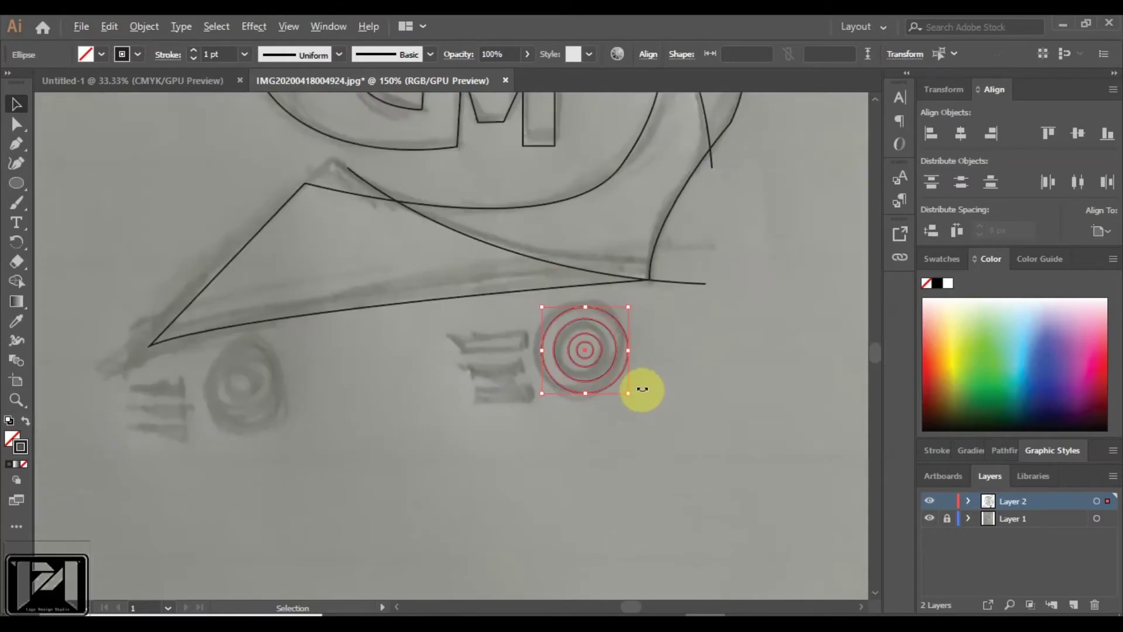
Step: Place a copy of the four-circle wheel over the left wheel sketch
scroll(644, 391, "down", 3)
left_click_drag(643, 394, 479, 408)
scroll(643, 370, "up", 3)
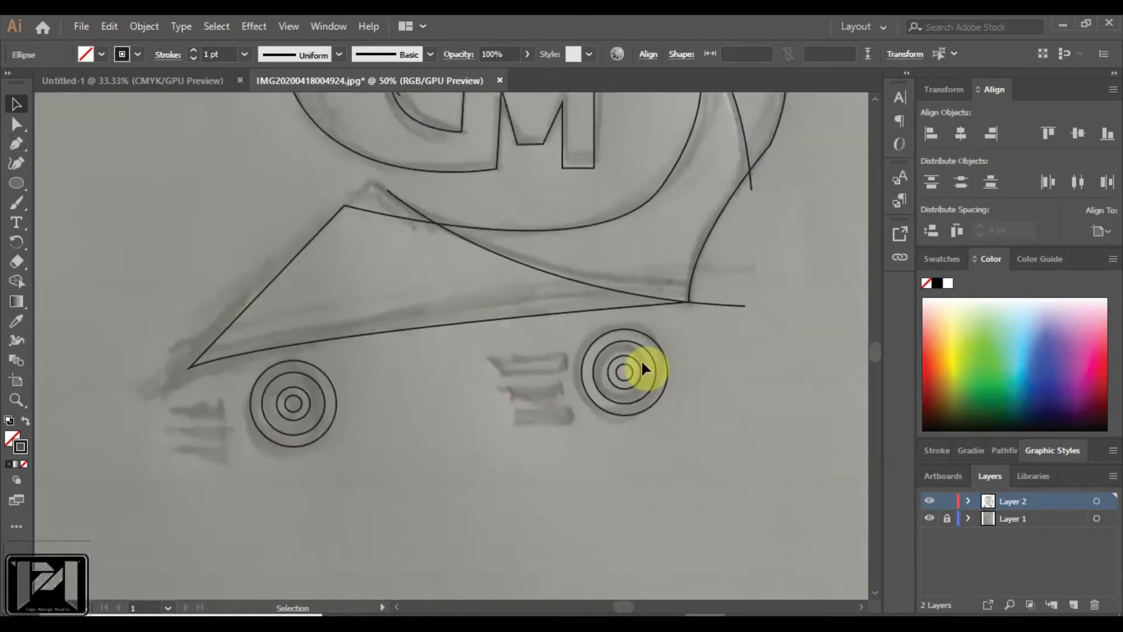
scroll(565, 363, "up", 3)
Step: Draw a closed tapered speed line with the Pen tool beside the right wheel, with its pointed end facing away from the wheel
left_click(448, 368)
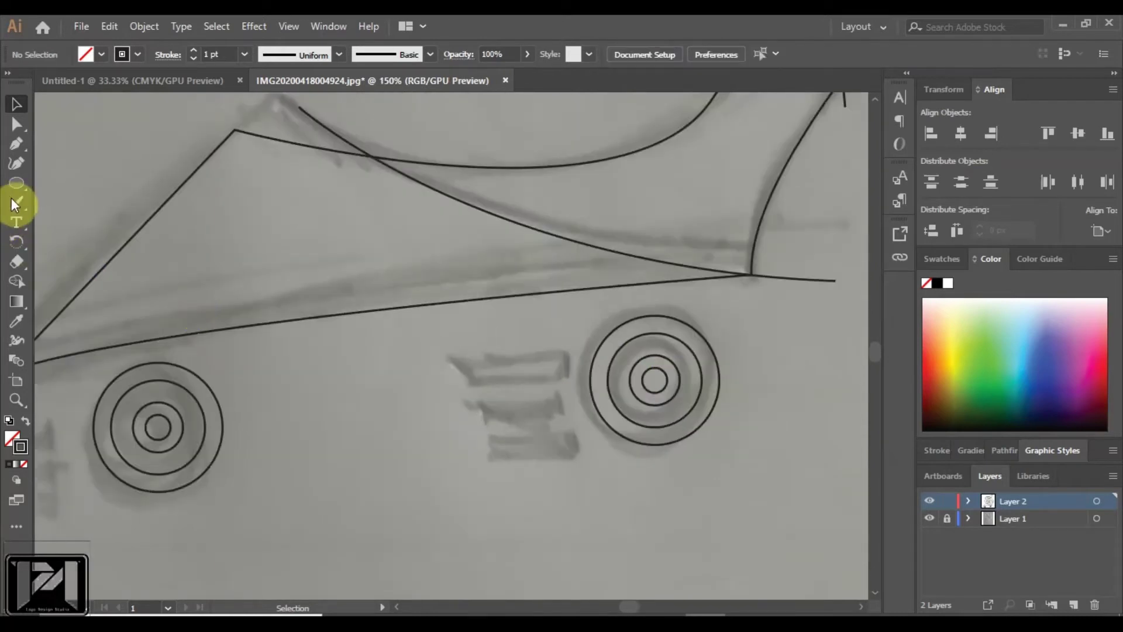
left_click(16, 144)
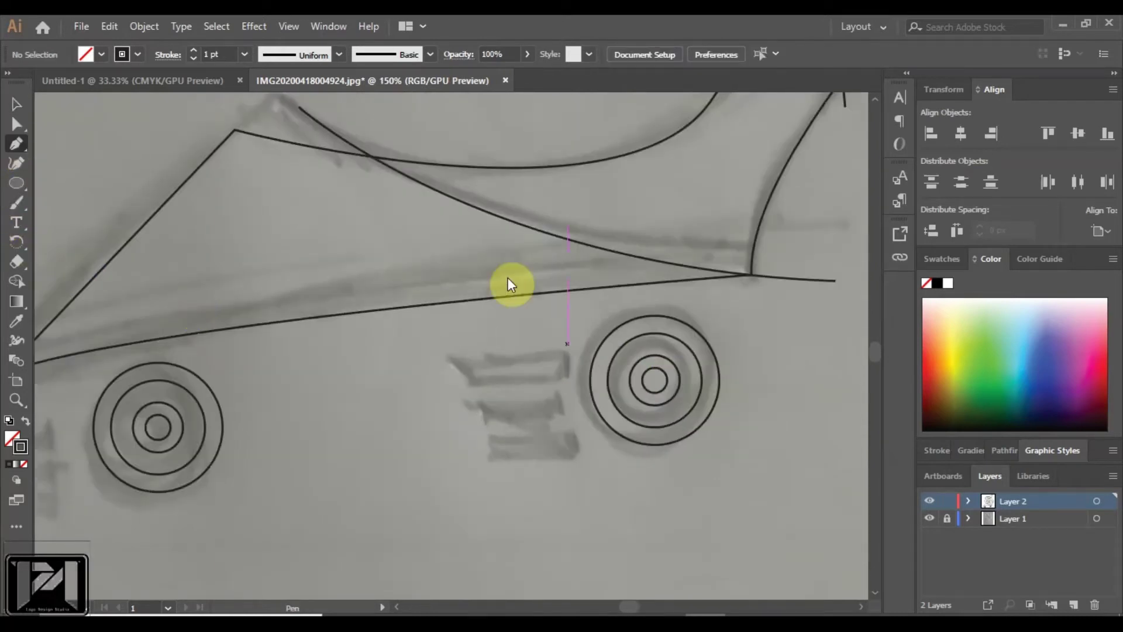
left_click(571, 347)
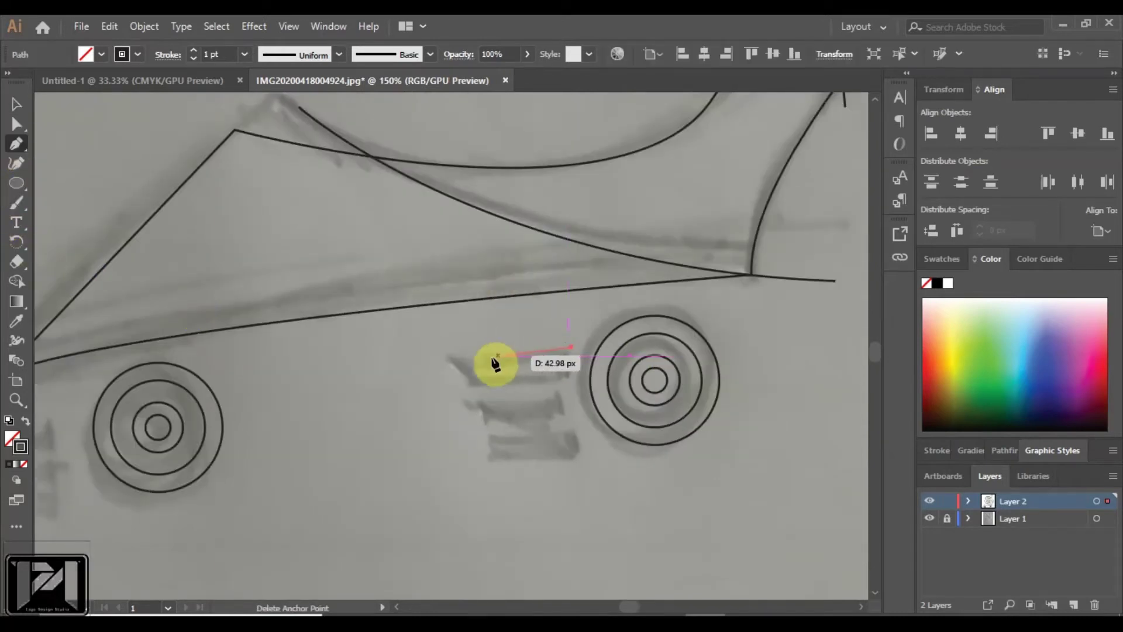
left_click(435, 355)
left_click(455, 362)
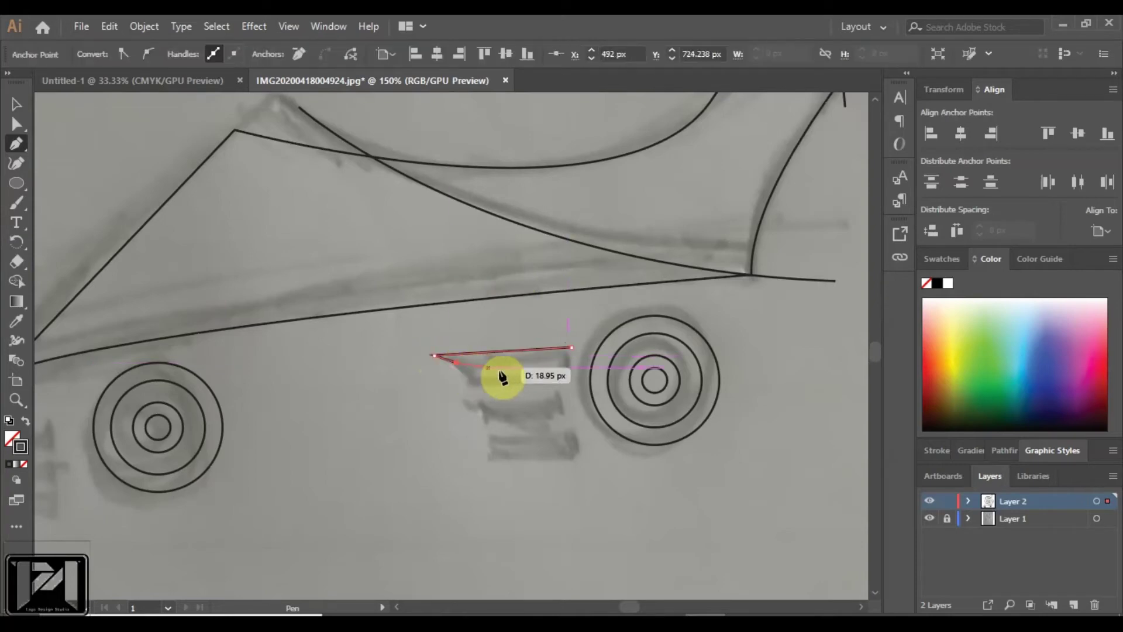
left_click(563, 367)
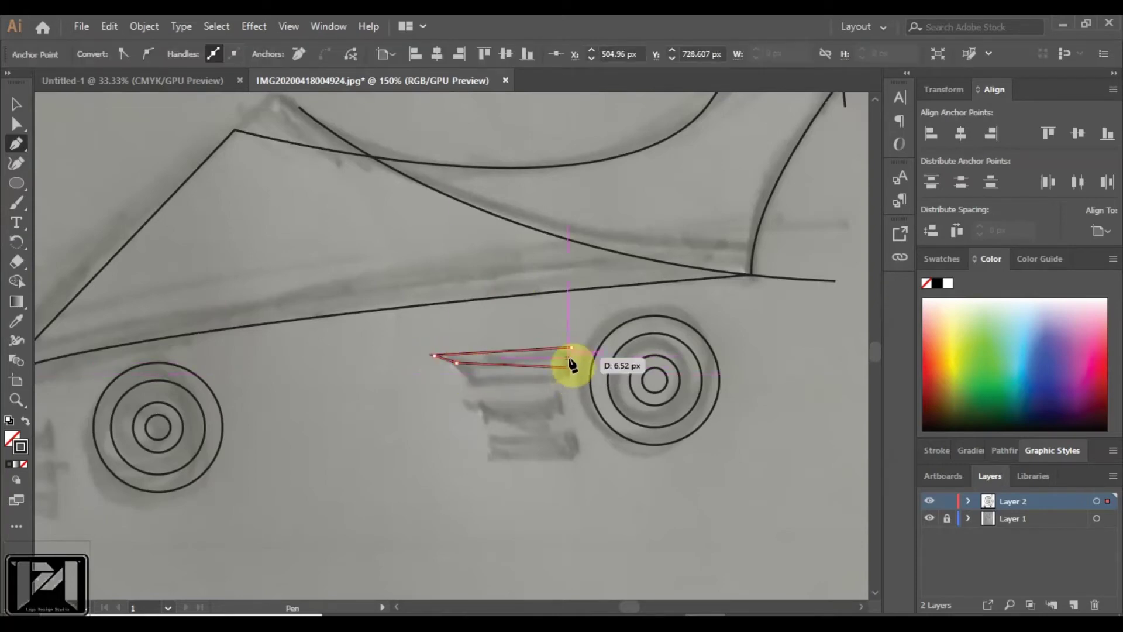
left_click(572, 348)
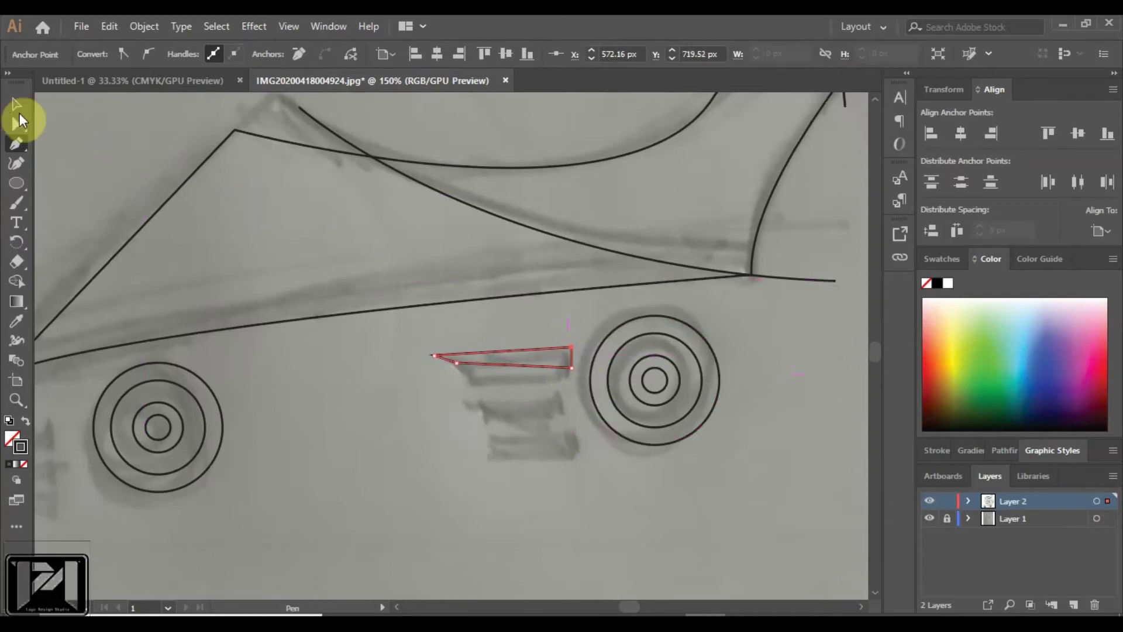
left_click(16, 104)
left_click(645, 455)
Step: Copy the speed line directly below itself and shrink the copy, keeping its blunt end aligned with the original's
left_click(552, 366)
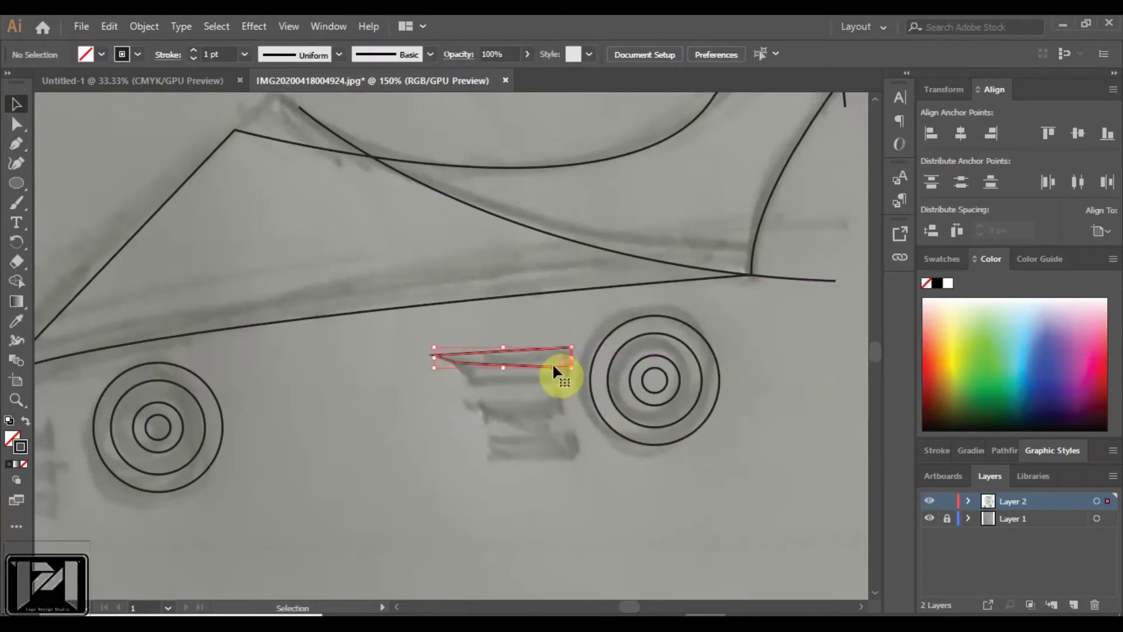
left_click_drag(553, 367, 553, 400)
left_click_drag(434, 389, 471, 389)
left_click(634, 463)
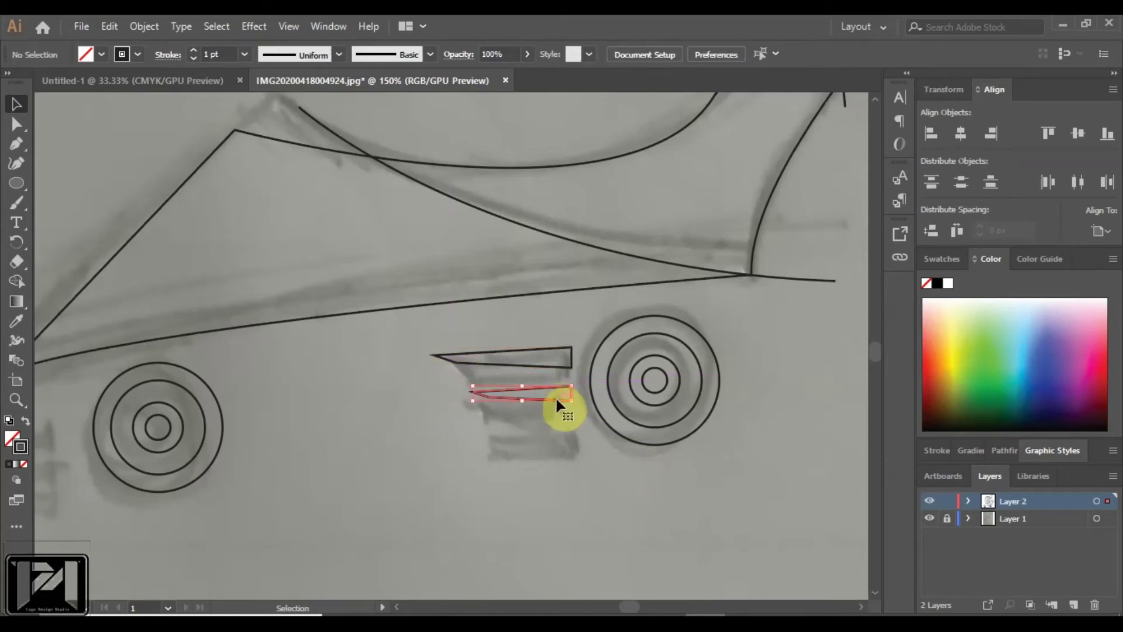
Step: Copy the second speed line below itself and scale the copy down as the third and shortest line
left_click_drag(555, 395, 558, 431)
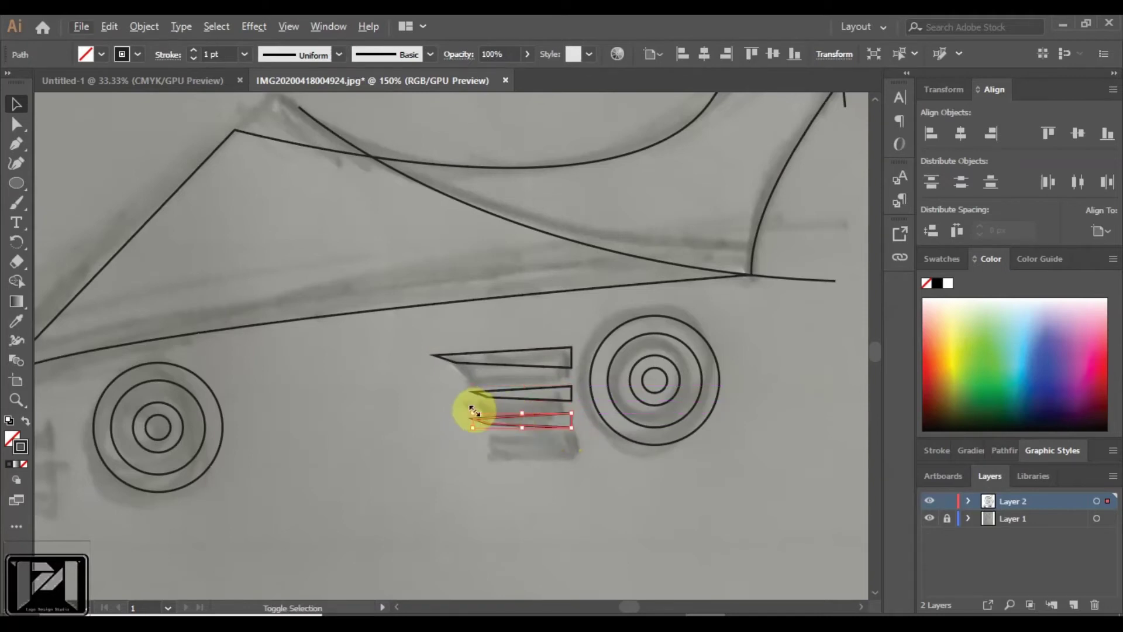
left_click_drag(472, 409, 516, 412)
left_click(608, 470)
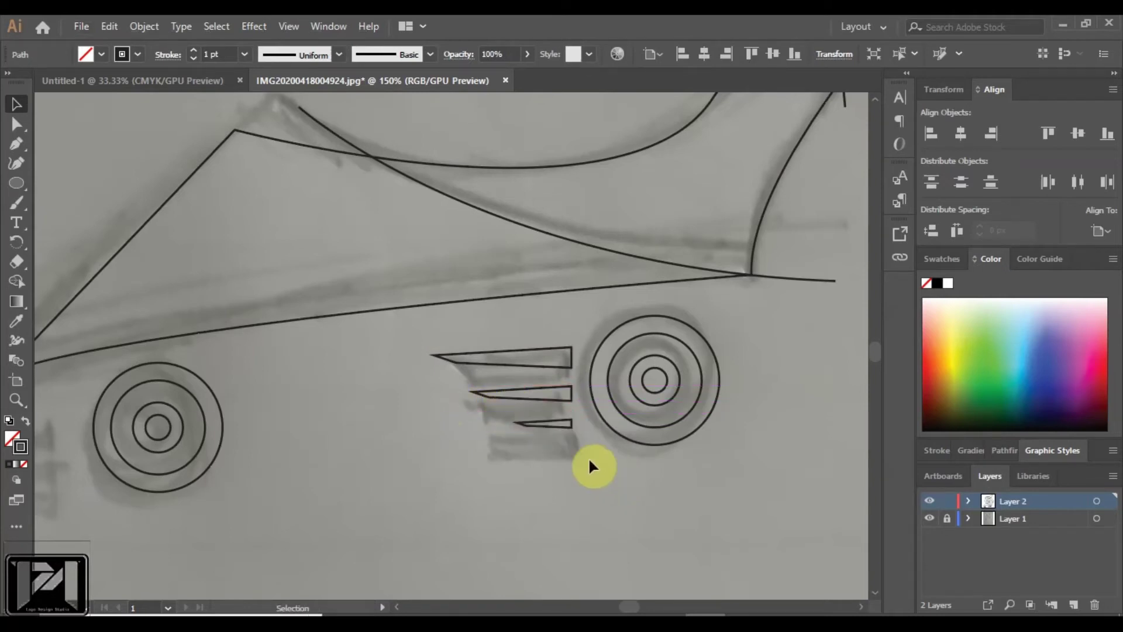
scroll(567, 424, "up", 2)
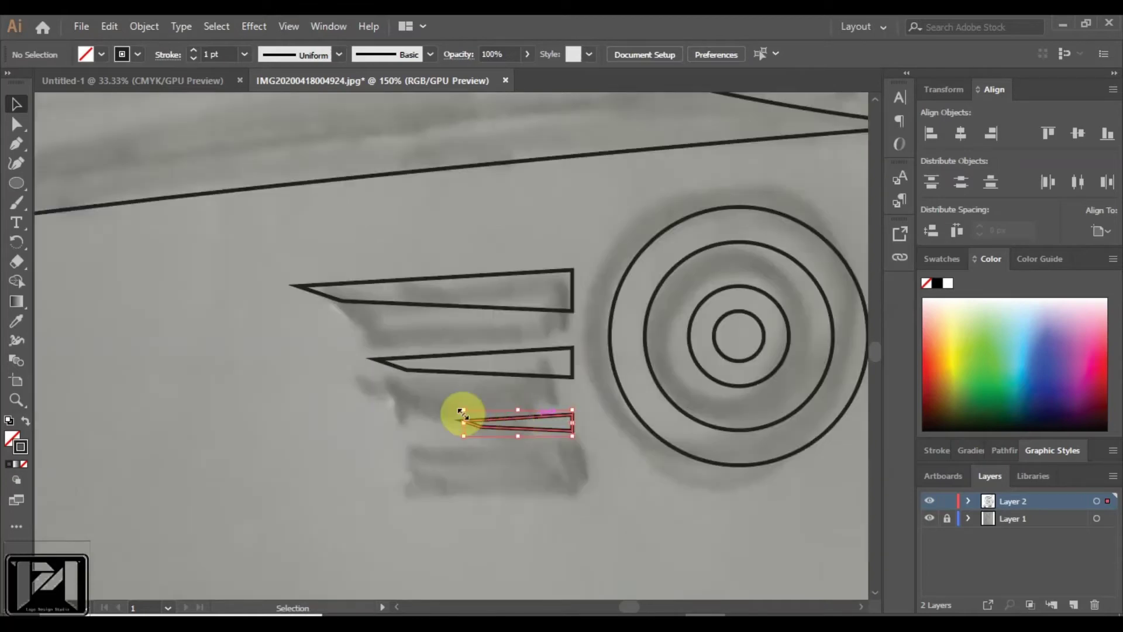
left_click_drag(458, 408, 435, 406)
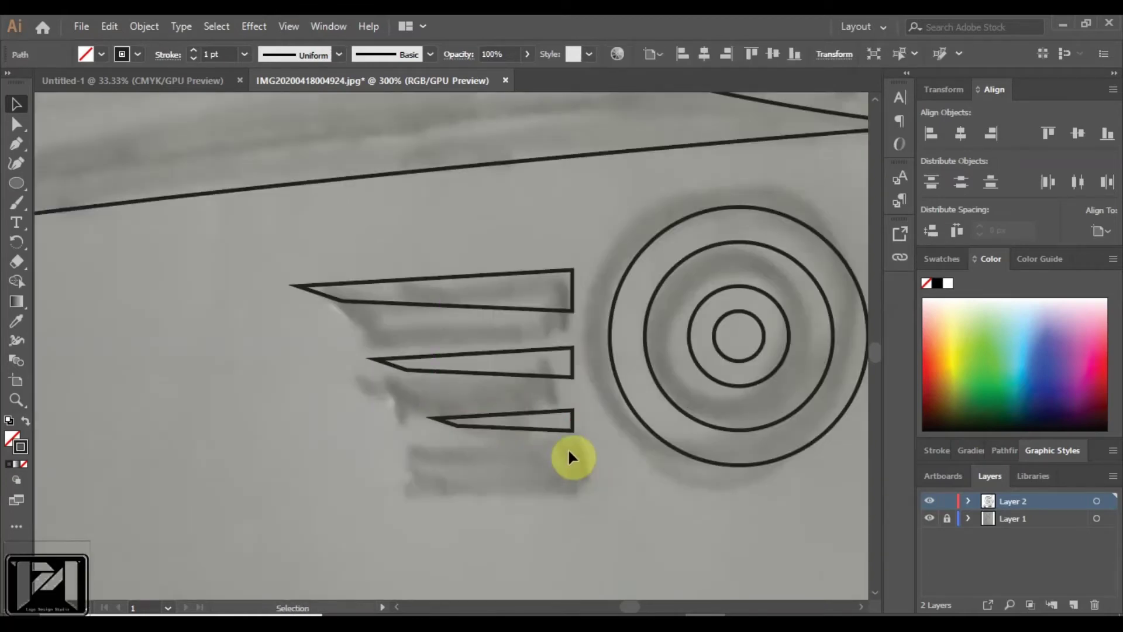
Step: Copy the three speed lines to the left wheel's outer side and scale the copies down to about three quarters
scroll(567, 447, "down", 2)
scroll(570, 448, "down", 4)
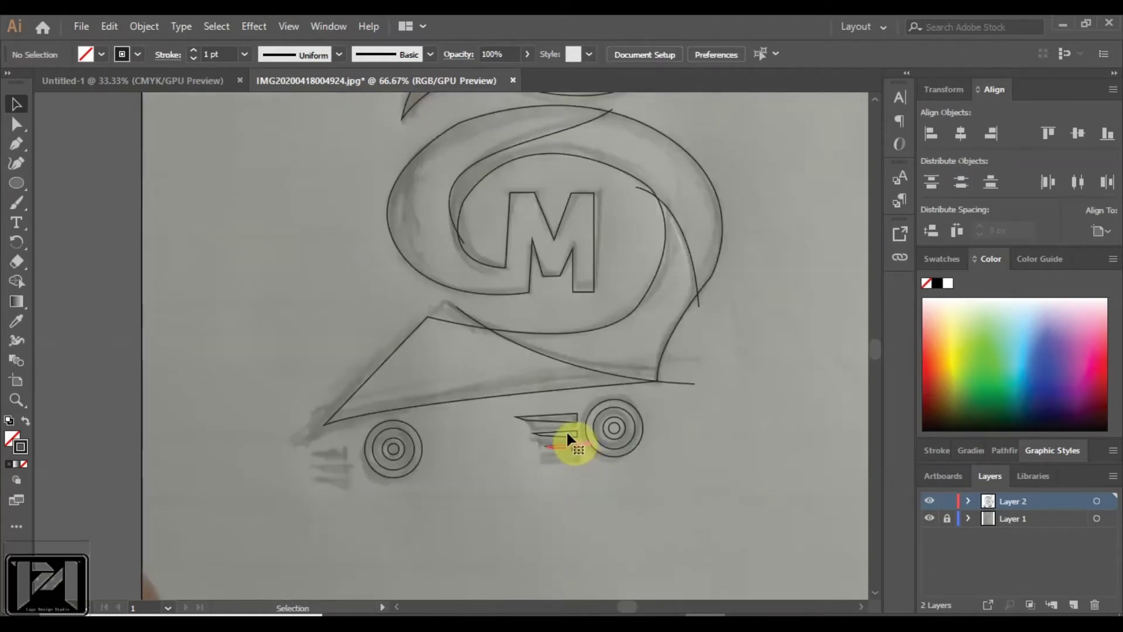
left_click(566, 430, "shift")
left_click(567, 433, "shift")
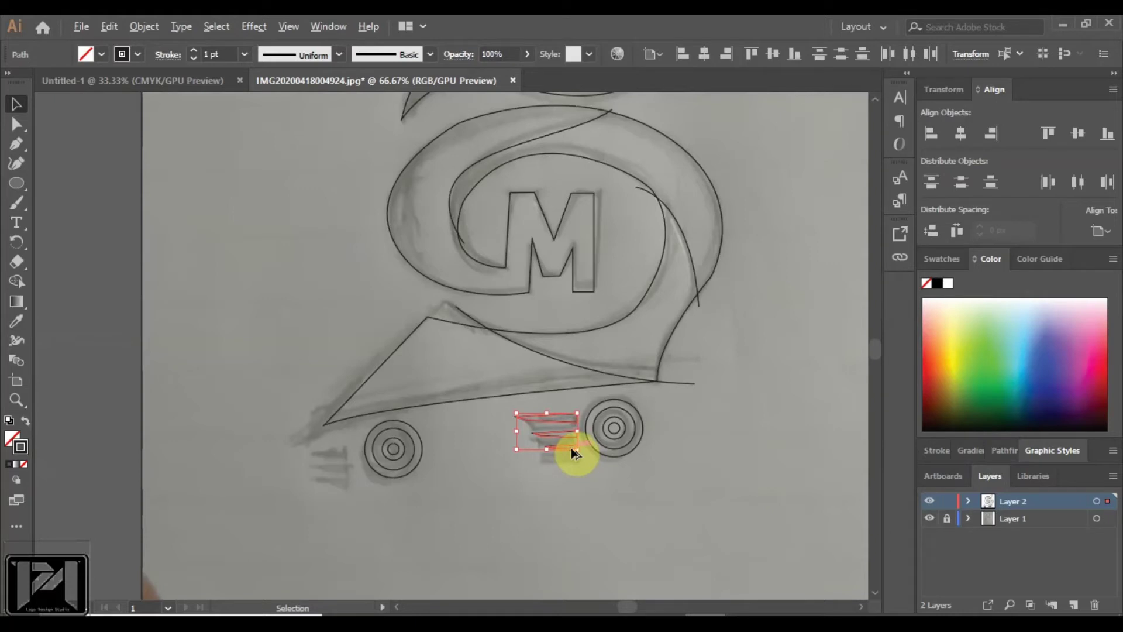
left_click_drag(572, 449, 353, 468)
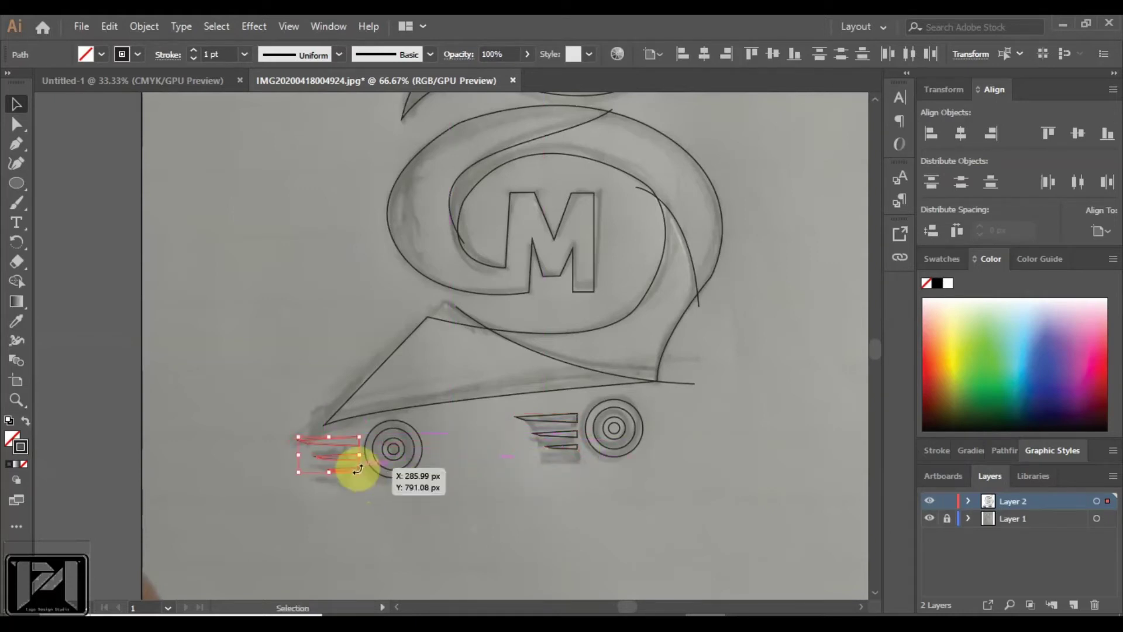
scroll(357, 469, "up", 2)
scroll(206, 381, "up", 3)
left_click_drag(193, 372, 235, 399)
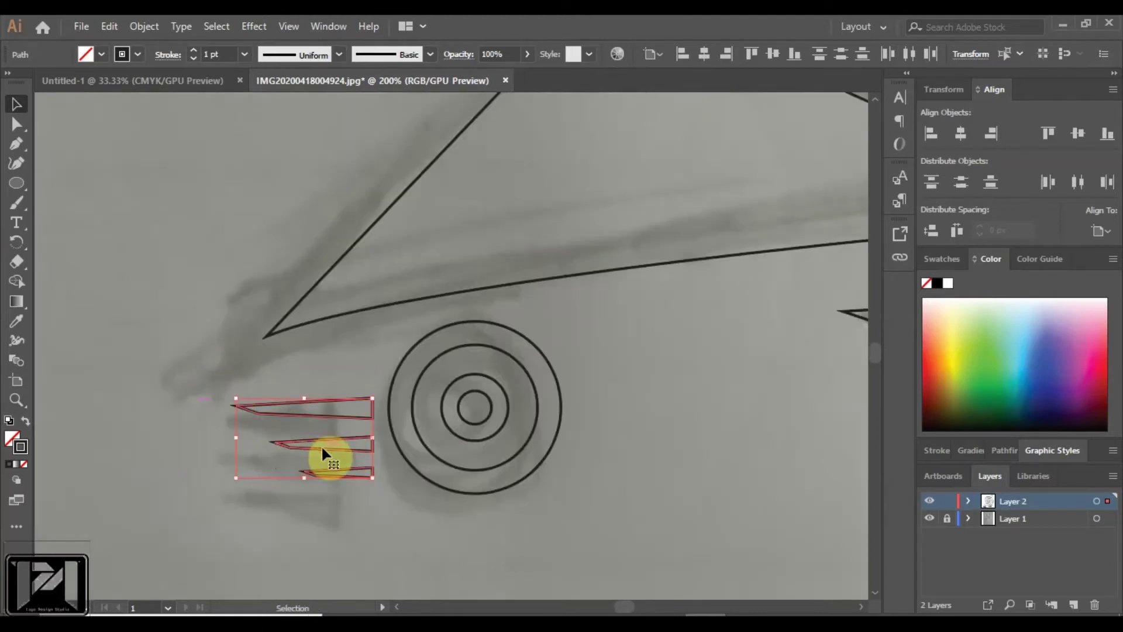
left_click(345, 389)
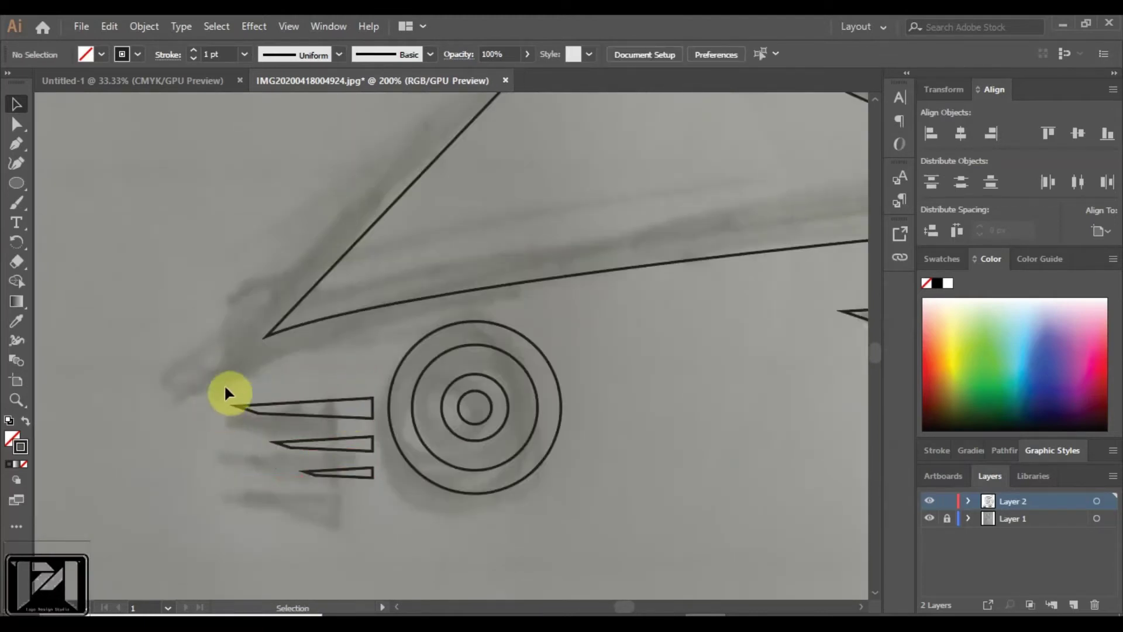
Step: Raise the left wheel's speed lines to centre them on the wheel, and move wheel and lines together rightward and slightly up under the cart
left_click(357, 407)
left_click_drag(356, 397, 357, 360)
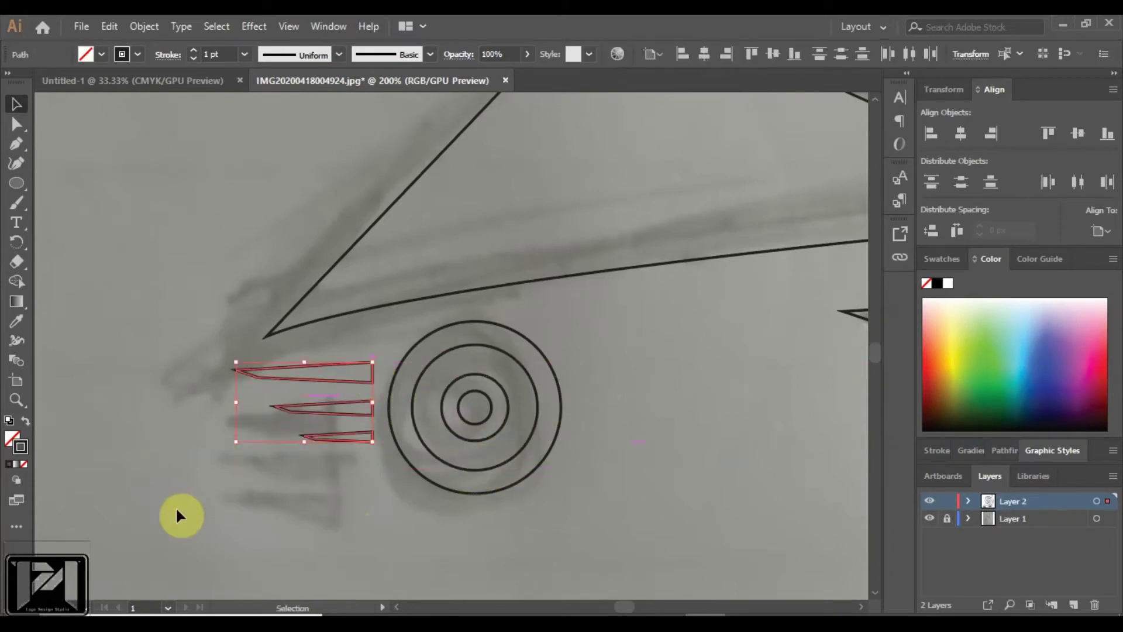
left_click(450, 491, "shift")
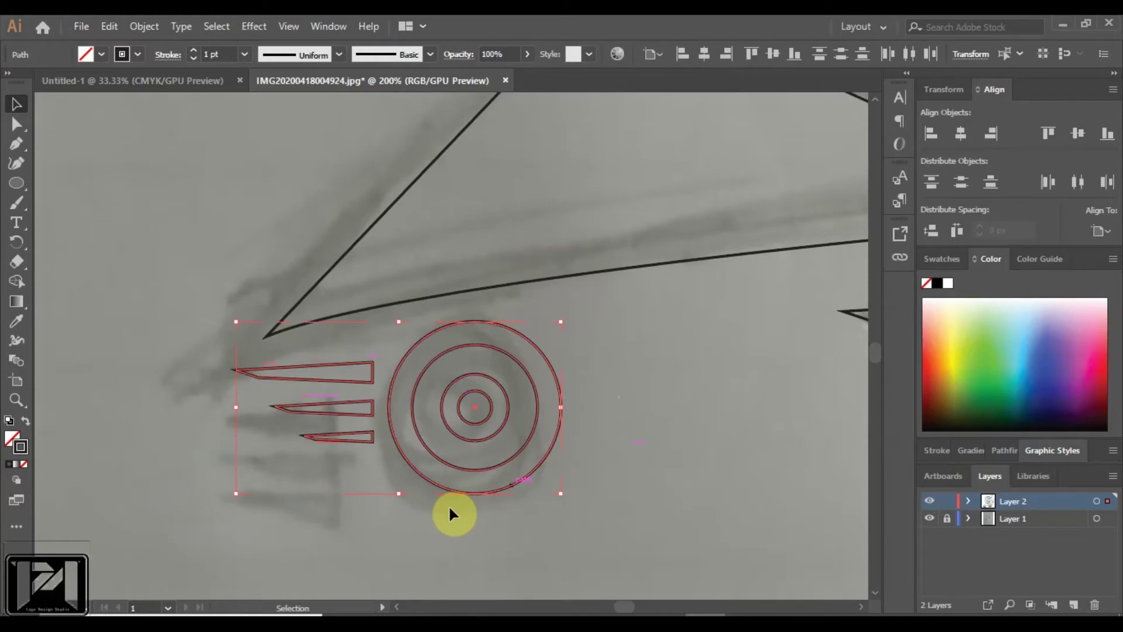
left_click_drag(450, 509, 544, 494)
key("ctrl+minus")
key("ctrl+minus")
key("ctrl+minus")
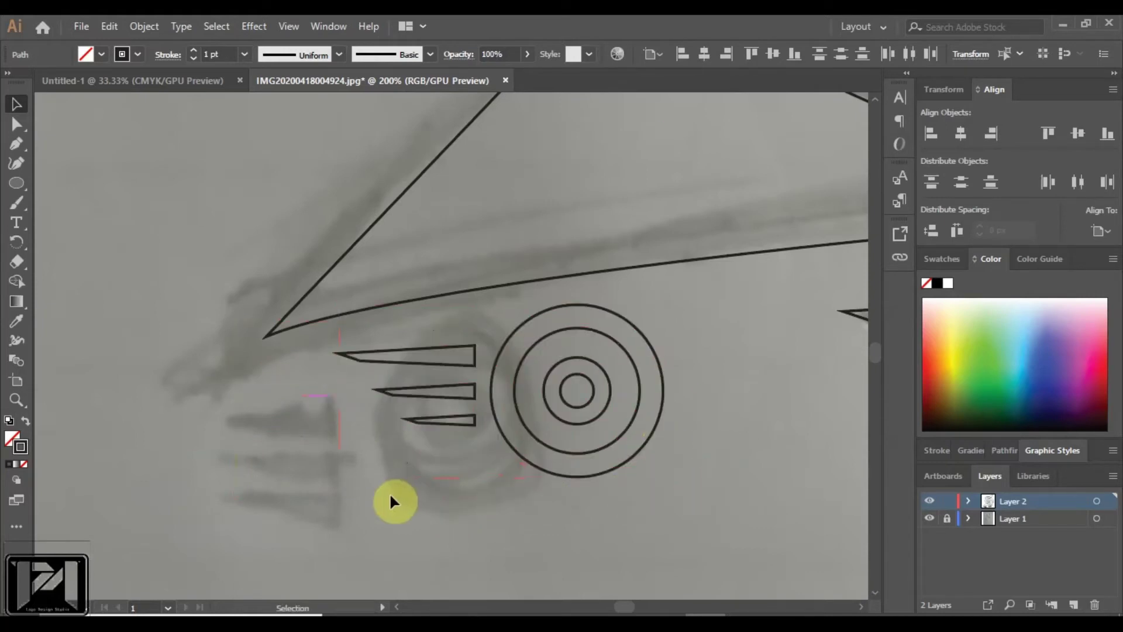
left_click(389, 492)
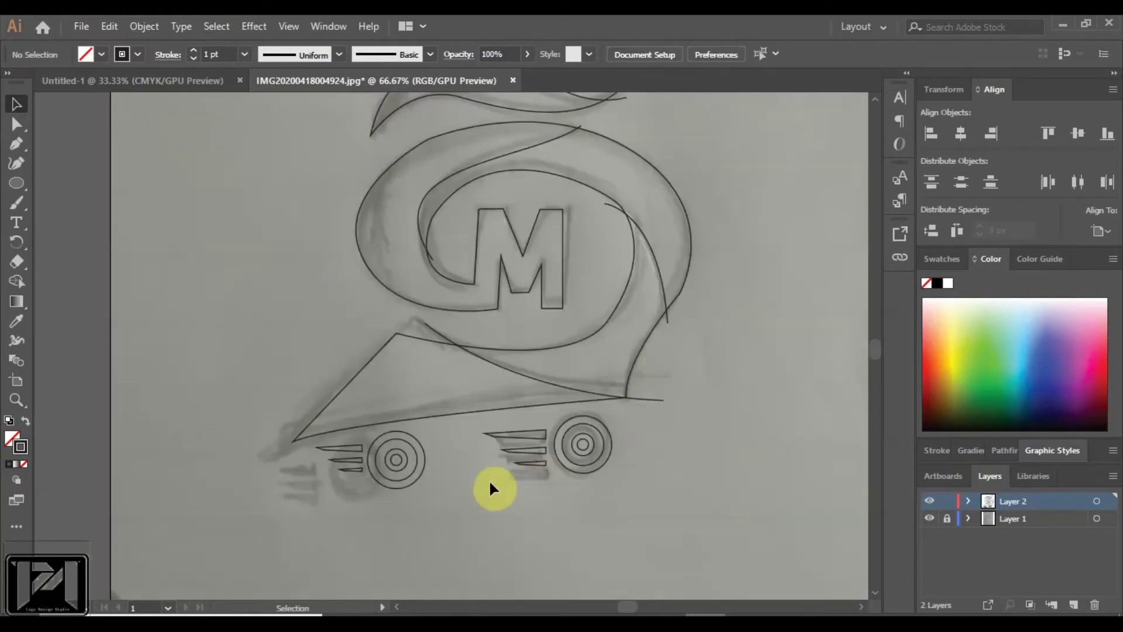
Step: Delete the right wheel together with its three speed lines
left_click_drag(490, 483, 620, 462)
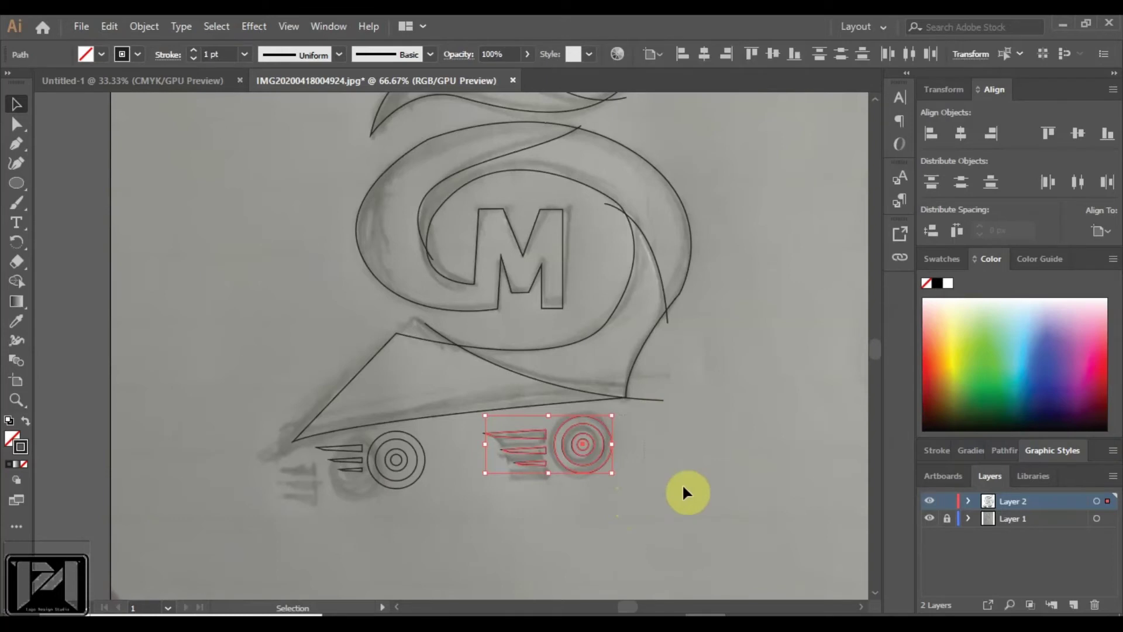
key("Delete")
Step: Copy the left wheel and its three speed lines across to the right wheel's position under the cart
left_click(388, 484)
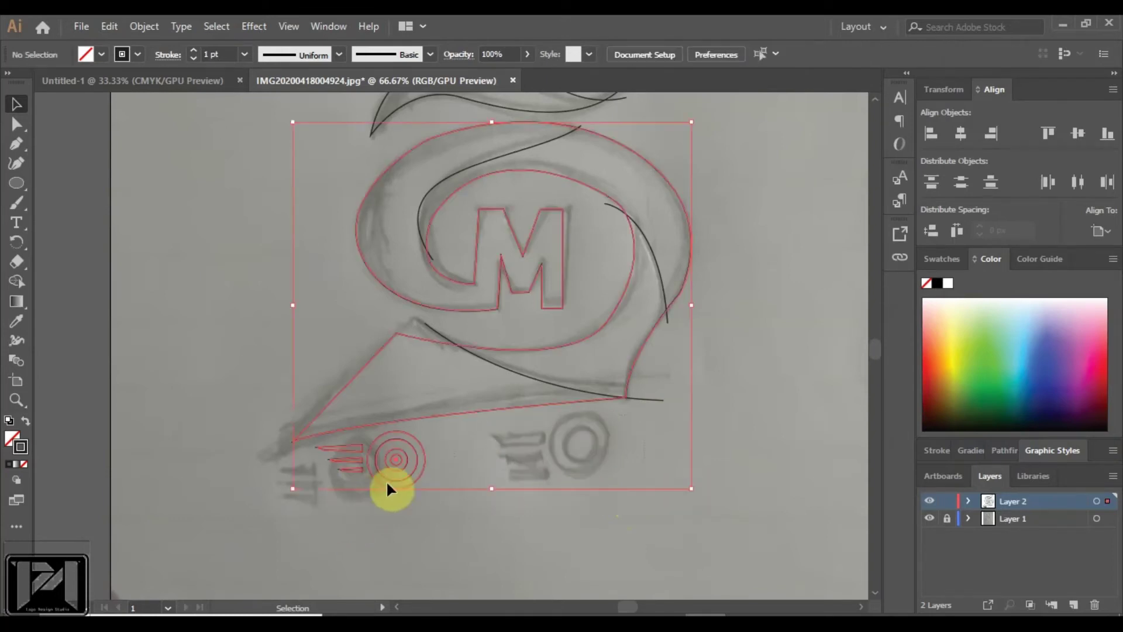
left_click(351, 490)
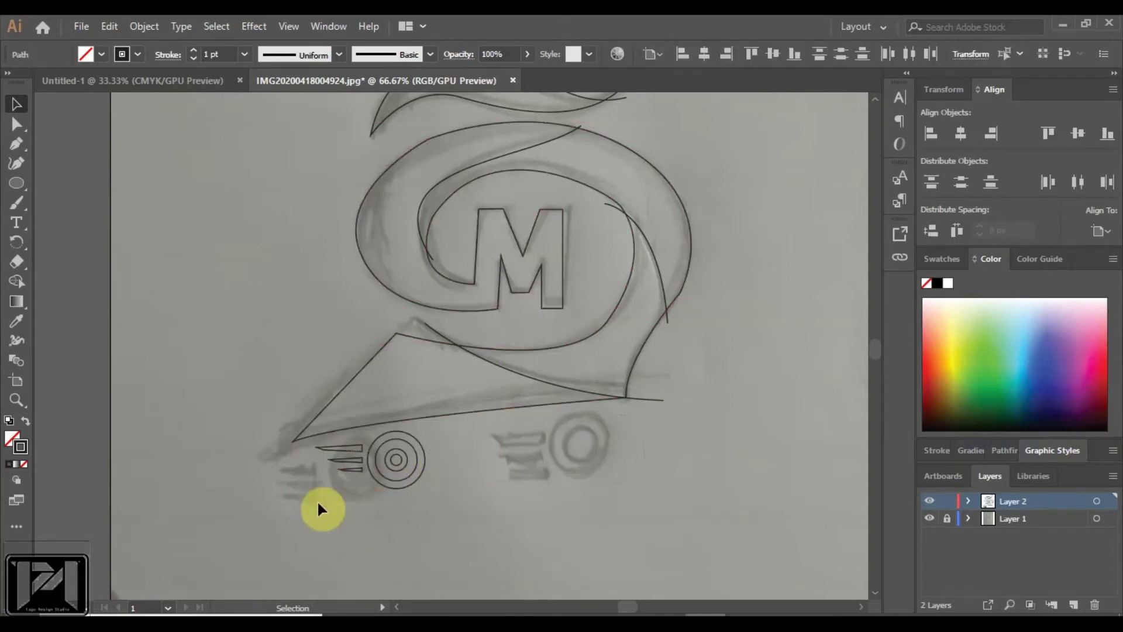
left_click_drag(411, 475, 608, 460)
left_click(688, 498)
scroll(670, 496, "down", 1)
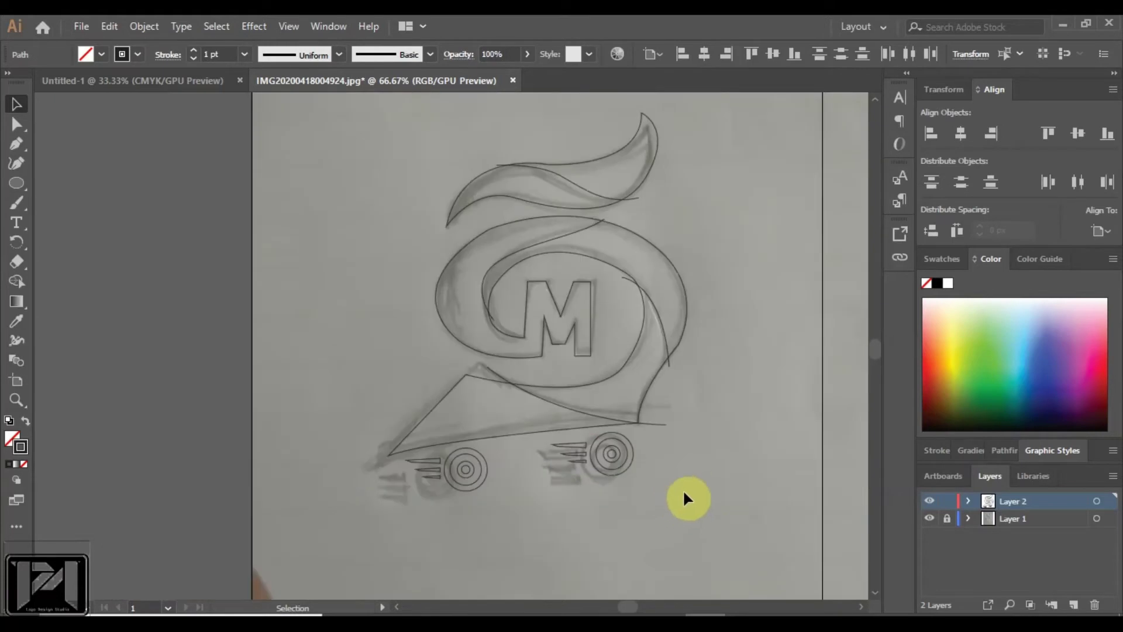
scroll(685, 487, "down", 2)
scroll(711, 437, "up", 3)
scroll(679, 281, "down", 1)
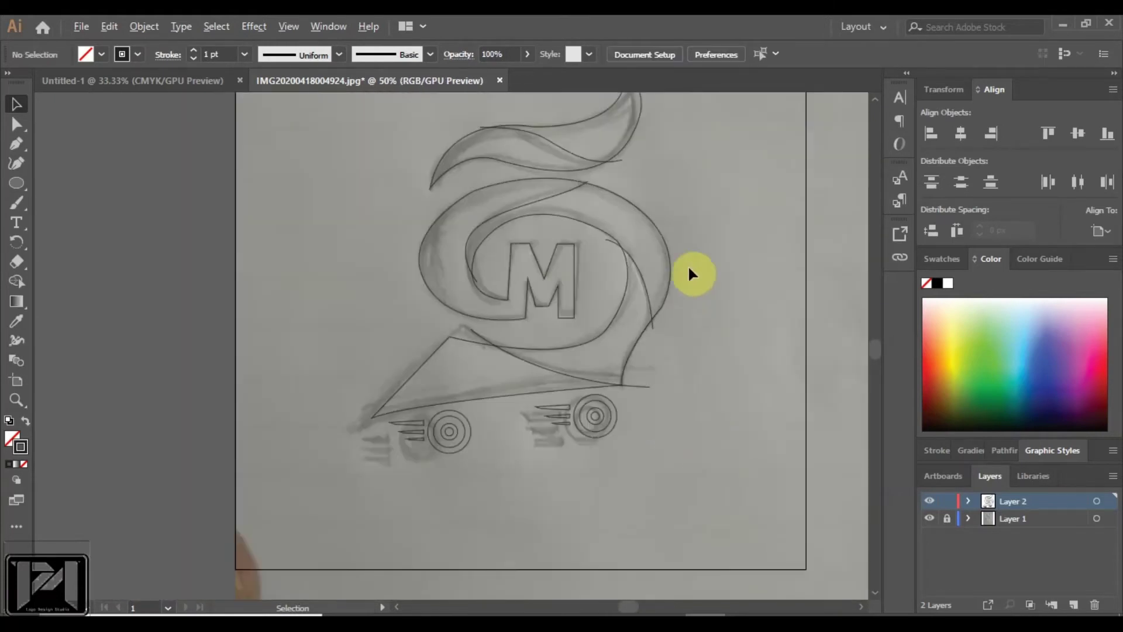
scroll(684, 258, "up", 2)
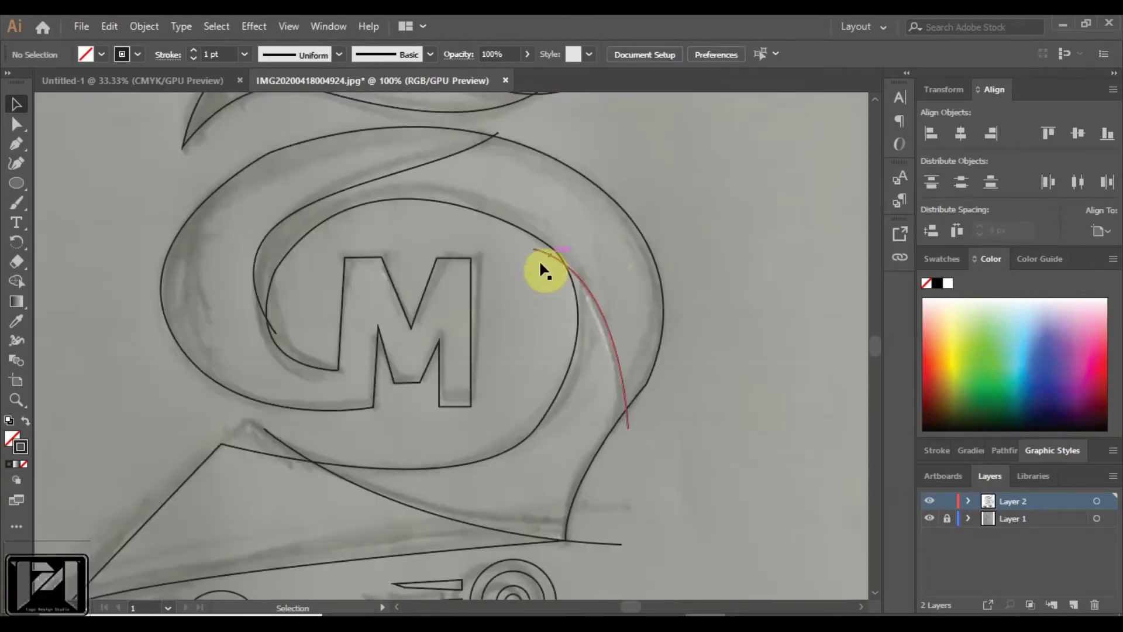
left_click_drag(544, 272, 647, 258)
key("ctrl+z")
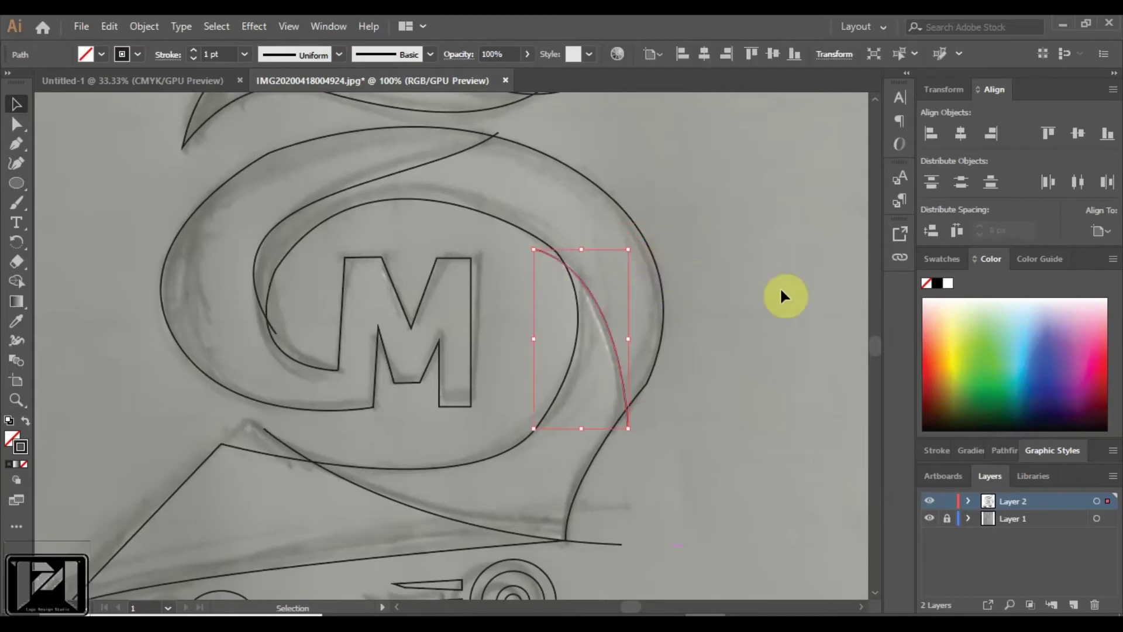
Step: Trim both overhanging ends of the short curve right of the M against the cart outline with the Shape Builder tool
left_click(625, 306)
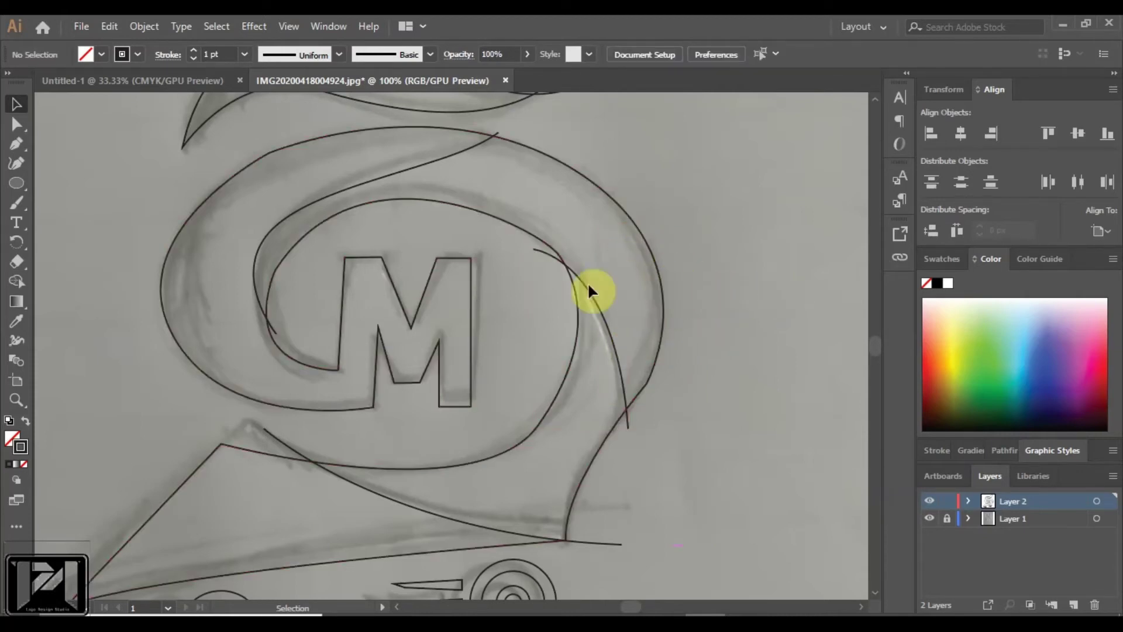
left_click(527, 344)
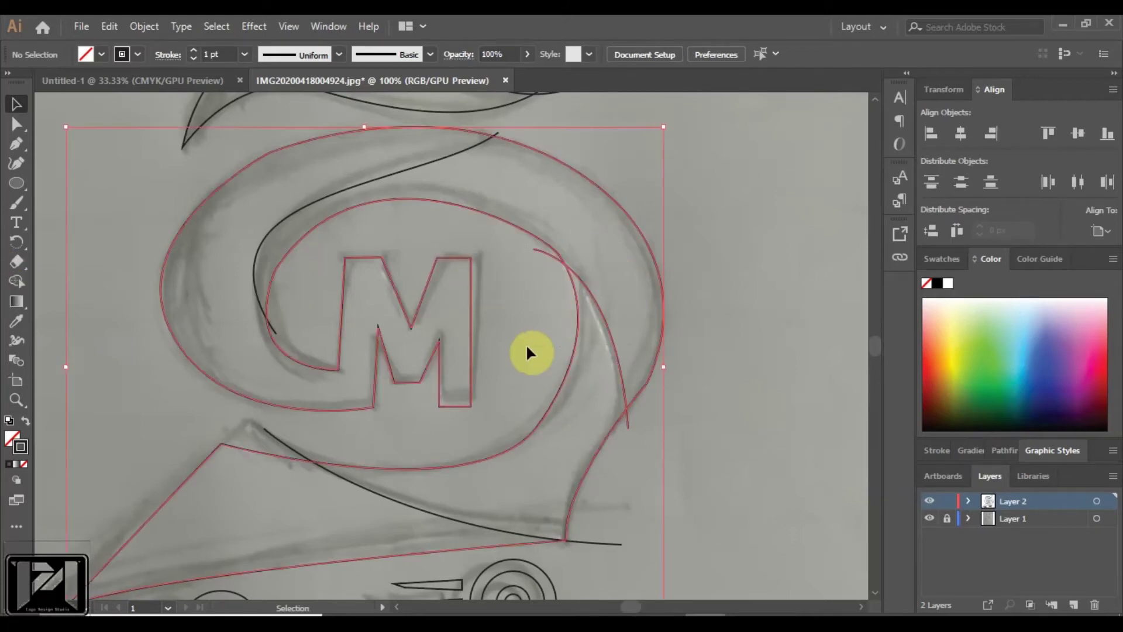
left_click(16, 282)
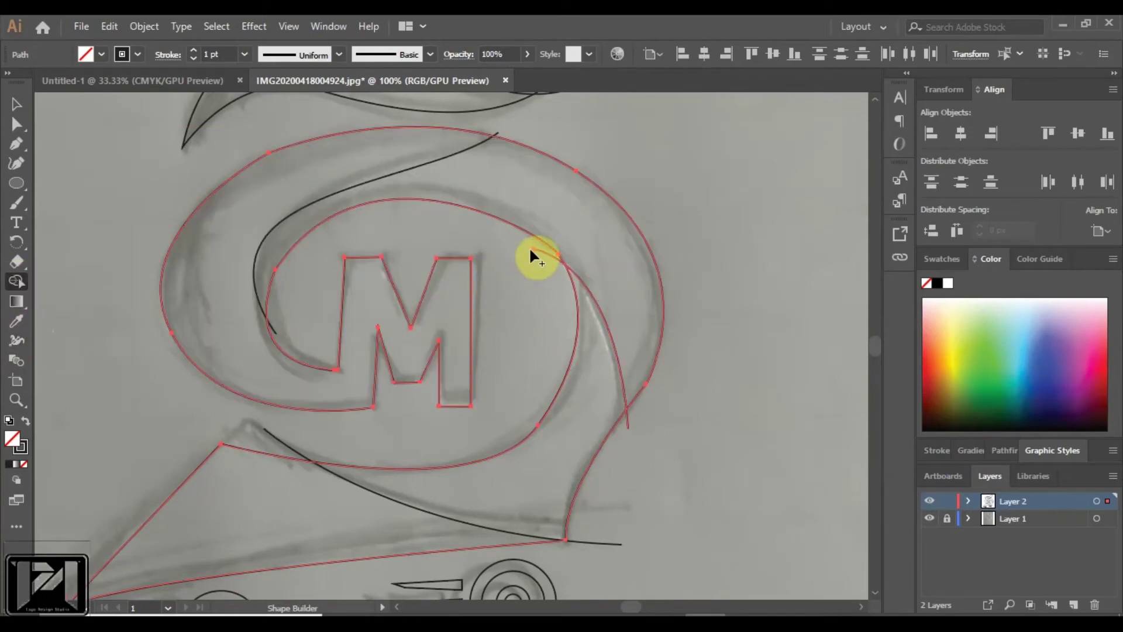
scroll(557, 265, "up", 1)
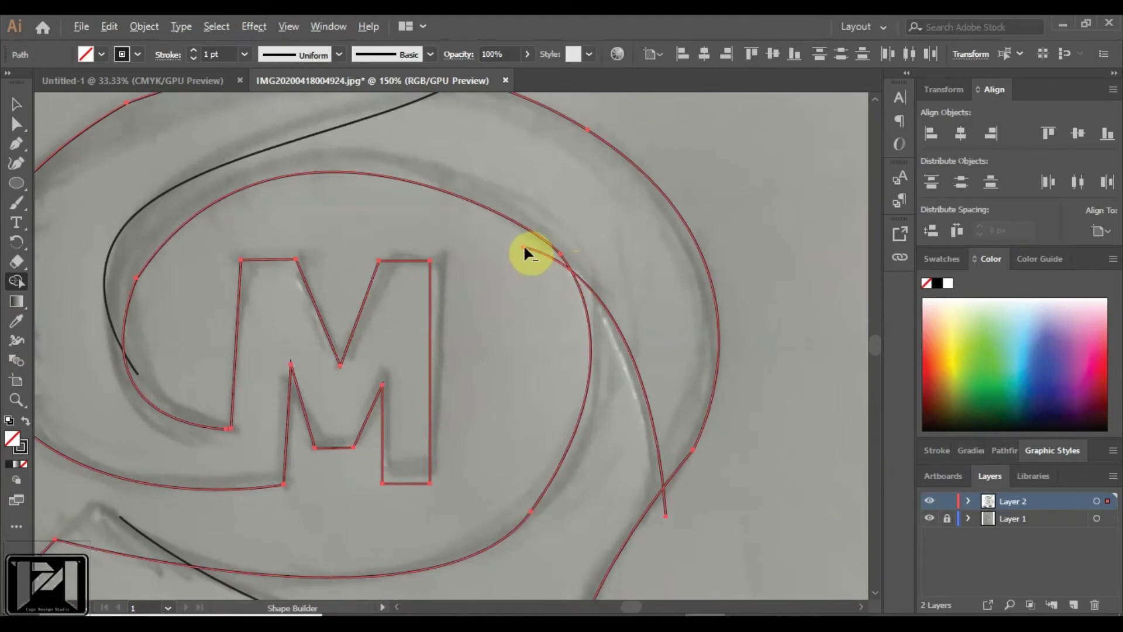
scroll(669, 406, "down", 2)
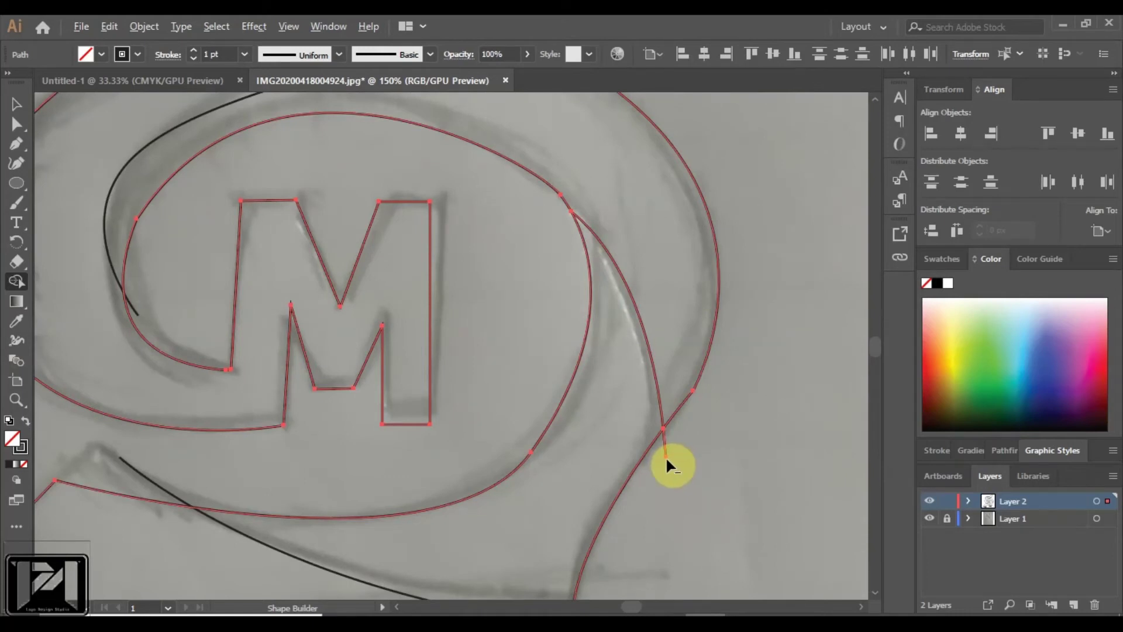
scroll(682, 466, "down", 3)
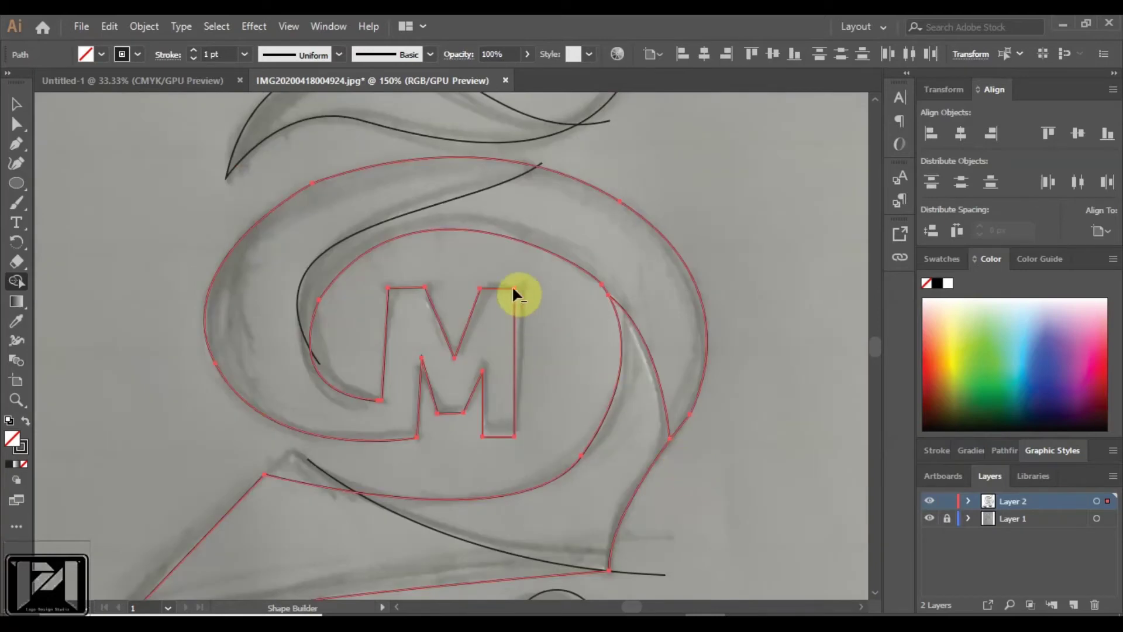
scroll(627, 519, "up", 1)
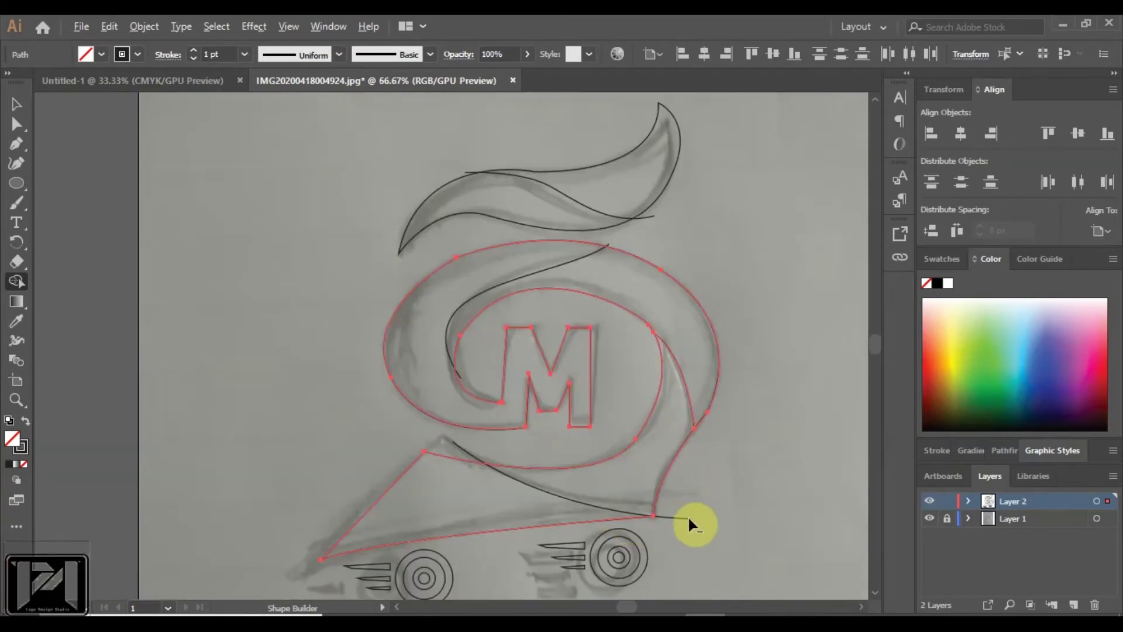
left_click(18, 108)
left_click(307, 204)
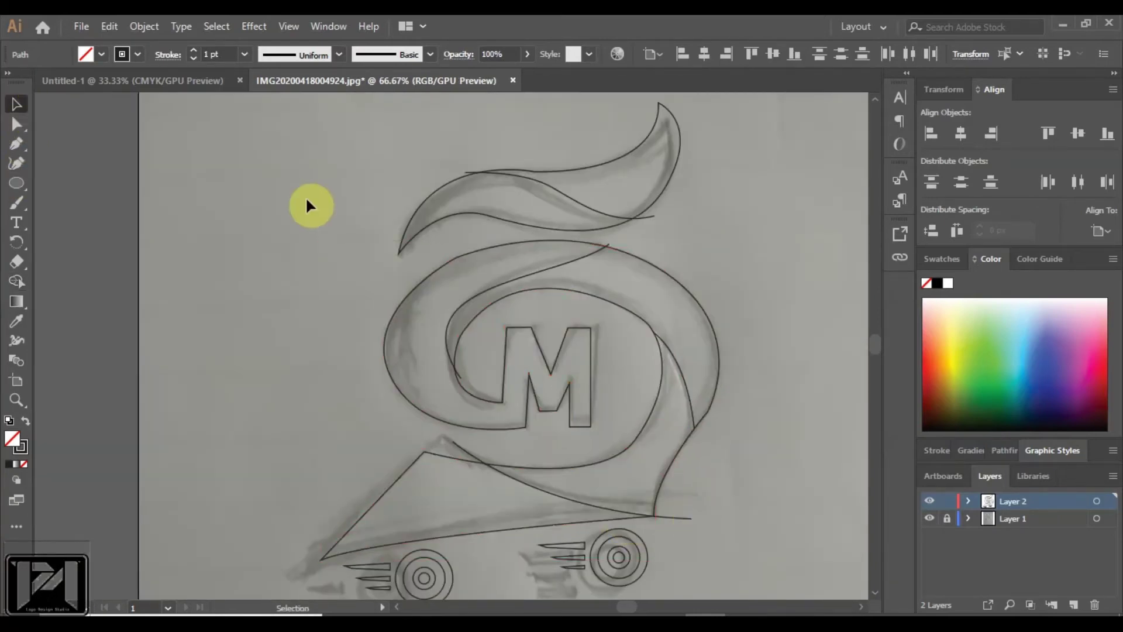
Step: Trim both overhanging ends of the curve left of the M where it crosses the cart outline, using the Shape Builder tool
left_click(506, 319)
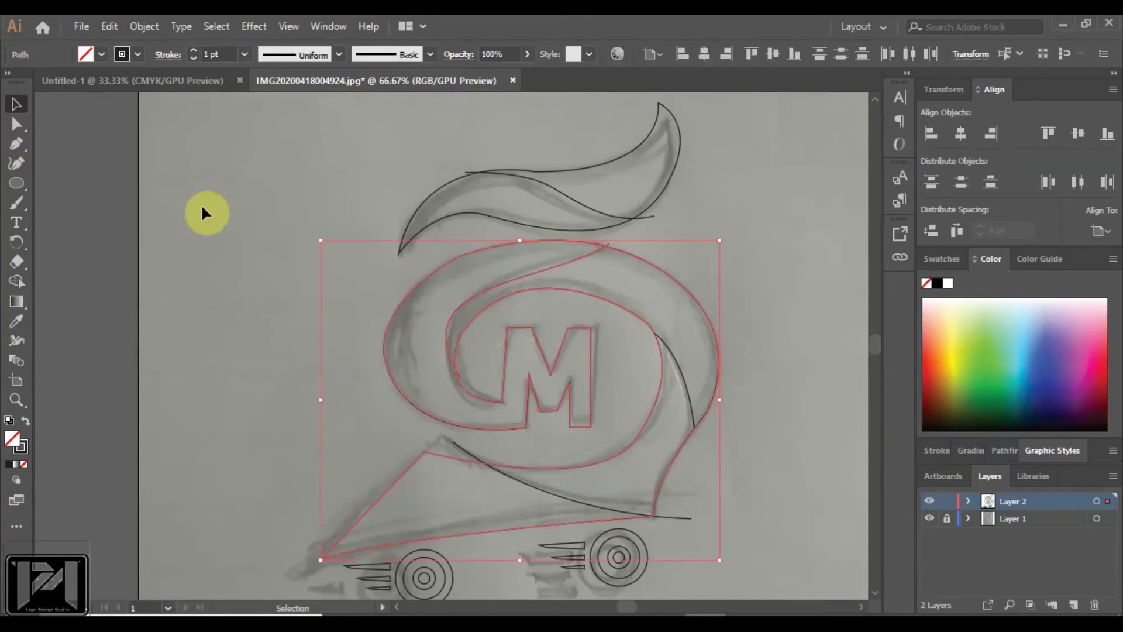
left_click(20, 284)
scroll(644, 267, "up", 2)
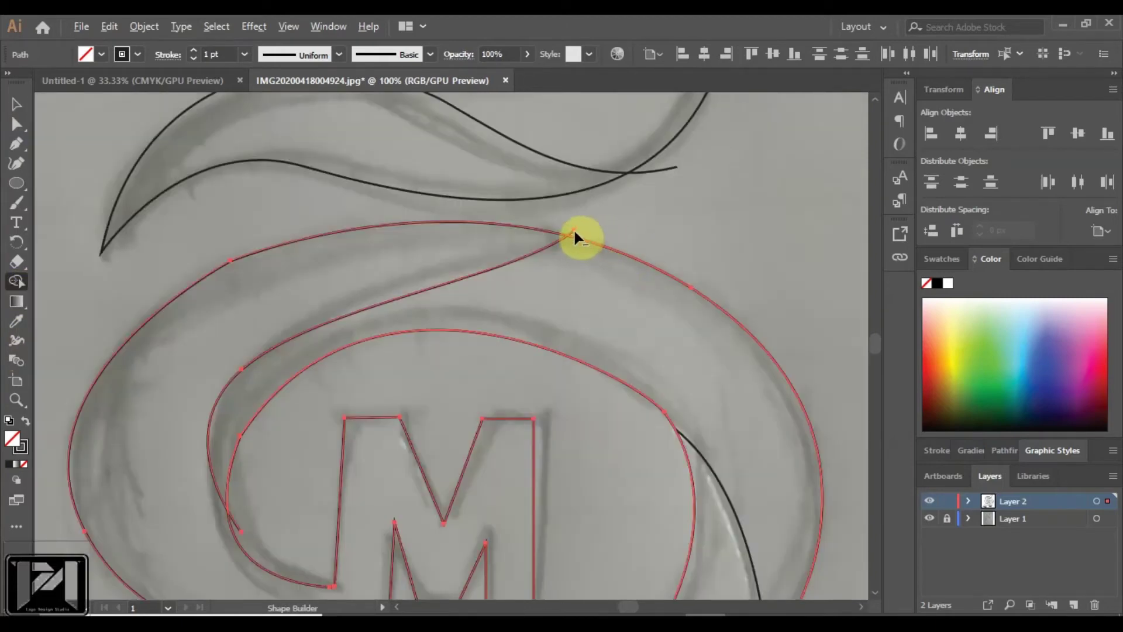
scroll(421, 388, "down", 2)
scroll(351, 418, "up", 2)
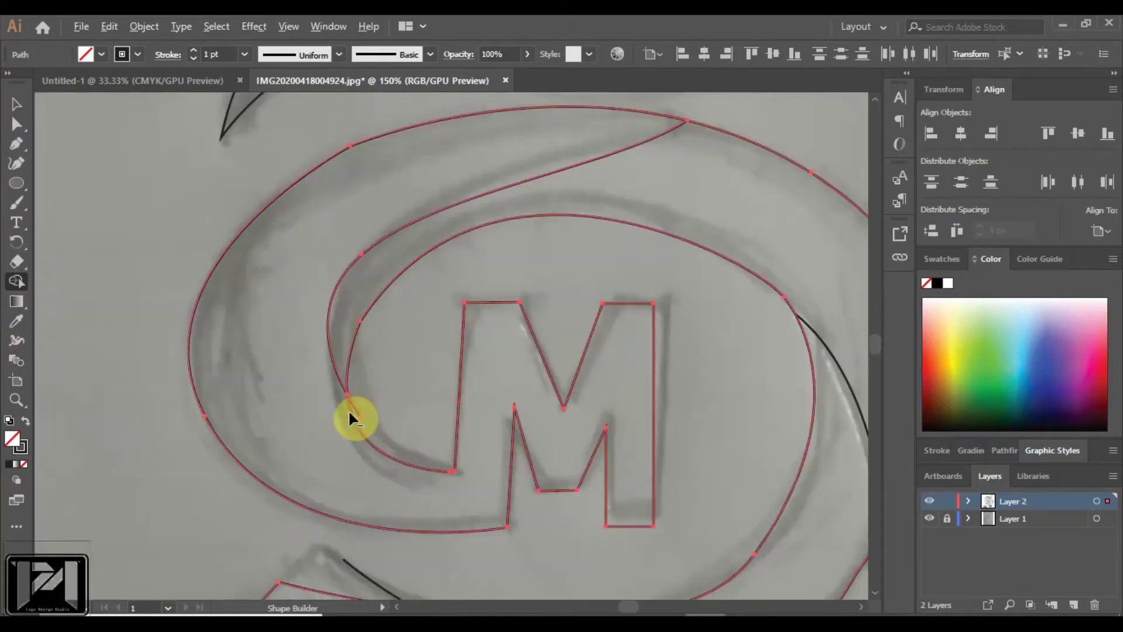
scroll(430, 435, "down", 1)
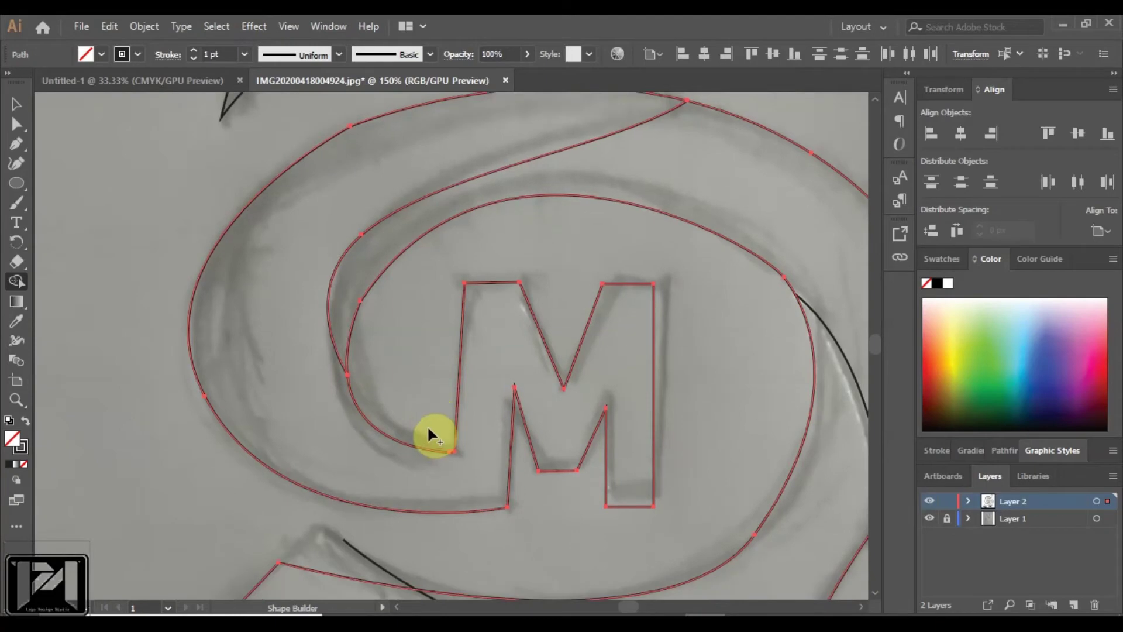
scroll(395, 422, "down", 5)
scroll(441, 378, "down", 2)
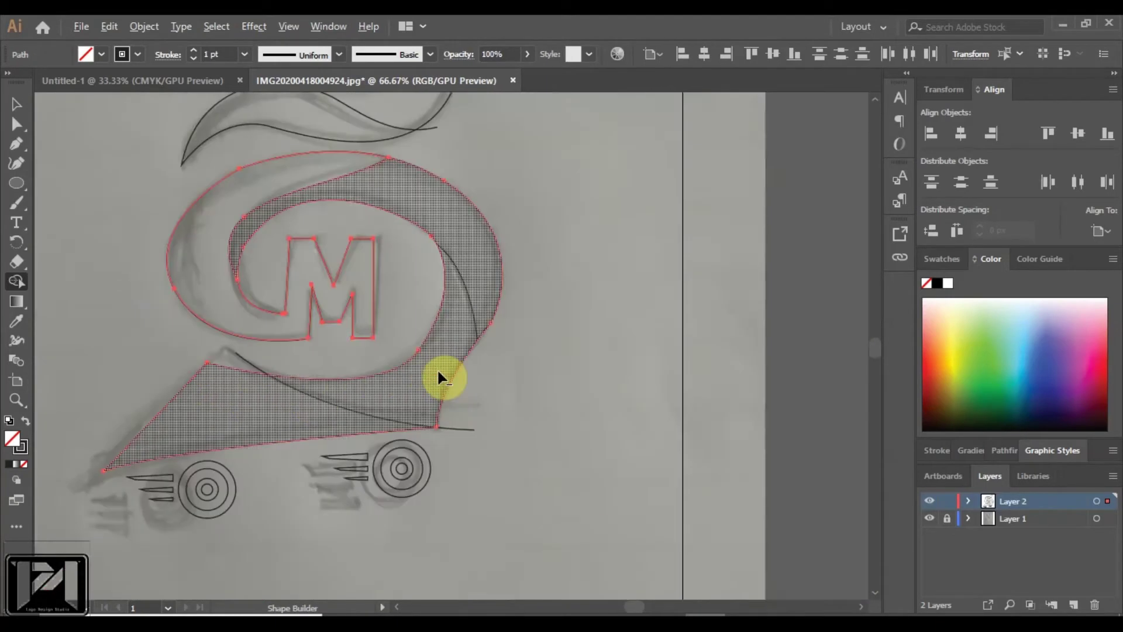
left_click(15, 126)
left_click(524, 376)
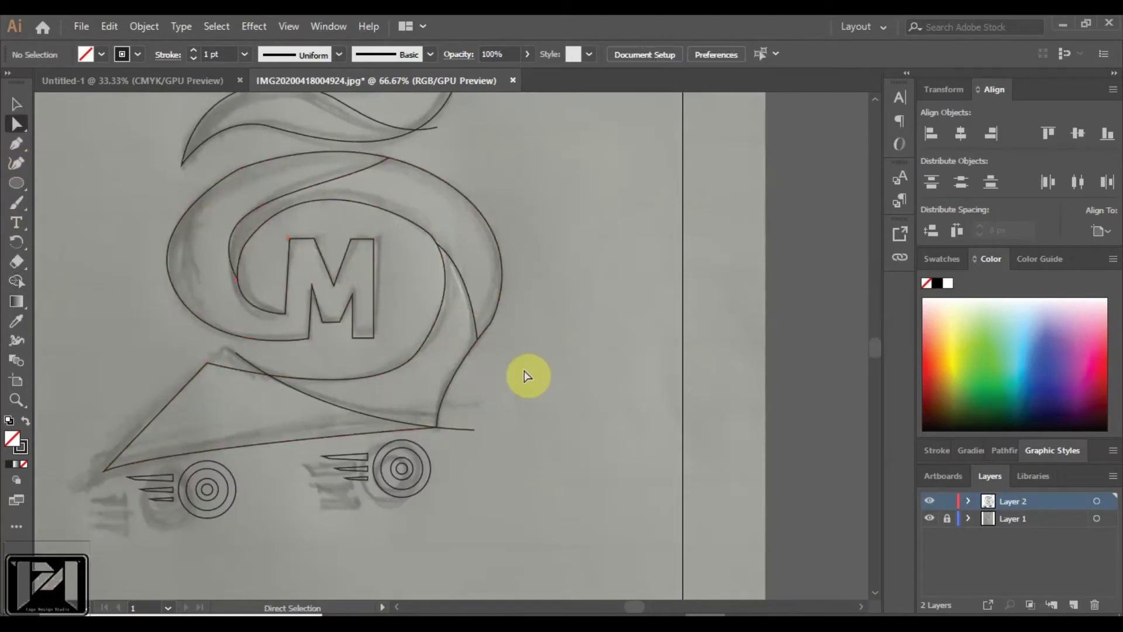
Step: Trim the overhanging ends of the long lower curve across the cart base against the outline with the Shape Builder tool
scroll(527, 376, "down", 1)
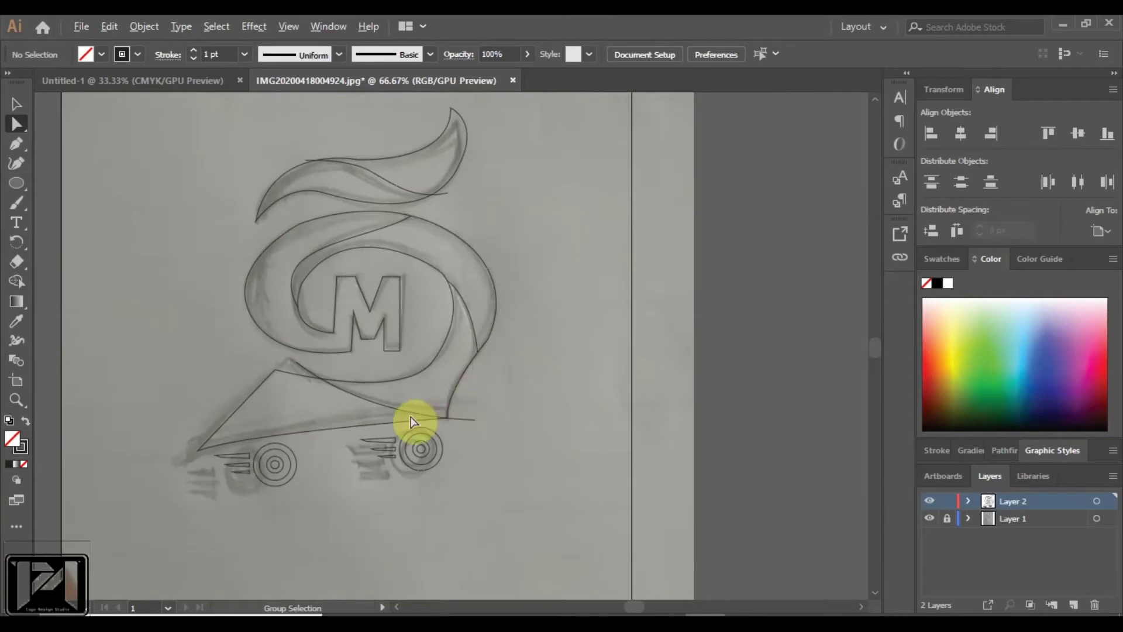
scroll(409, 427, "up", 1)
left_click(296, 374)
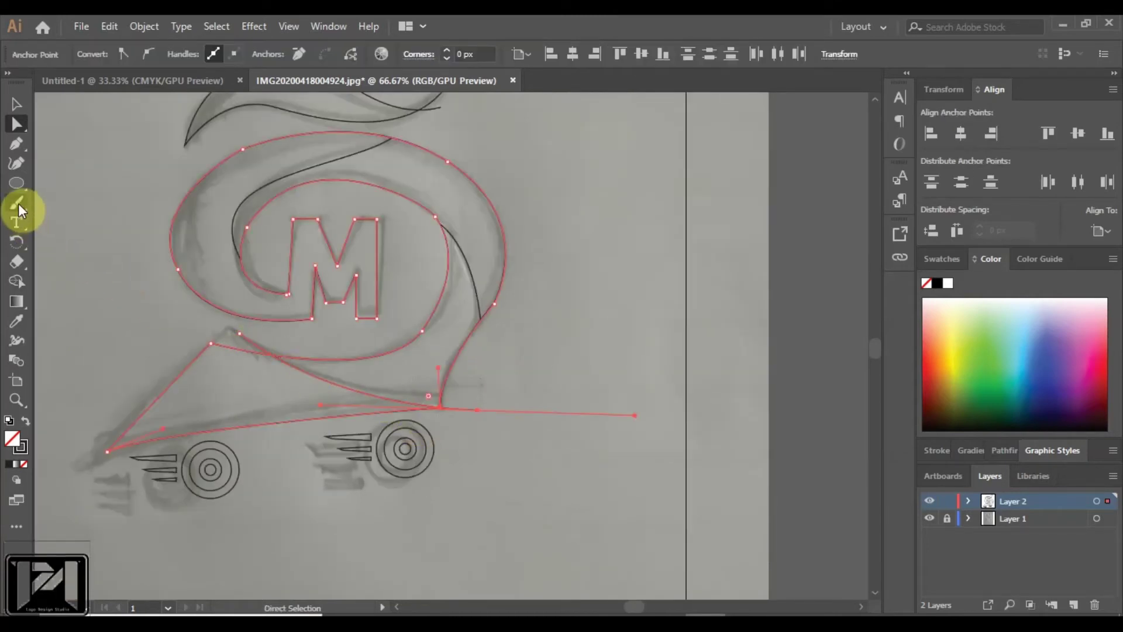
left_click(17, 281)
scroll(471, 421, "up", 1)
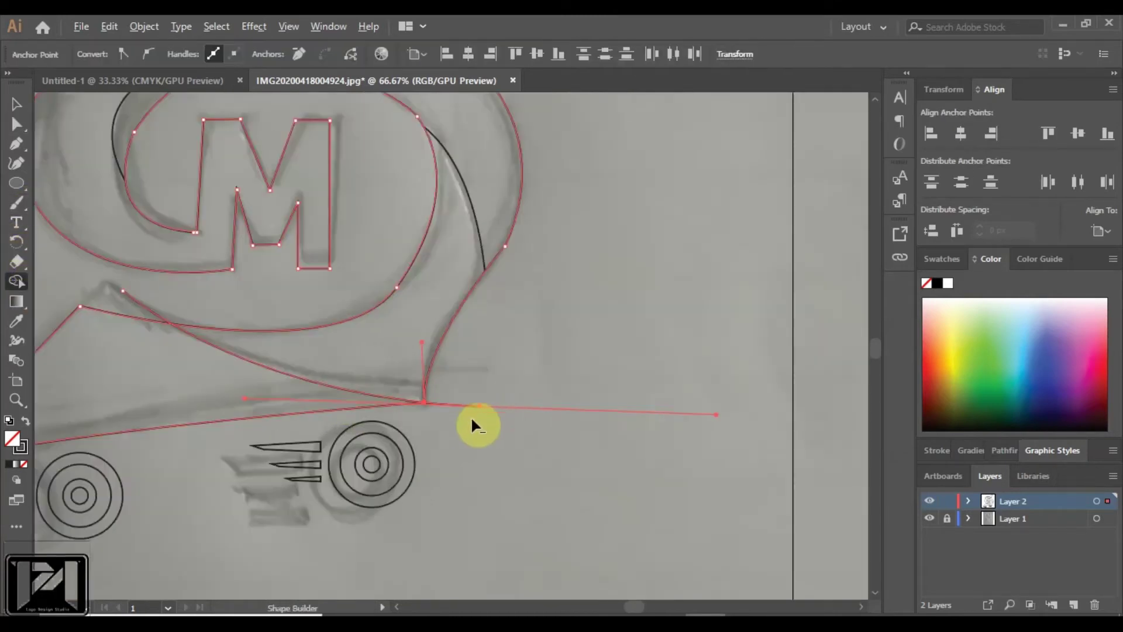
scroll(481, 403, "down", 1)
scroll(469, 416, "down", 1)
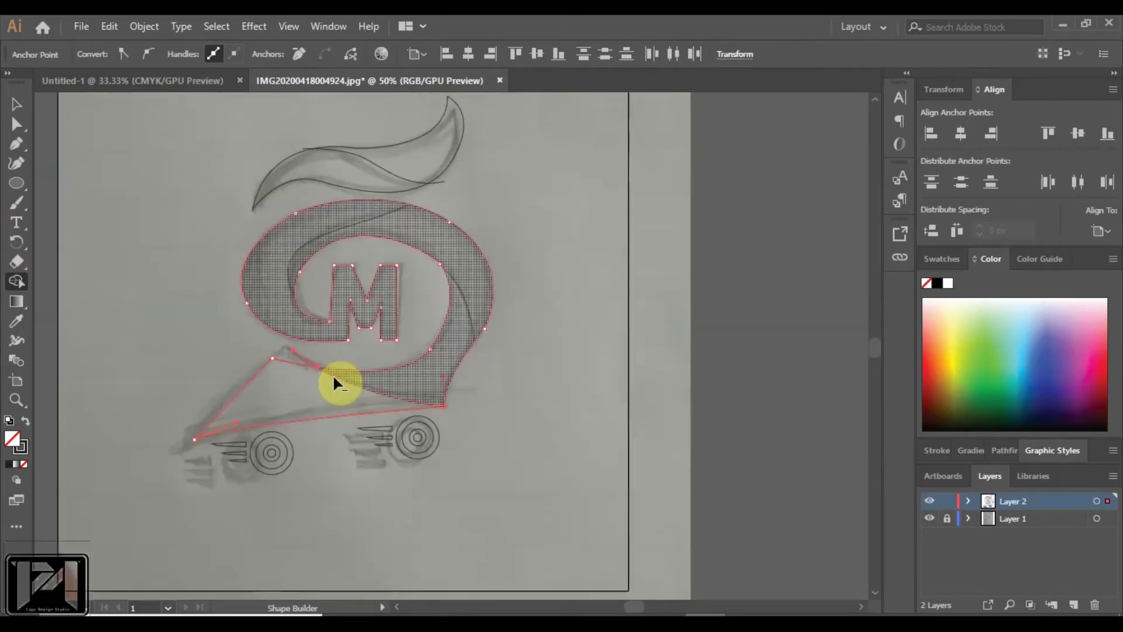
scroll(265, 345, "up", 2)
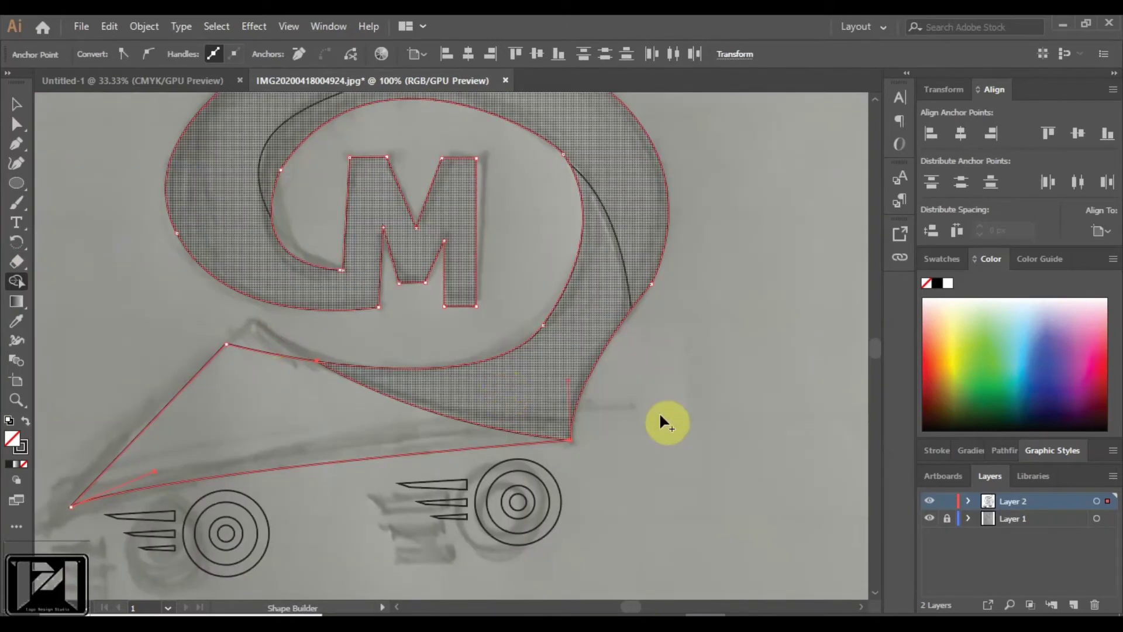
scroll(665, 419, "down", 1)
scroll(663, 380, "up", 5)
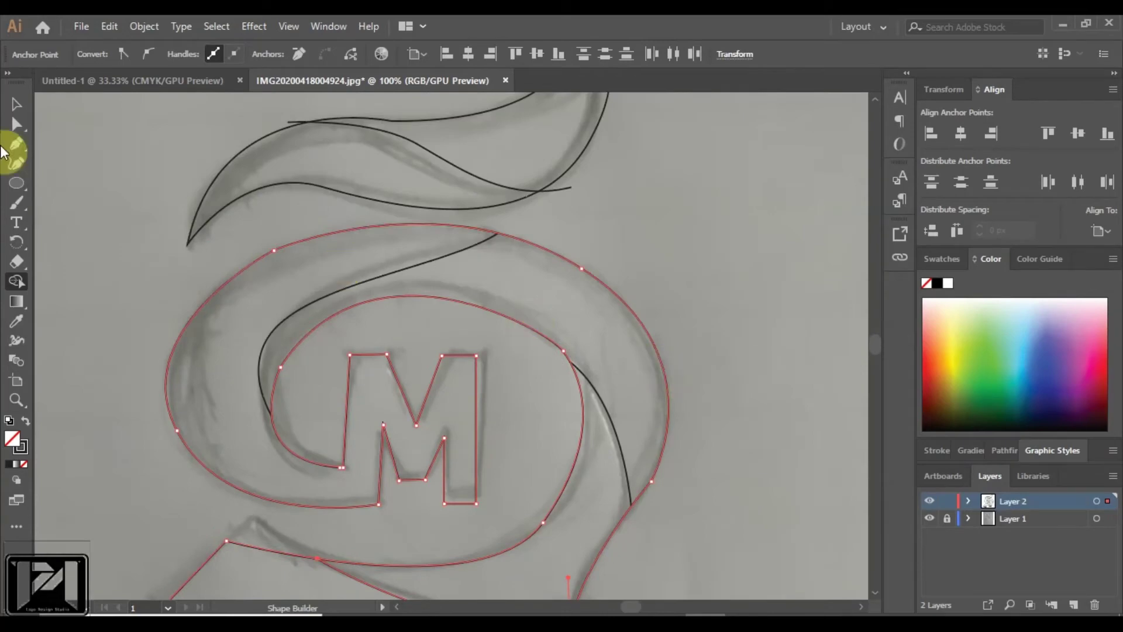
Step: Trim the overhanging ends of the dividing curve in the flame-like shape above the cart with the Shape Builder tool
key("v")
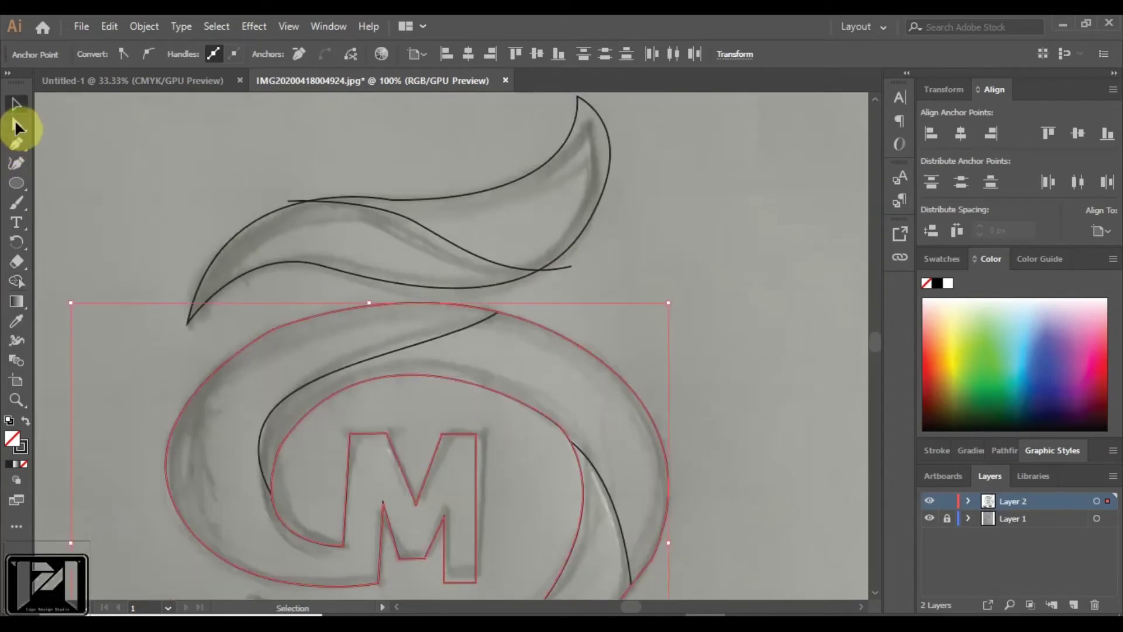
left_click(470, 256)
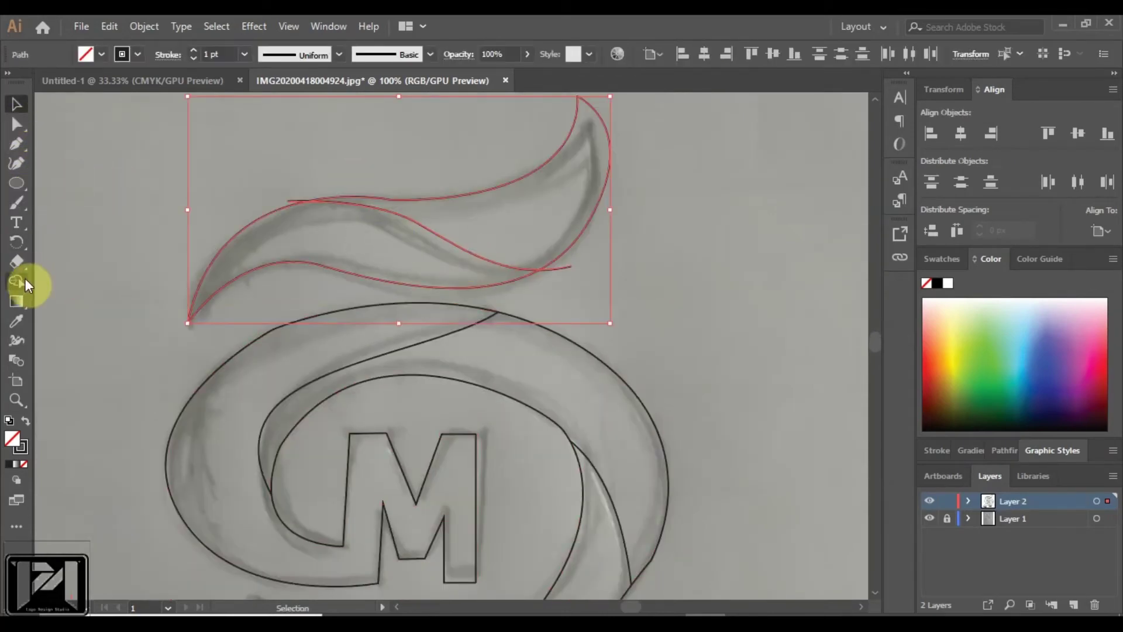
left_click(17, 281)
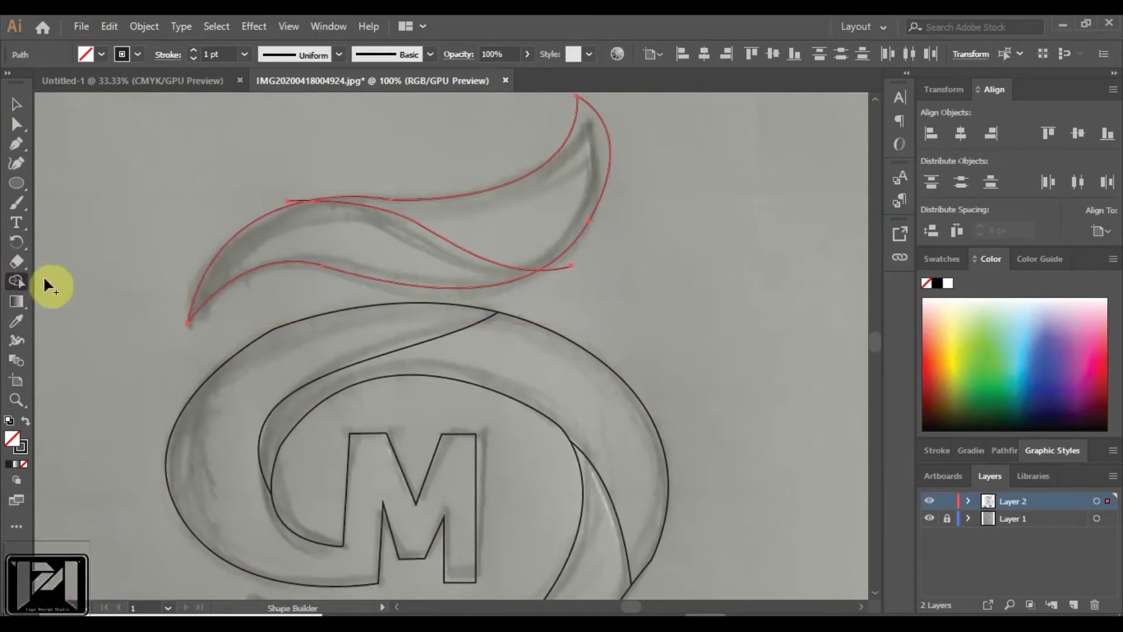
scroll(582, 250, "up", 2)
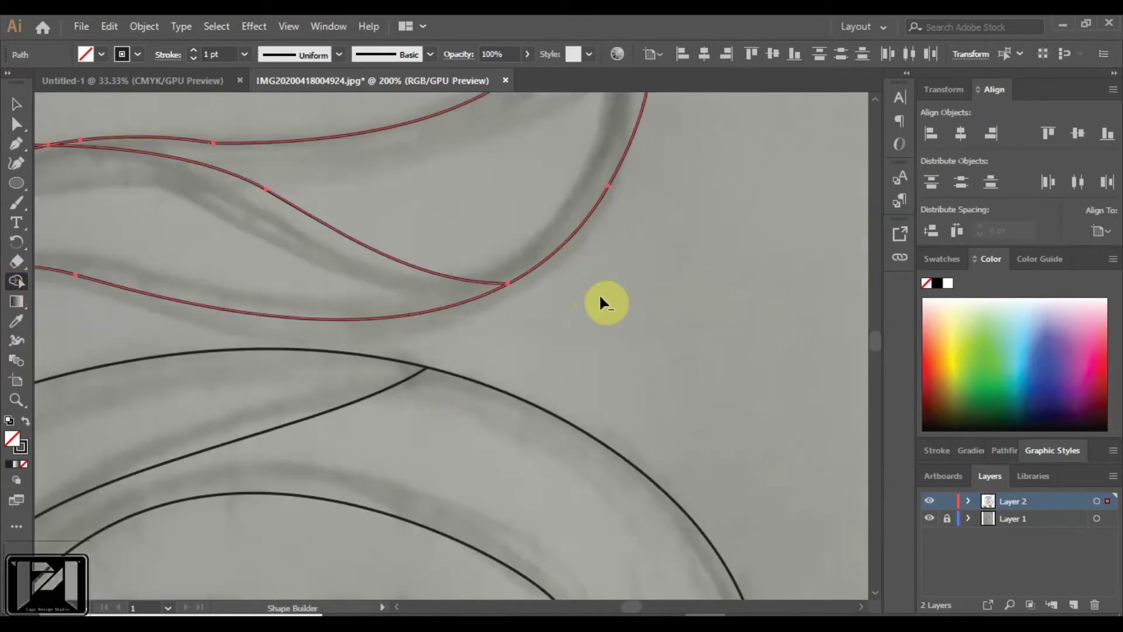
scroll(602, 301, "down", 4)
scroll(447, 260, "up", 2)
scroll(250, 204, "up", 2)
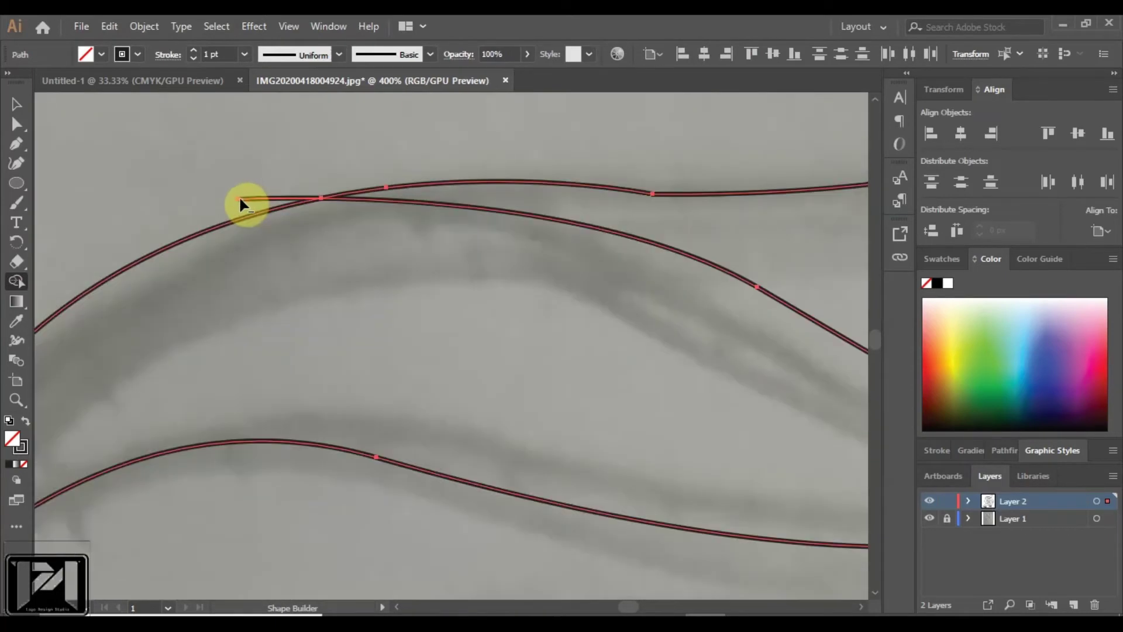
scroll(381, 229, "down", 2)
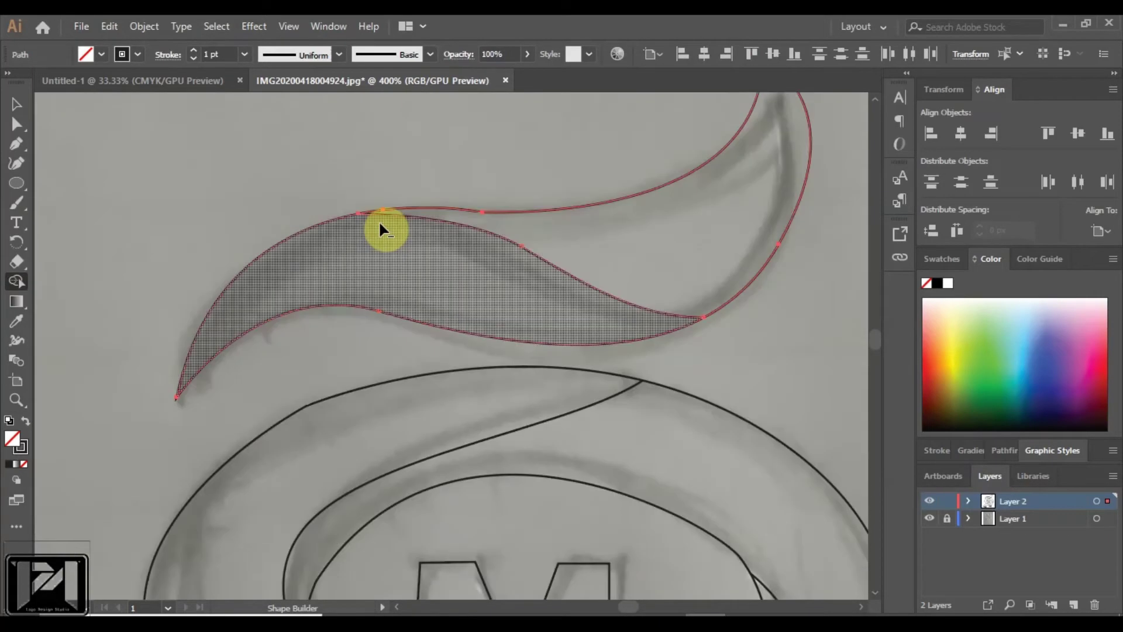
scroll(381, 230, "down", 1)
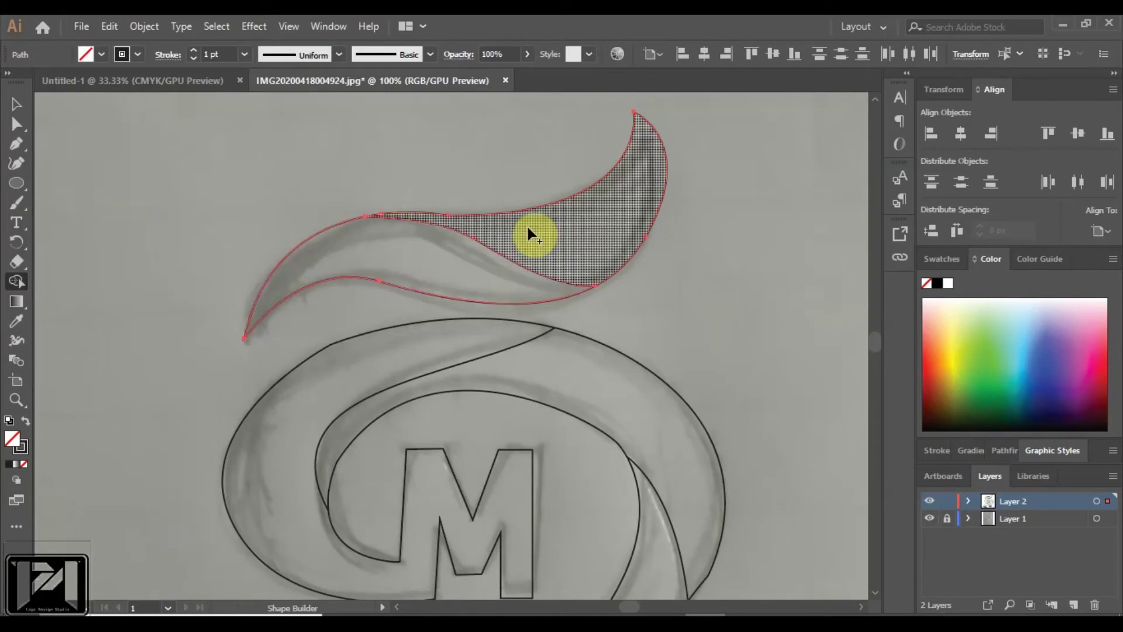
Step: Move the right piece of the flame-like shape aside to test that it is separate, and undo the move
left_click(15, 105)
left_click(292, 192)
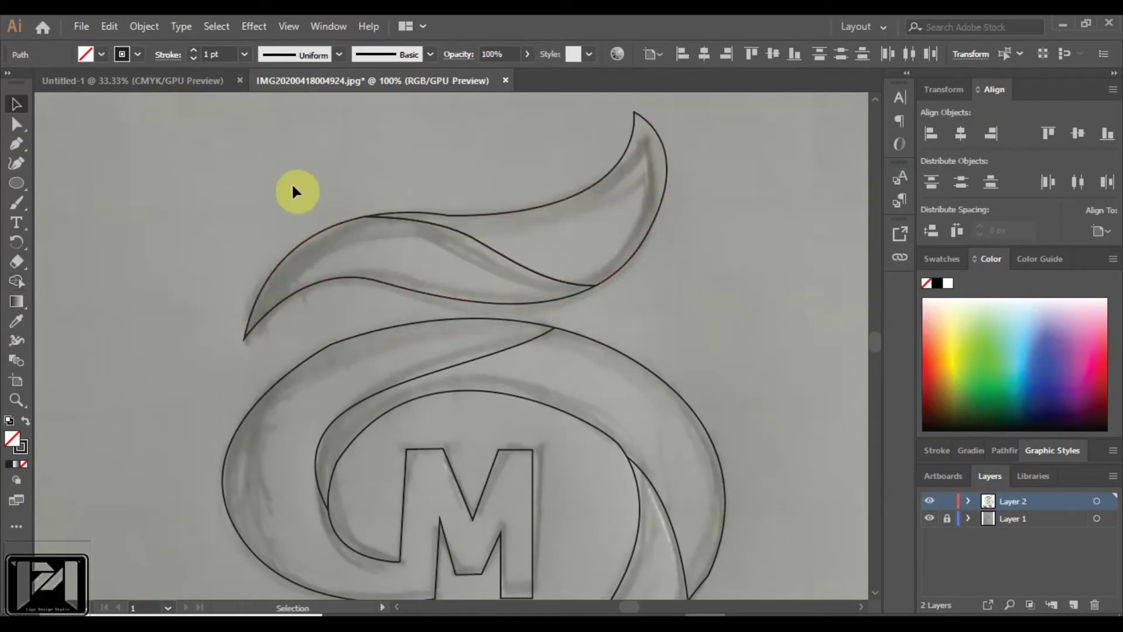
left_click_drag(547, 214, 643, 176)
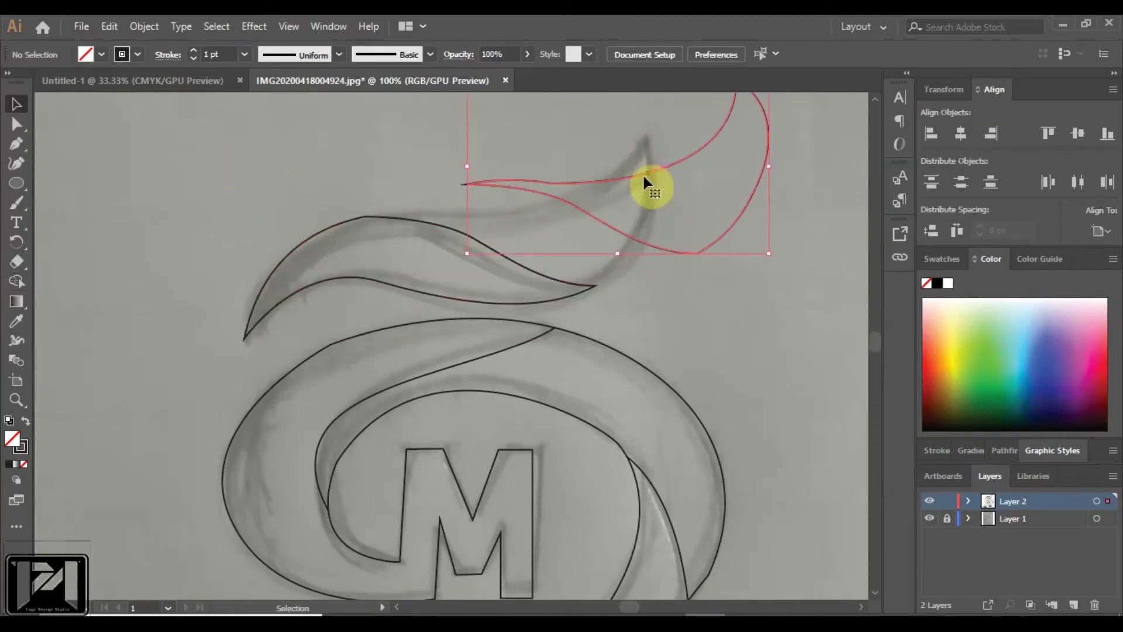
key("ctrl+z")
key("v")
scroll(679, 258, "down", 1)
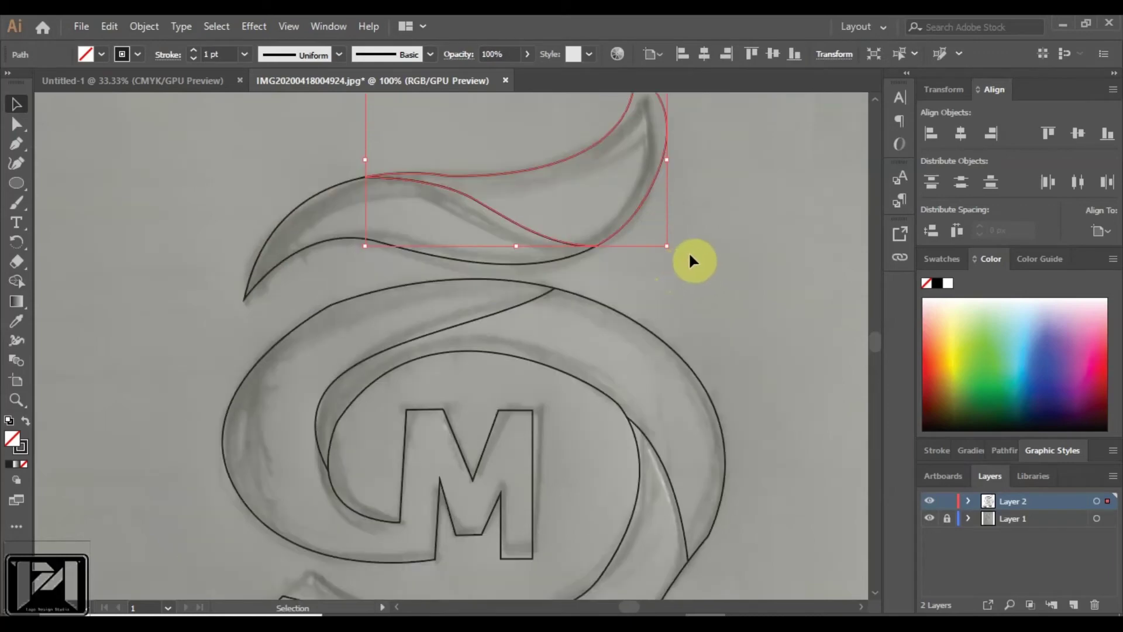
left_click(689, 252)
scroll(676, 258, "down", 1)
left_click(656, 257)
scroll(602, 203, "up", 1)
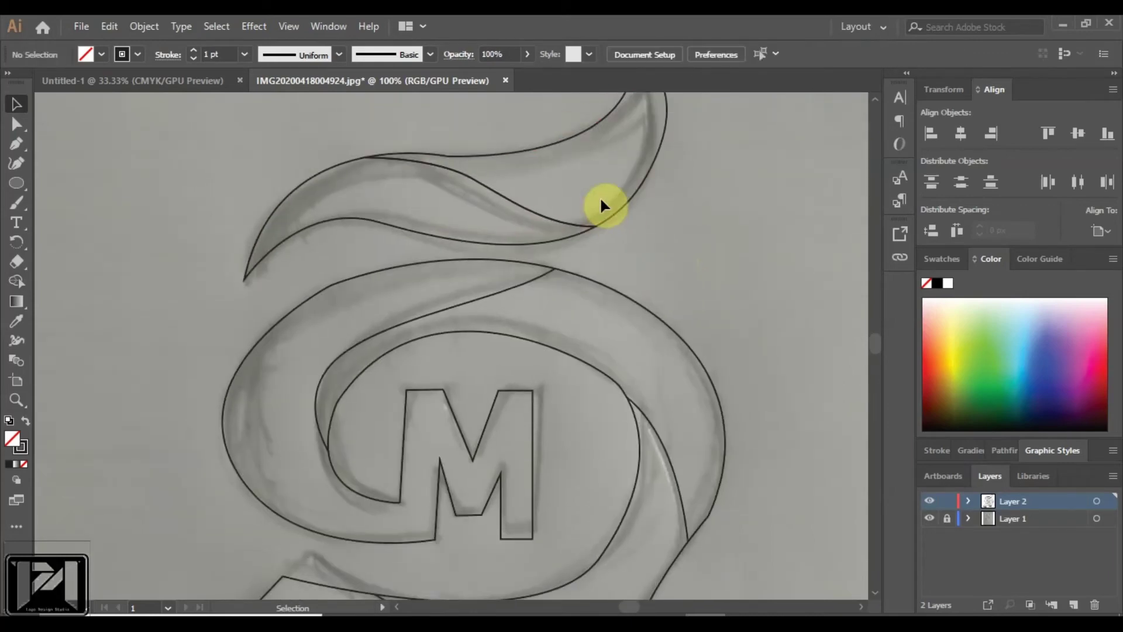
scroll(521, 188, "up", 1)
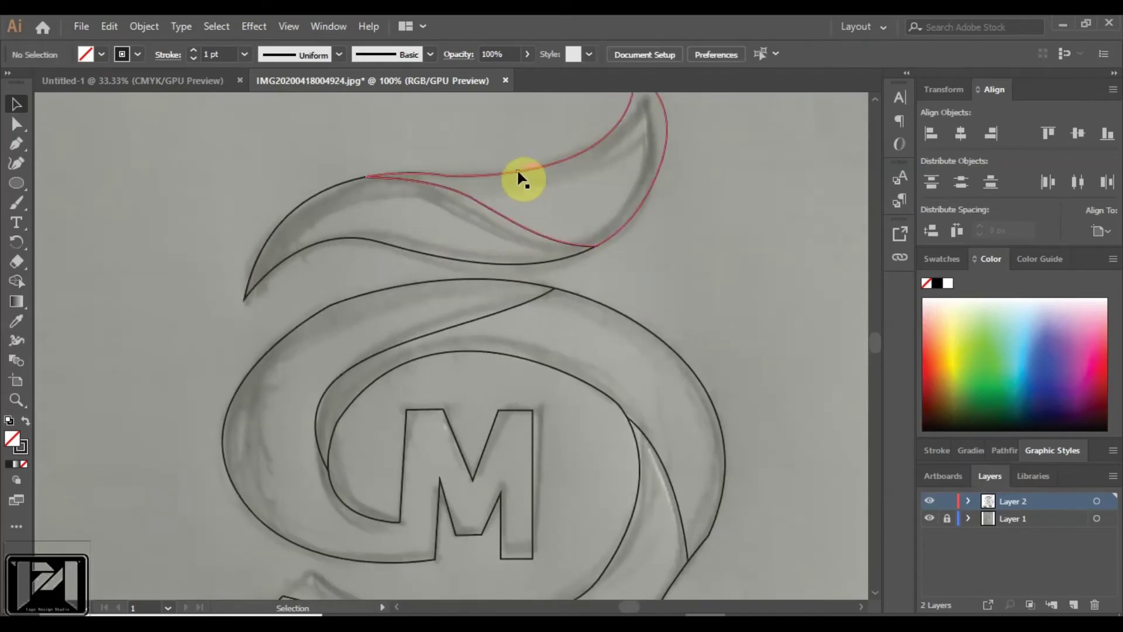
left_click(517, 175)
left_click(644, 220)
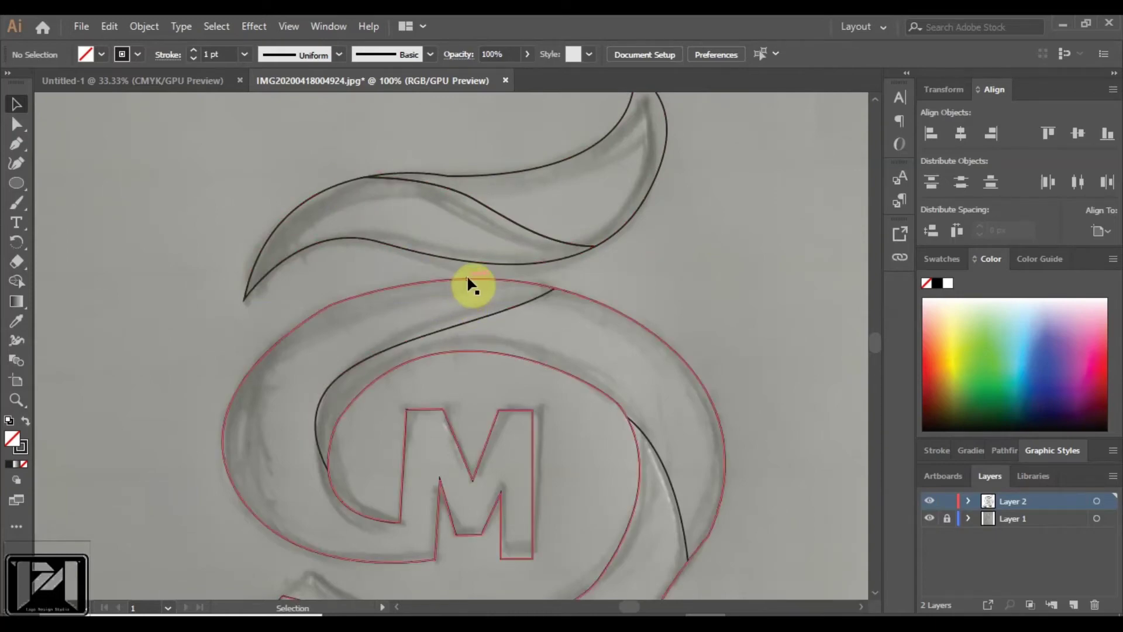
left_click(478, 315)
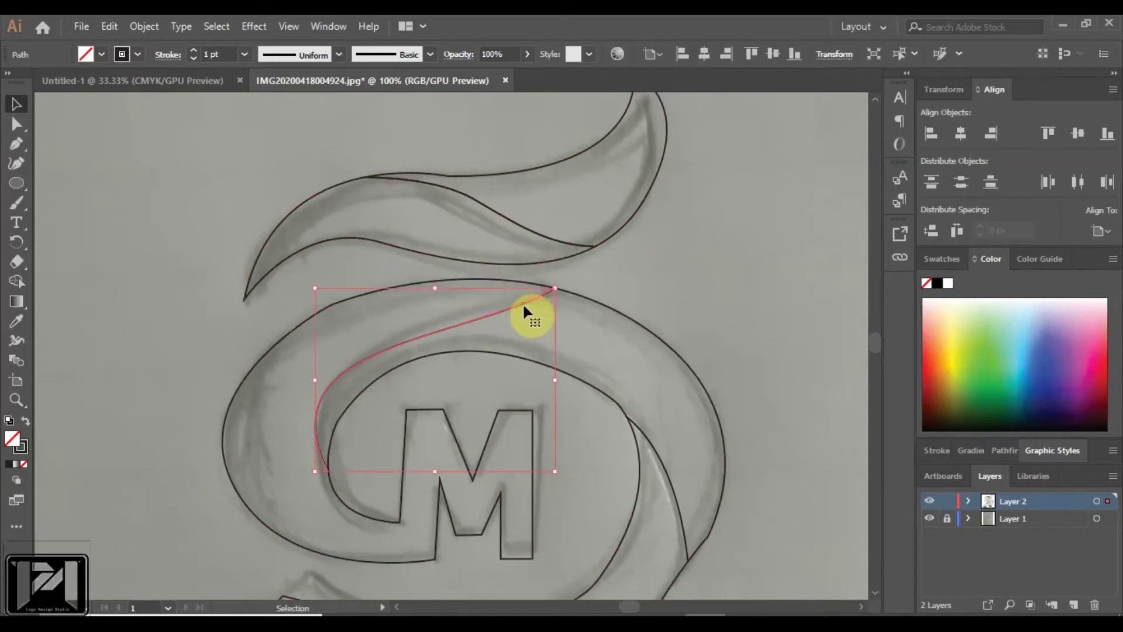
left_click(714, 309)
scroll(584, 257, "down", 2)
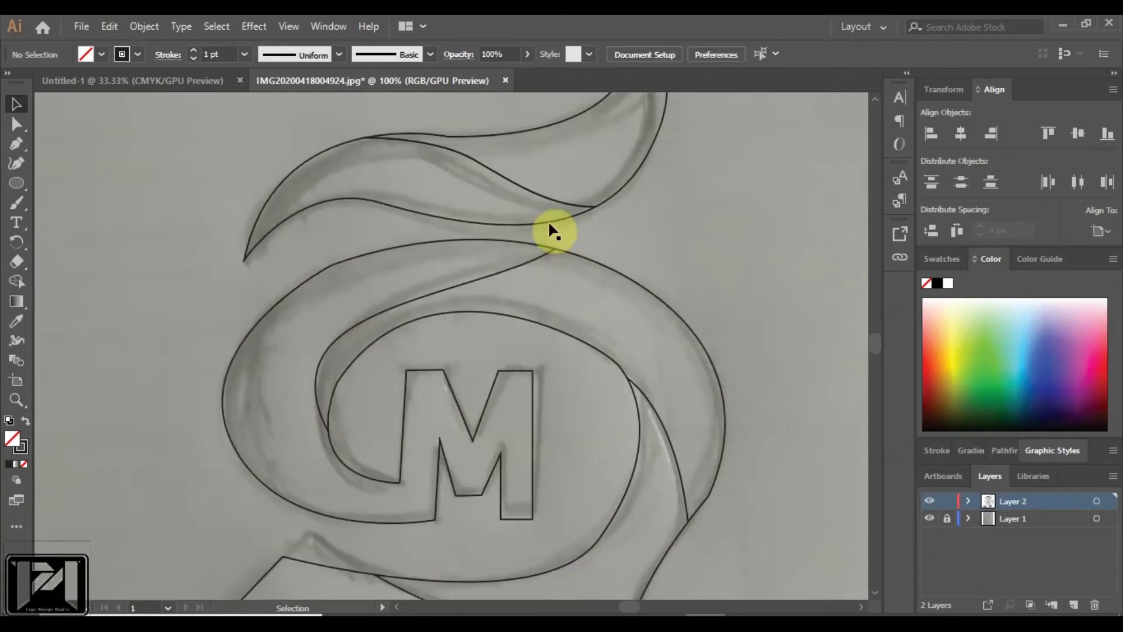
scroll(515, 239, "up", 3)
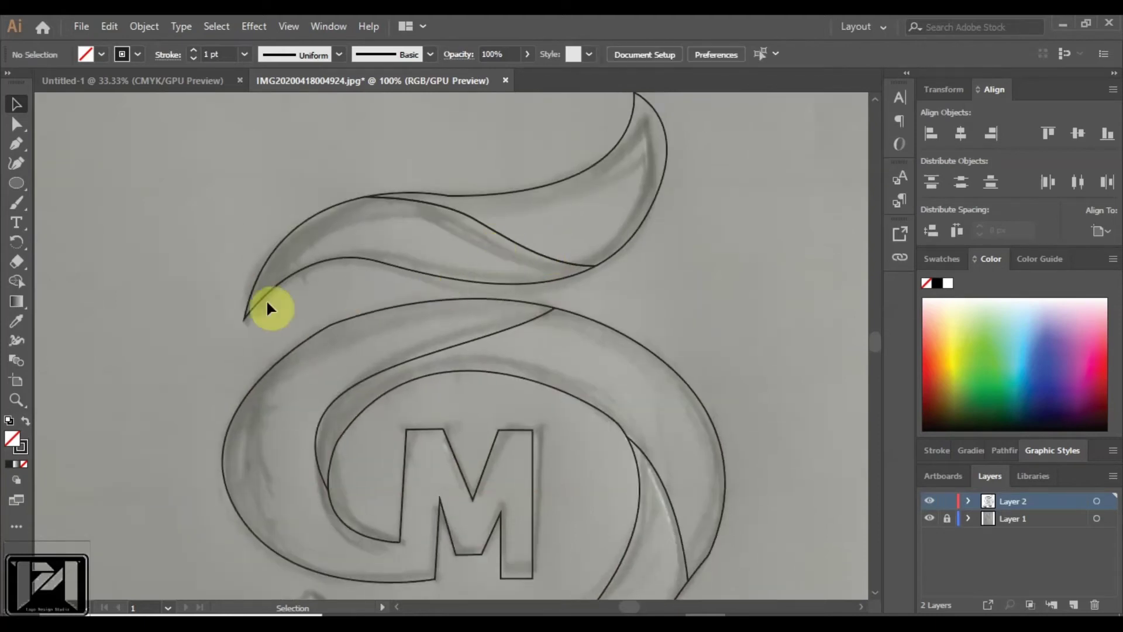
scroll(364, 278, "down", 3)
Step: Split the cart outline along the dividing curve left of the M with the Shape Builder tool
left_click(295, 261)
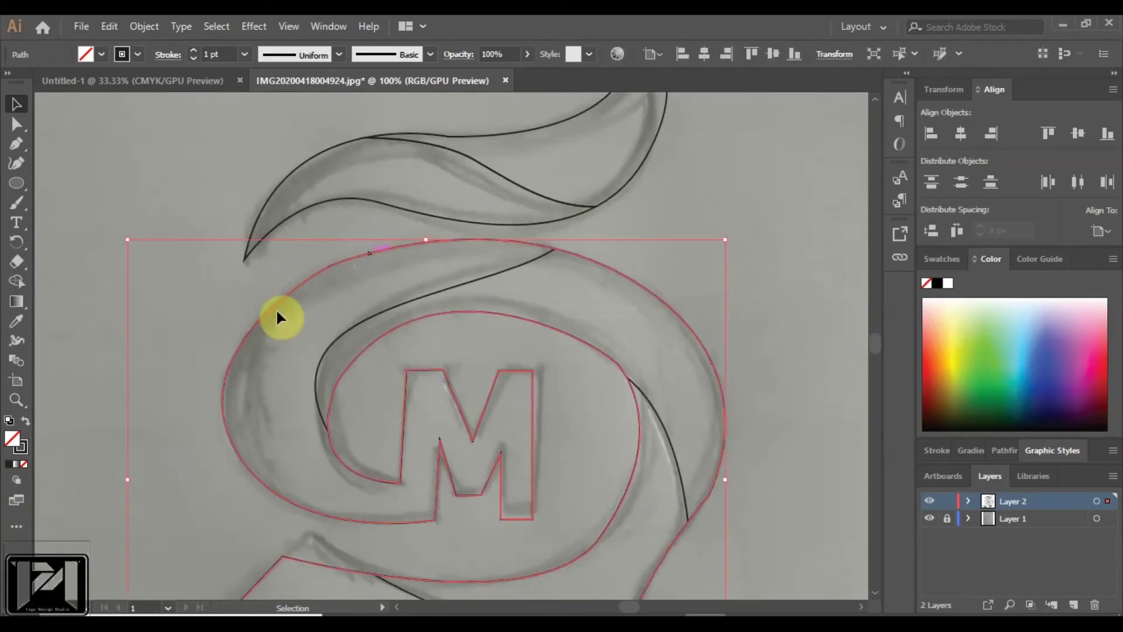
left_click(75, 314)
left_click(366, 391)
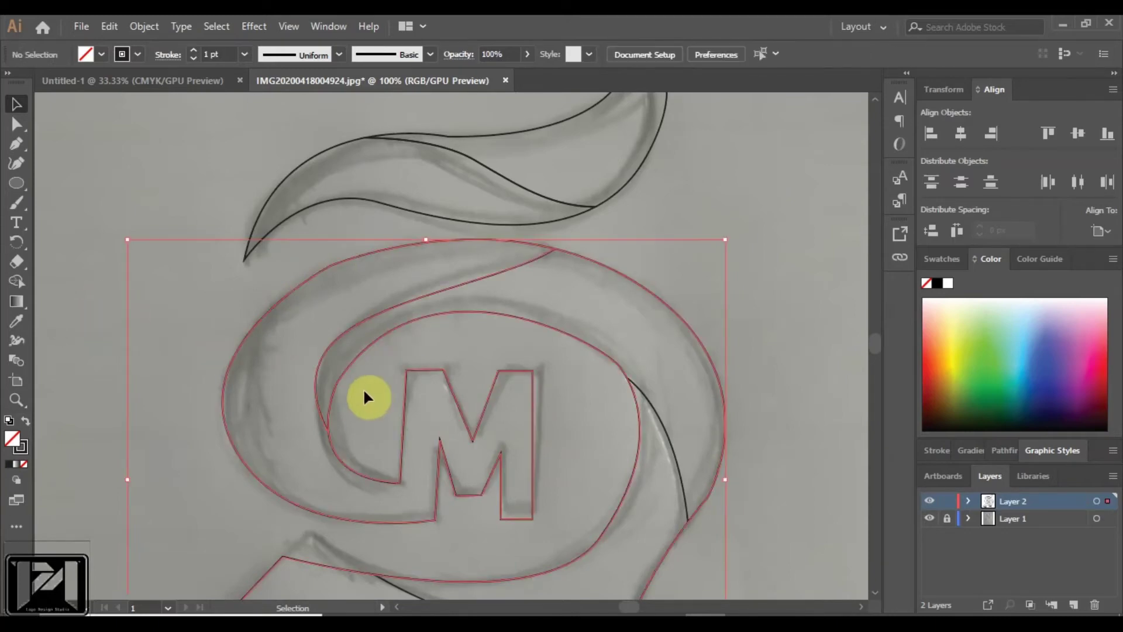
left_click(17, 339)
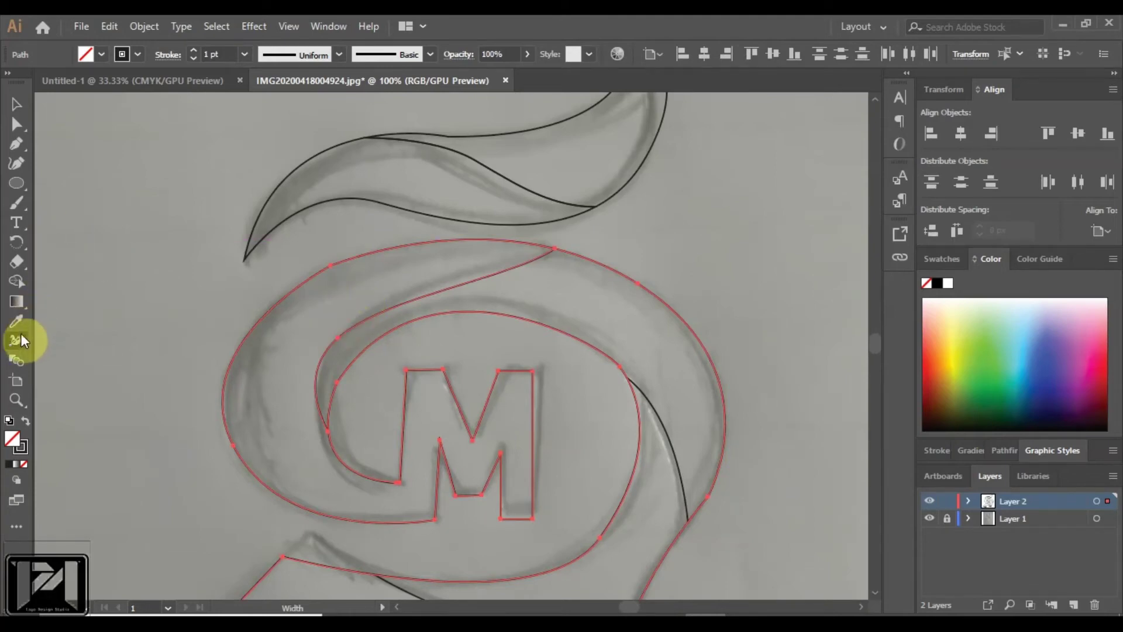
left_click(16, 281)
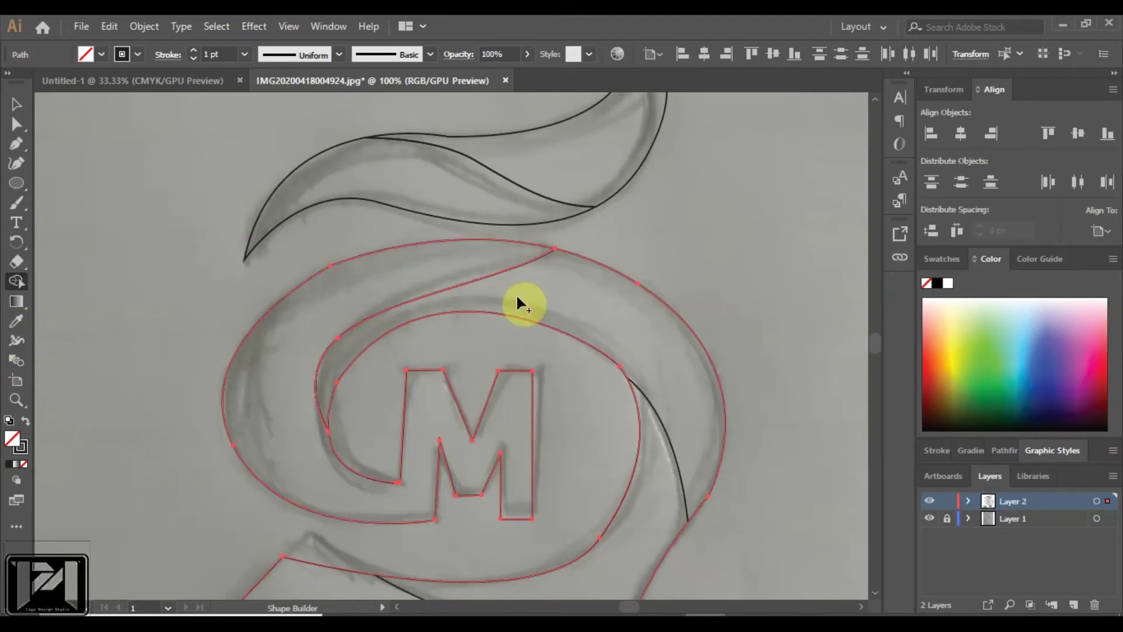
scroll(632, 350, "down", 1)
scroll(643, 413, "down", 1)
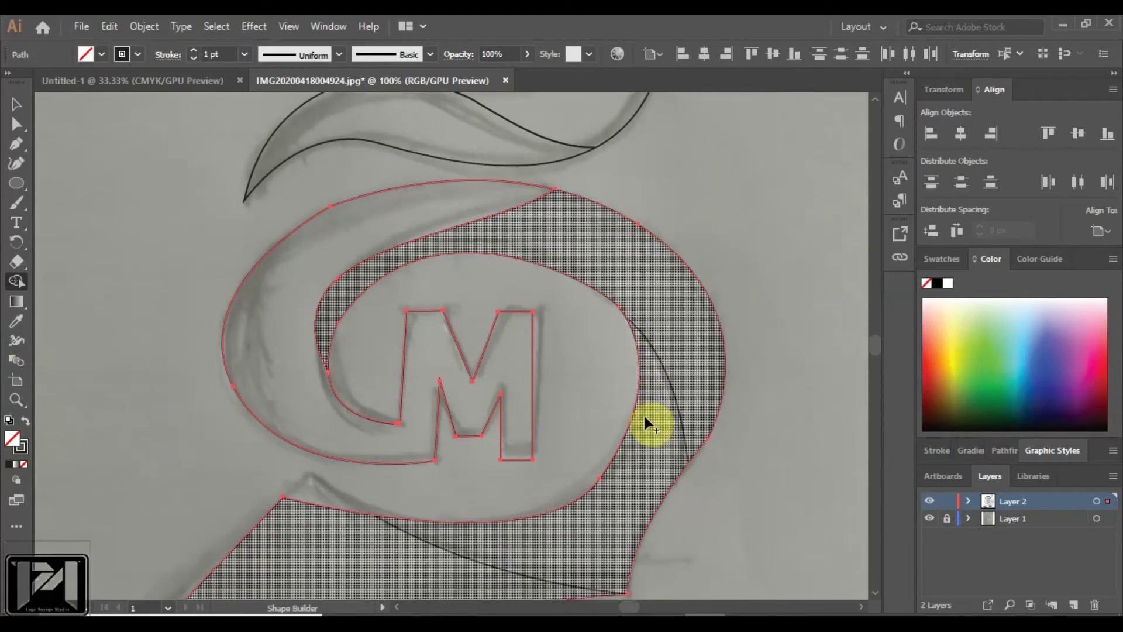
scroll(380, 475, "down", 2)
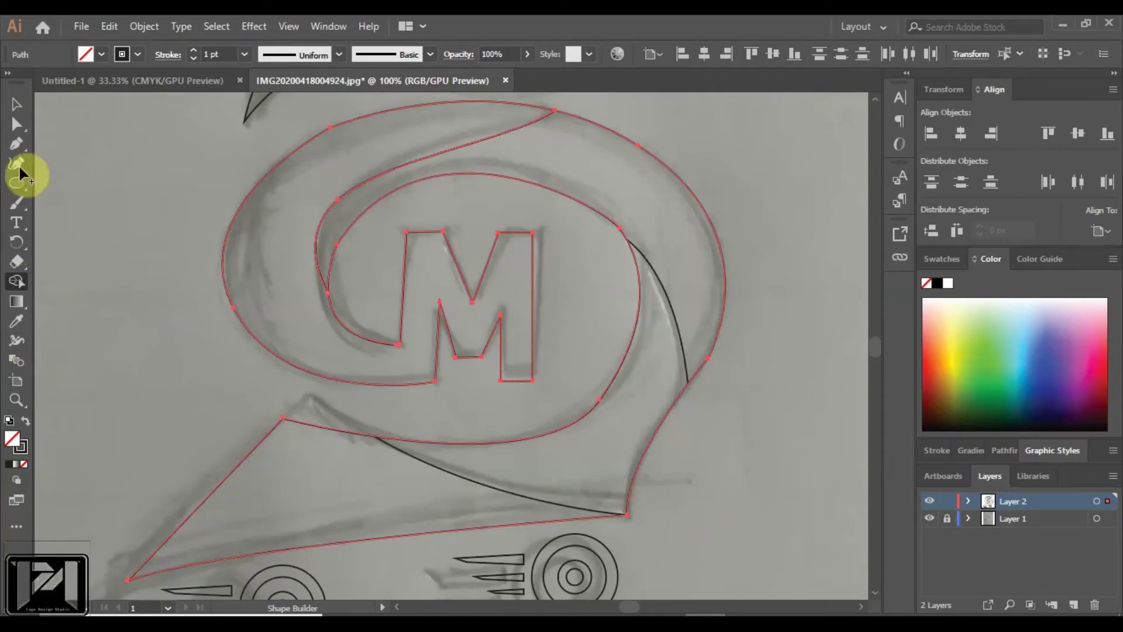
Step: Split the swirl from the lower cart body along the short curve right of the M with the Shape Builder tool
left_click(17, 124)
left_click(766, 249)
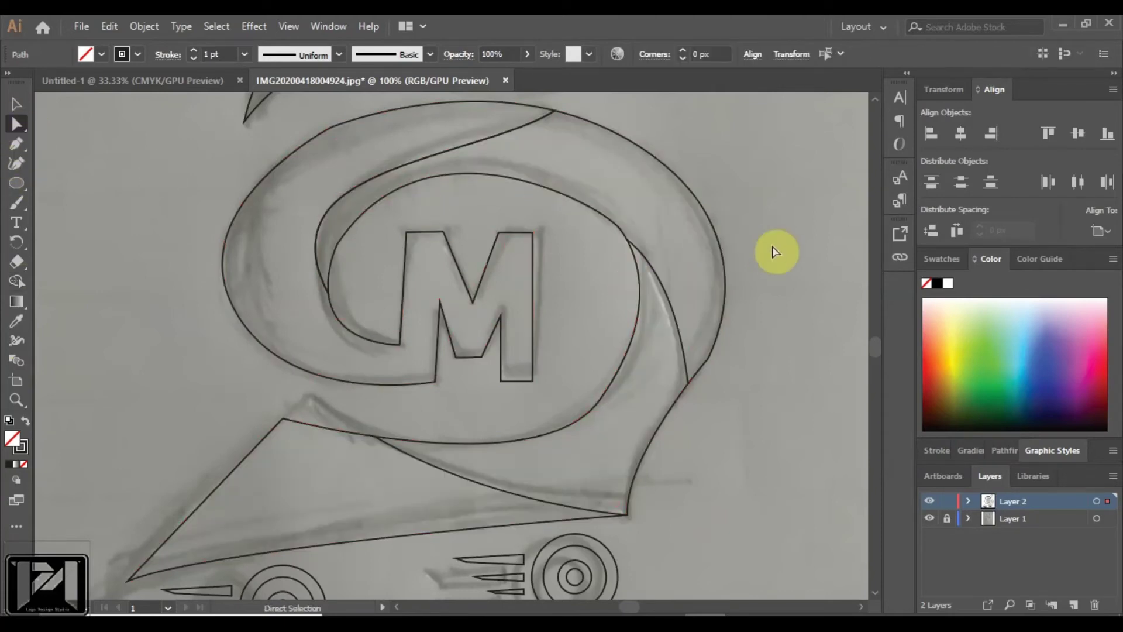
left_click(620, 397)
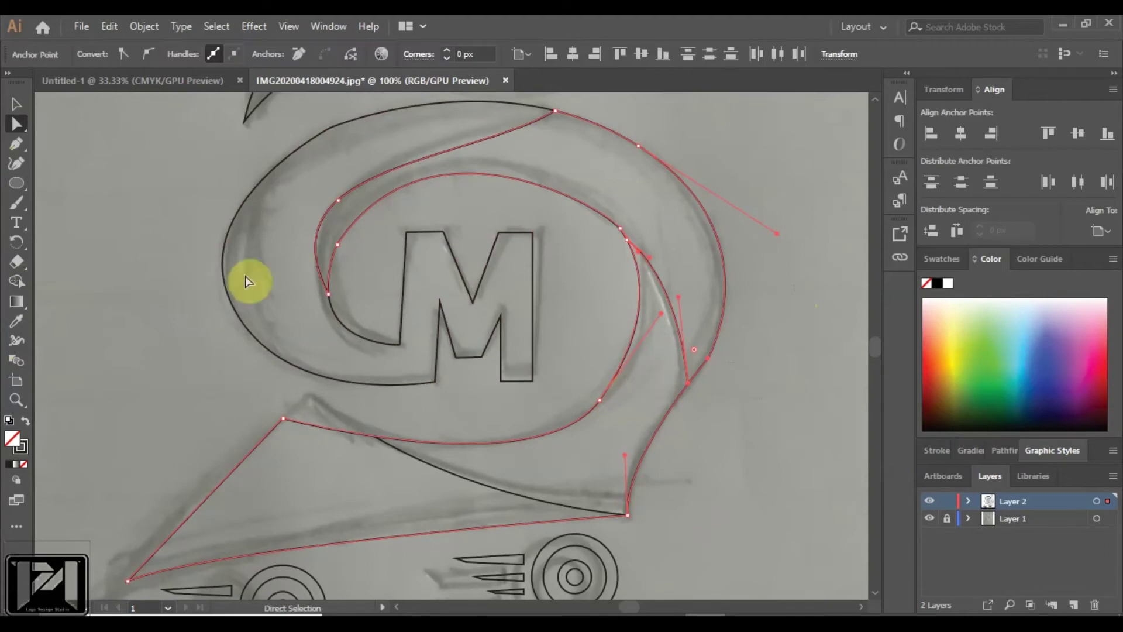
left_click(17, 281)
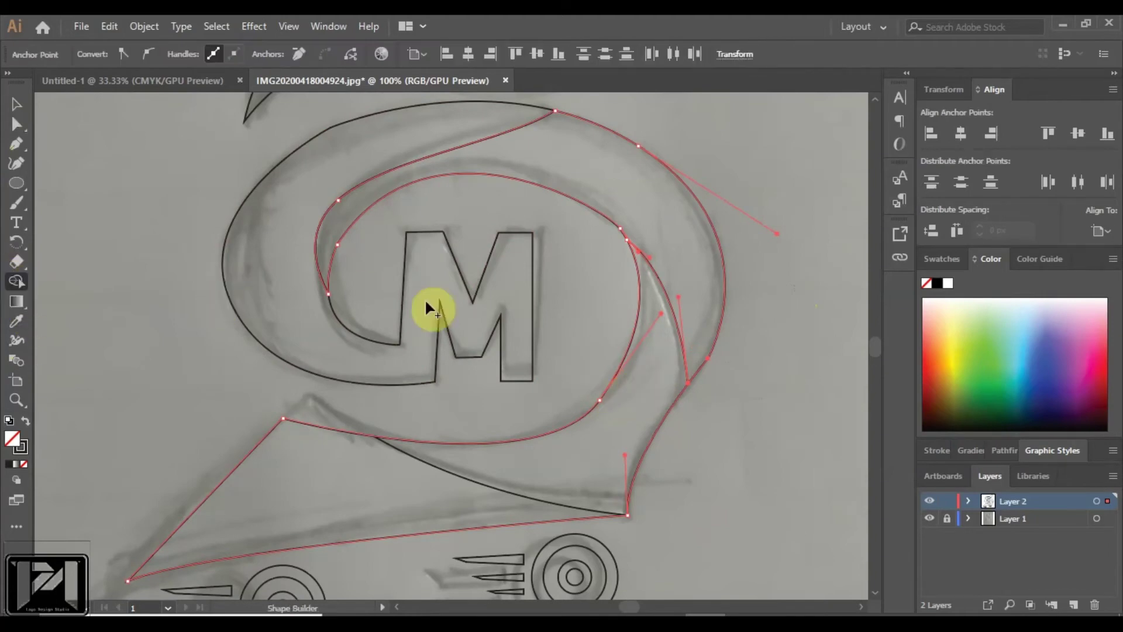
left_click(646, 279)
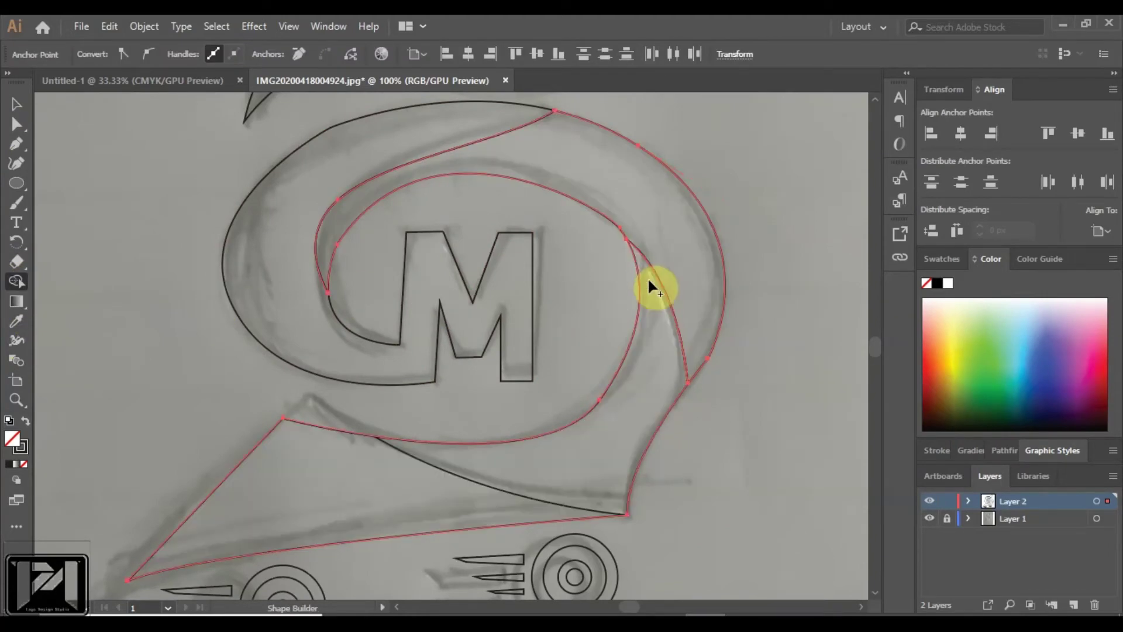
scroll(636, 336, "down", 2)
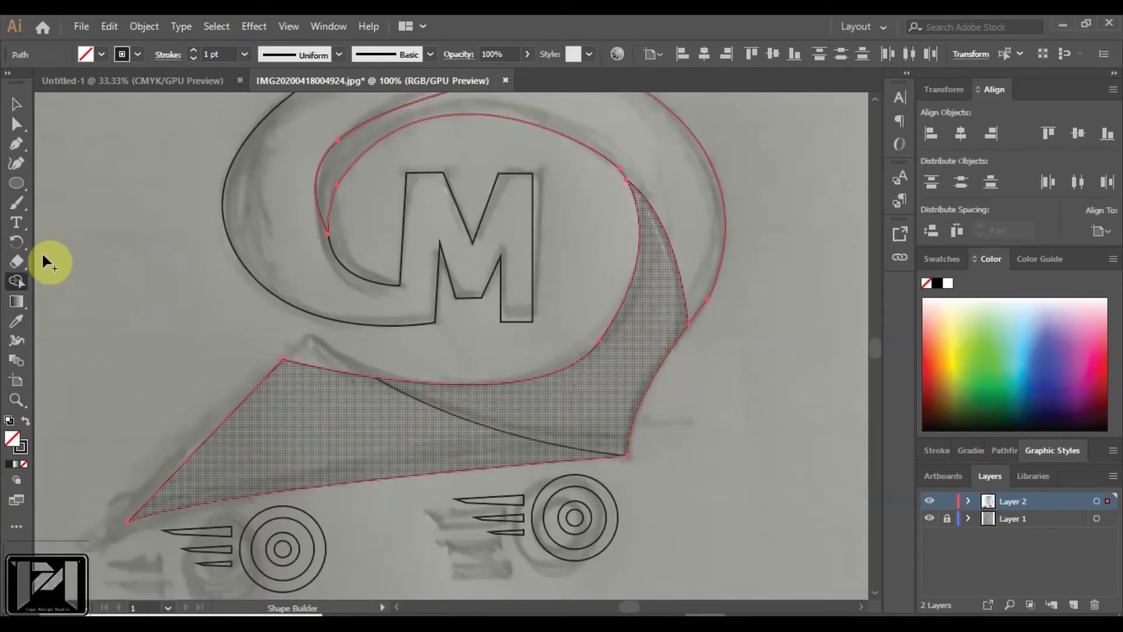
scroll(46, 262, "down", 1)
Step: Split the band under the M from the cart base along the long lower curve with the Shape Builder tool, and deselect everything
left_click(17, 124)
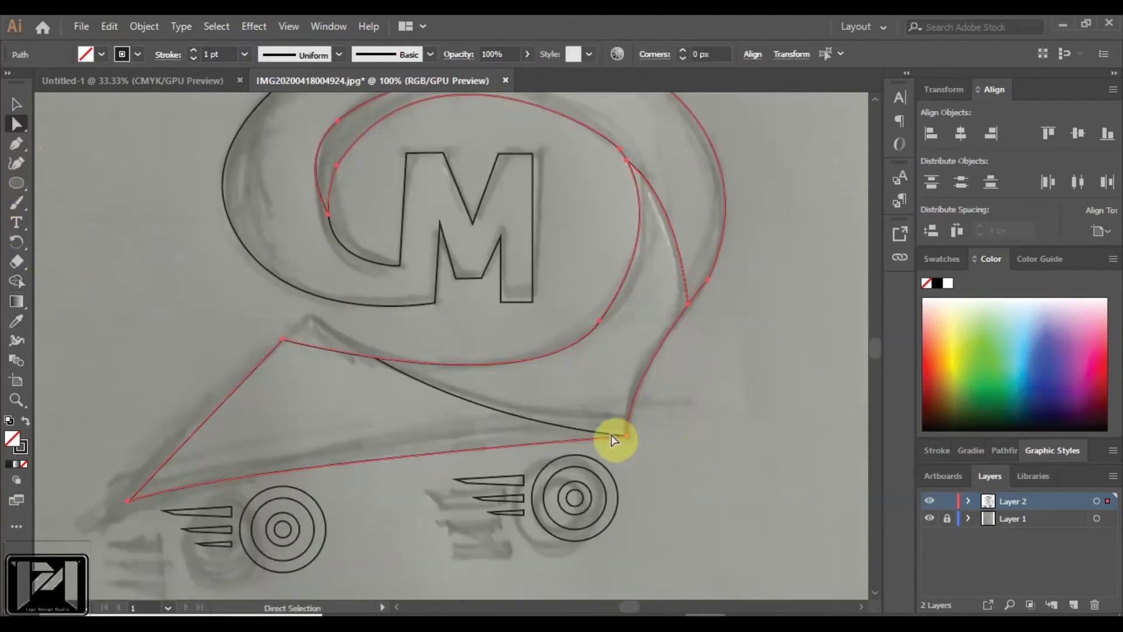
left_click(538, 448)
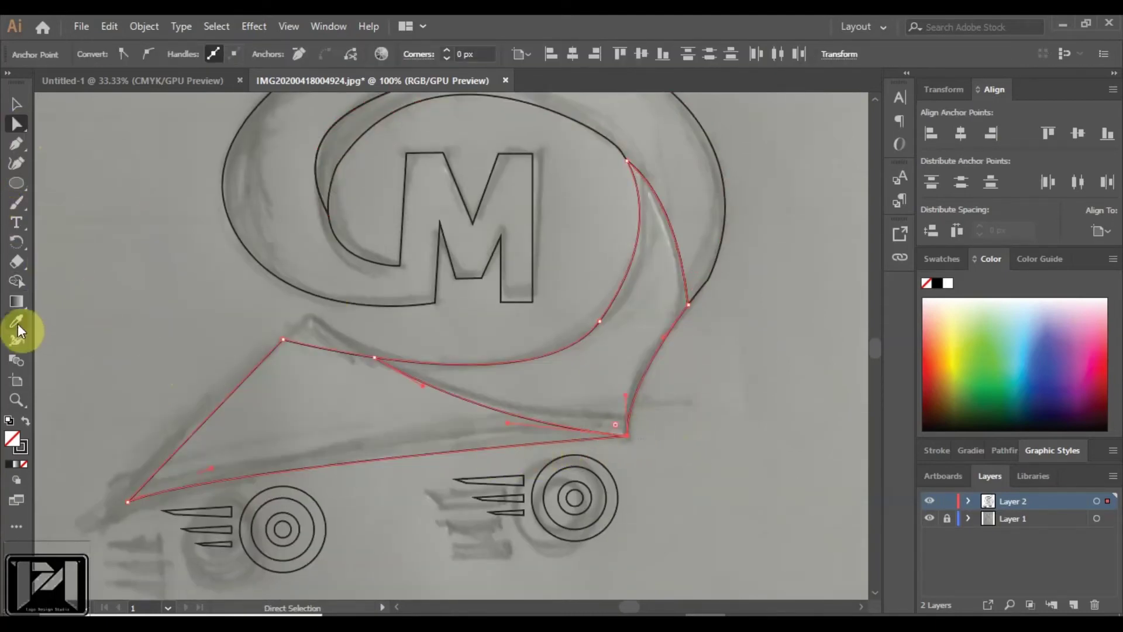
left_click(17, 281)
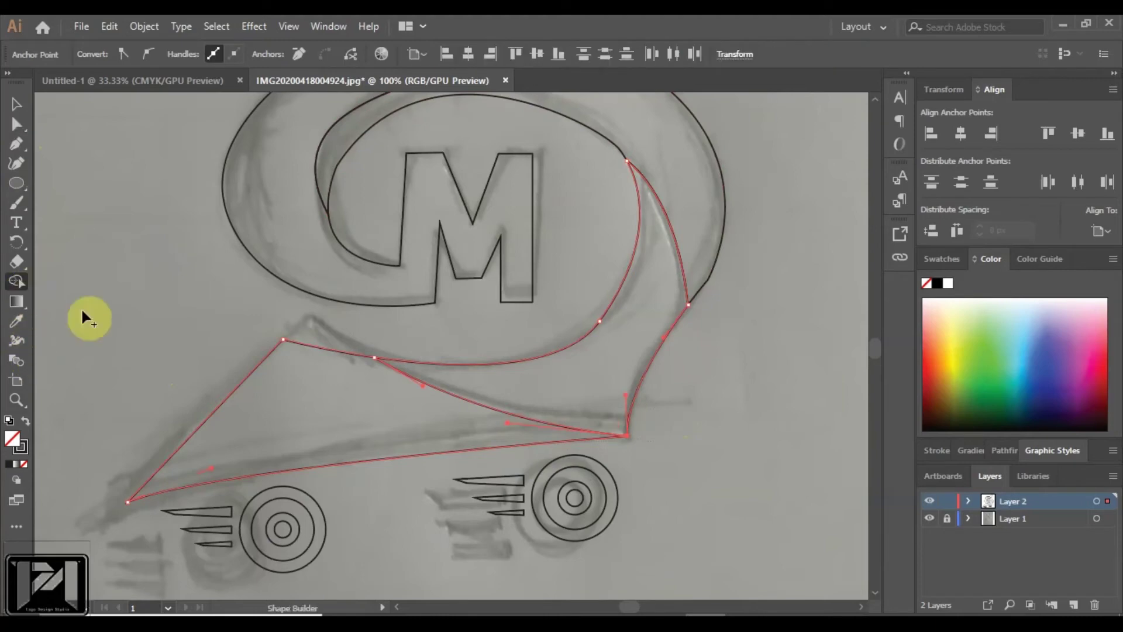
left_click(528, 374)
left_click(16, 104)
left_click(508, 353)
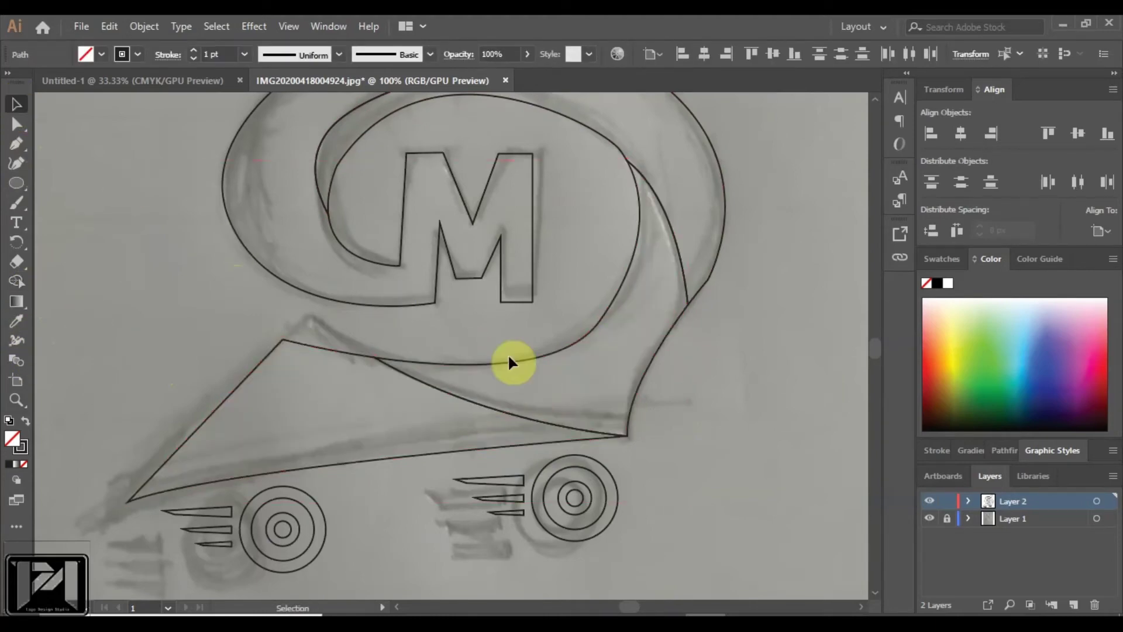
Step: Move the lower band, the M swirl and the upper crescent apart to test that they are separate shapes
key("ctrl+0")
left_click(650, 387)
key("ctrl+0")
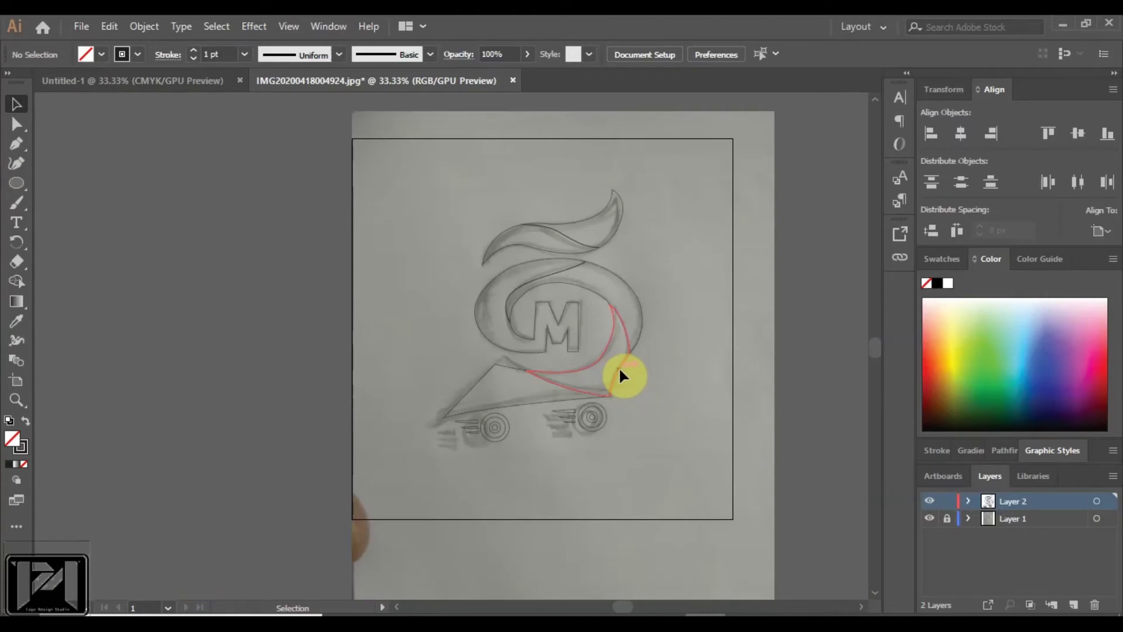
left_click(619, 366)
left_click(636, 303)
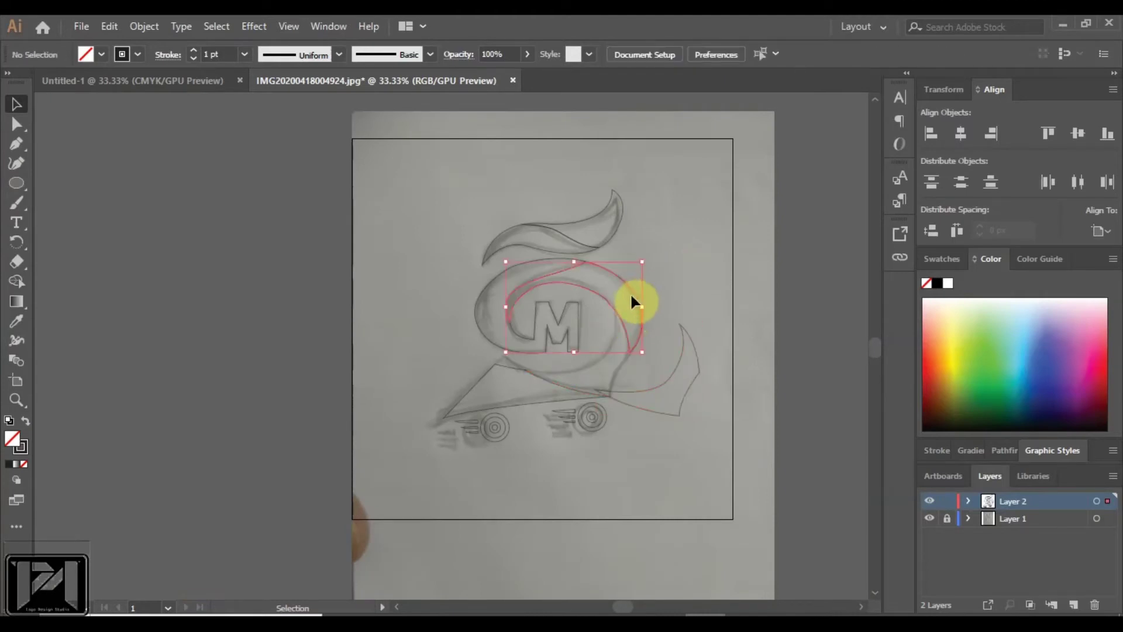
scroll(587, 288, "up", 1)
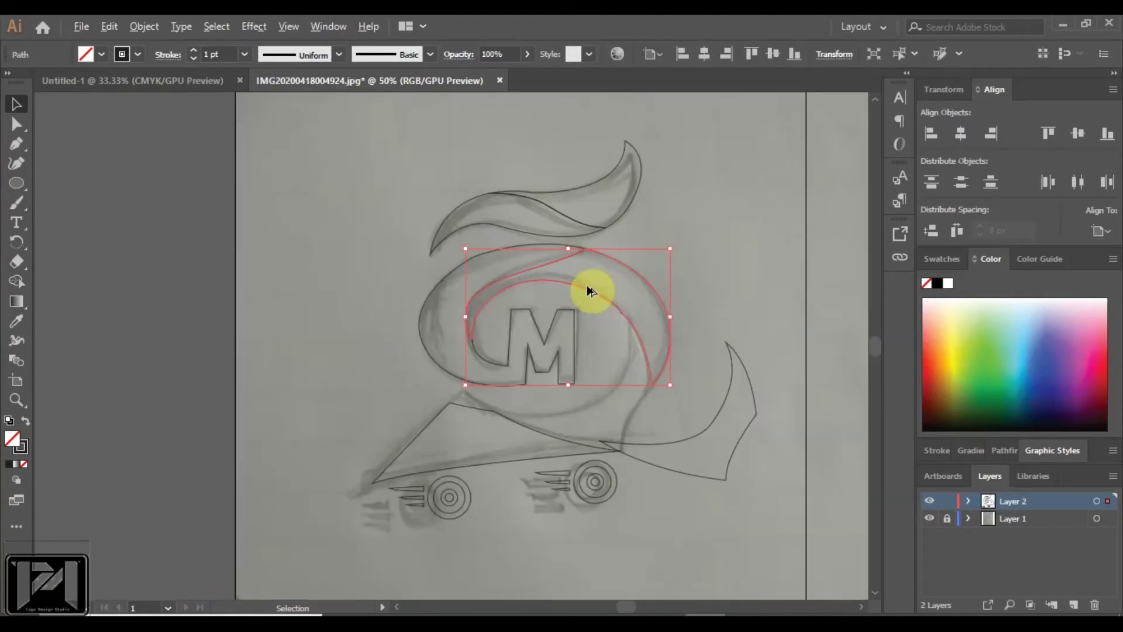
scroll(589, 290, "up", 1)
left_click(407, 275)
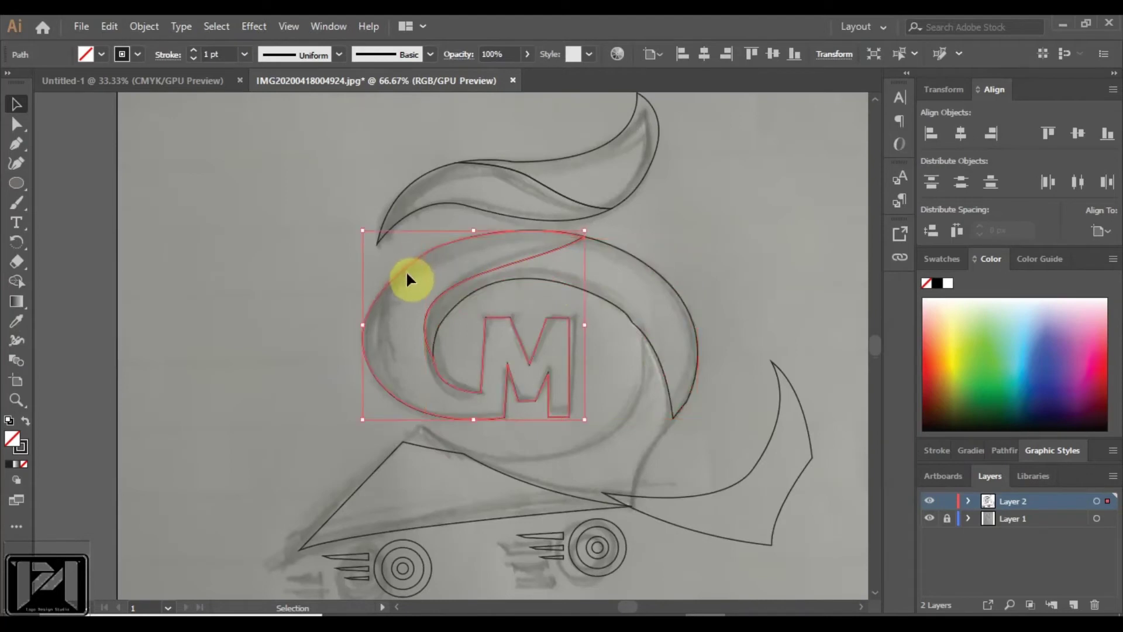
left_click(230, 280)
left_click_drag(433, 257, 345, 252)
left_click(754, 304)
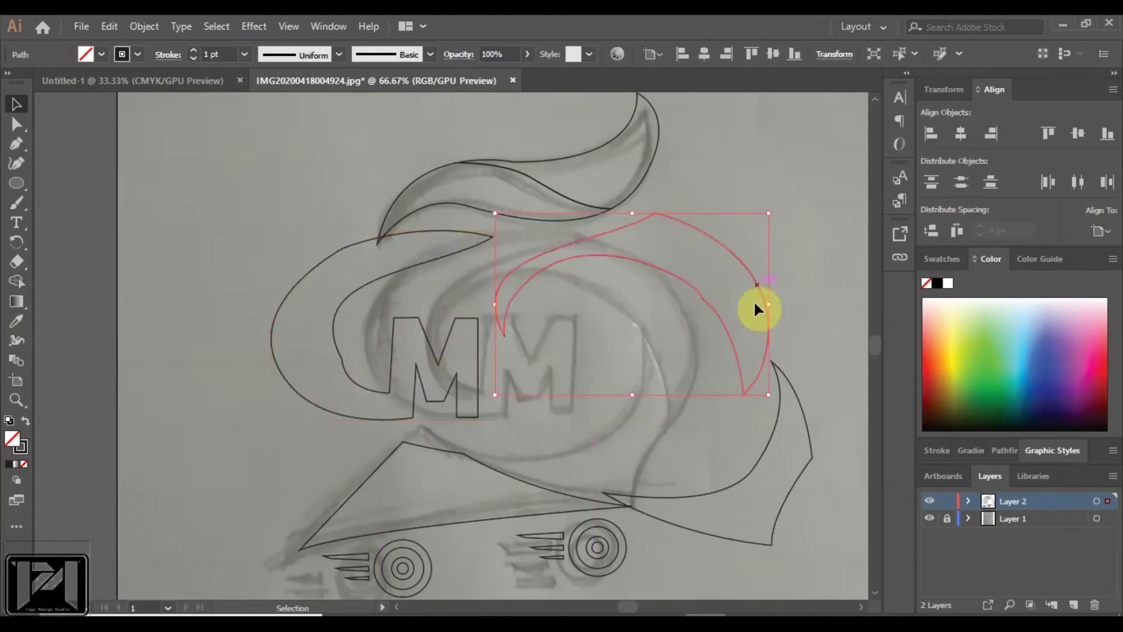
Step: Undo the test moves of the crescent, the M swirl and the lower band, and clear the selection
key("a")
key("ctrl+z")
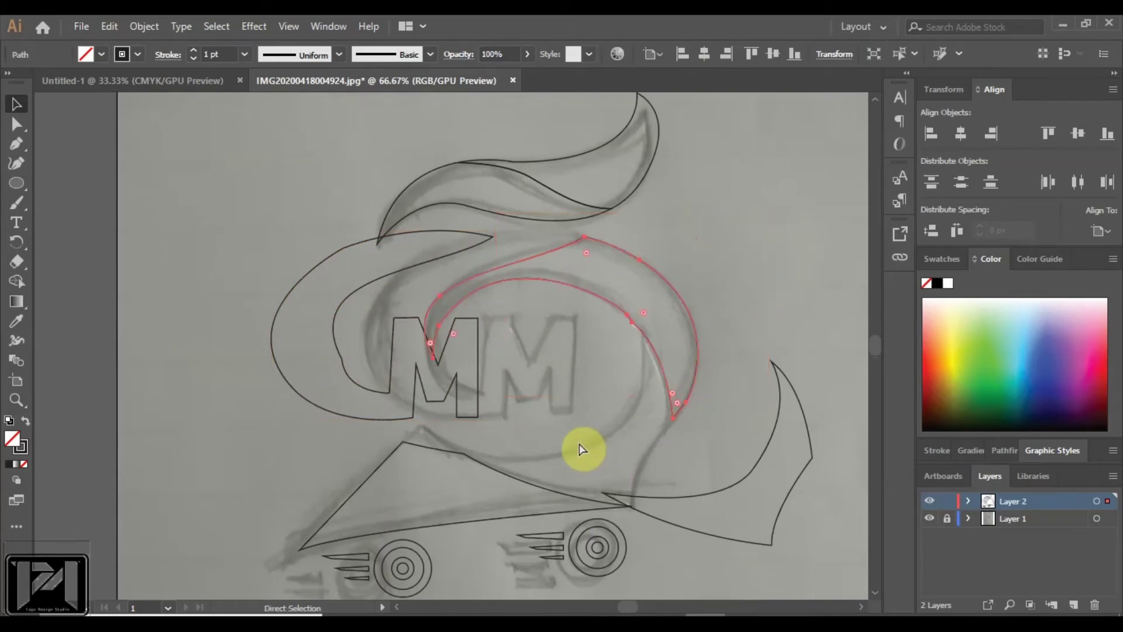
key("ctrl+z")
key("ctrl+z")
key("v")
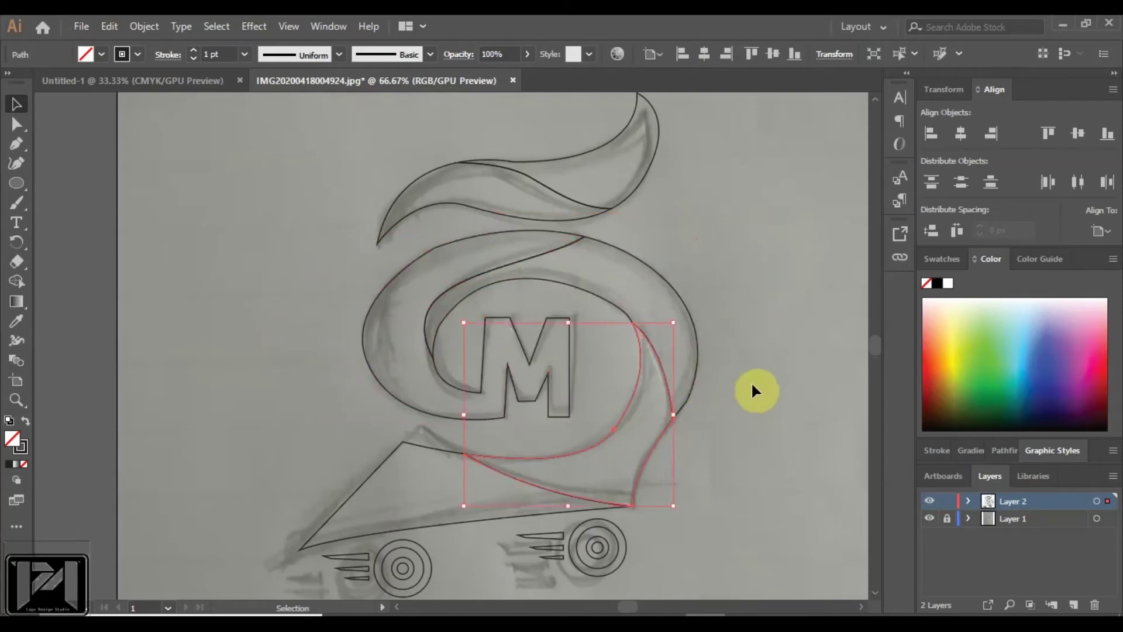
left_click(751, 381)
scroll(484, 295, "down", 2)
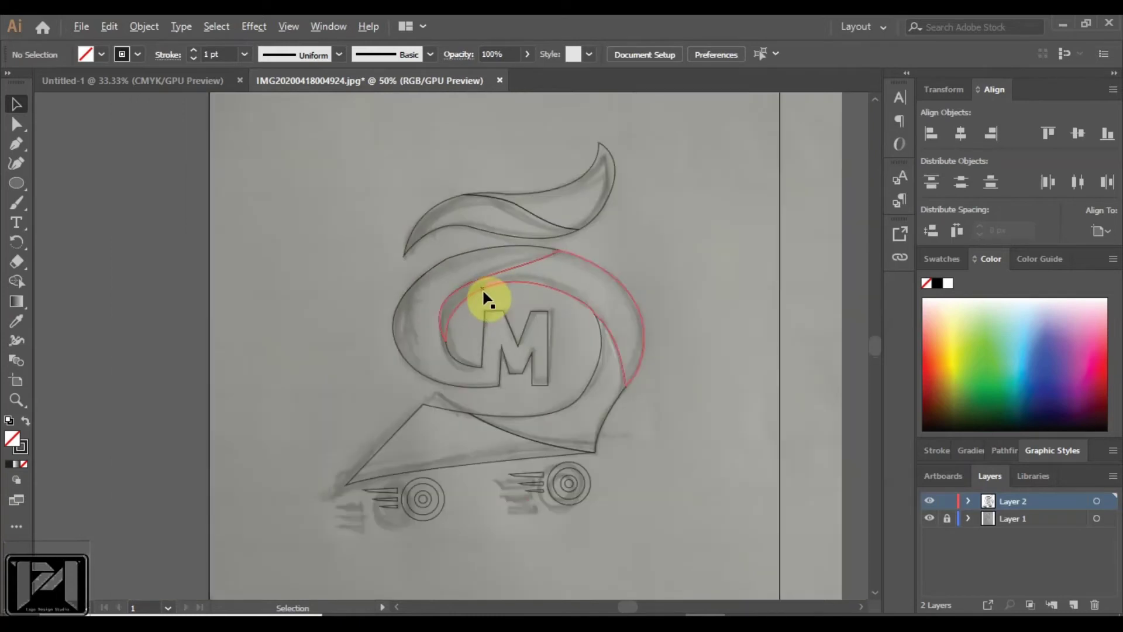
scroll(556, 264, "up", 1)
scroll(553, 345, "down", 3)
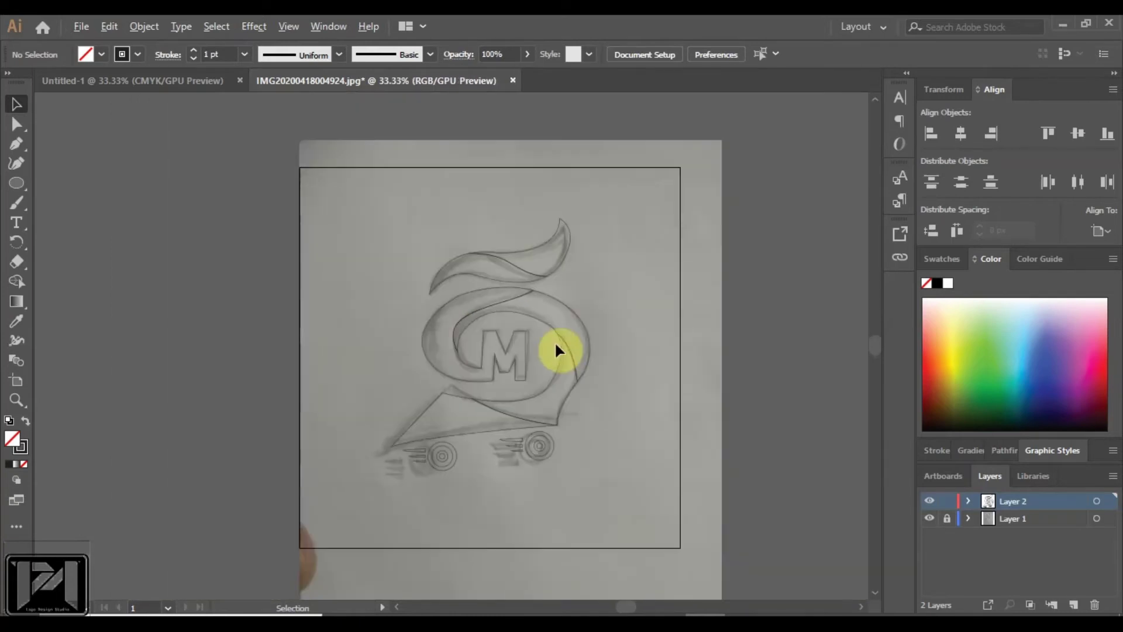
scroll(565, 346, "up", 2)
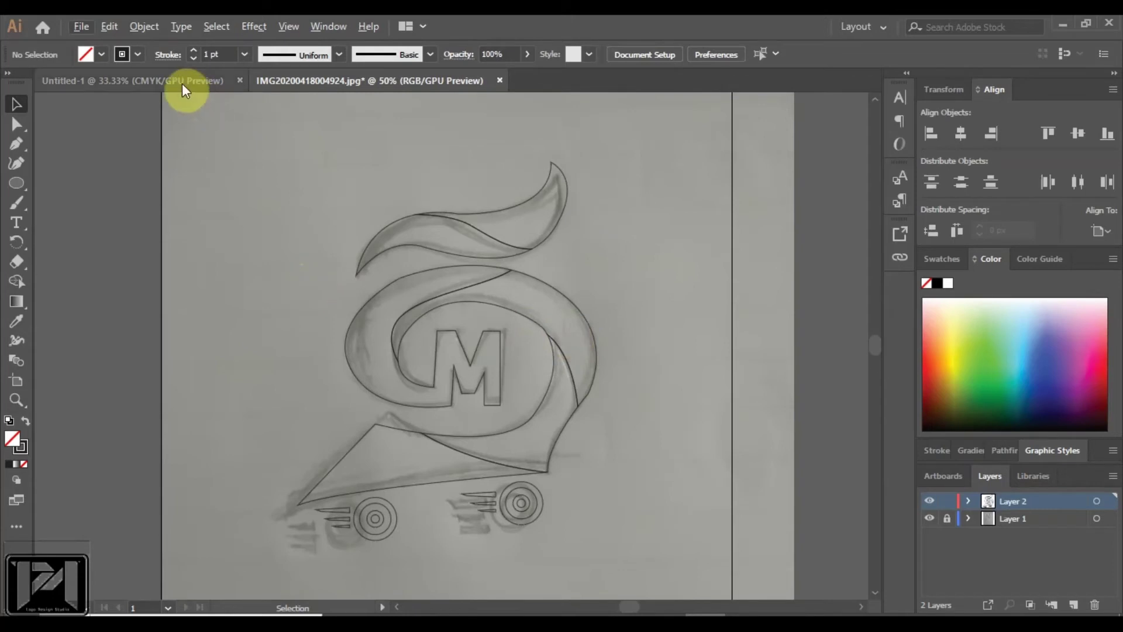
scroll(339, 255, "down", 1)
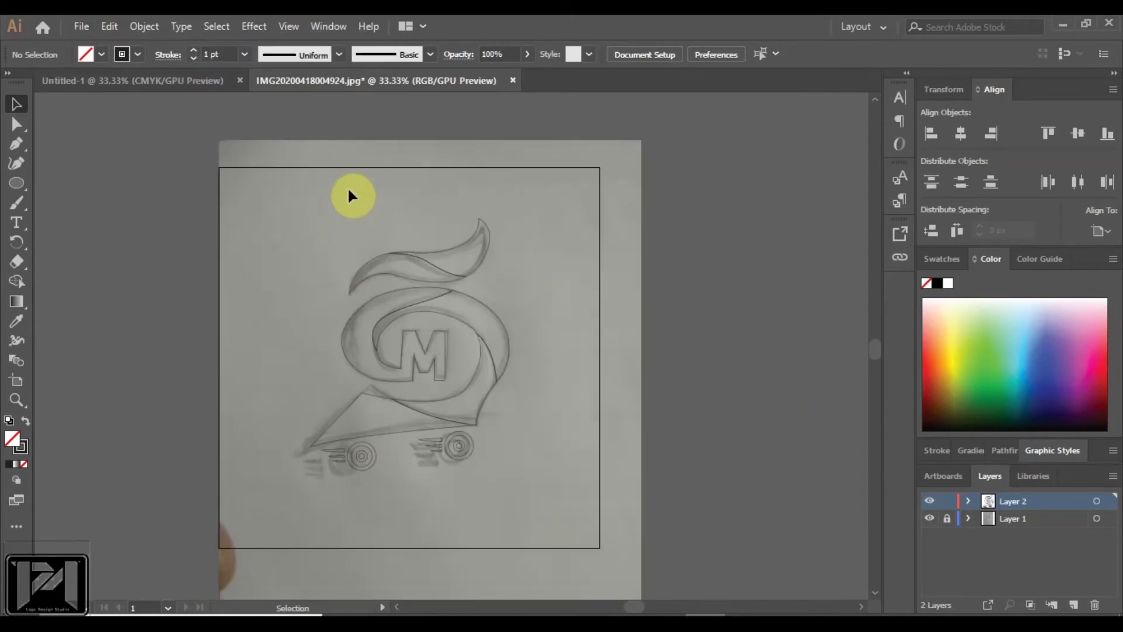
Step: Draw a rectangle about 116 px wide and 86 px high above the logo sketch, across the artboard's upper edge
scroll(348, 194, "up", 2)
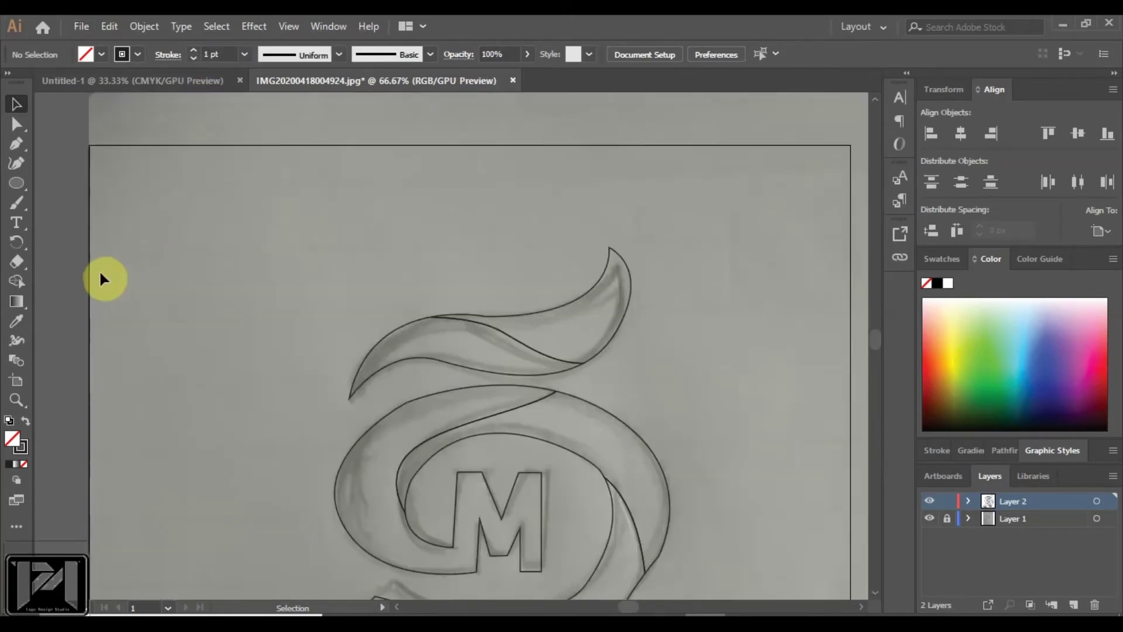
left_click(14, 300)
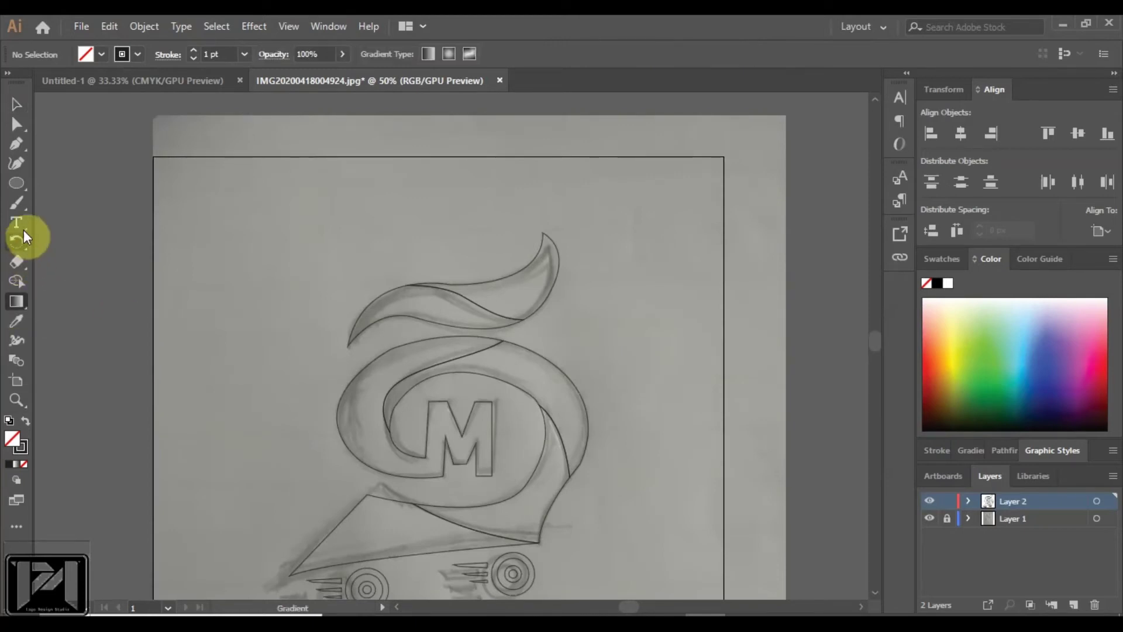
left_click_drag(19, 184, 59, 183)
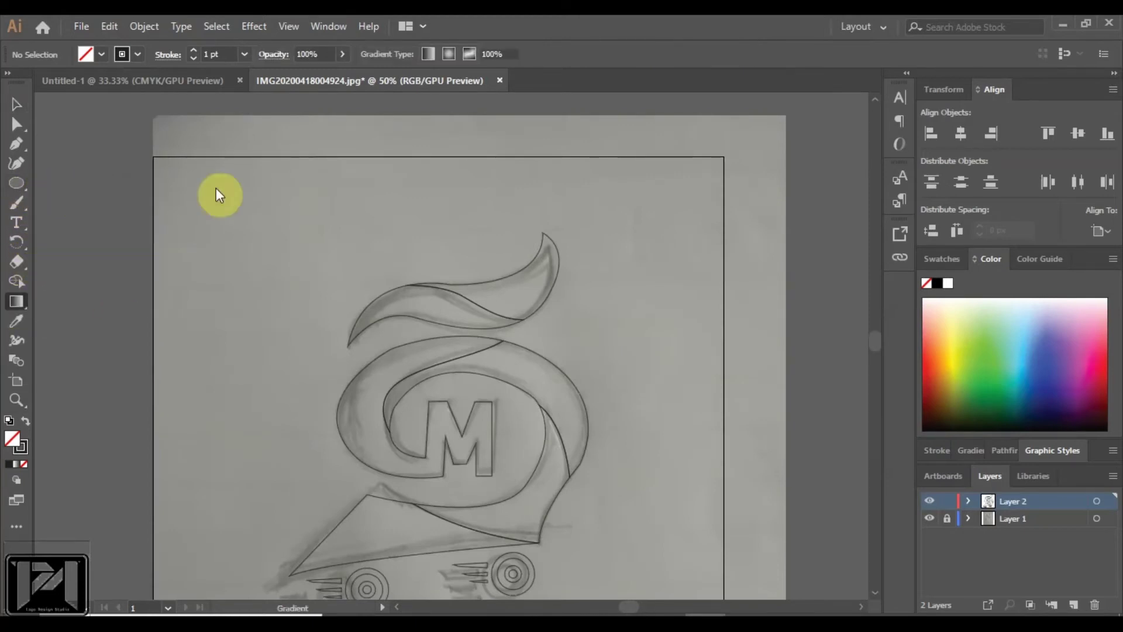
left_click_drag(250, 138, 317, 185)
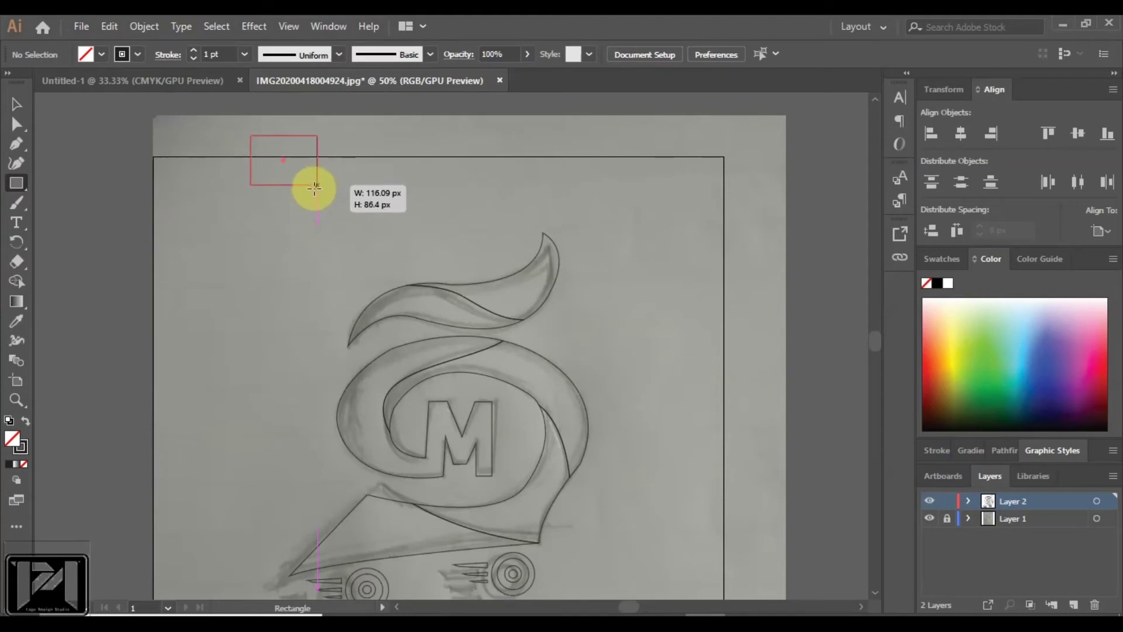
Step: Add a second rectangle of 116.0939 by 86.4 px beside the first and line up their upper edges
left_click(379, 134)
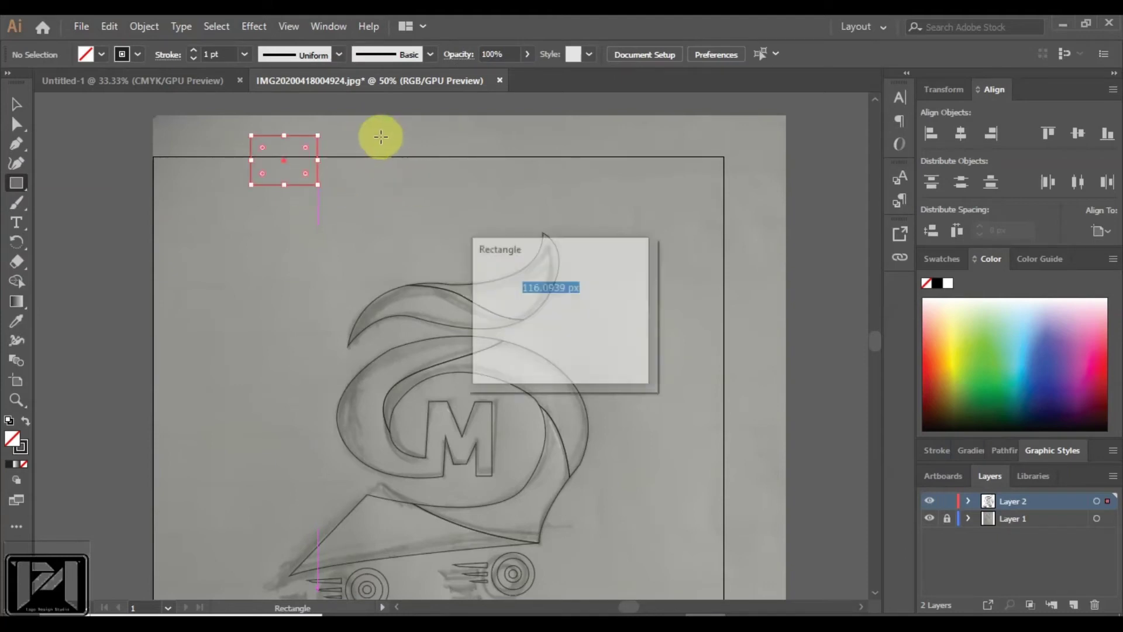
left_click(538, 349)
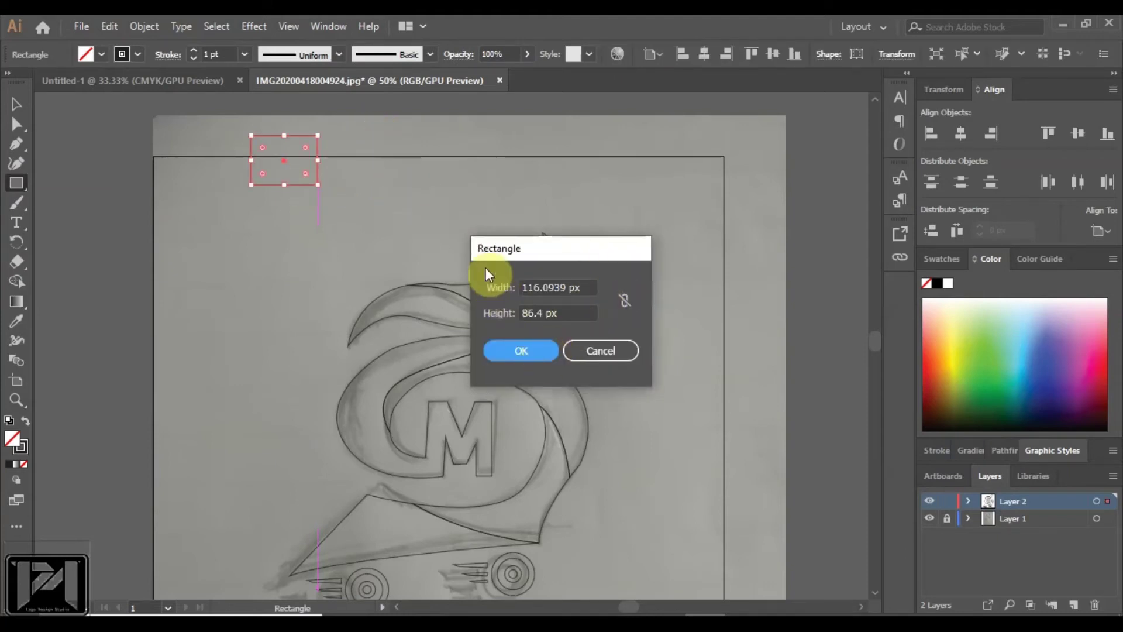
left_click(16, 104)
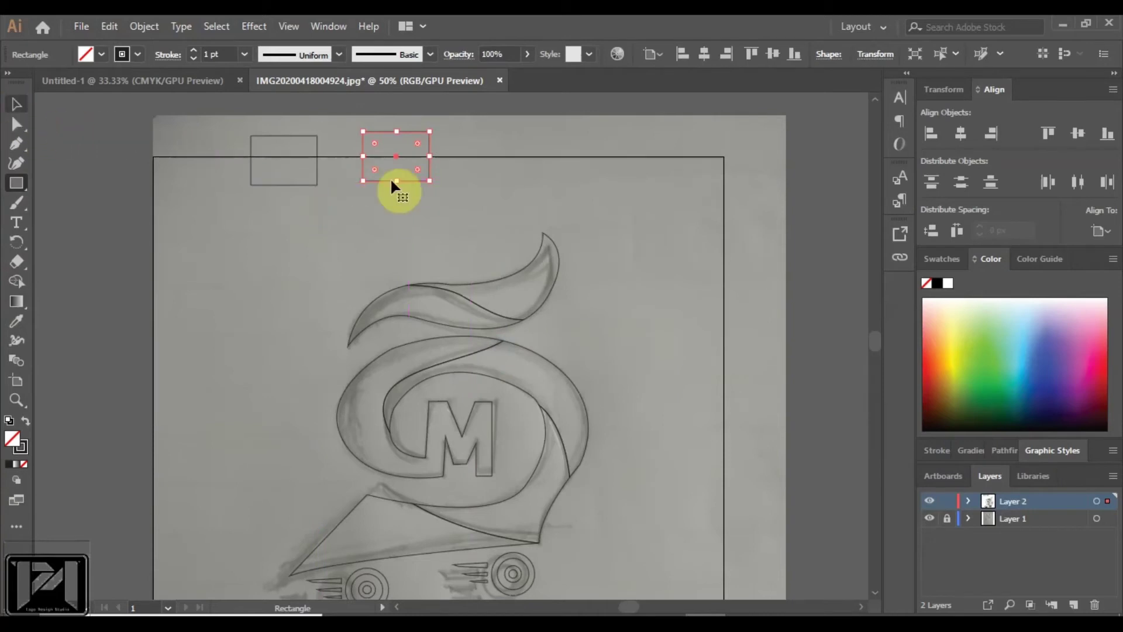
left_click_drag(411, 191, 501, 200)
left_click(245, 200)
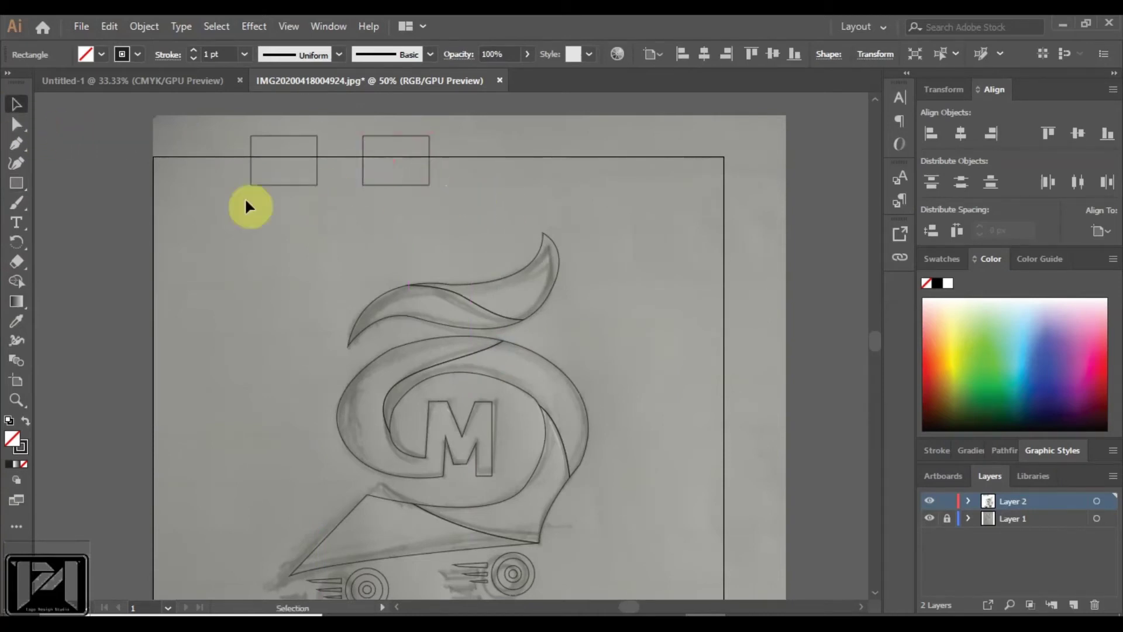
Step: Duplicate the second rectangle to its right to make a row of three equal rectangles
left_click(401, 178)
left_click(407, 186)
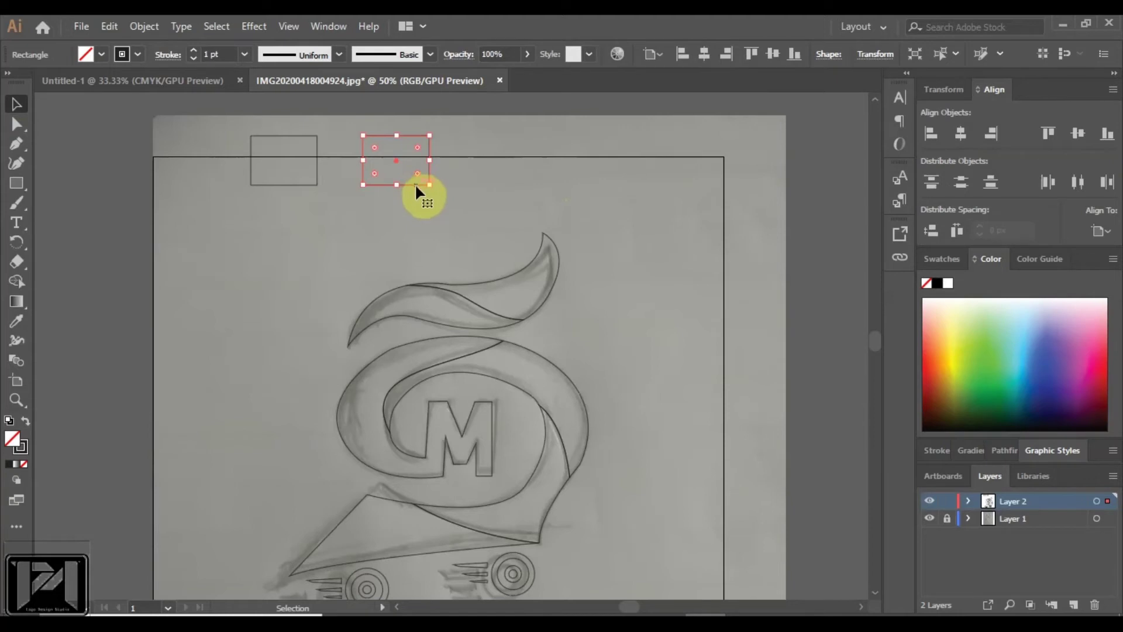
left_click_drag(415, 184, 519, 187)
left_click(376, 188)
Step: Remove the stroke from the first rectangle in the row, leaving its fill set to none
left_click(293, 186)
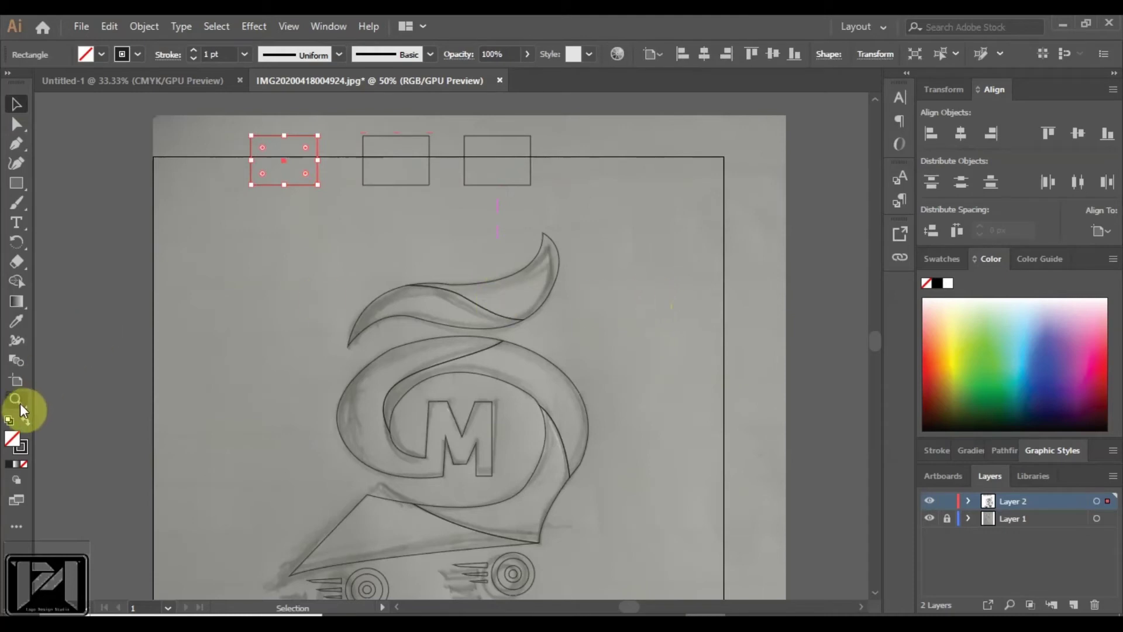
left_click(101, 54)
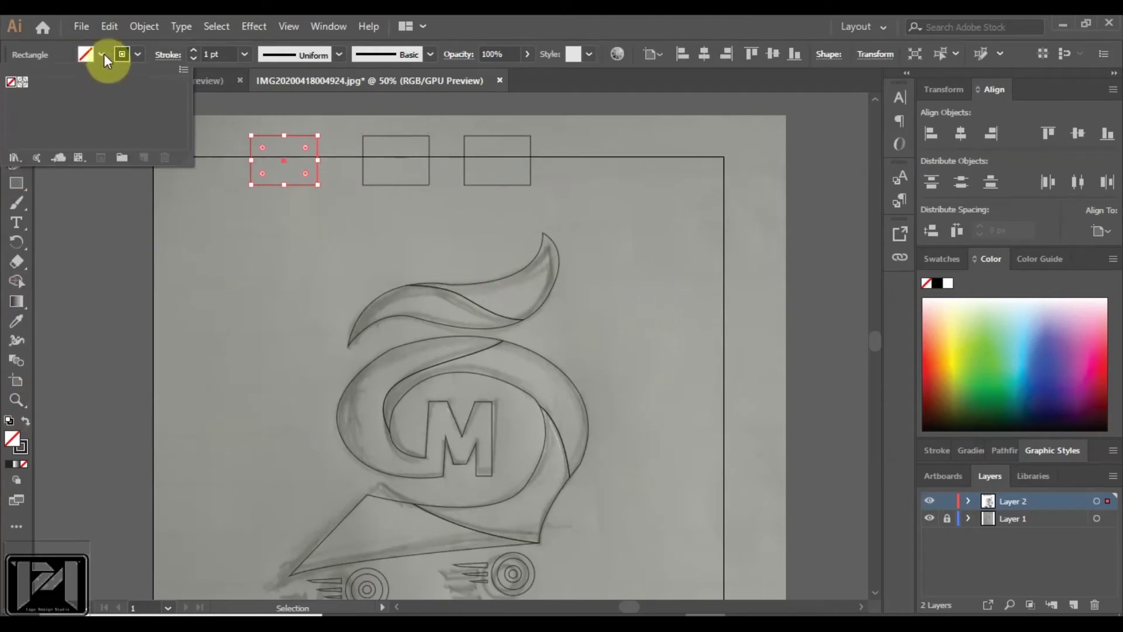
left_click(104, 54)
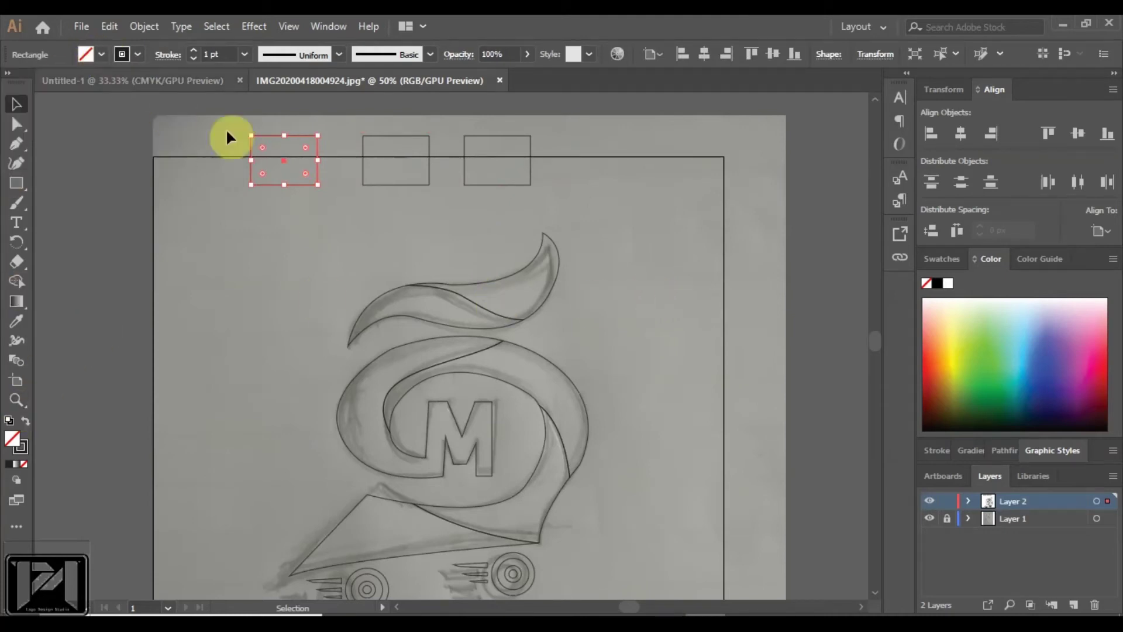
left_click(24, 464)
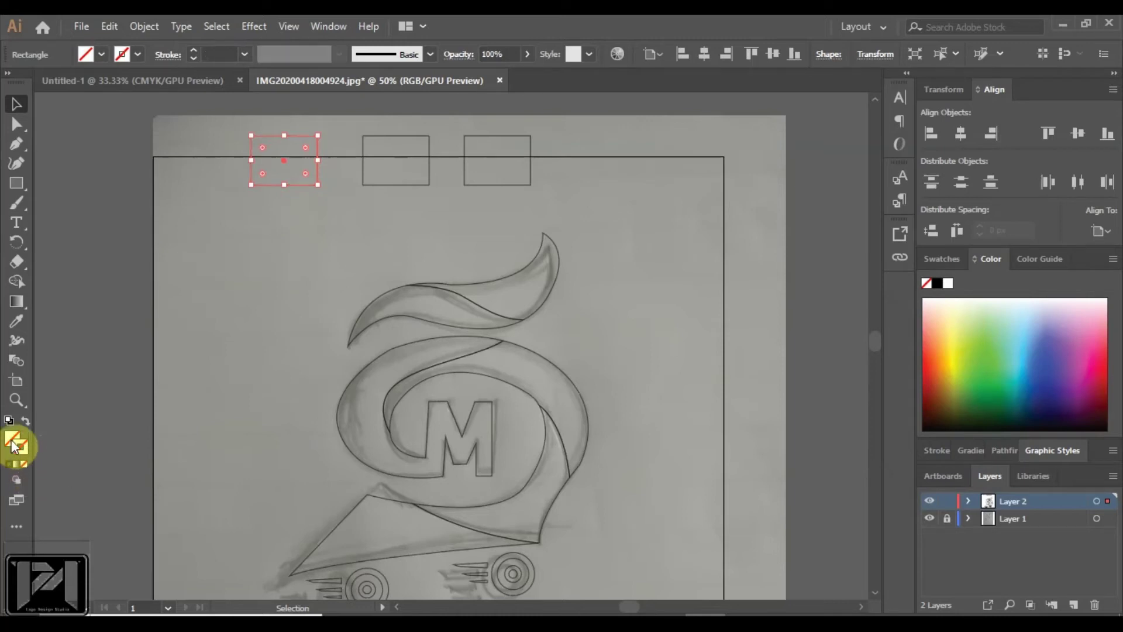
left_click(103, 55)
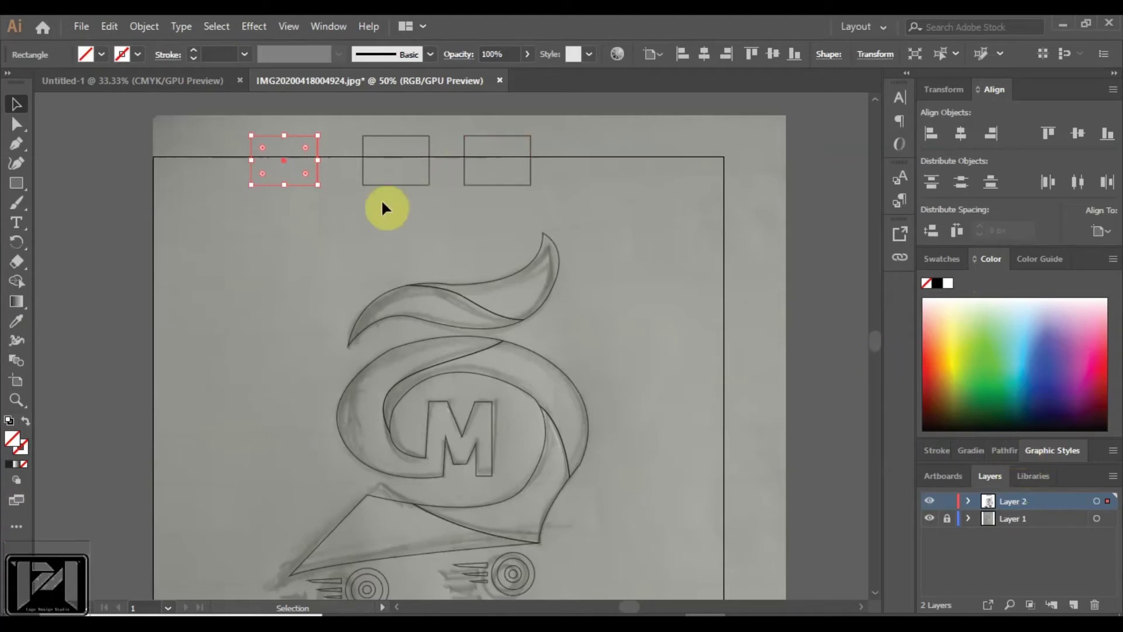
key("Delete")
left_click(232, 133)
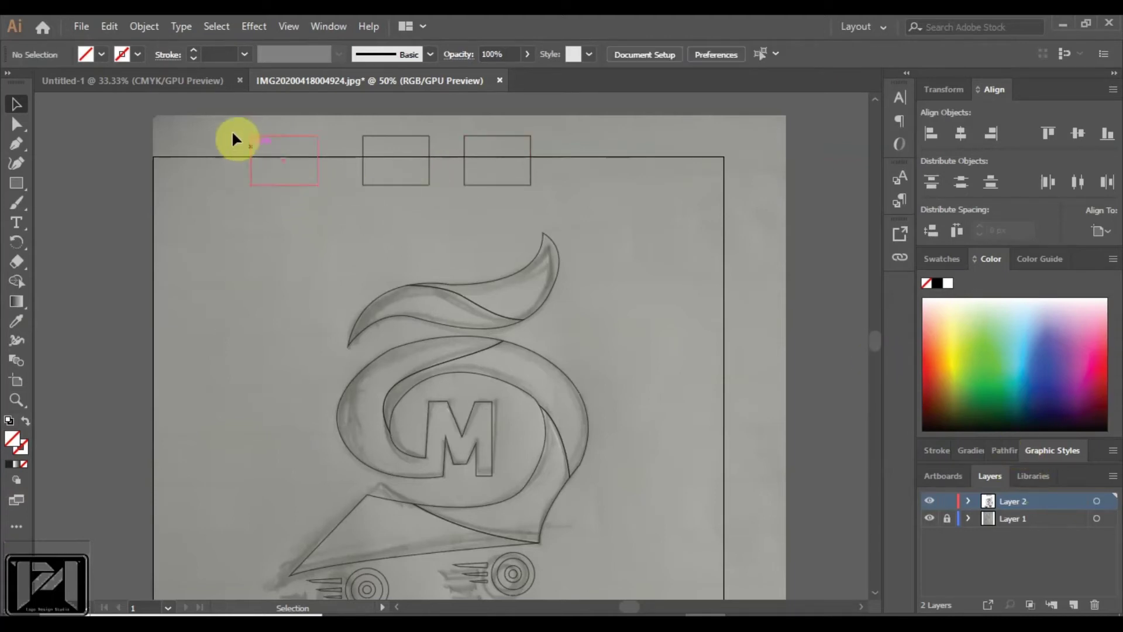
key("ctrl+z")
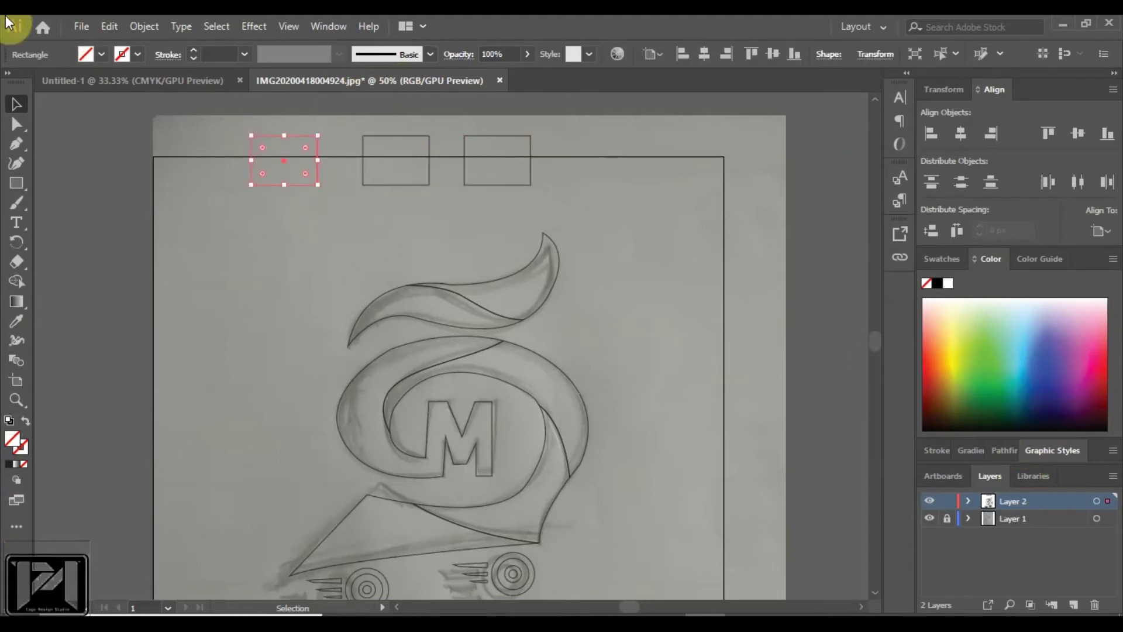
left_click(101, 55)
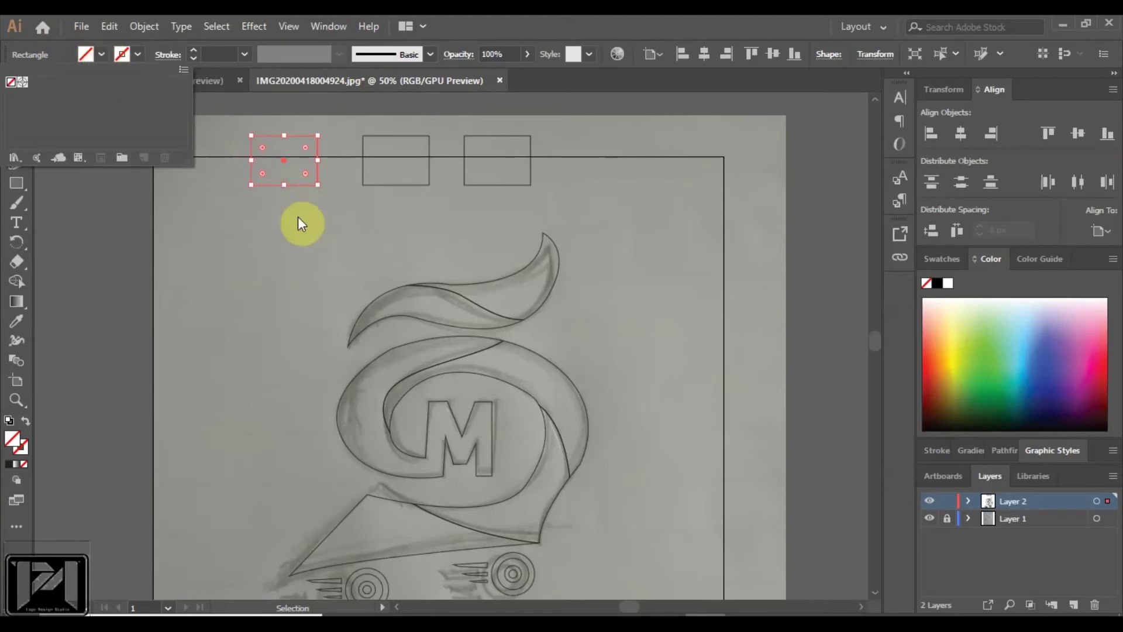
left_click(246, 147)
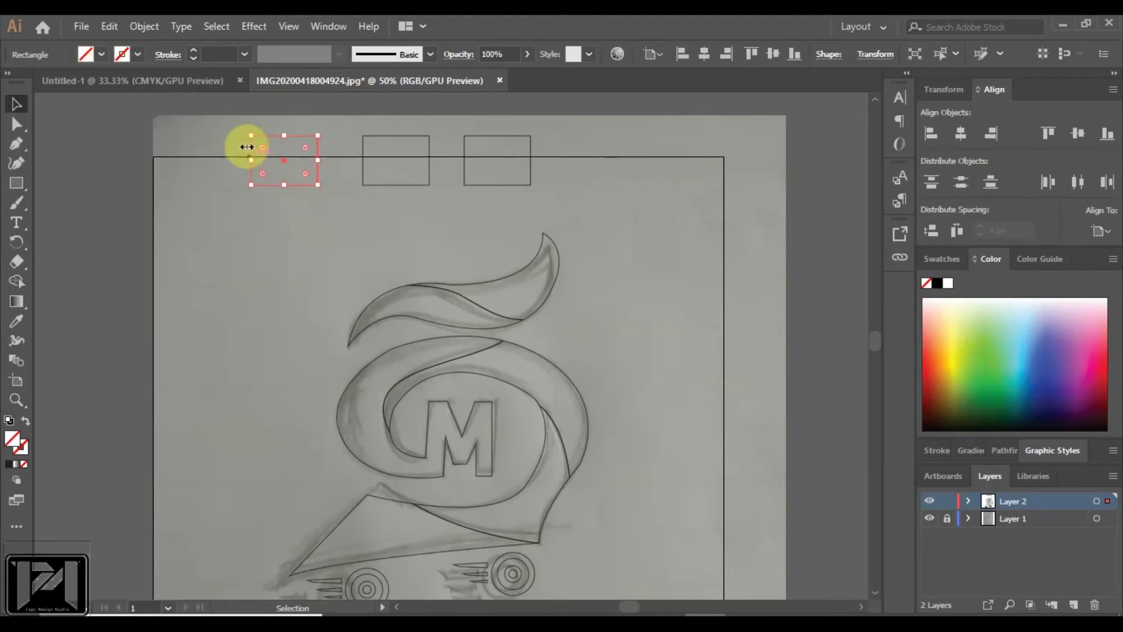
Step: Fill the three rectangles above the logo sketch with green, light blue and dark blue, from first to last
left_click(985, 368)
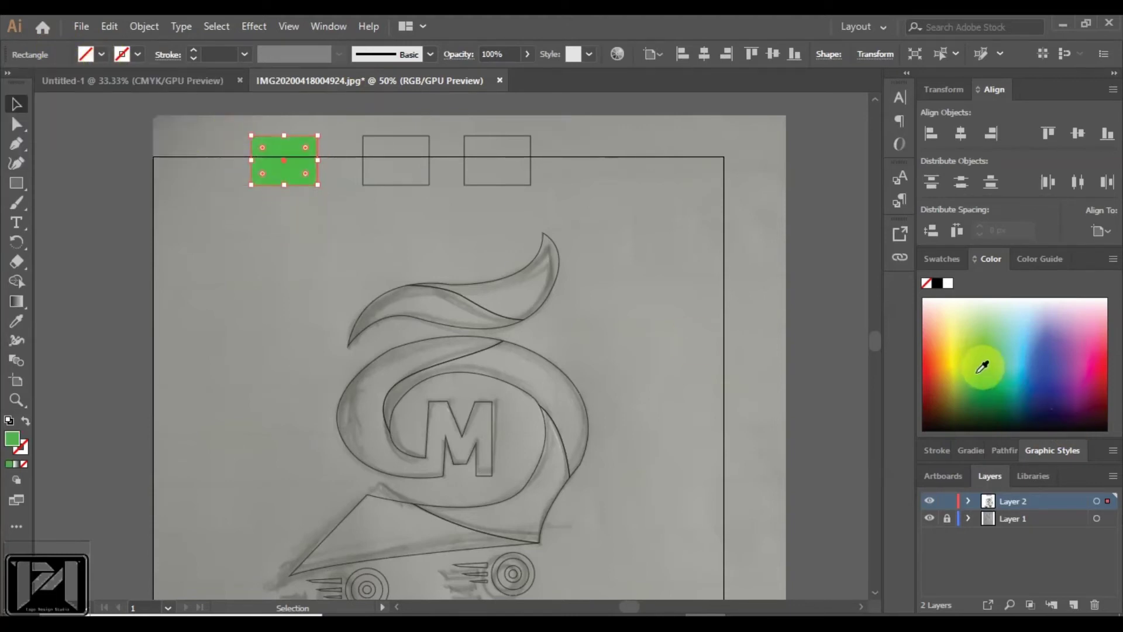
left_click(429, 153)
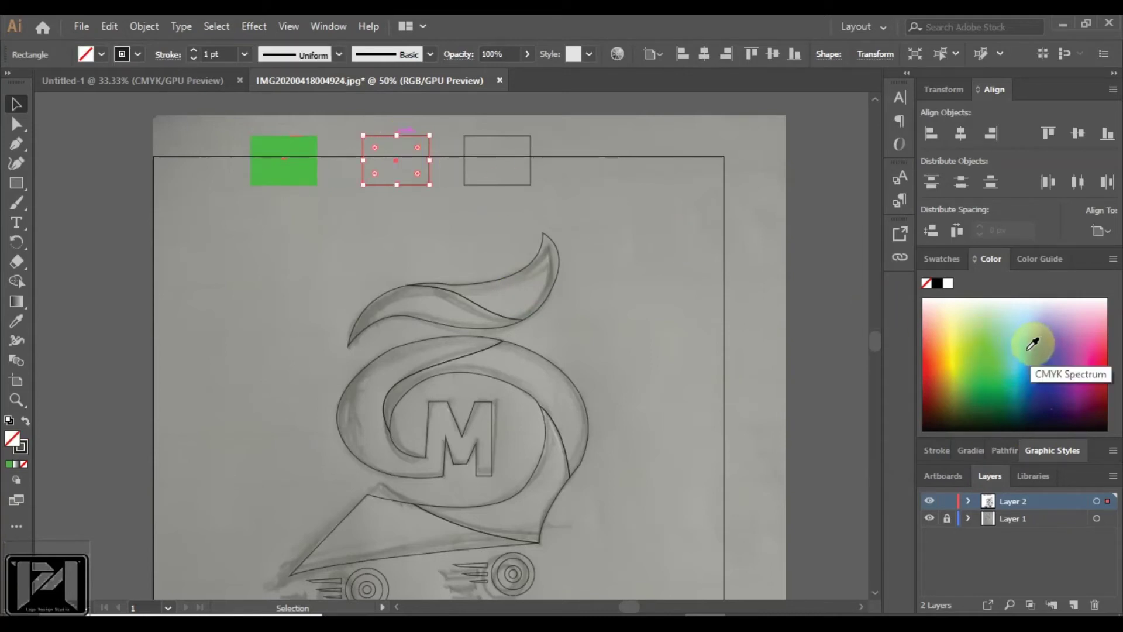
left_click(976, 329)
left_click(520, 143)
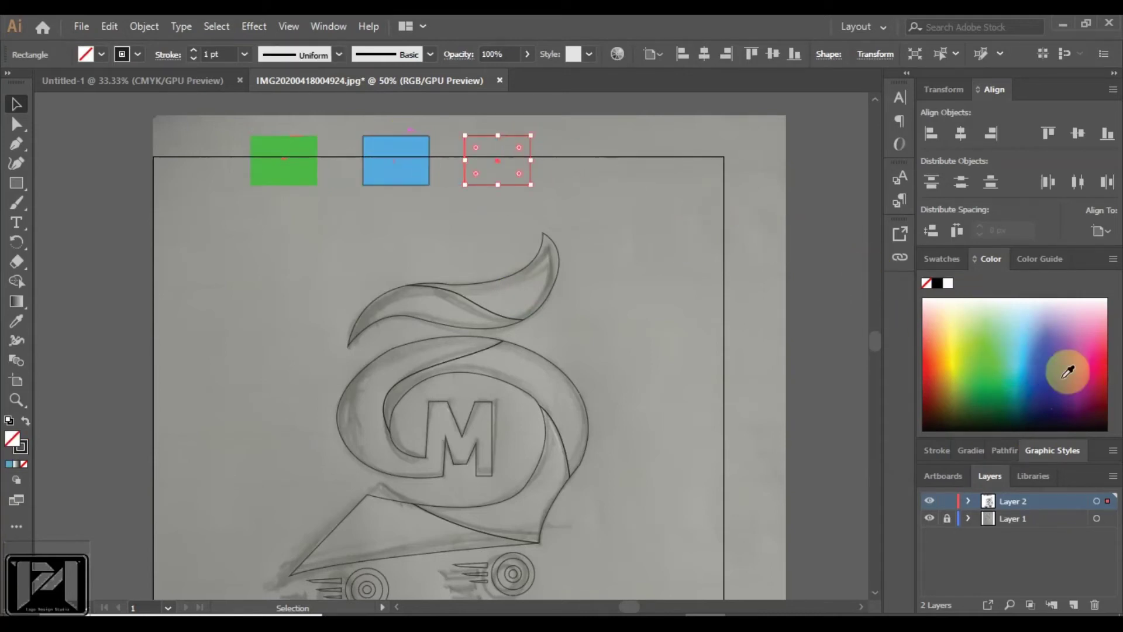
left_click(1050, 386)
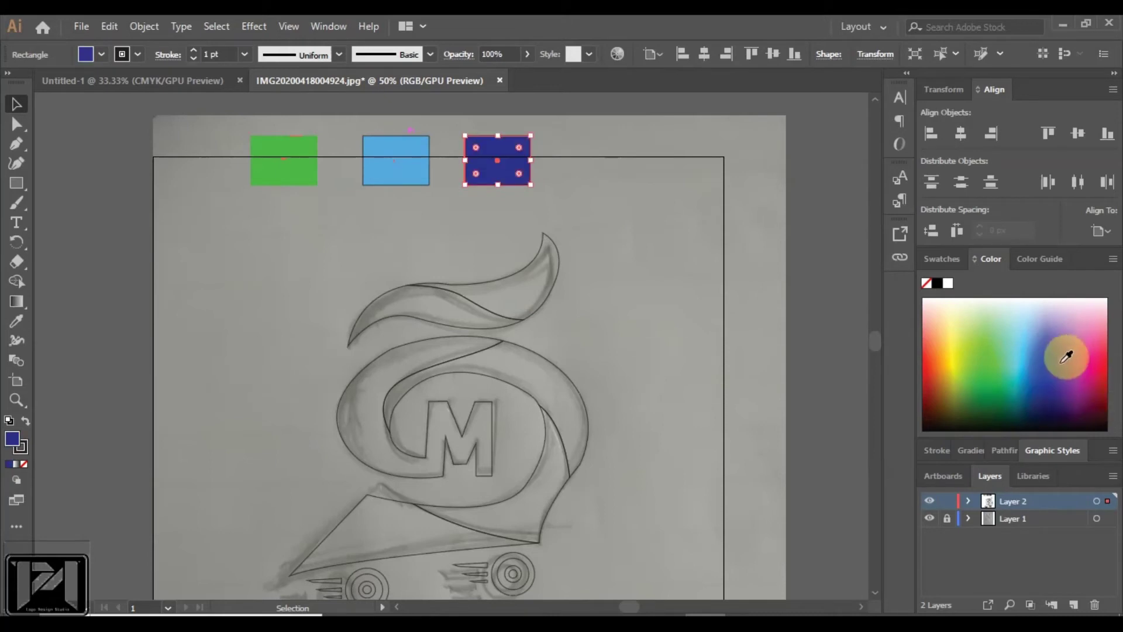
left_click(591, 223)
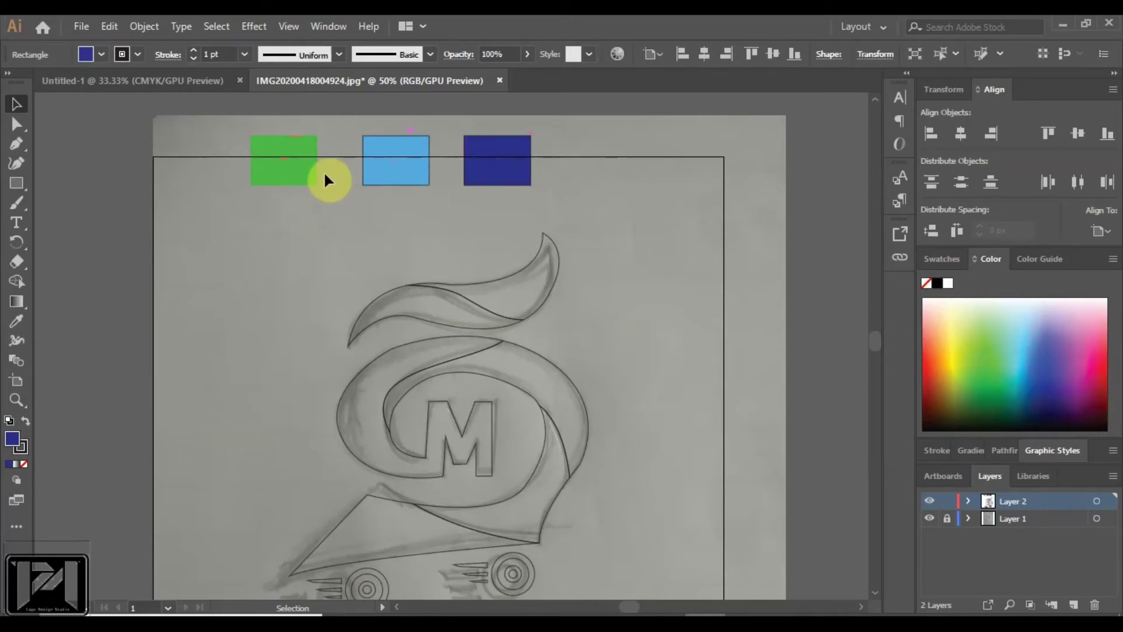
Step: Replace the green rectangle's solid fill with the default white-to-black linear gradient
left_click(307, 171)
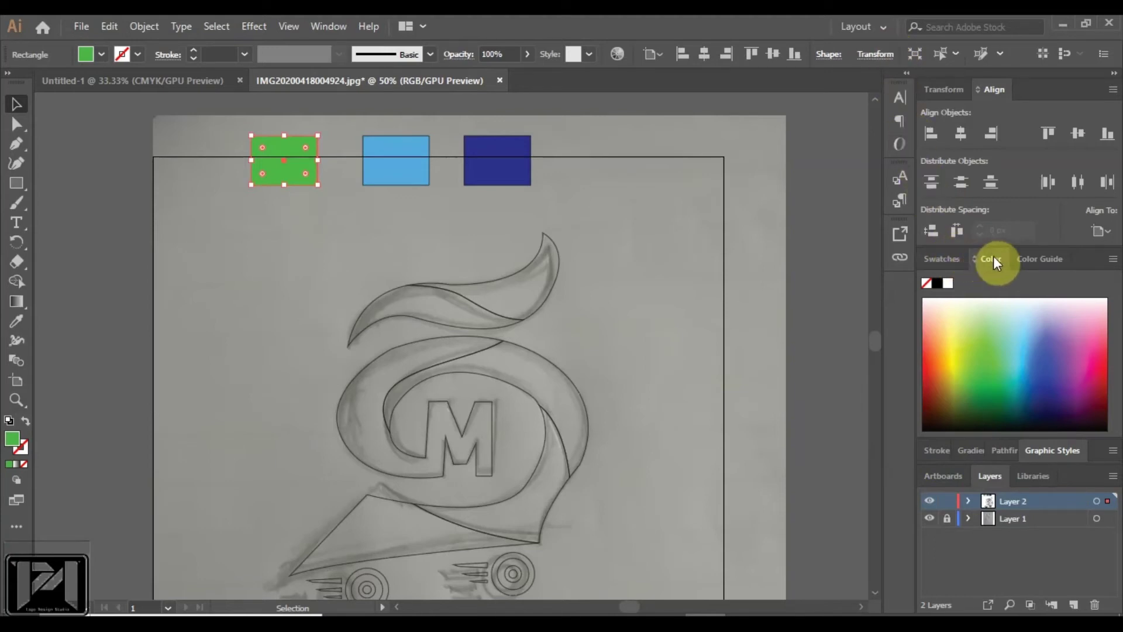
left_click(1023, 261)
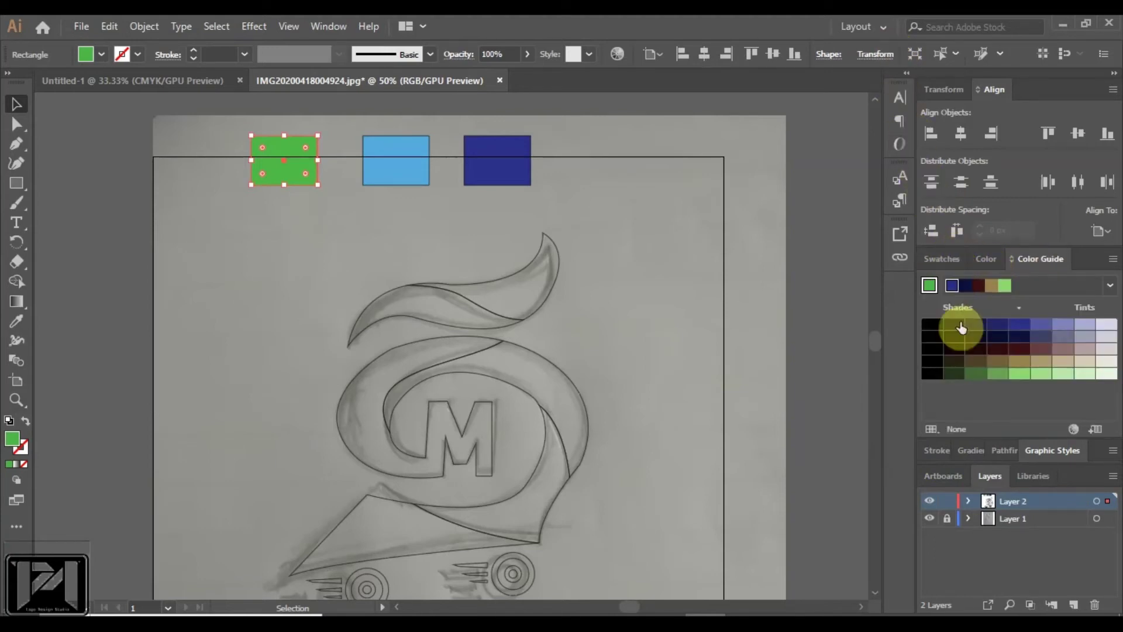
left_click(968, 452)
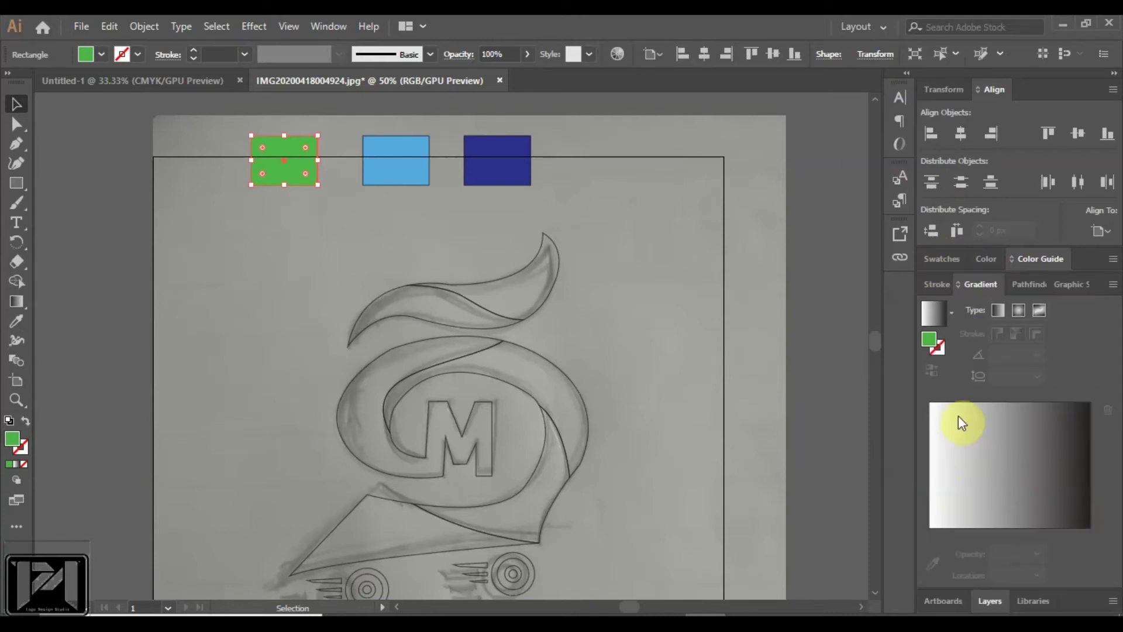
left_click(948, 318)
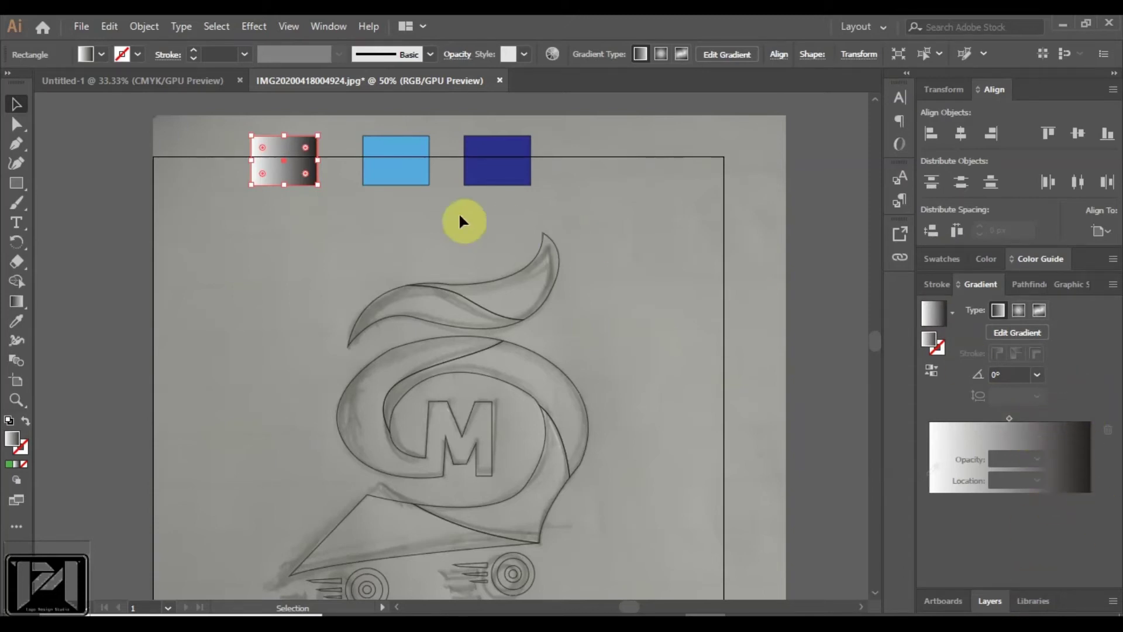
left_click(288, 169)
left_click(589, 288)
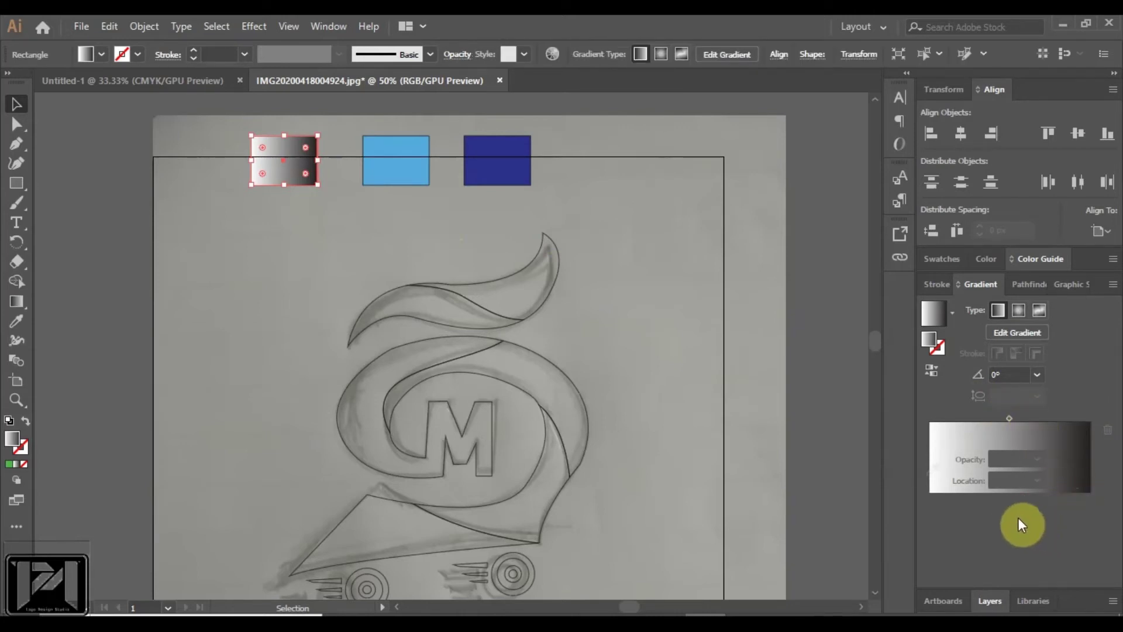
Step: Edit the first rectangle's gradient and recolour its black end stop medium green from the High Contrast 1 harmony
left_click(1010, 332)
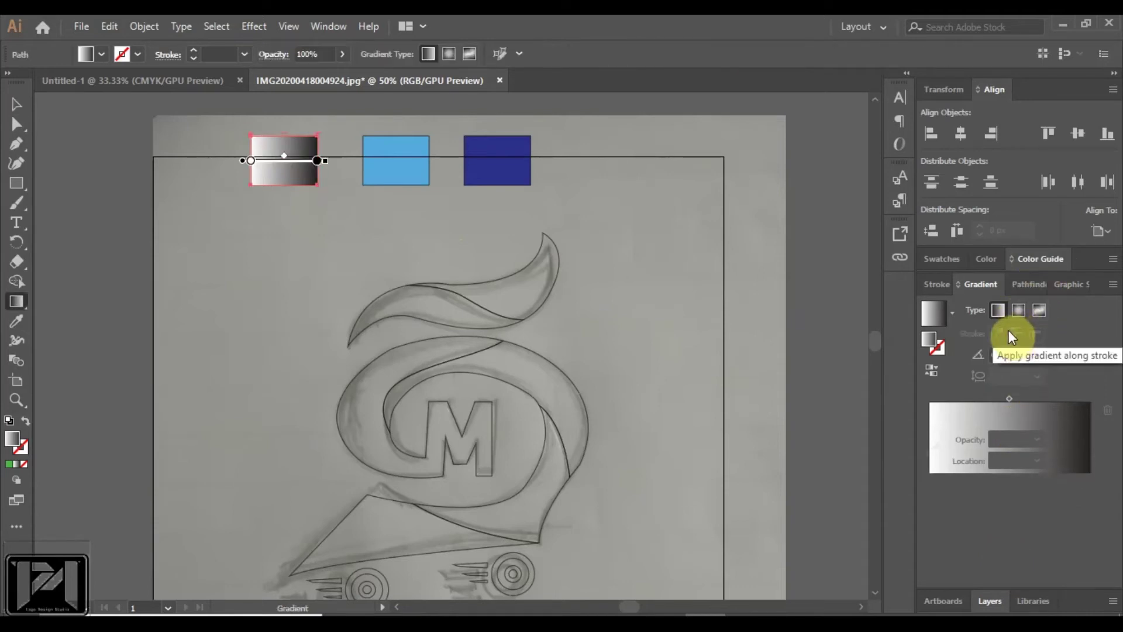
left_click(316, 161)
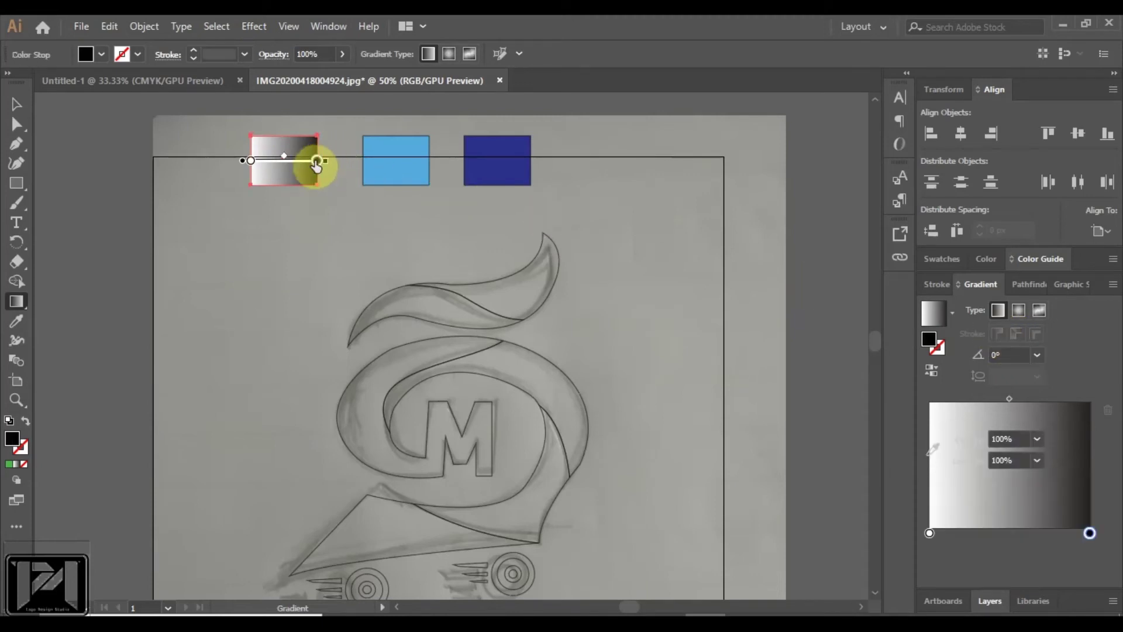
double_click(316, 161)
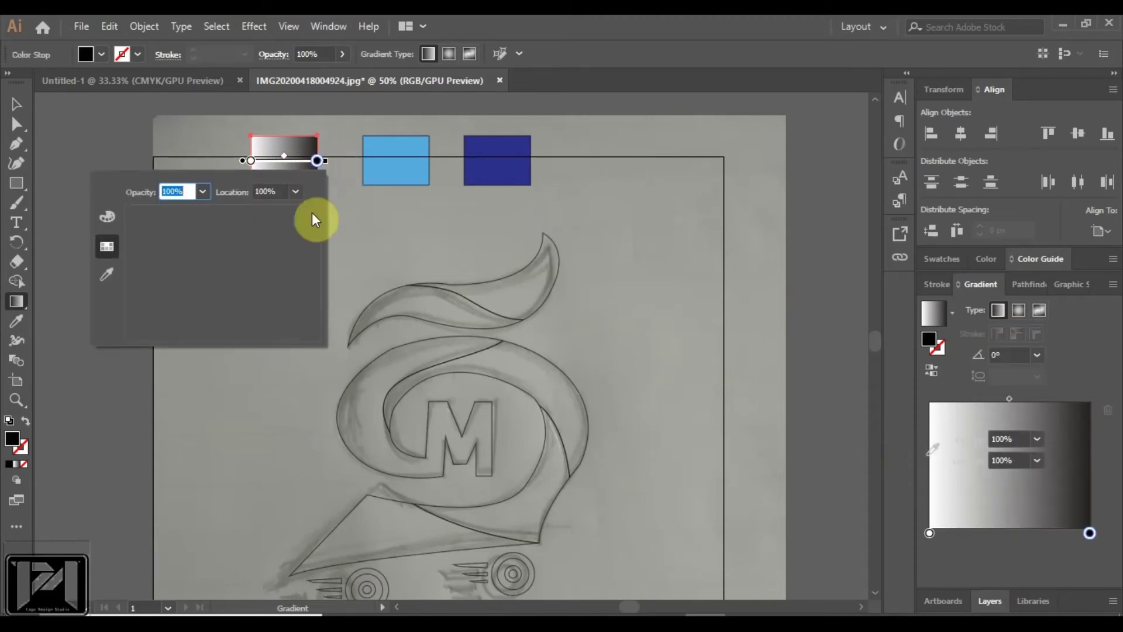
left_click(107, 273)
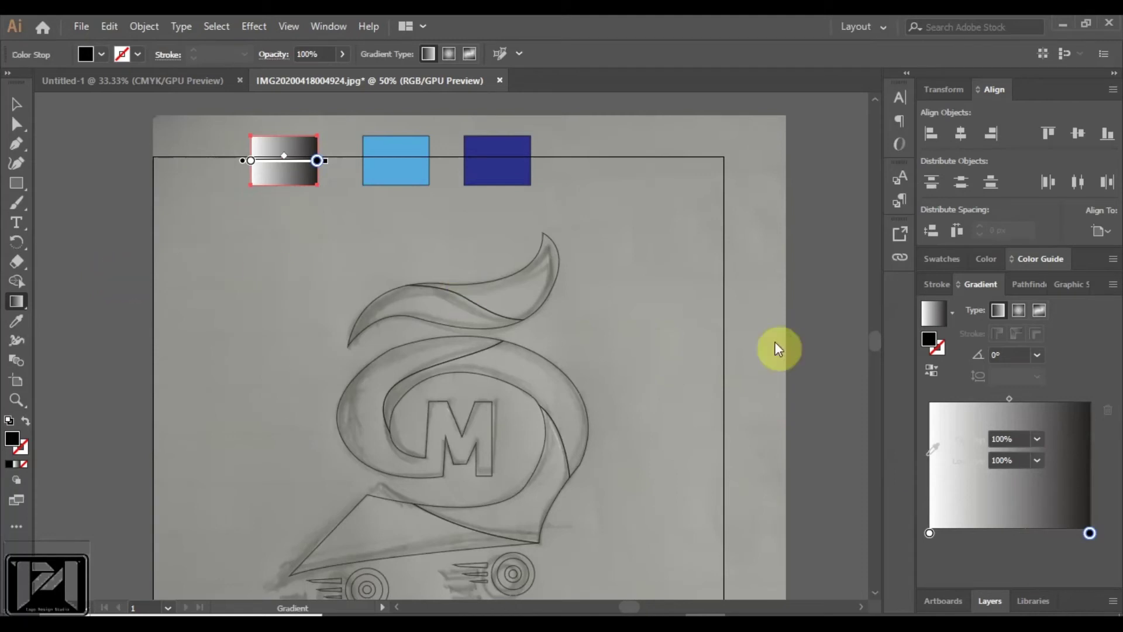
left_click(1044, 259)
left_click(1109, 287)
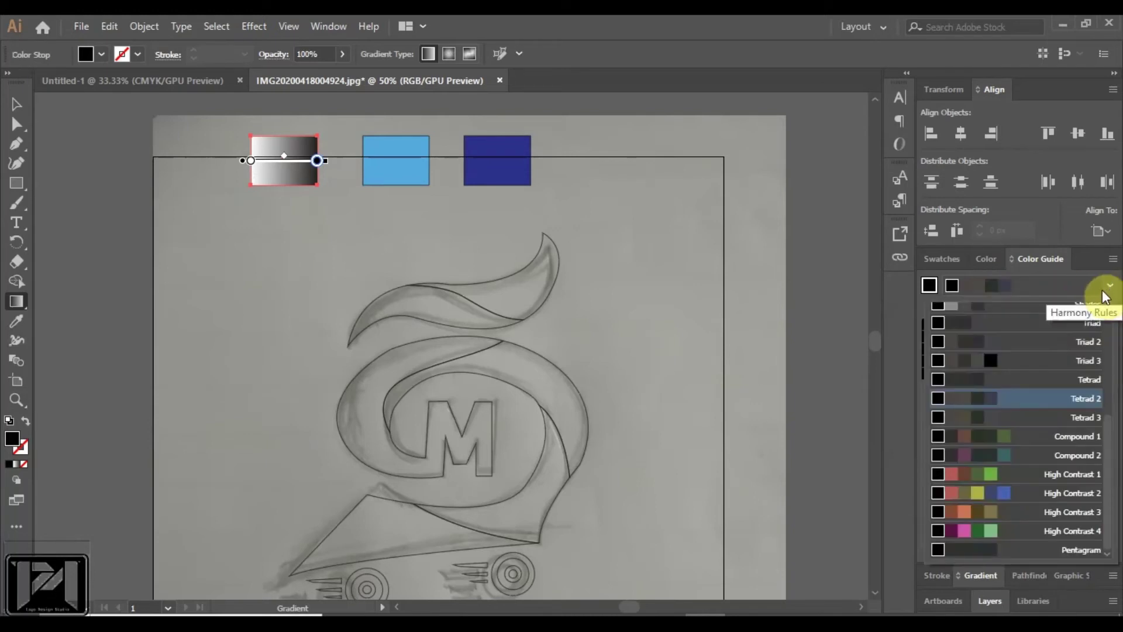
left_click(985, 475)
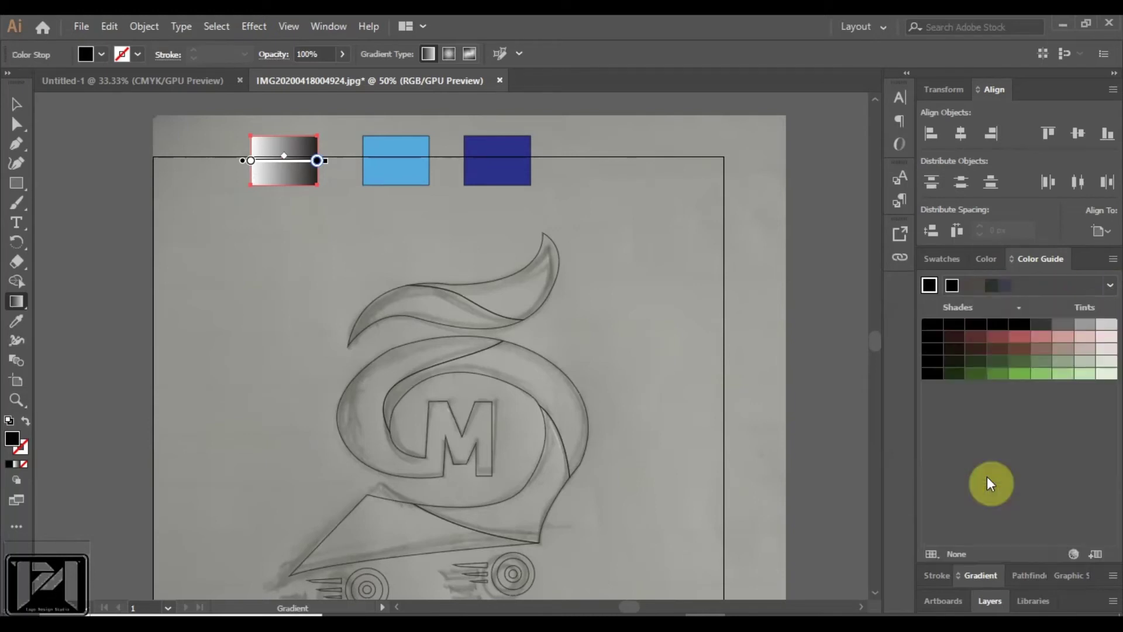
left_click(1018, 377)
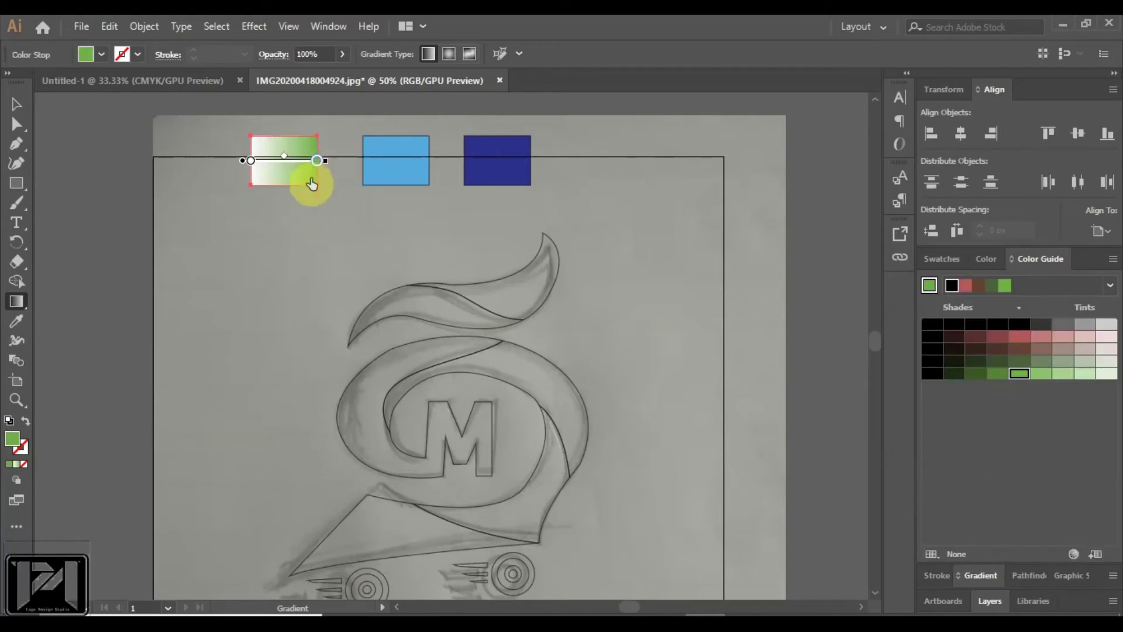
Step: Recolour the white start stop of the first rectangle's gradient dark green using the High Contrast 4 harmony
left_click(251, 161)
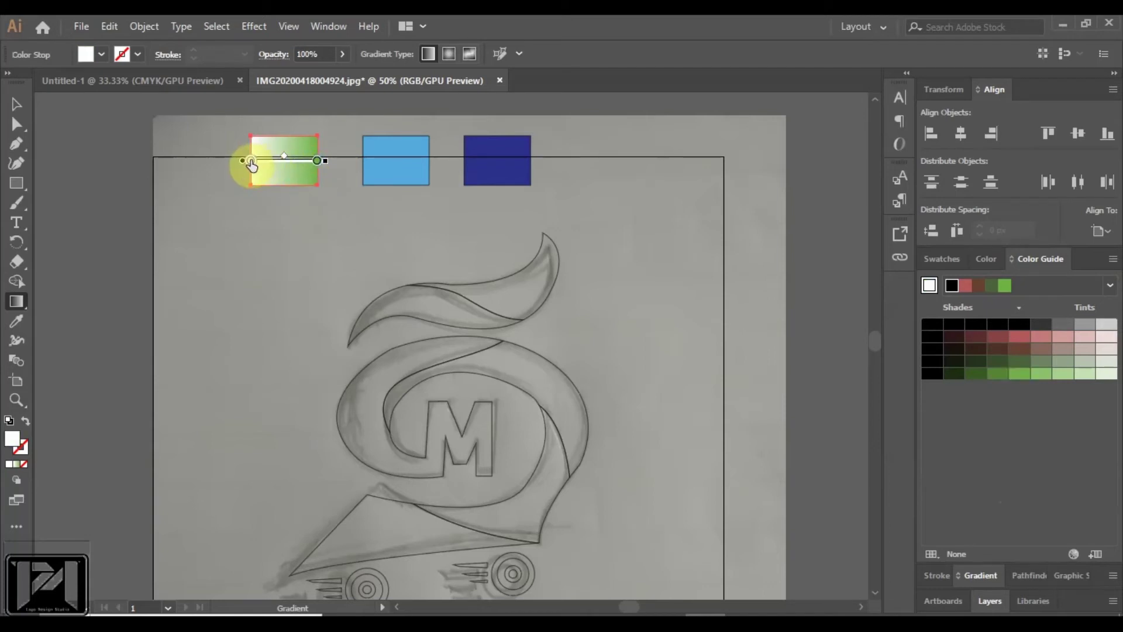
double_click(251, 162)
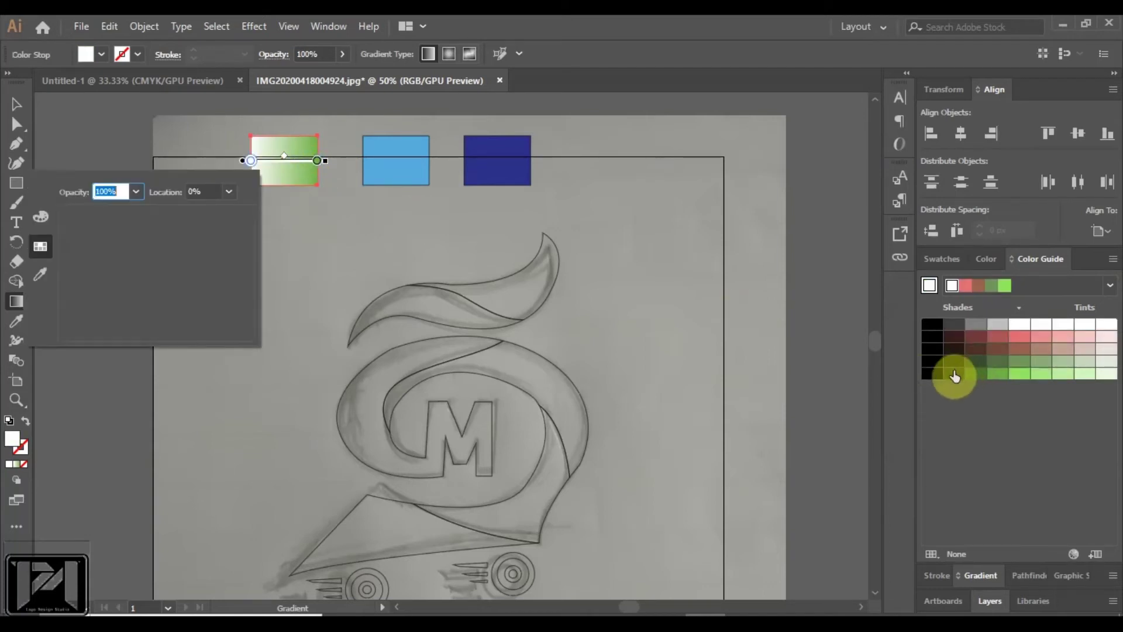
left_click(954, 377)
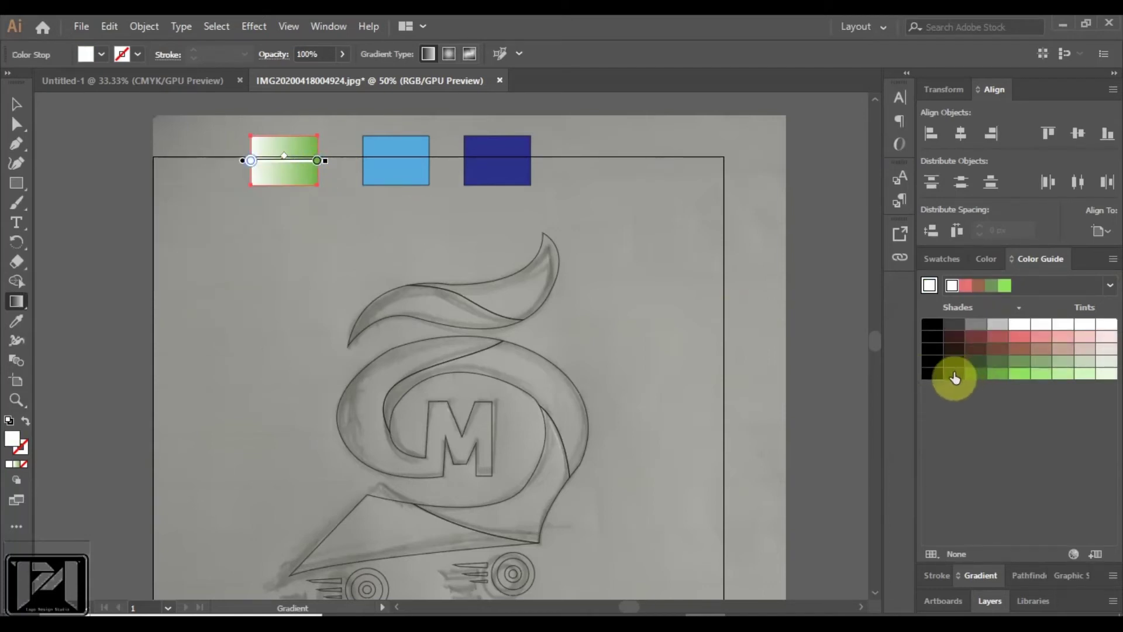
left_click(1109, 286)
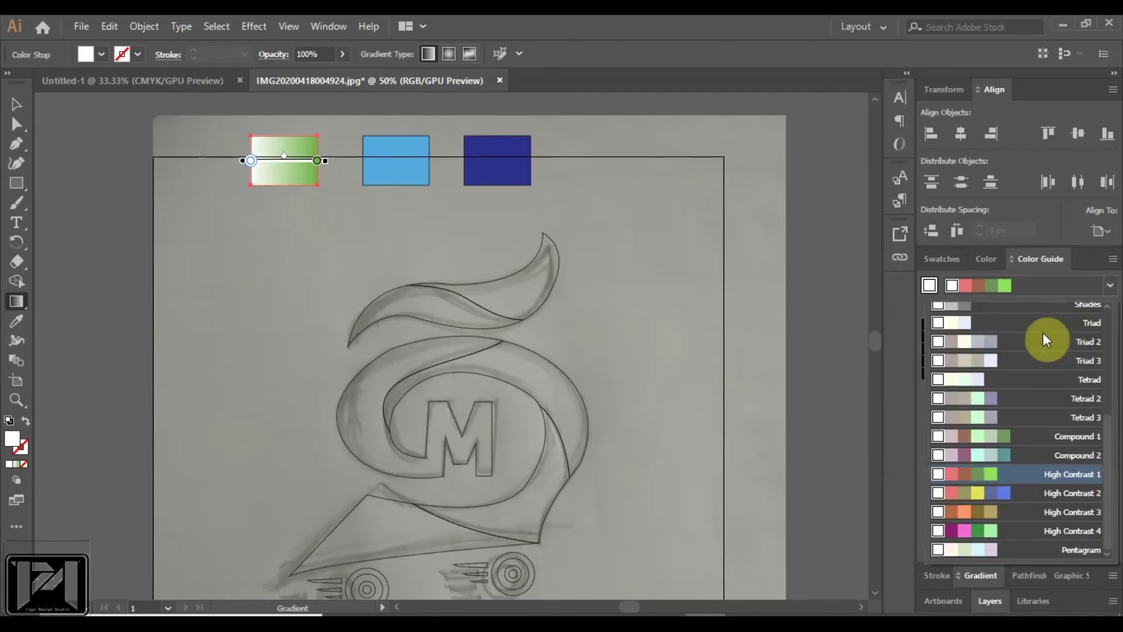
left_click(988, 529)
left_click(978, 368)
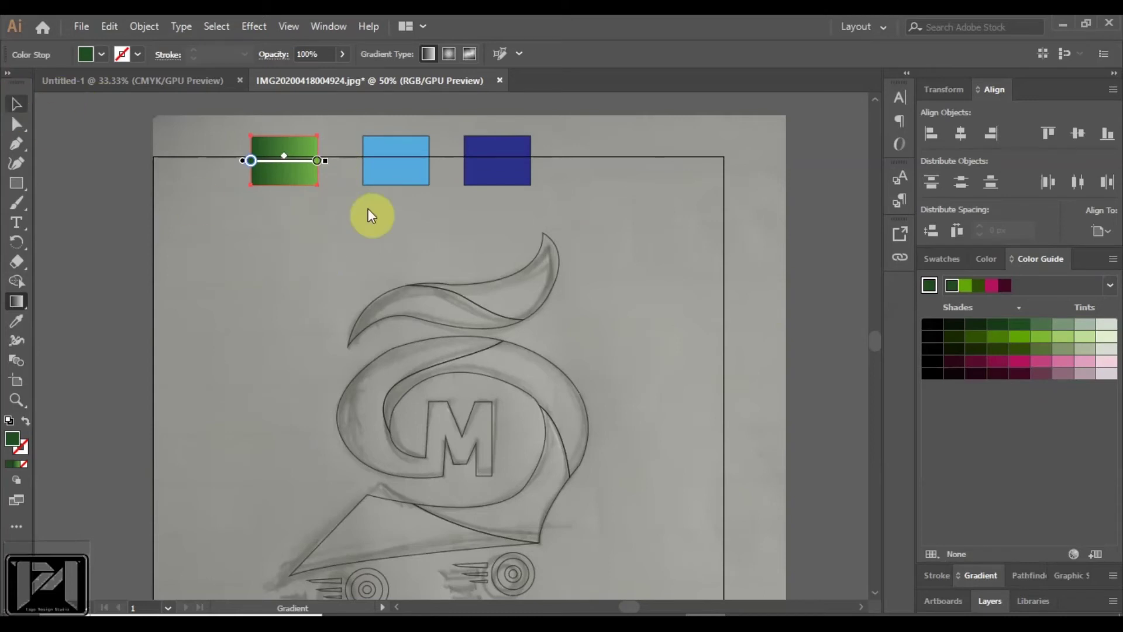
key("v")
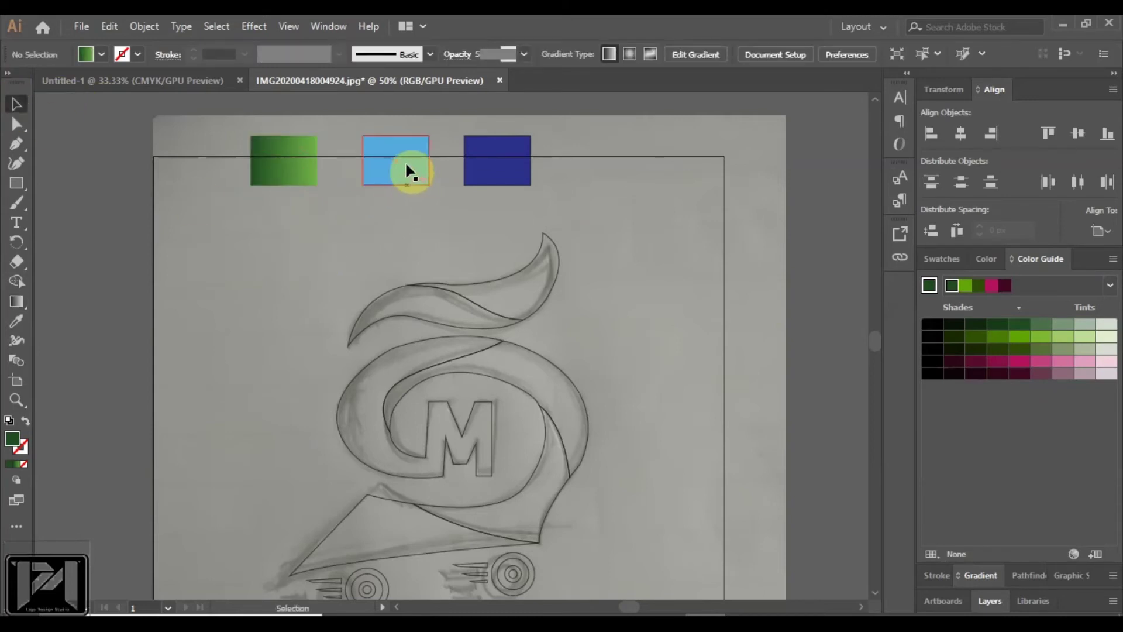
Step: Apply the dark-to-light green linear gradient to the light blue rectangle and open that gradient for editing
left_click(396, 143)
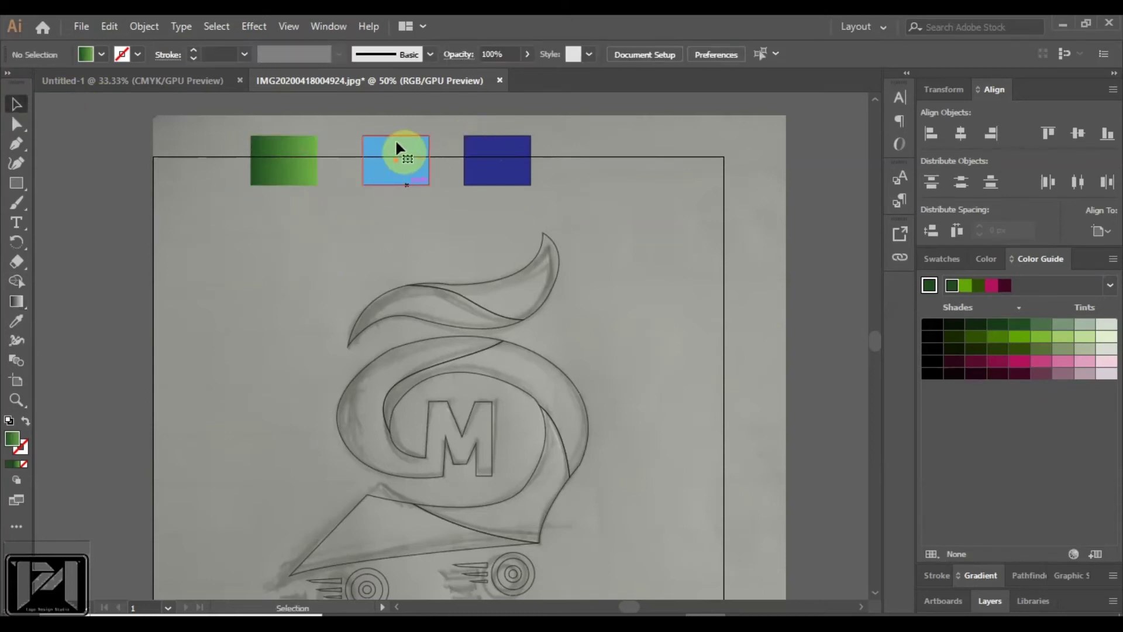
left_click(980, 576)
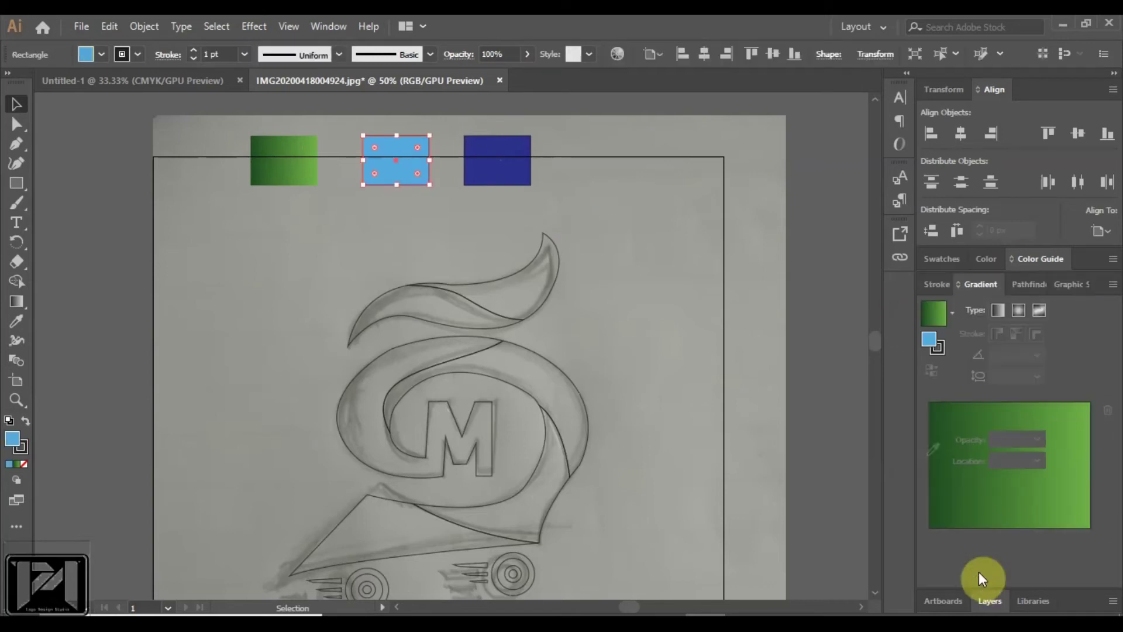
left_click(951, 313)
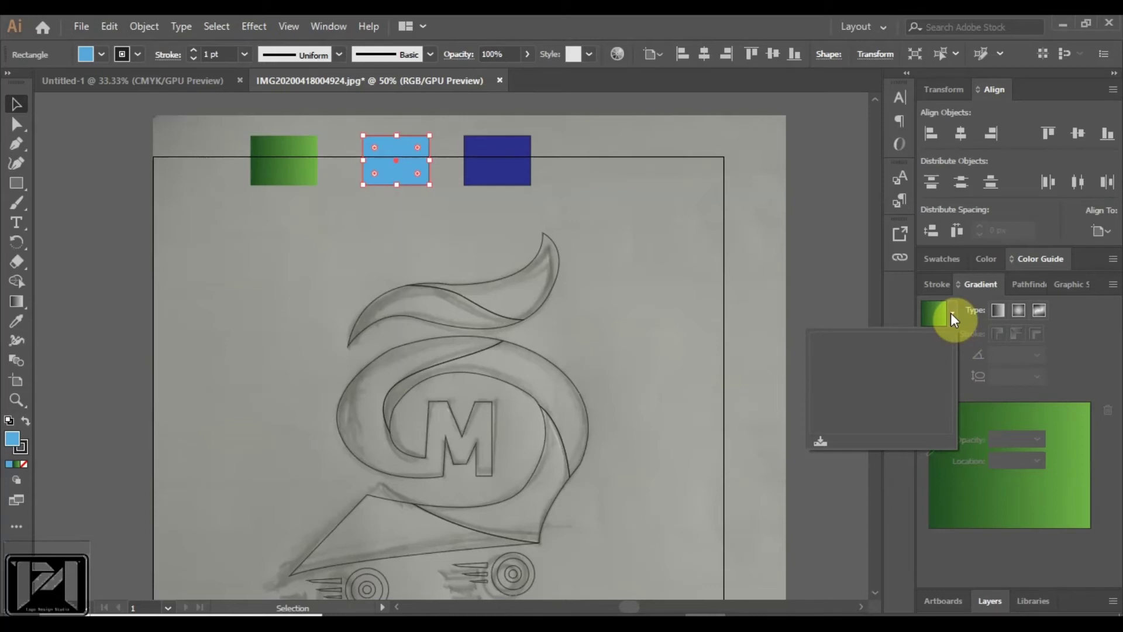
left_click(1016, 374)
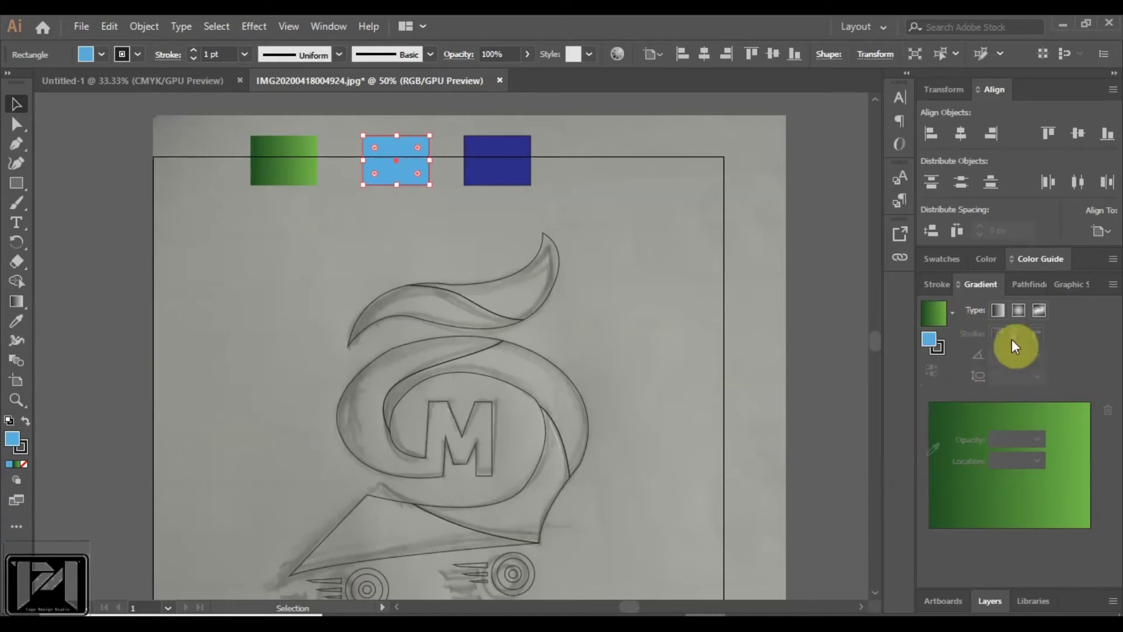
left_click(933, 312)
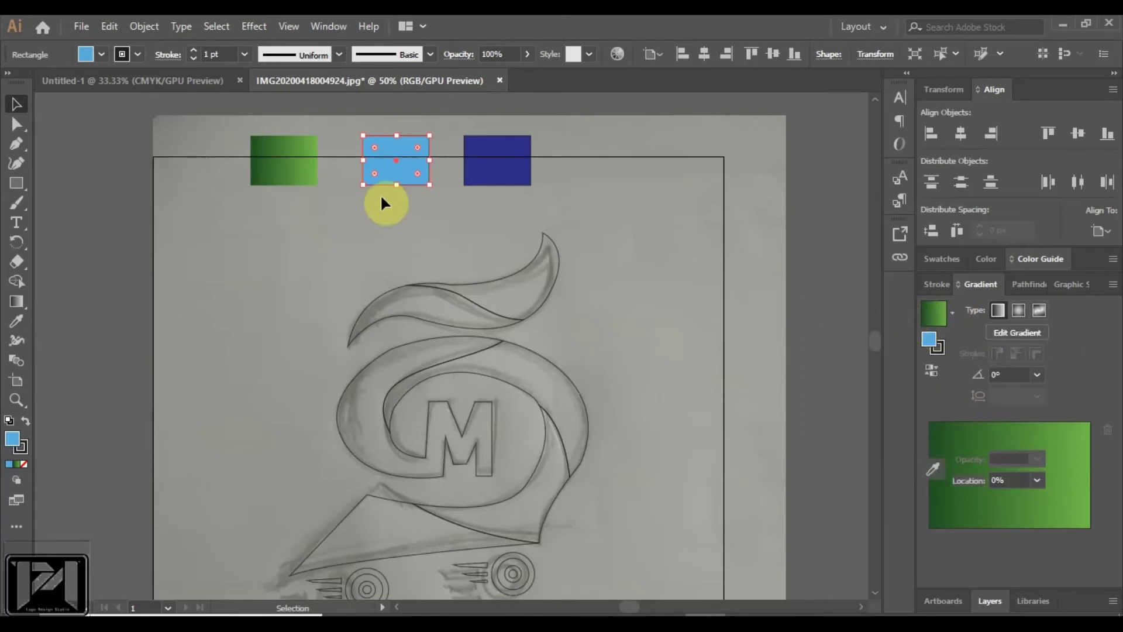
left_click(1019, 331)
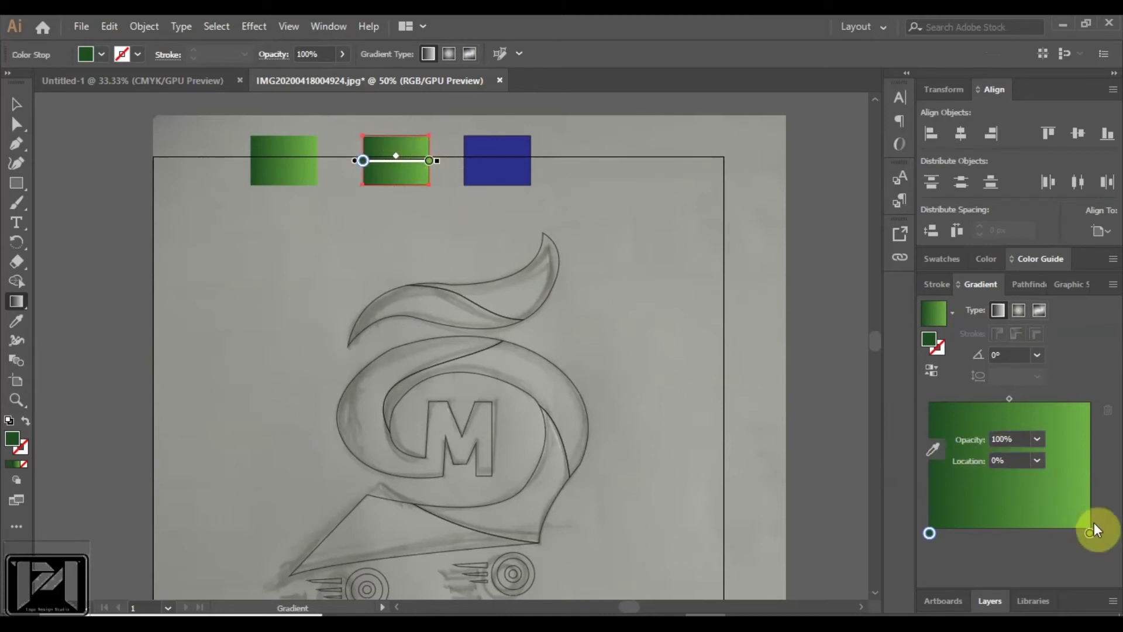
Step: Recolour the middle rectangle's gradient with the High Contrast 3 harmony: bright blue end stop and dark navy start stop
left_click(932, 453)
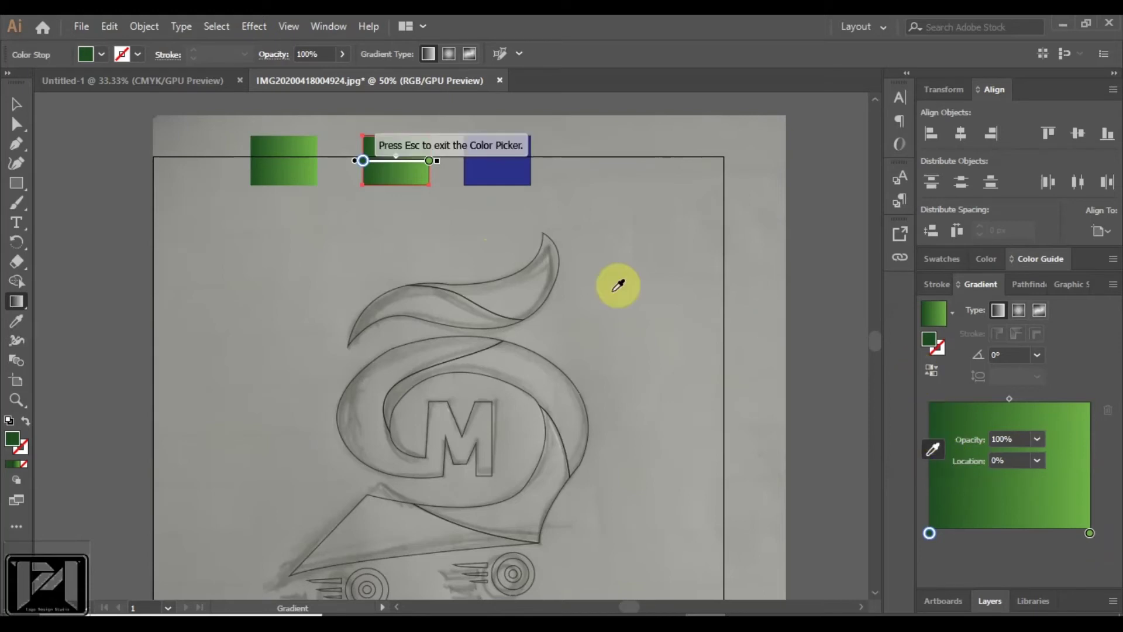
left_click(429, 161)
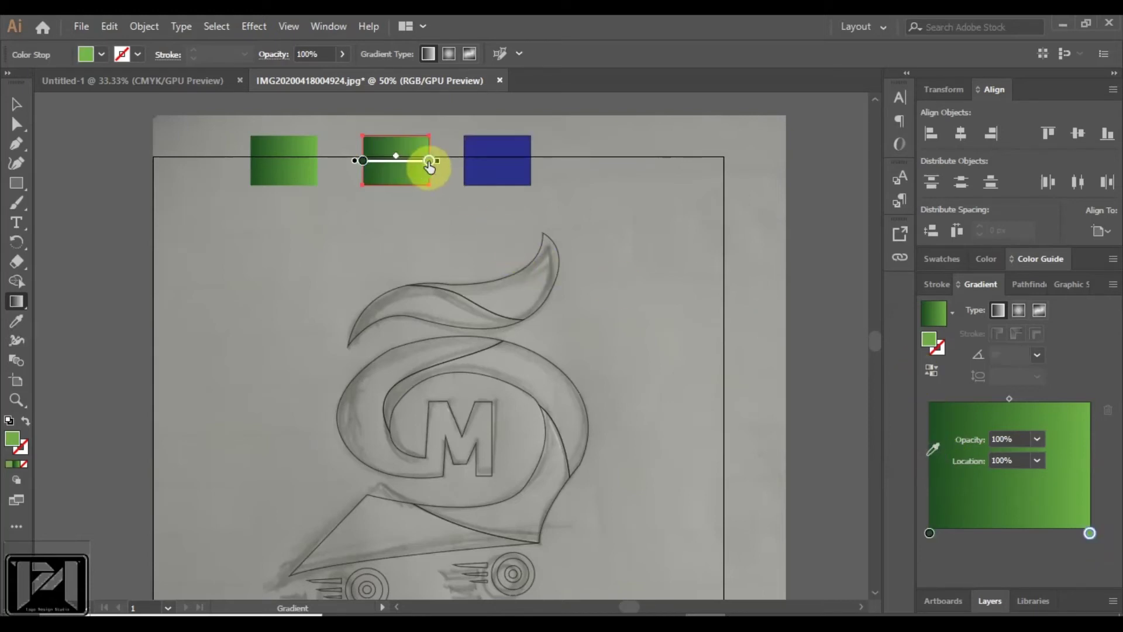
double_click(429, 161)
key("Escape")
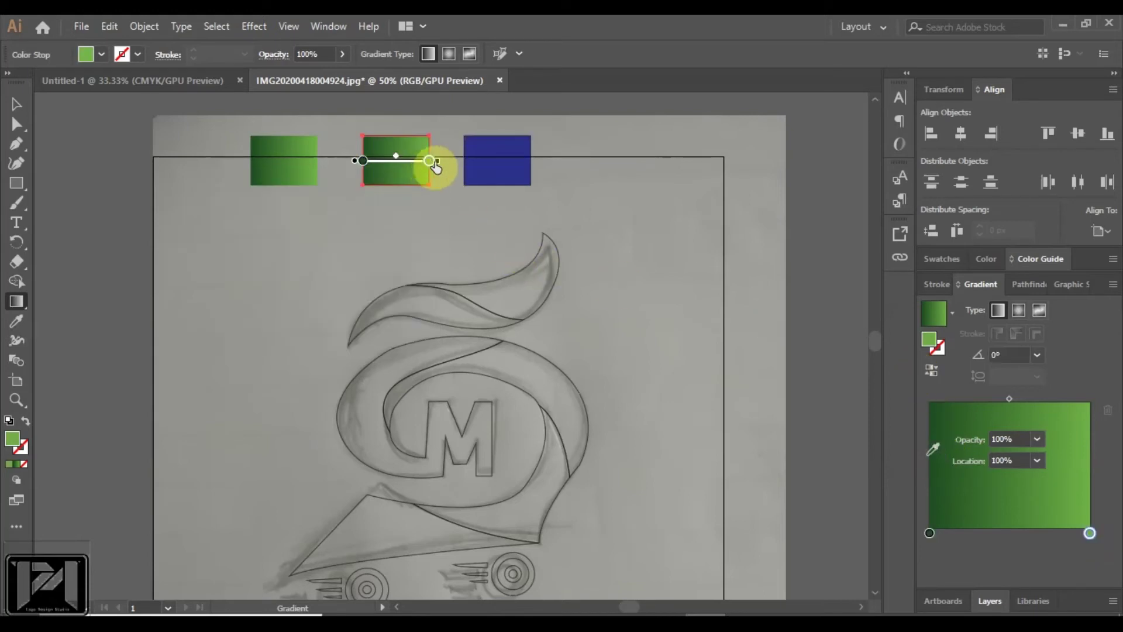
left_click(1043, 259)
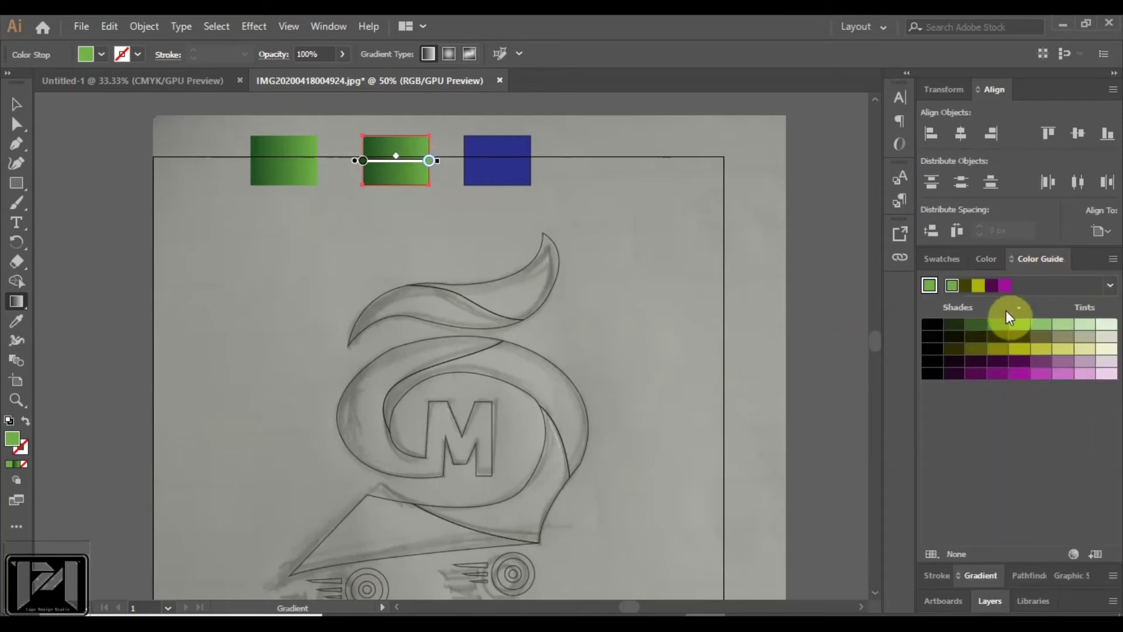
left_click(1107, 293)
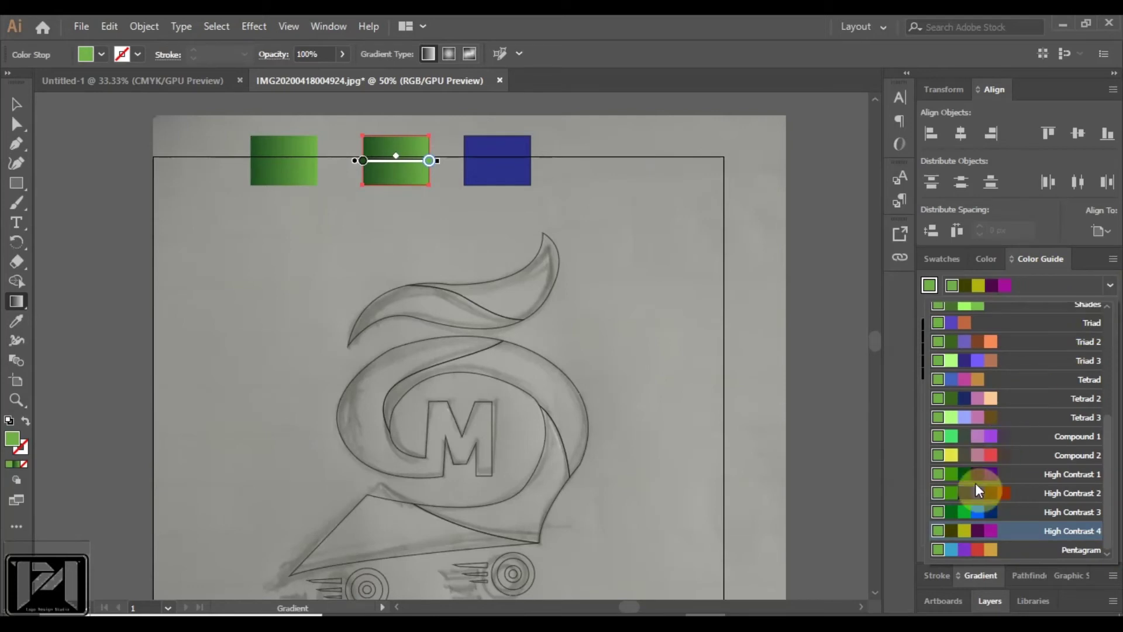
left_click(976, 512)
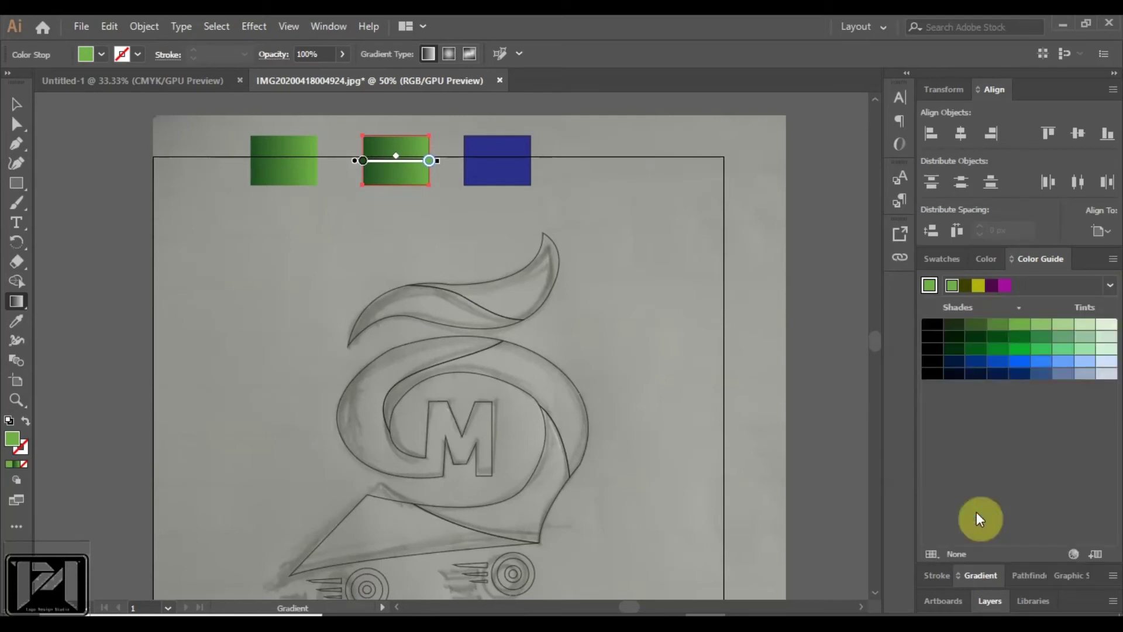
left_click(1023, 367)
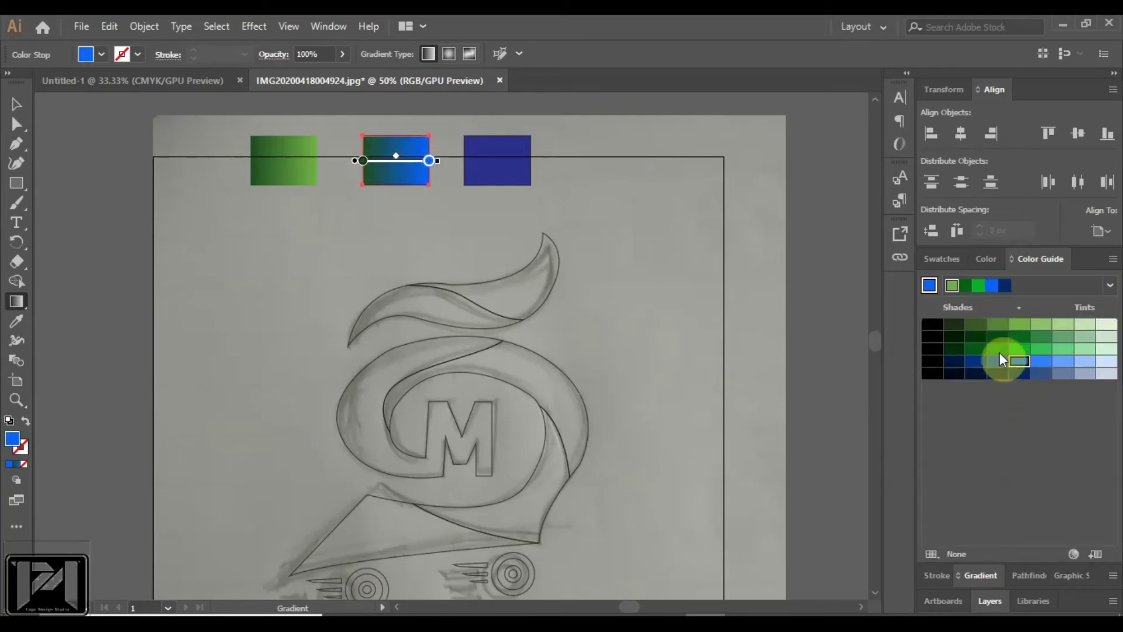
left_click(362, 160)
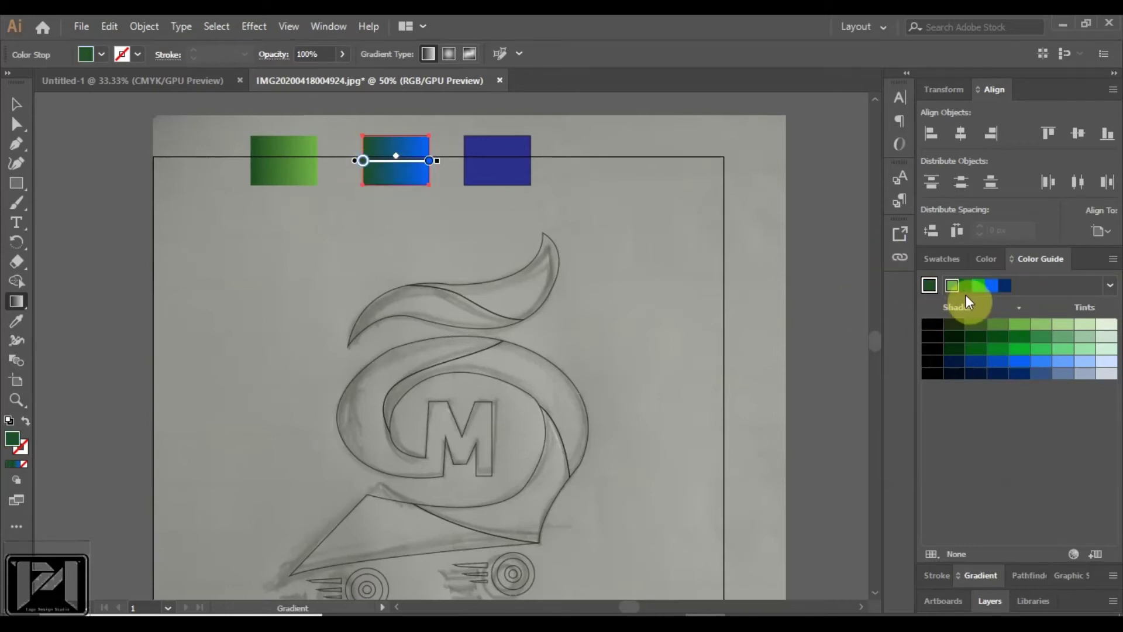
left_click(1005, 286)
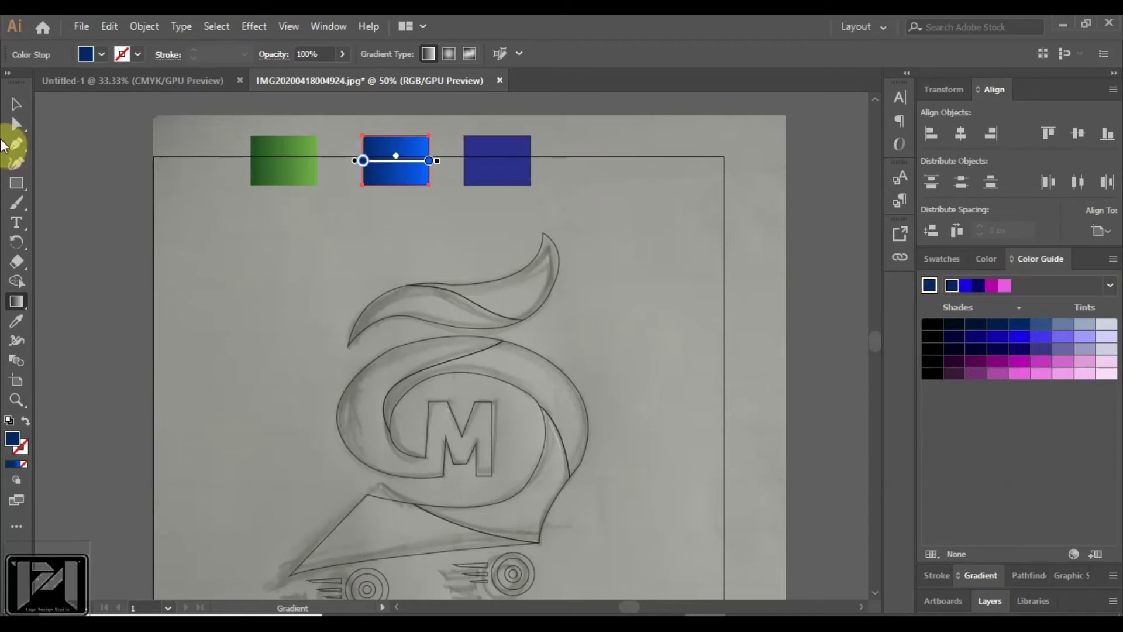
Step: Apply the navy-to-bright-blue linear gradient to the solid dark blue third rectangle and open that gradient for editing
left_click(16, 126)
left_click(509, 164)
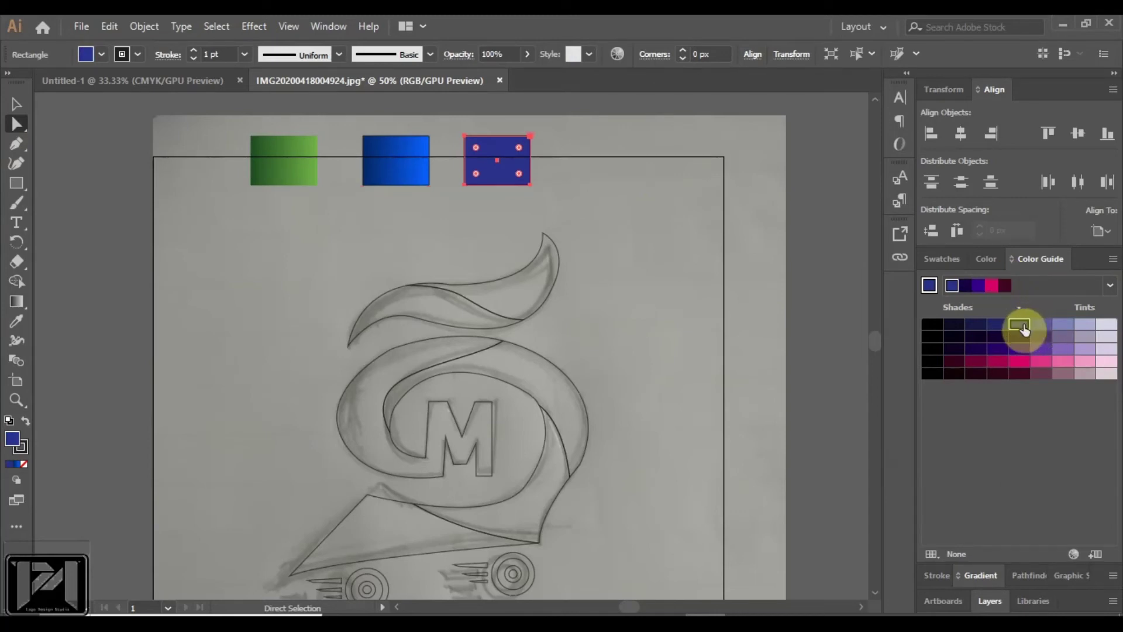
left_click(1110, 288)
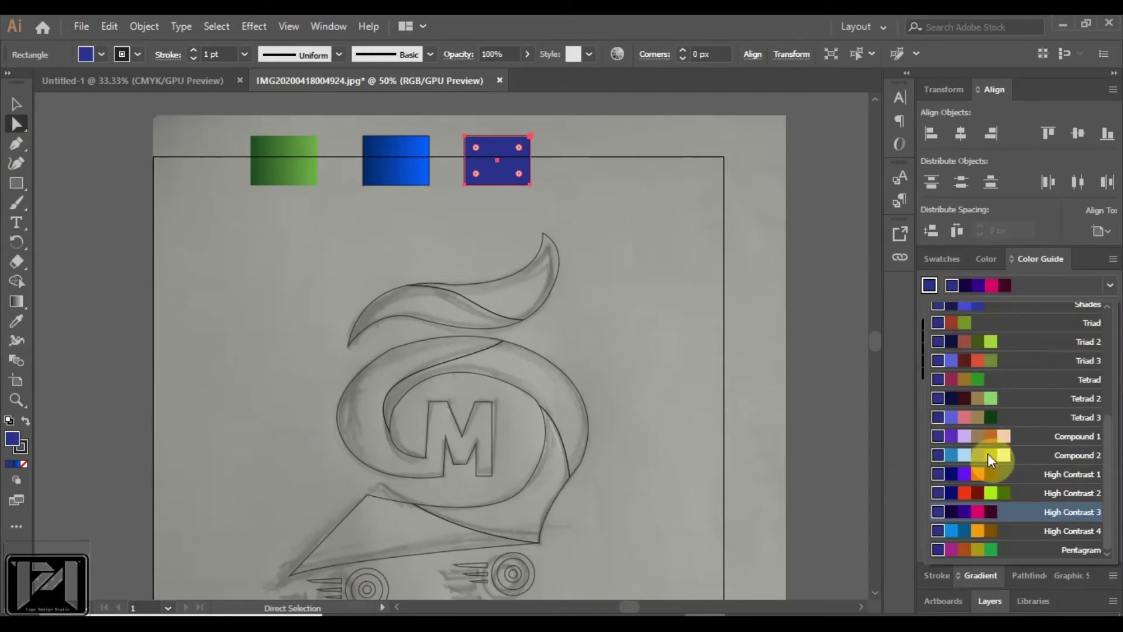
left_click(992, 440)
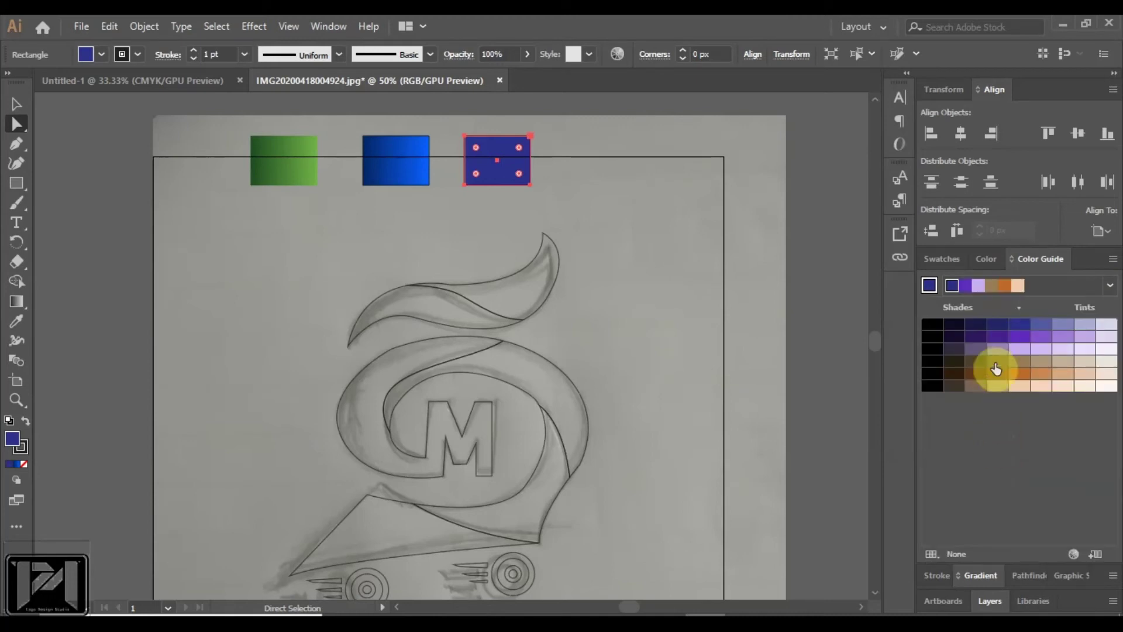
left_click(529, 200)
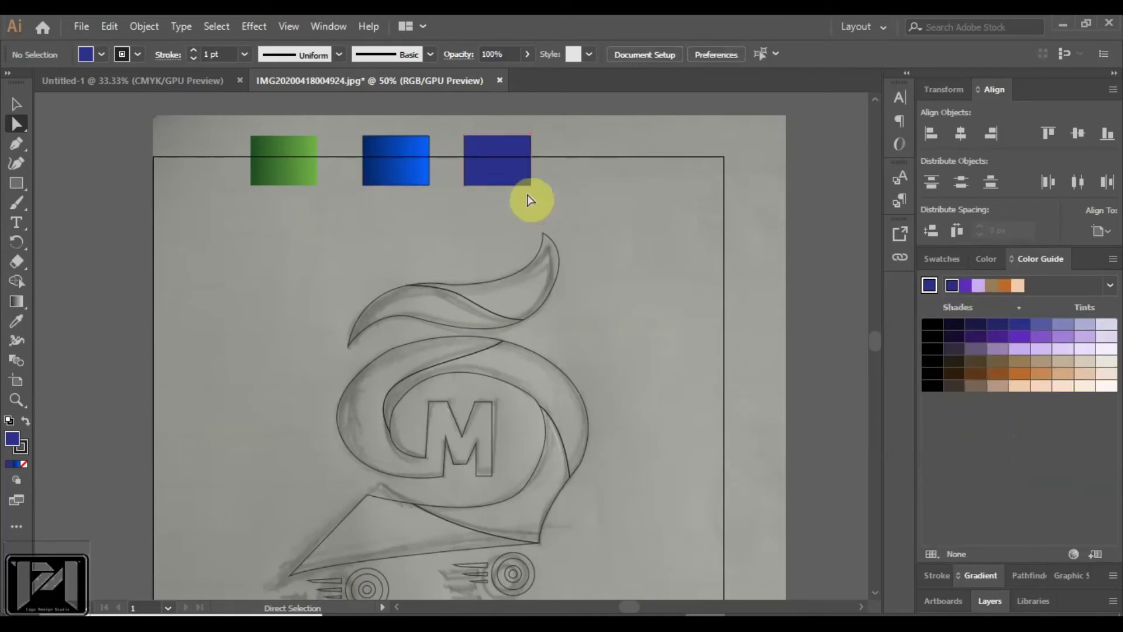
left_click(504, 183)
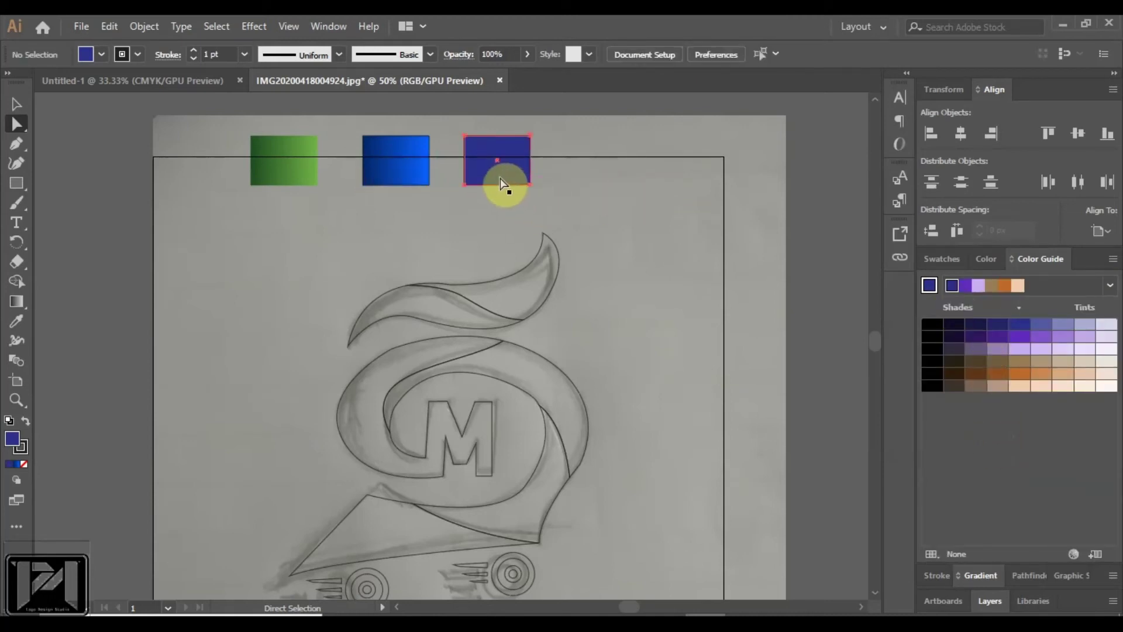
left_click(981, 574)
left_click(936, 320)
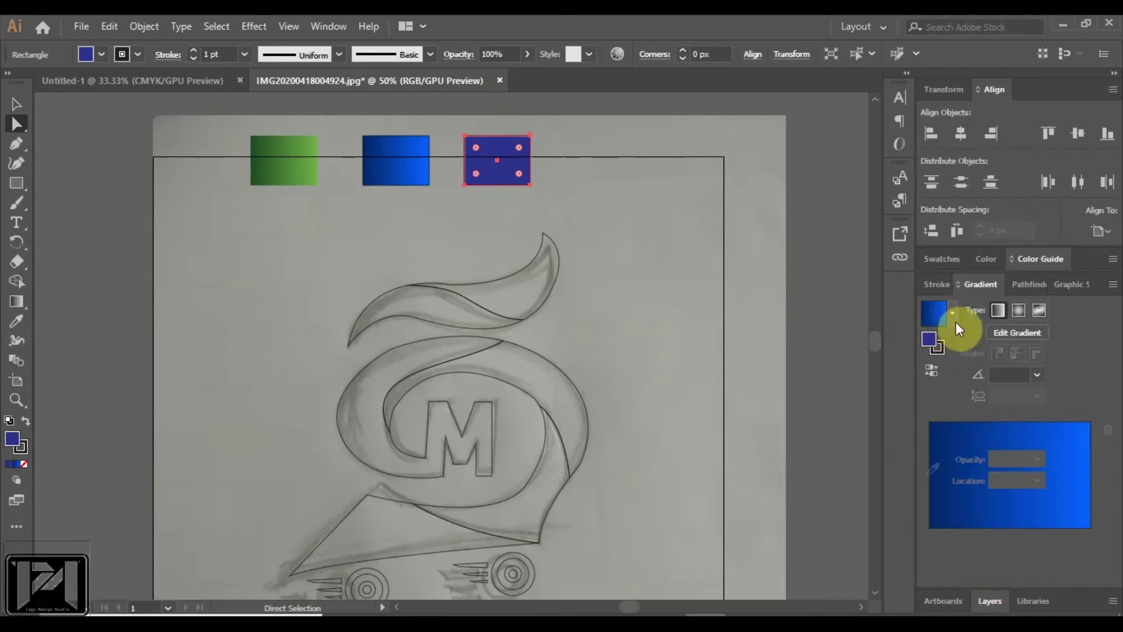
left_click(1020, 334)
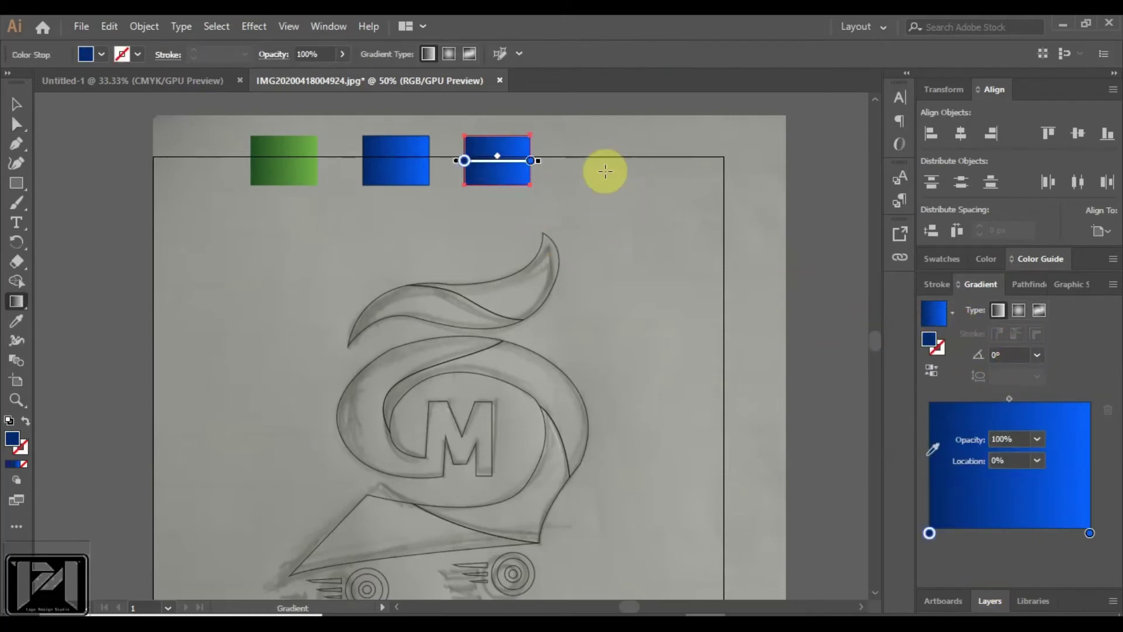
Step: Recolour the bright blue end stop of the third rectangle's gradient light orange from the High Contrast 1 harmony
left_click(530, 162)
left_click(1038, 258)
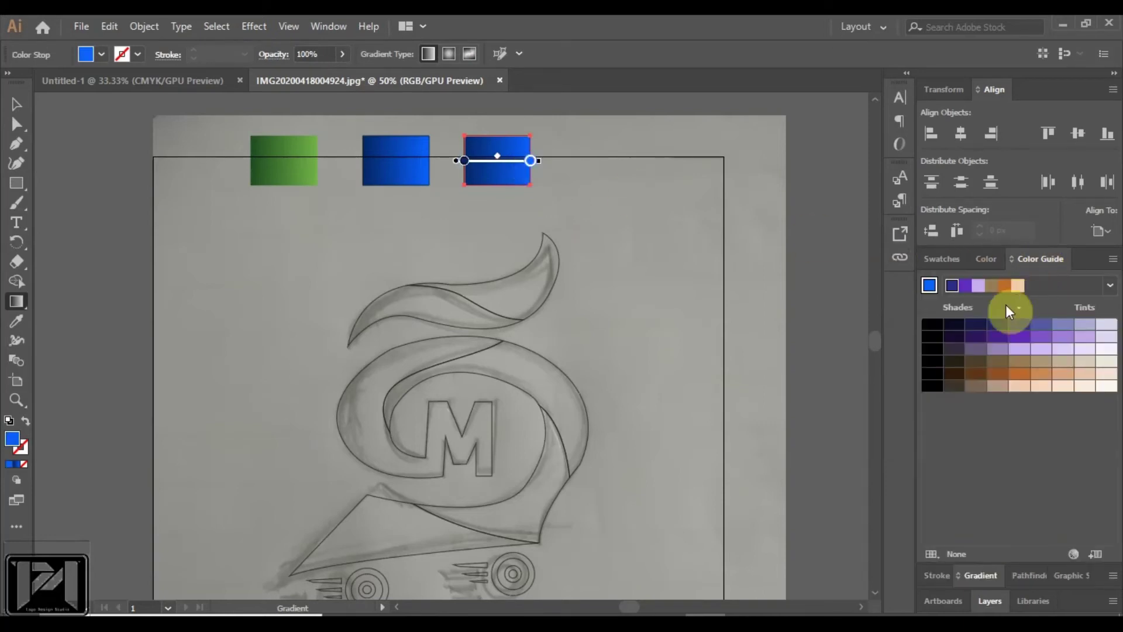
left_click(1109, 286)
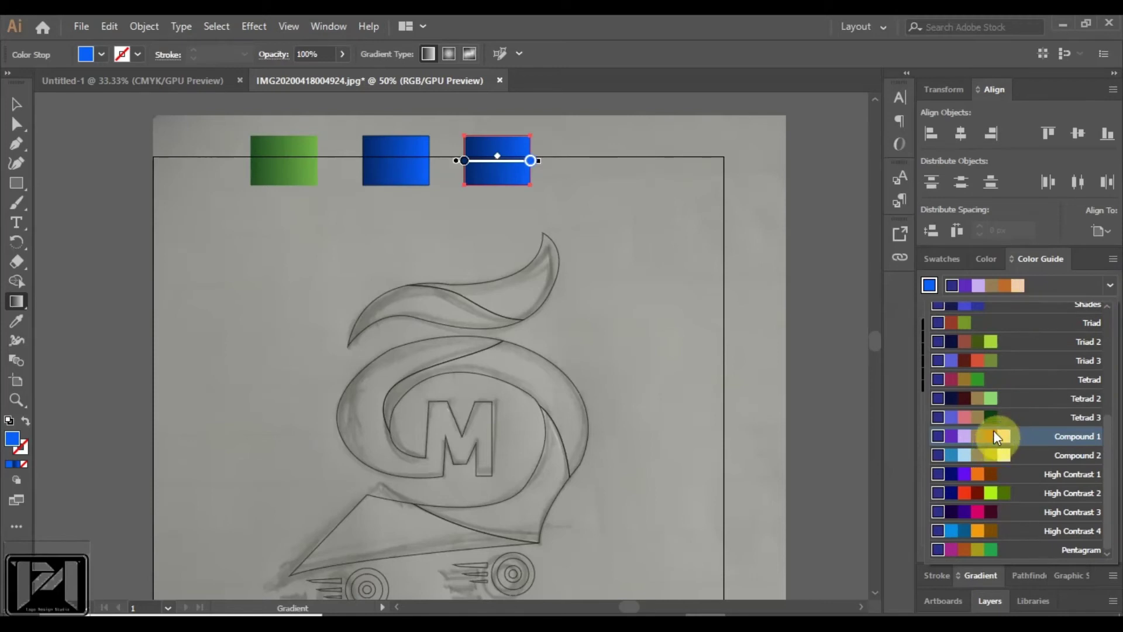
left_click(992, 473)
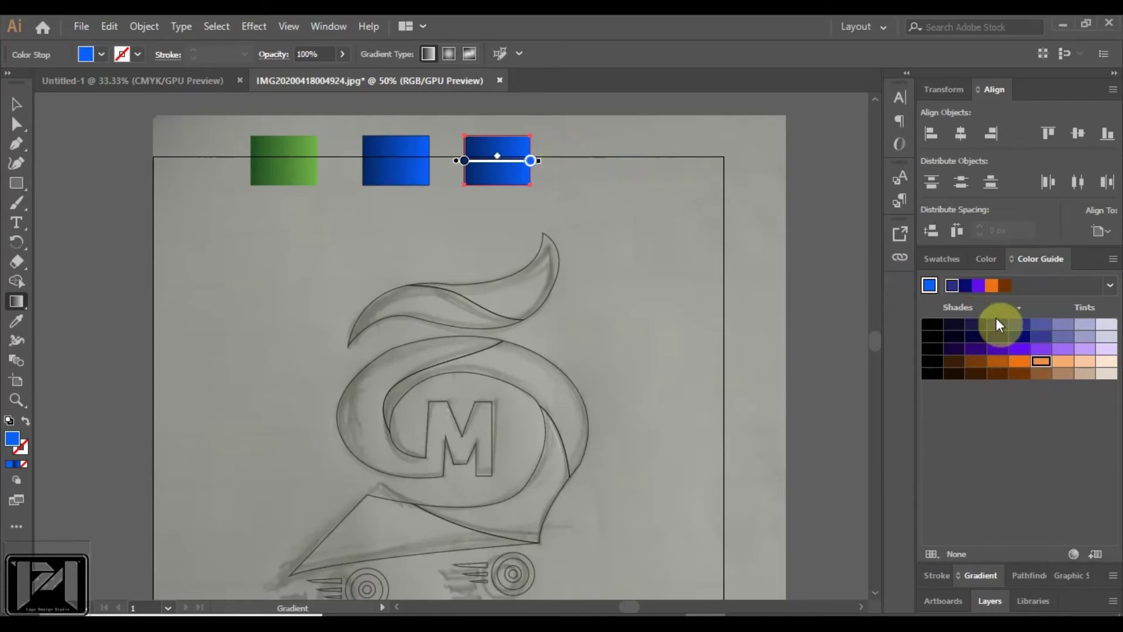
left_click(1040, 362)
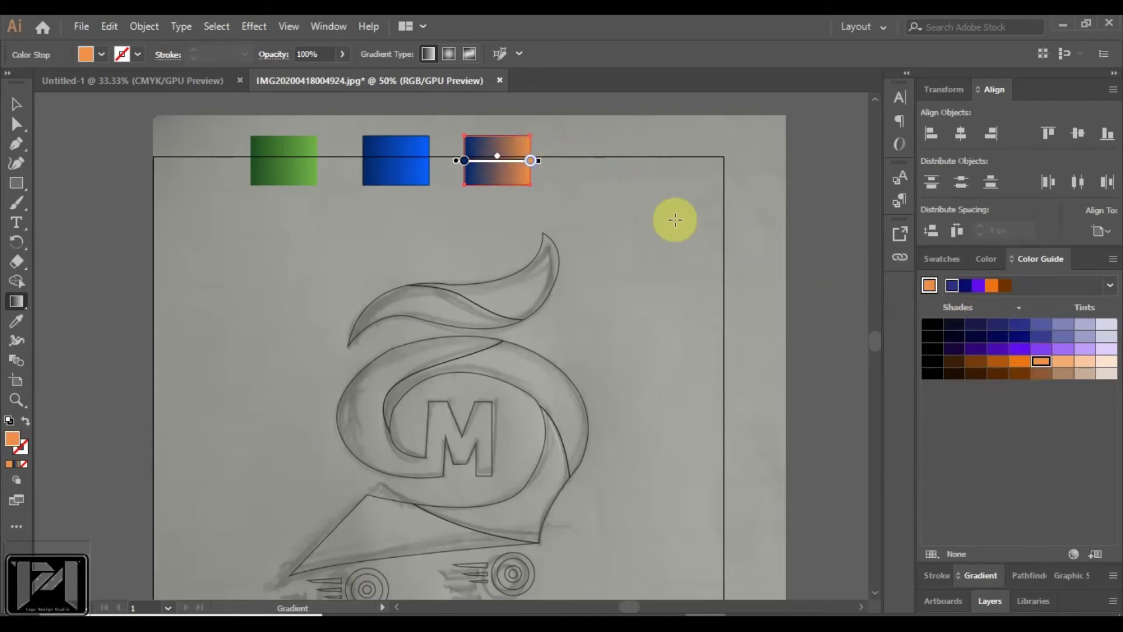
Step: Recolour the navy start stop of the third rectangle's gradient pale yellow using the High Contrast 2 harmony
left_click(463, 161)
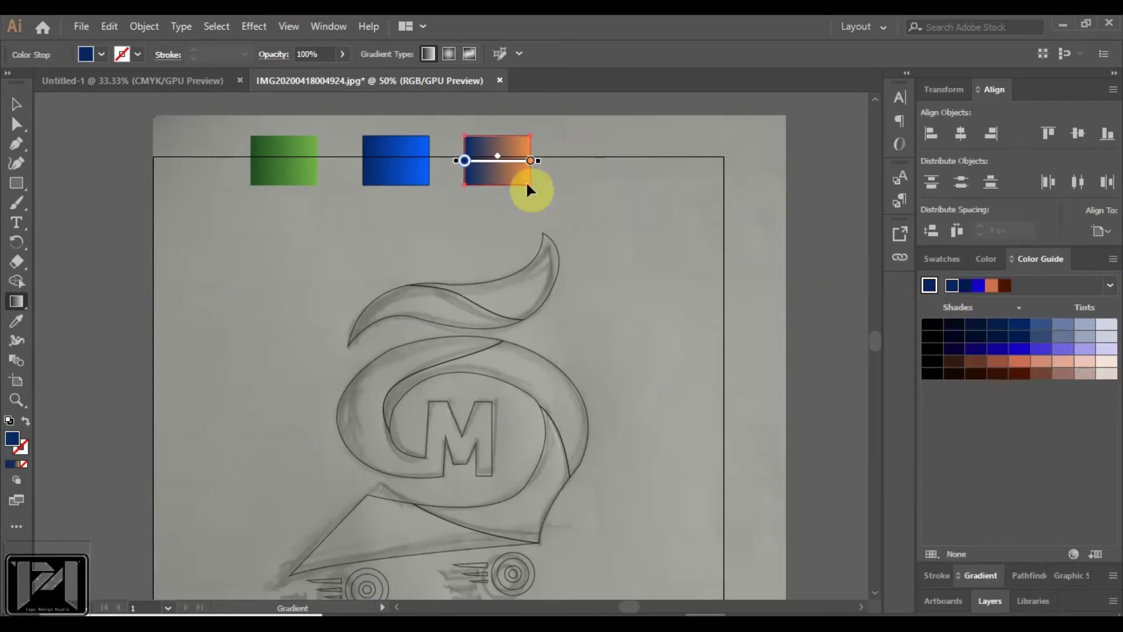
left_click(1111, 285)
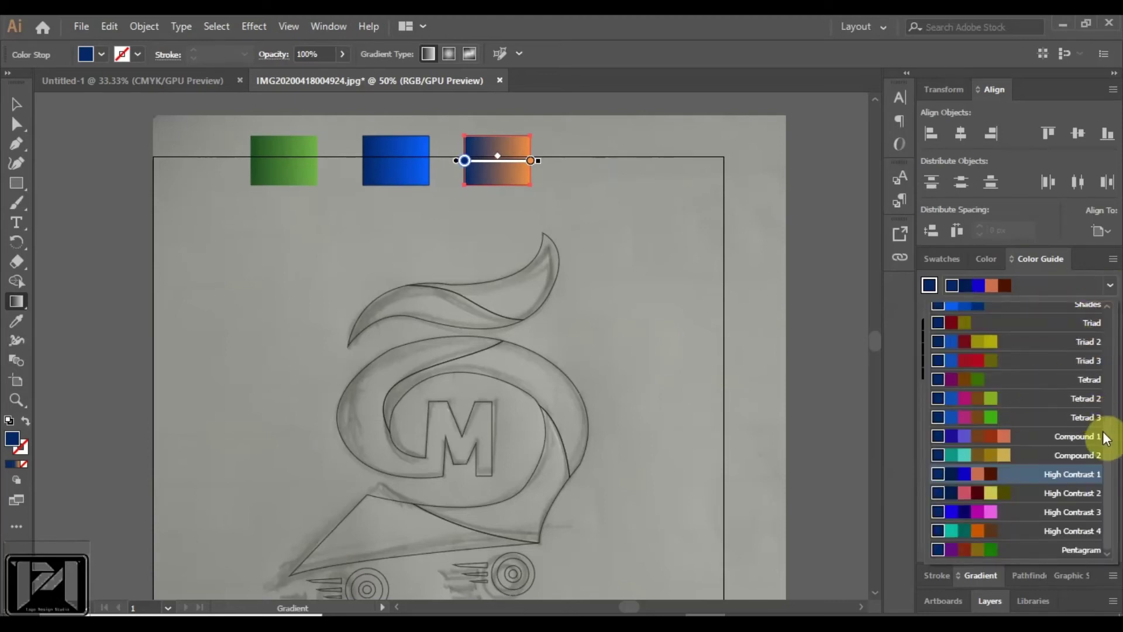
scroll(1111, 448, "up", 4)
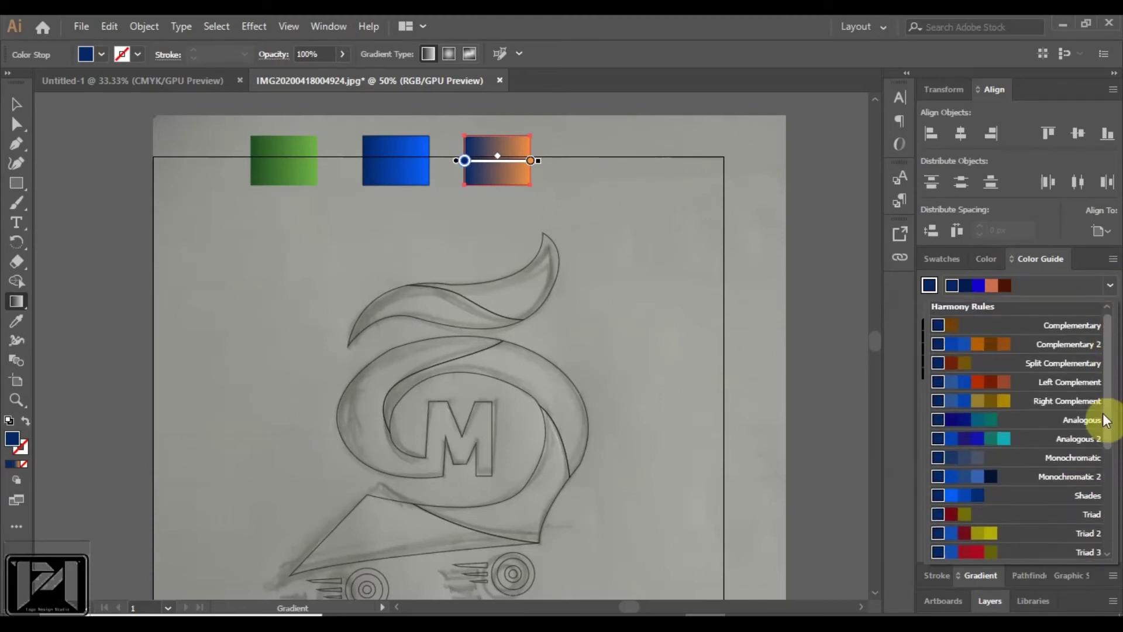
scroll(1103, 413, "down", 4)
left_click(991, 493)
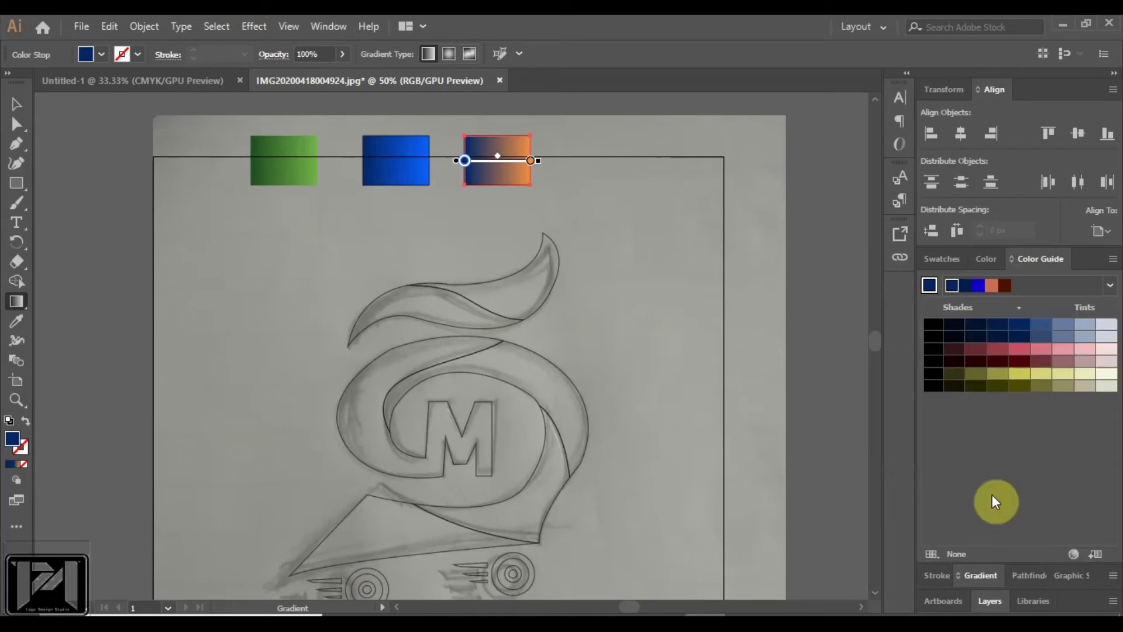
left_click(1042, 375)
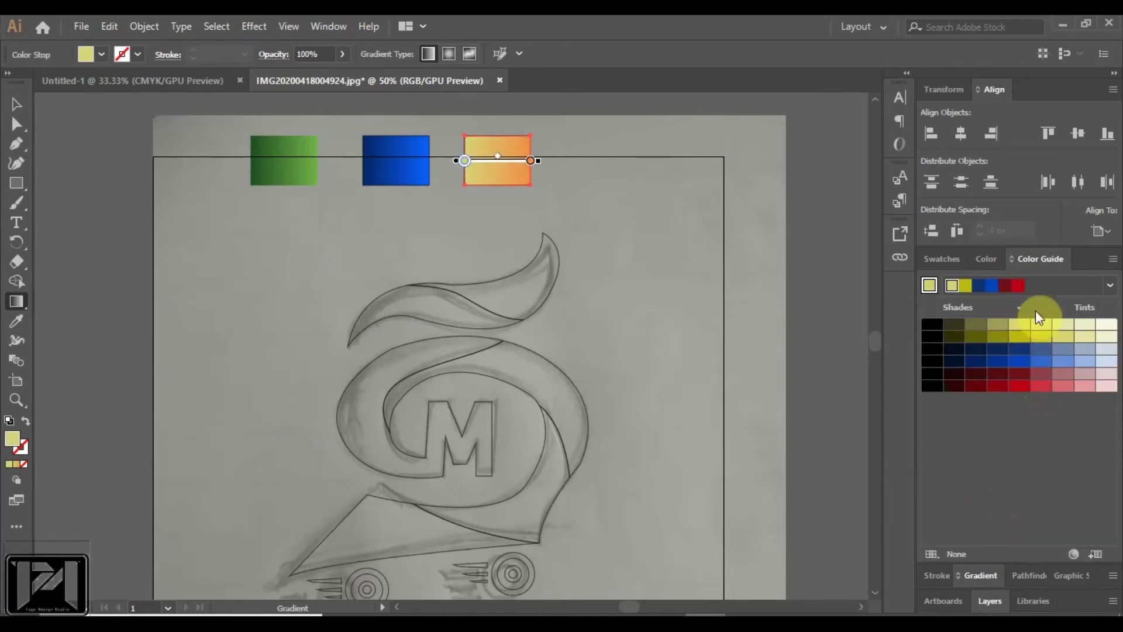
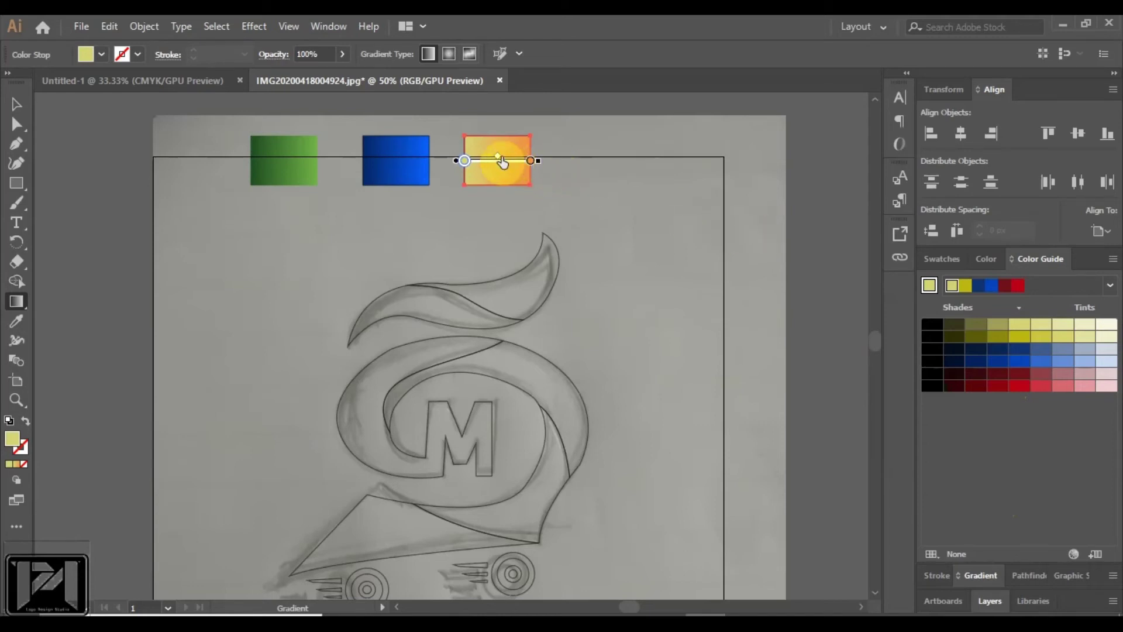
Step: Shift the yellow-orange gradient's midpoint slightly toward the orange stop, set its angle to 45°, and deselect the rectangle
left_click_drag(492, 163, 501, 162)
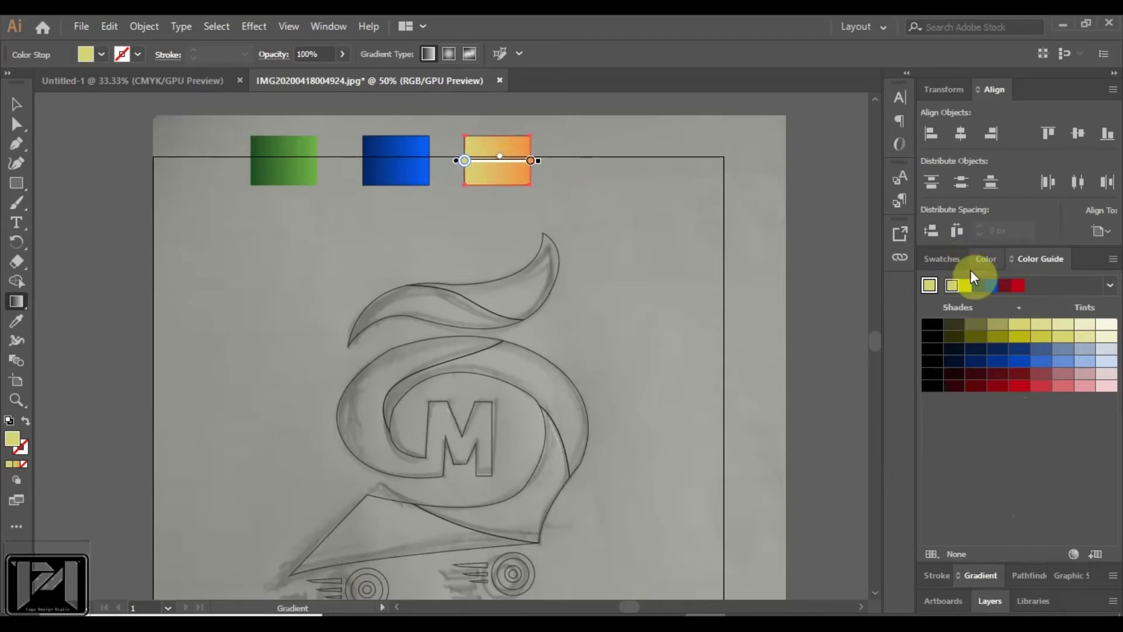
left_click(981, 577)
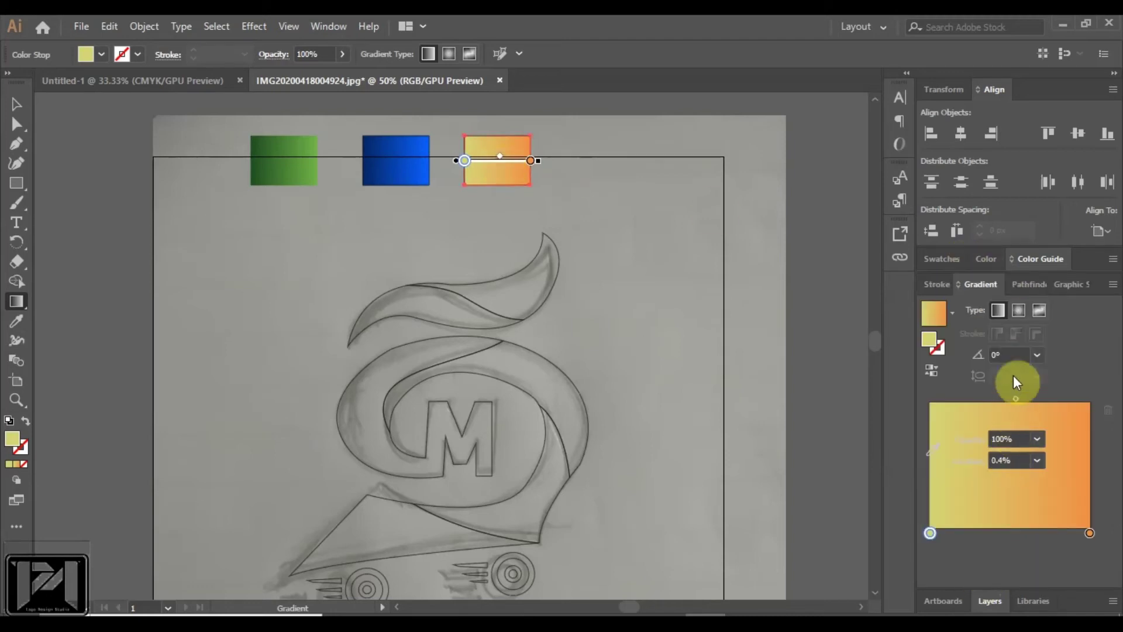
left_click(1010, 354)
type("45")
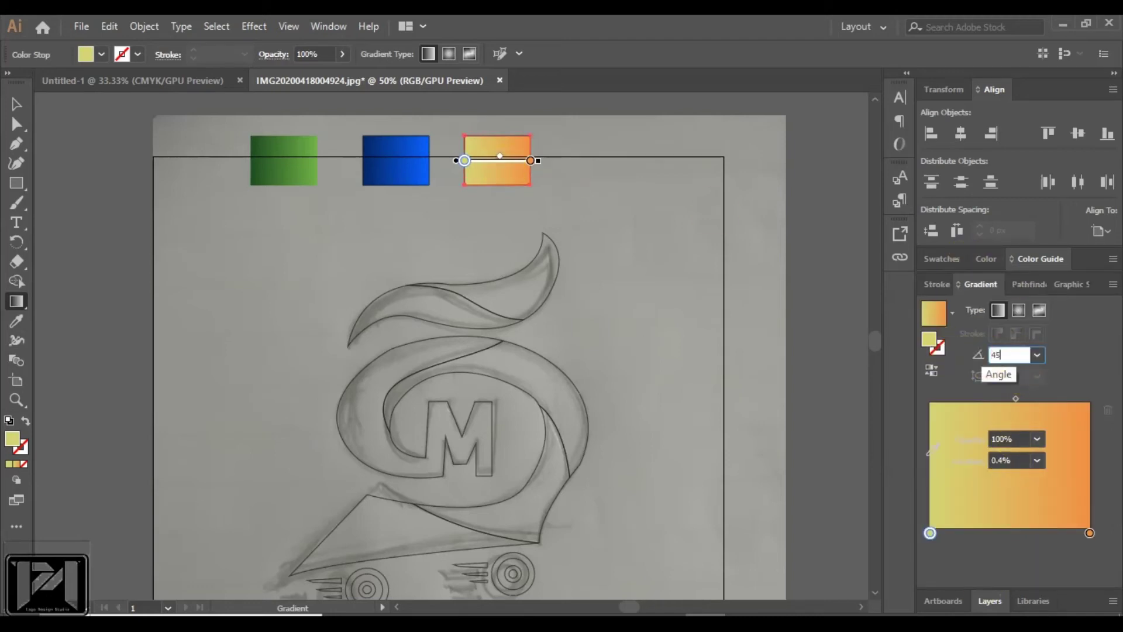
key("Return")
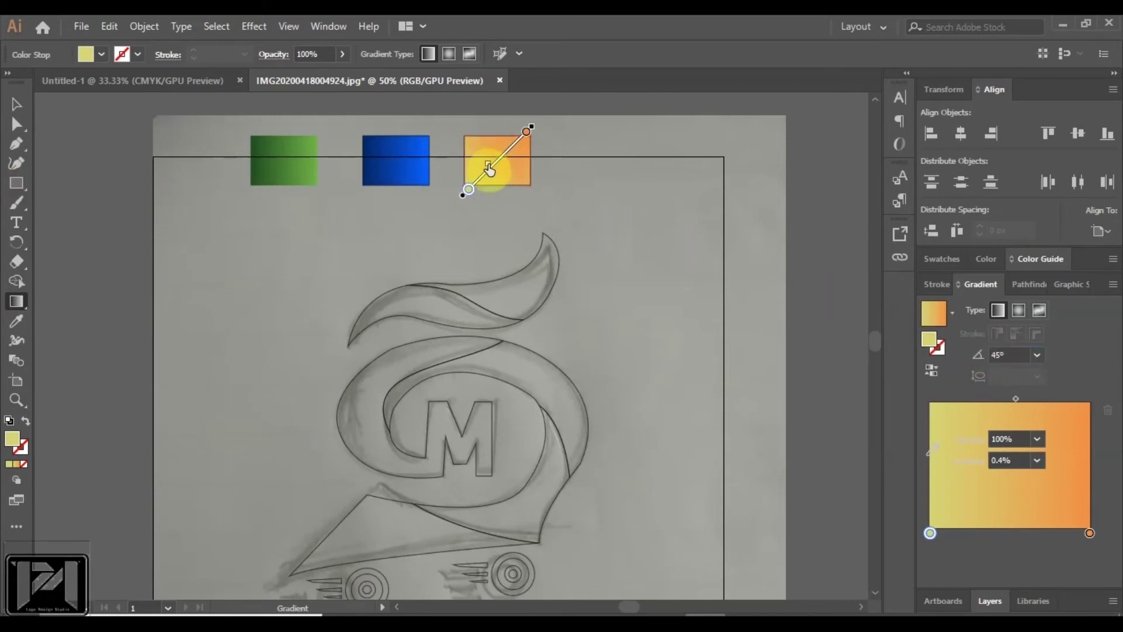
left_click(17, 105)
left_click(553, 290)
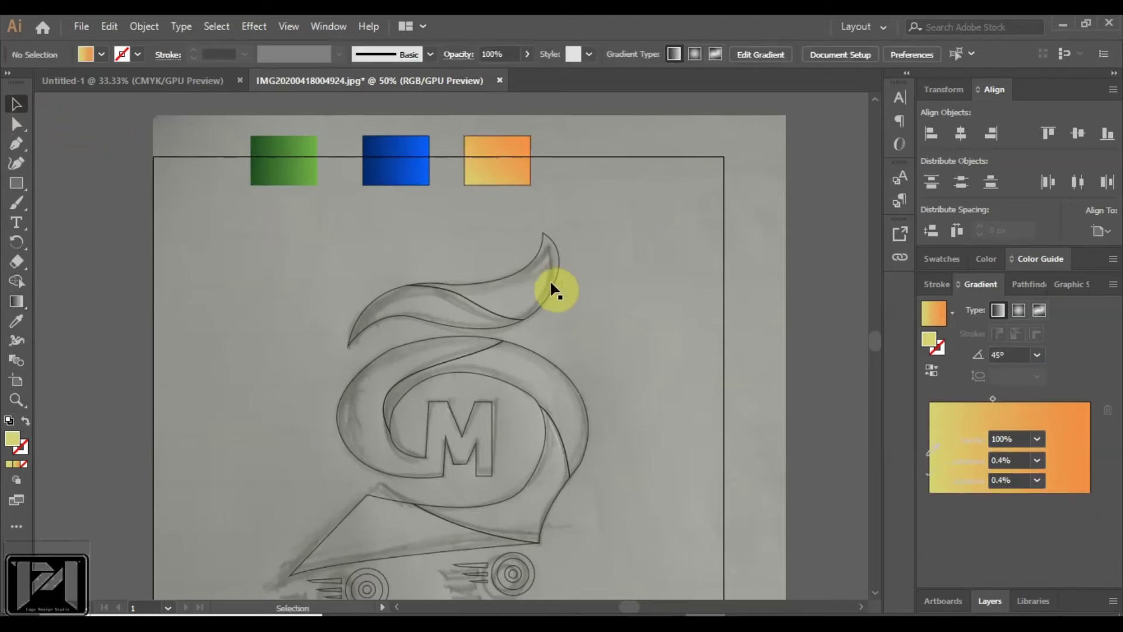
Step: Recolour the light green end stop of the green swatch's gradient vivid green (1FFF13) and deselect the rectangle
scroll(589, 295, "down", 2)
scroll(571, 298, "up", 2)
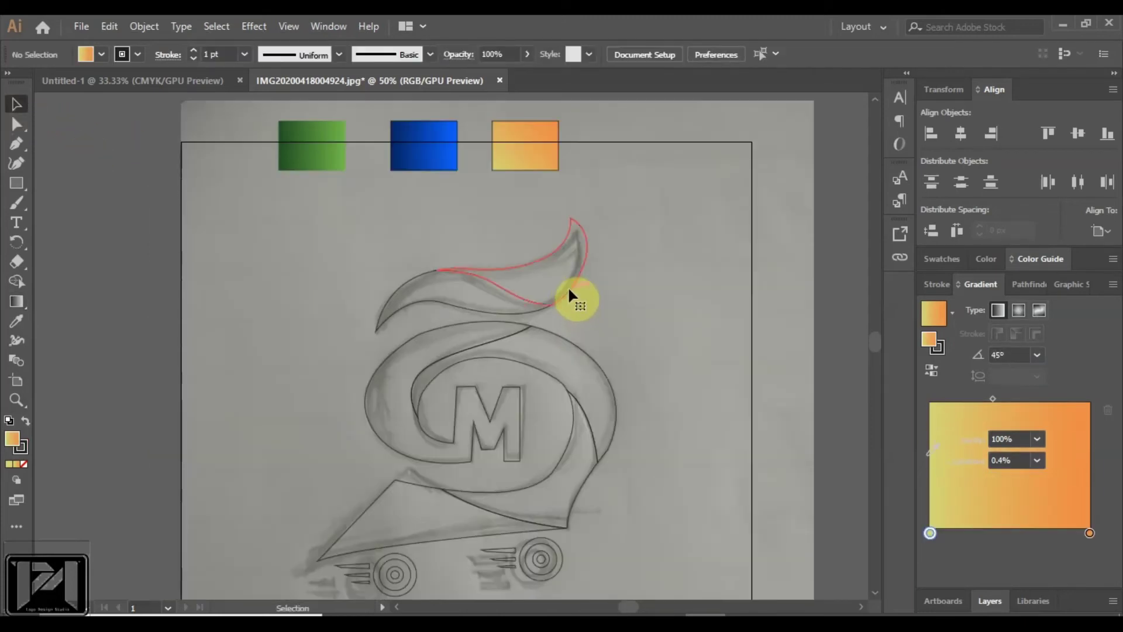
left_click(569, 291)
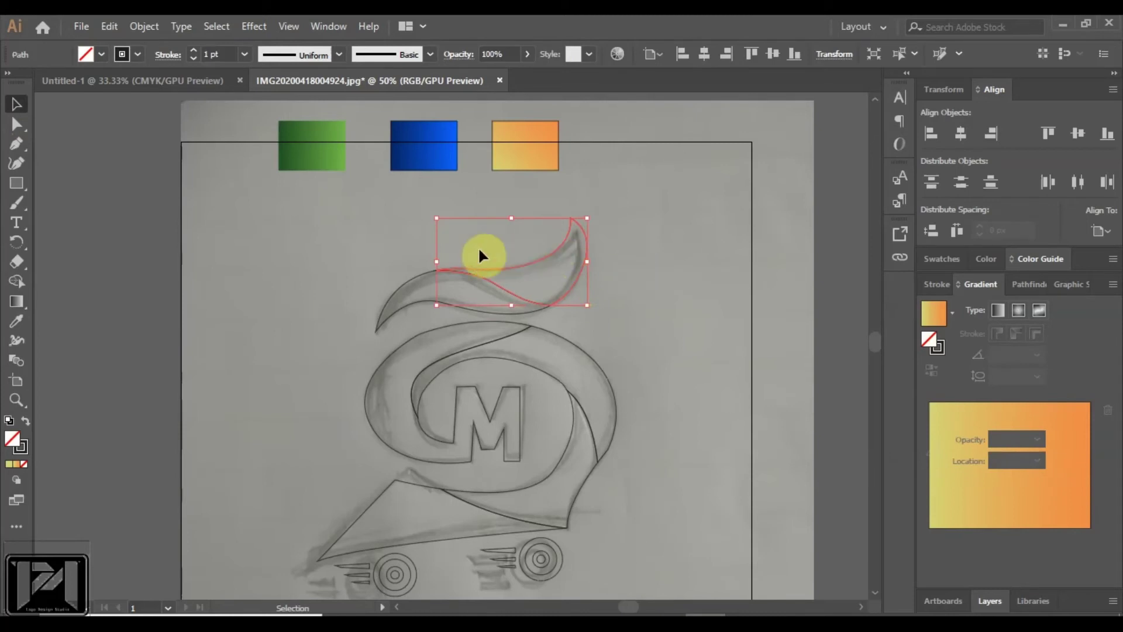
left_click(314, 162)
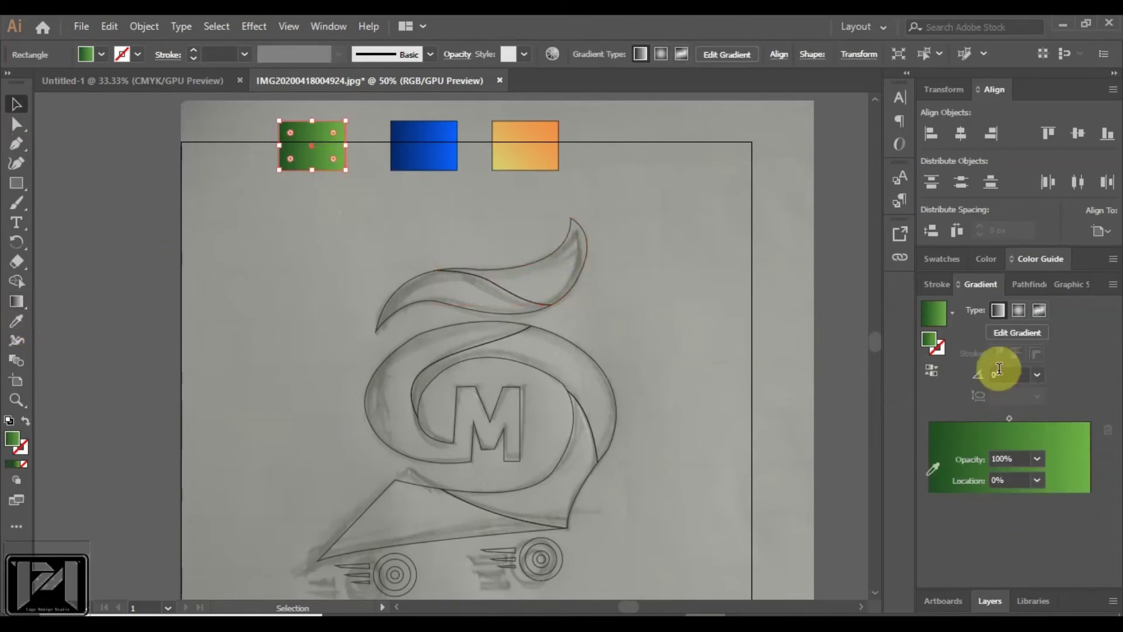
left_click(1010, 329)
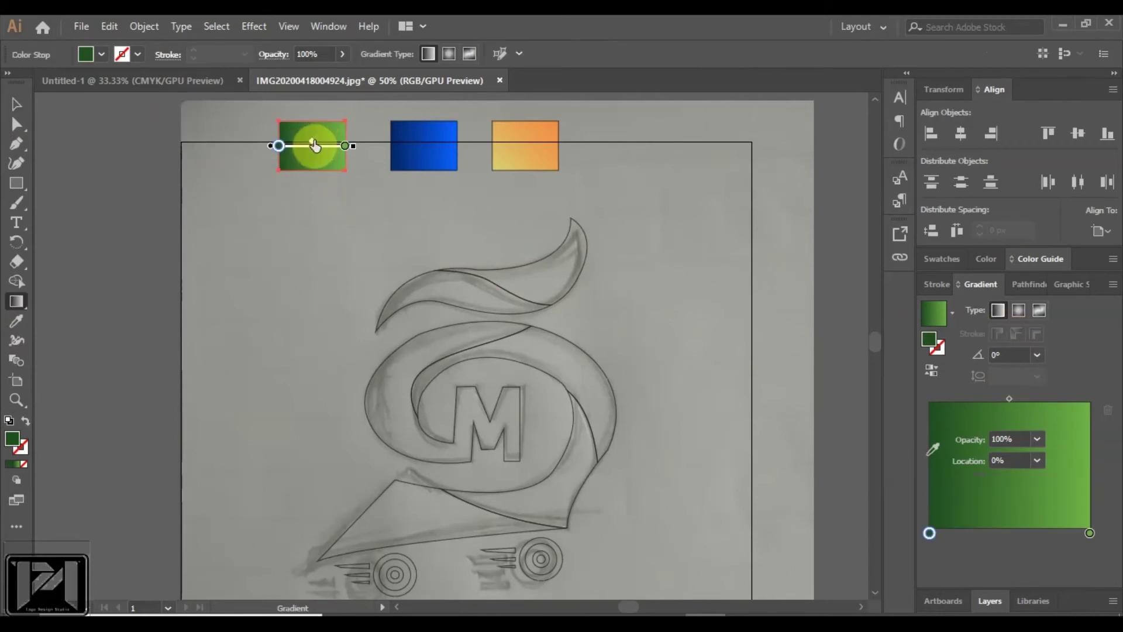
left_click(345, 145)
left_click(1053, 259)
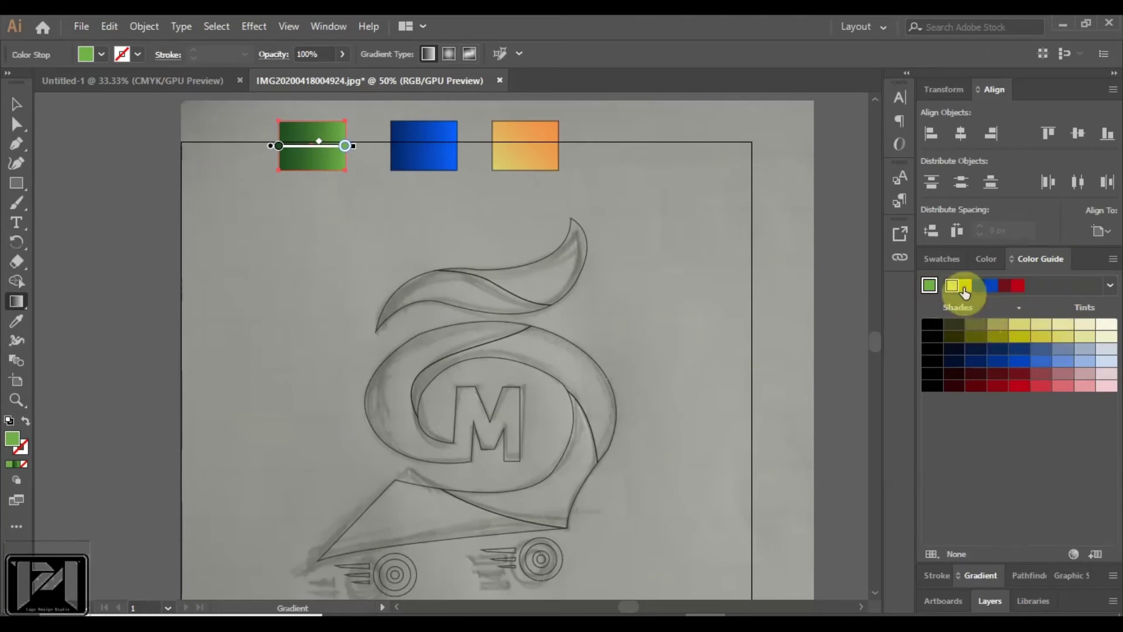
left_click(994, 260)
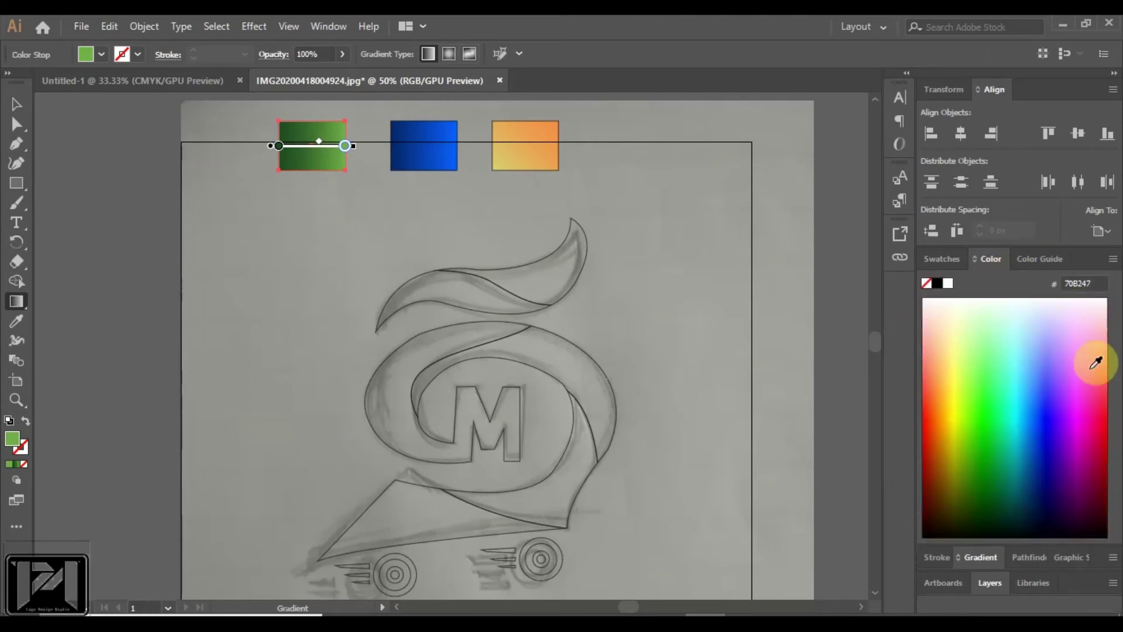
left_click(979, 377)
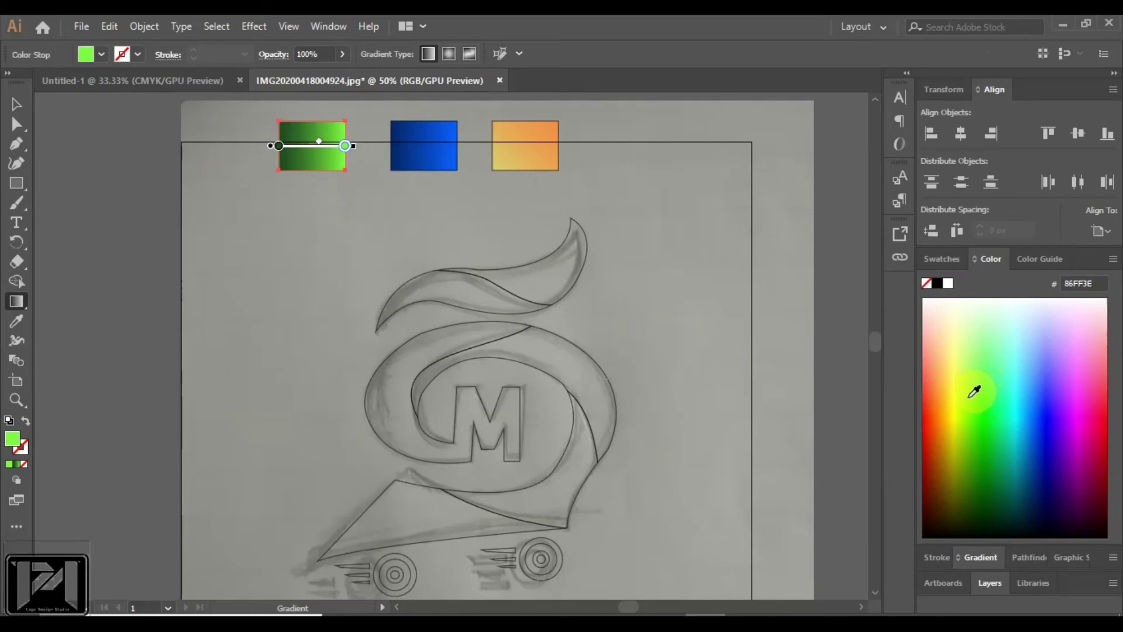
mouse_move(981, 393)
left_mouse_down()
mouse_move(987, 381)
mouse_move(987, 398)
left_mouse_up()
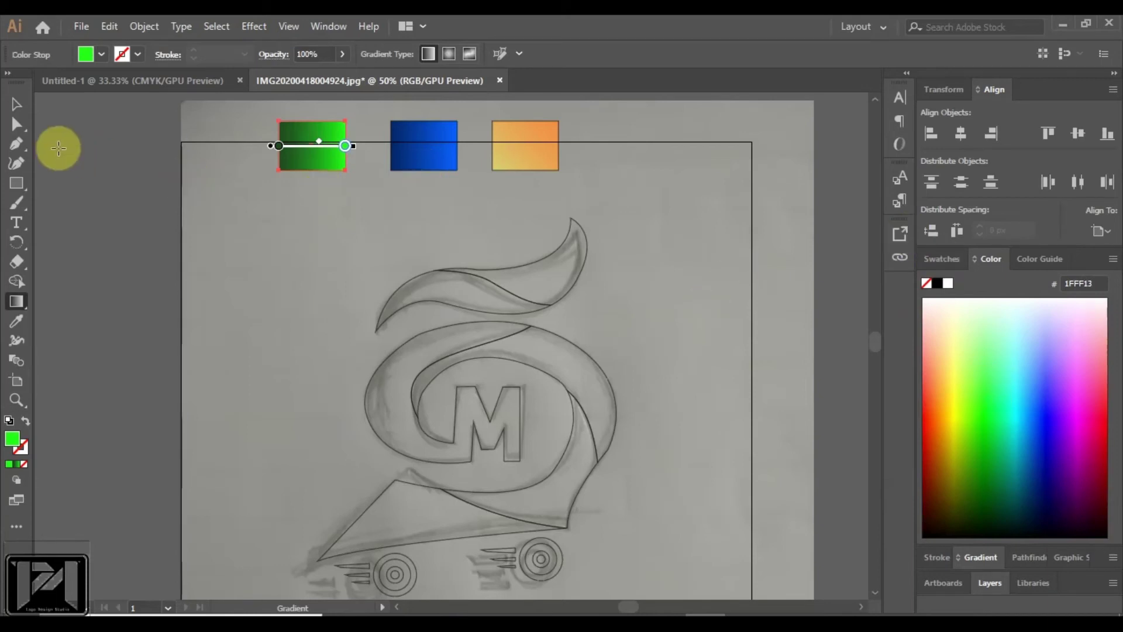
left_click(17, 106)
left_click(403, 249)
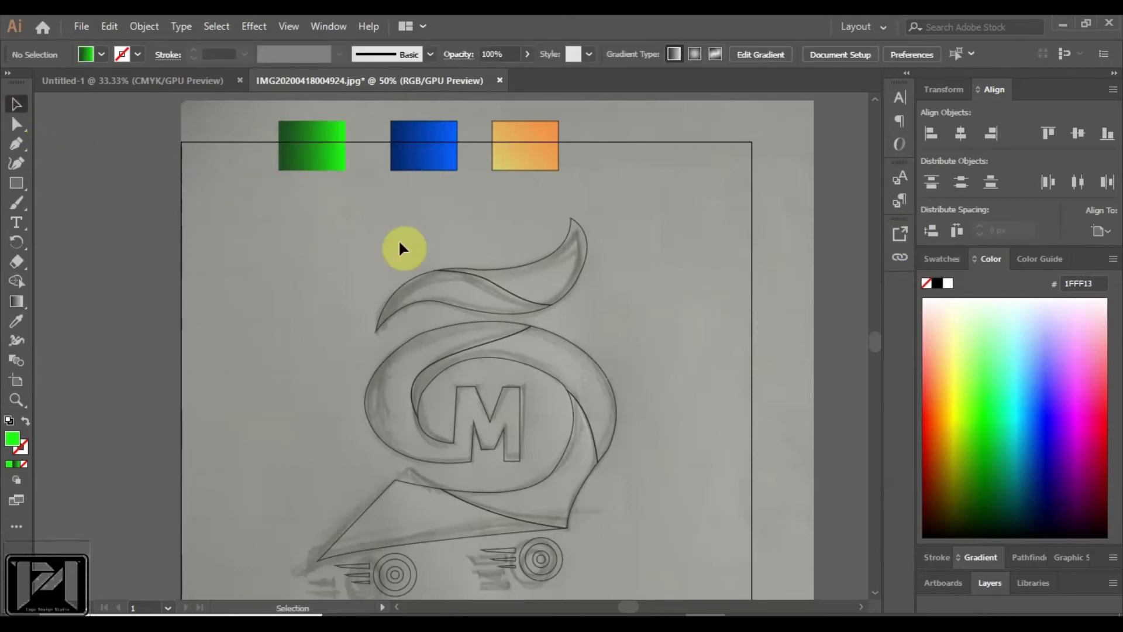
Step: Fill the upper leaf shape above the M with the green gradient sampled from the first swatch
left_click(579, 273)
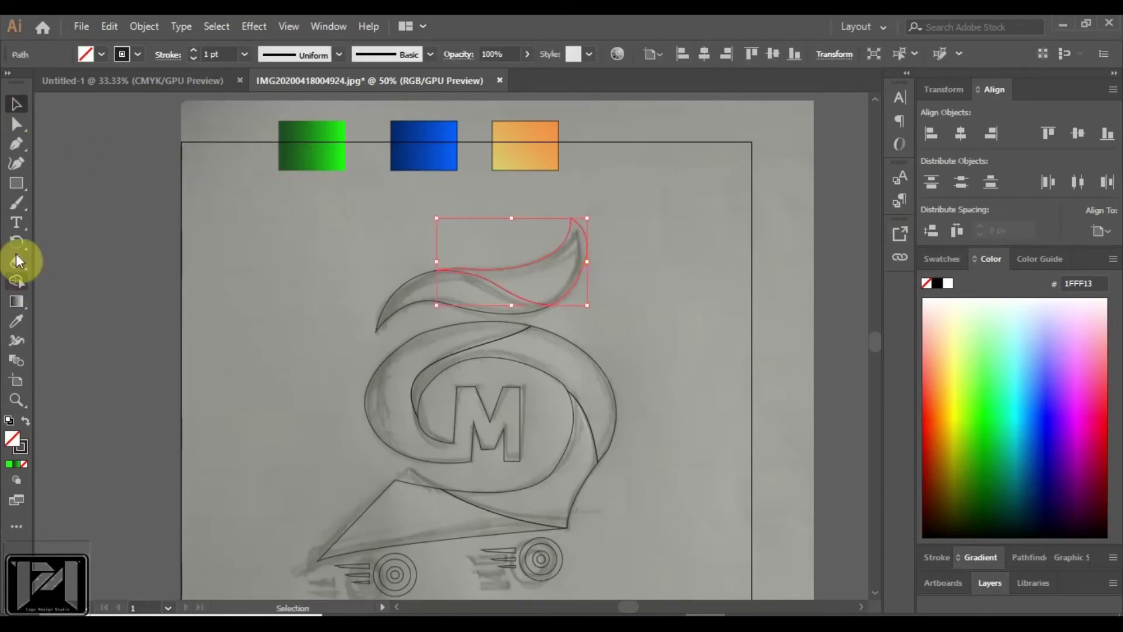
left_click(18, 322)
left_click(318, 145)
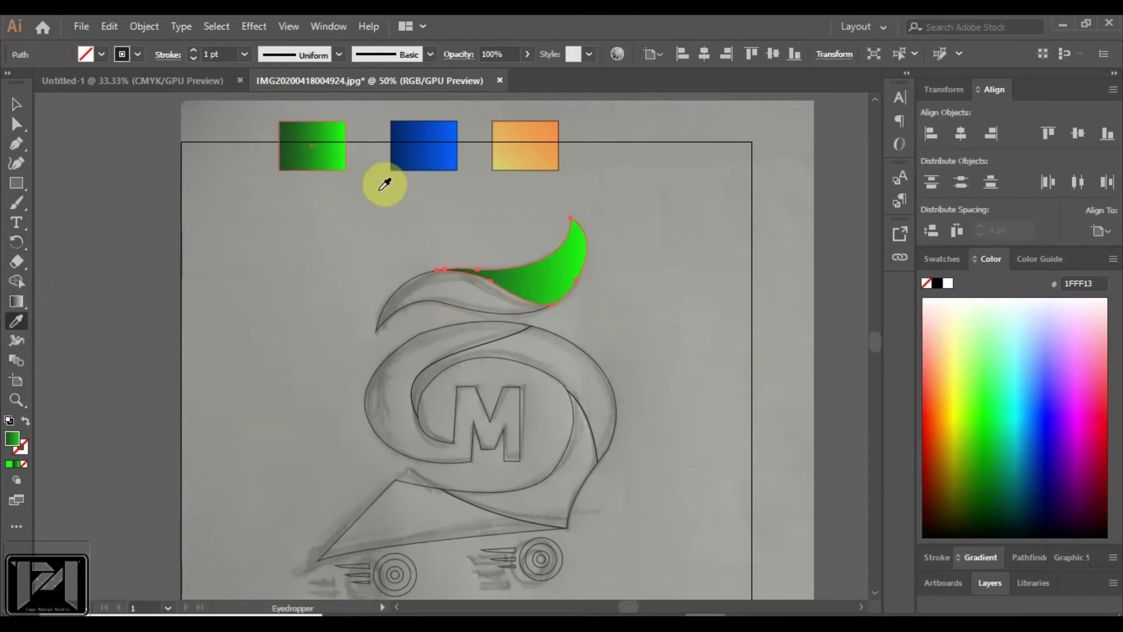
left_click(16, 104)
Step: Fill the lower leaf shape with the same sampled green gradient and deselect it
left_click(446, 311)
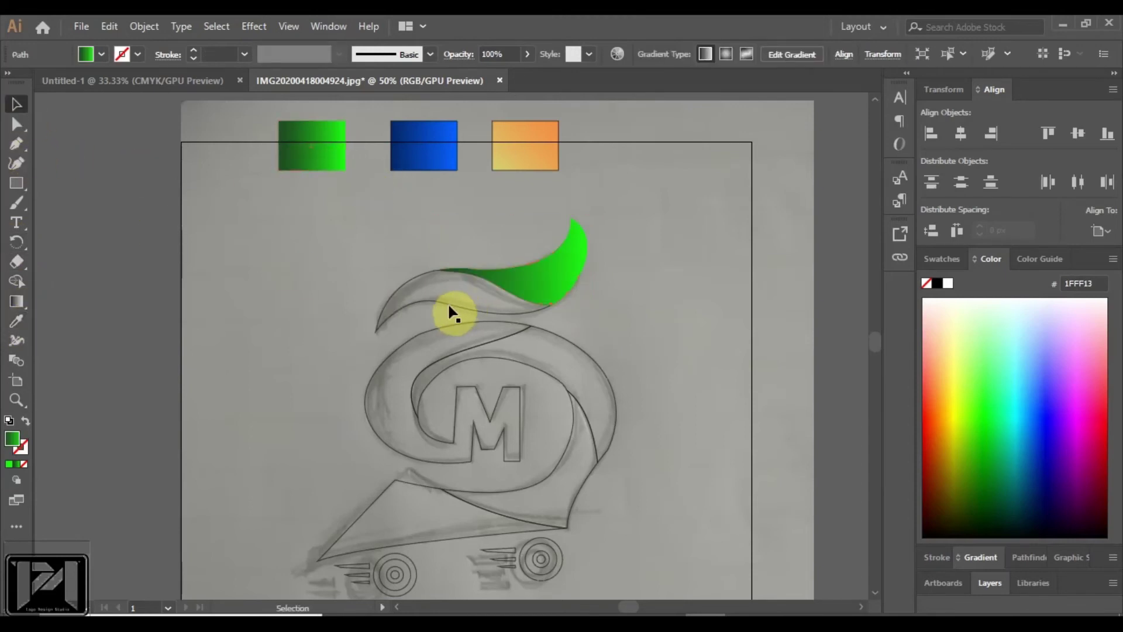
left_click(449, 309)
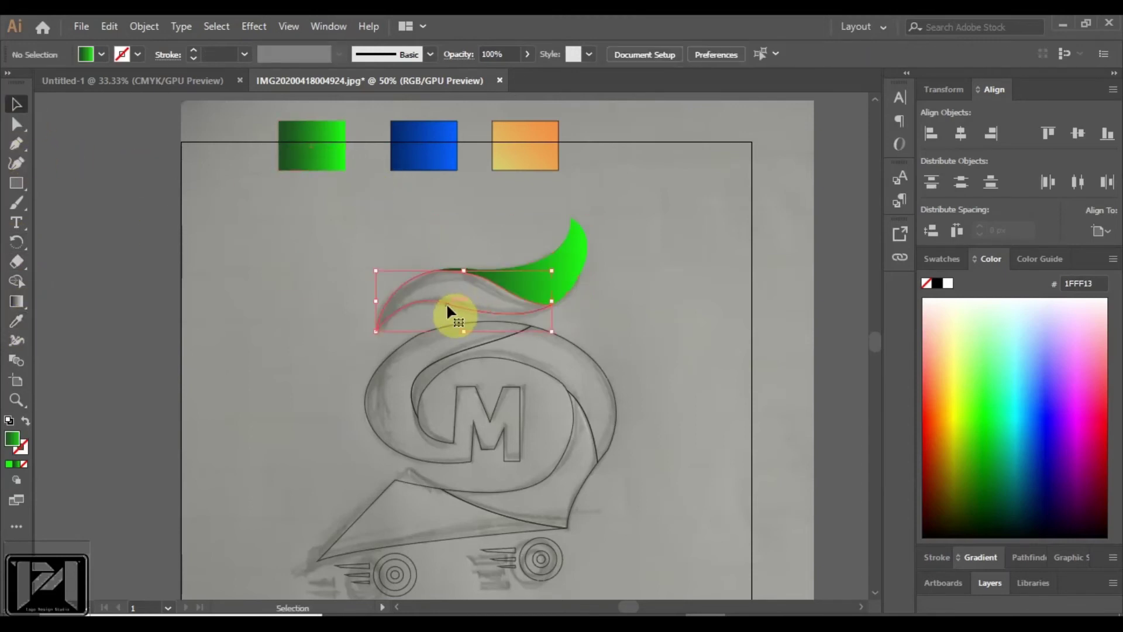
left_click(17, 320)
left_click(311, 146)
left_click(16, 104)
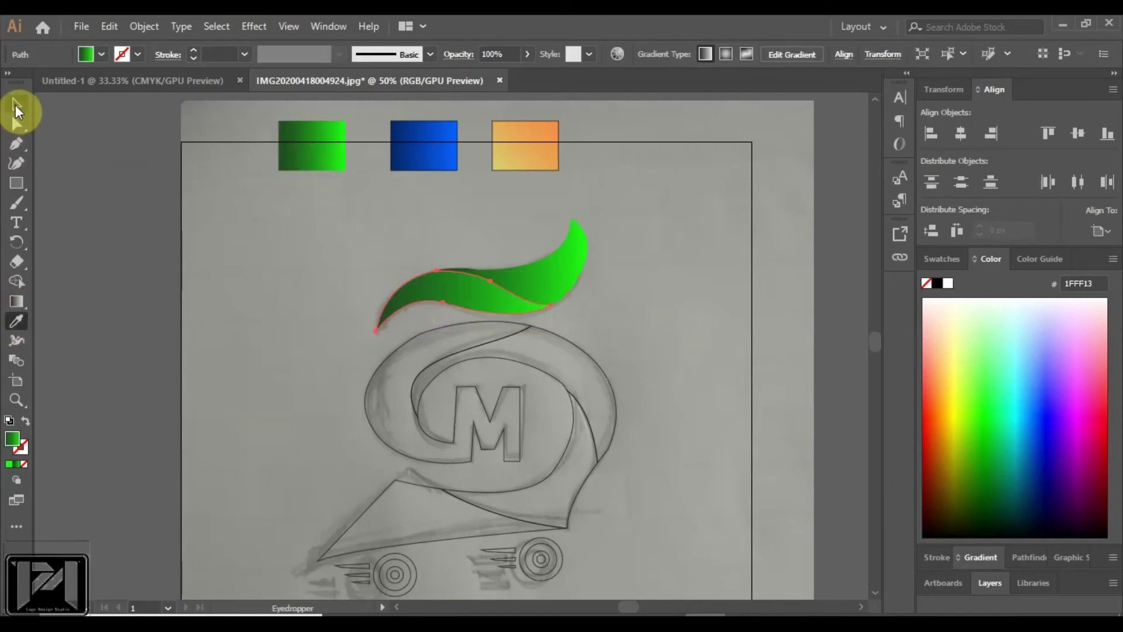
left_click(258, 225)
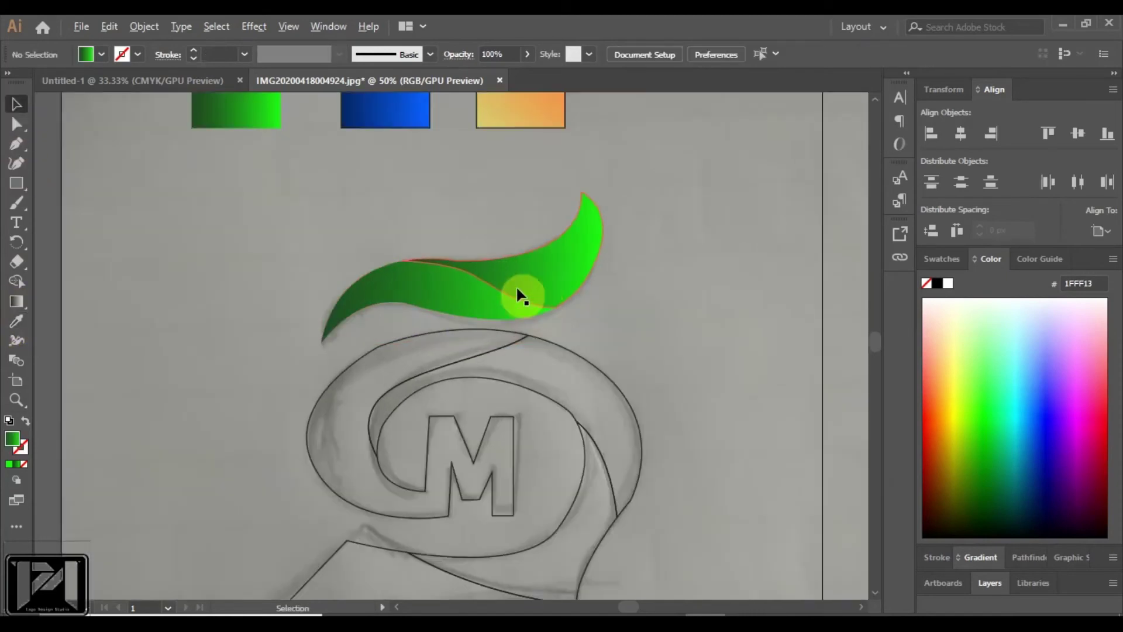
Step: Convert the anchor point in the middle of the upper leaf's top edge to a smooth point
scroll(520, 296, "up", 2)
left_click(380, 234)
left_click(16, 124)
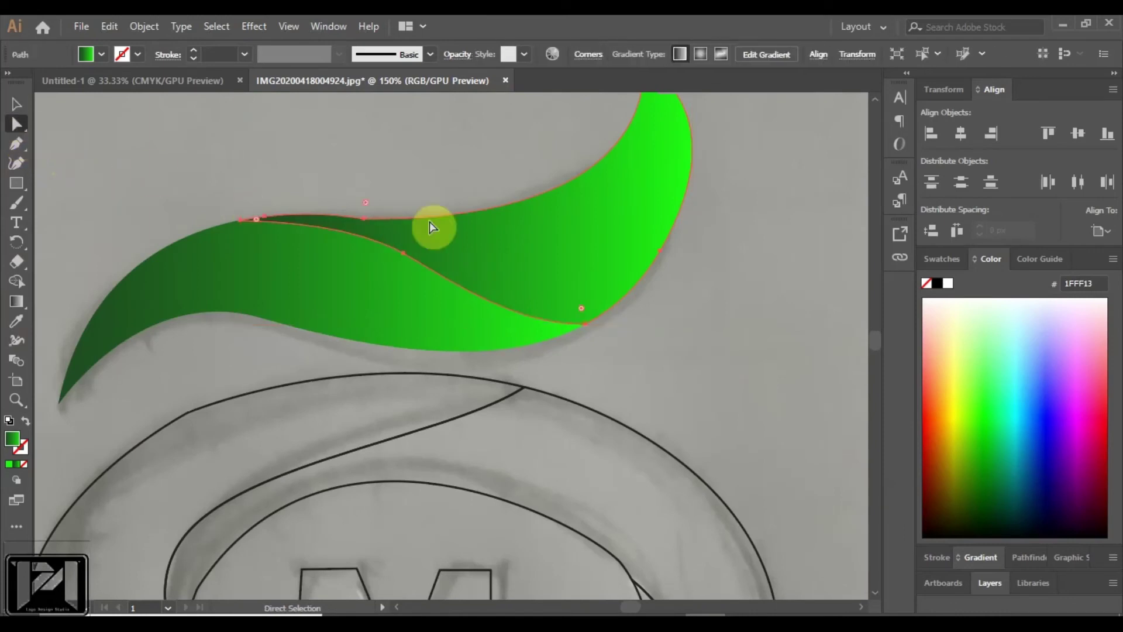
left_click(363, 219)
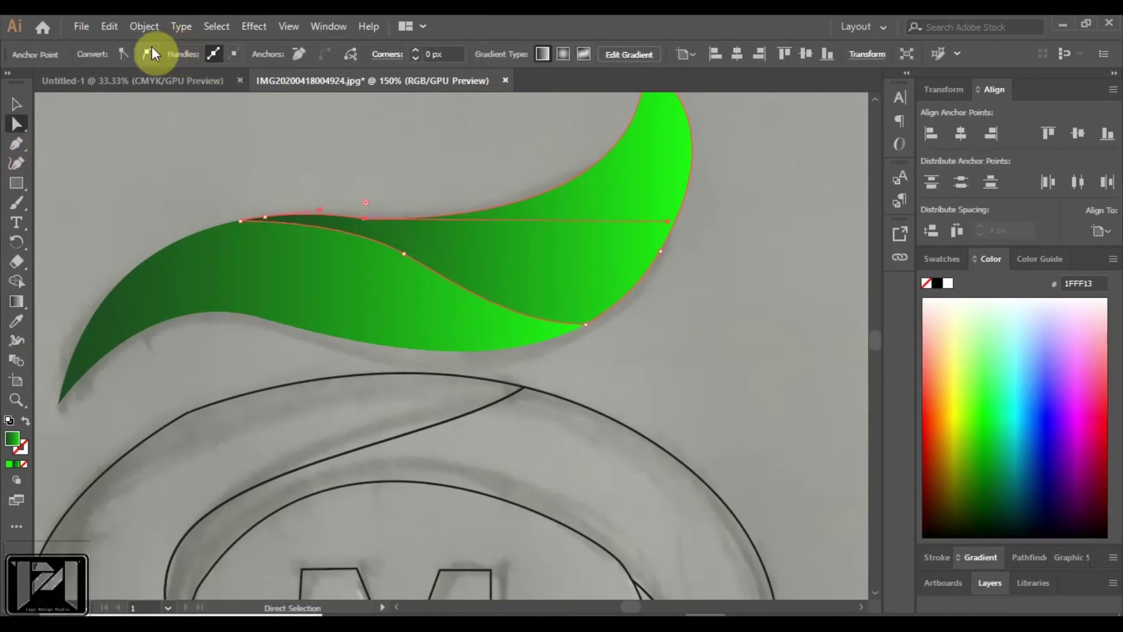
left_click(151, 53)
Step: Try to adjust the anchor points on the upper leaf's right and top edges, and undo the last change
left_click(659, 252)
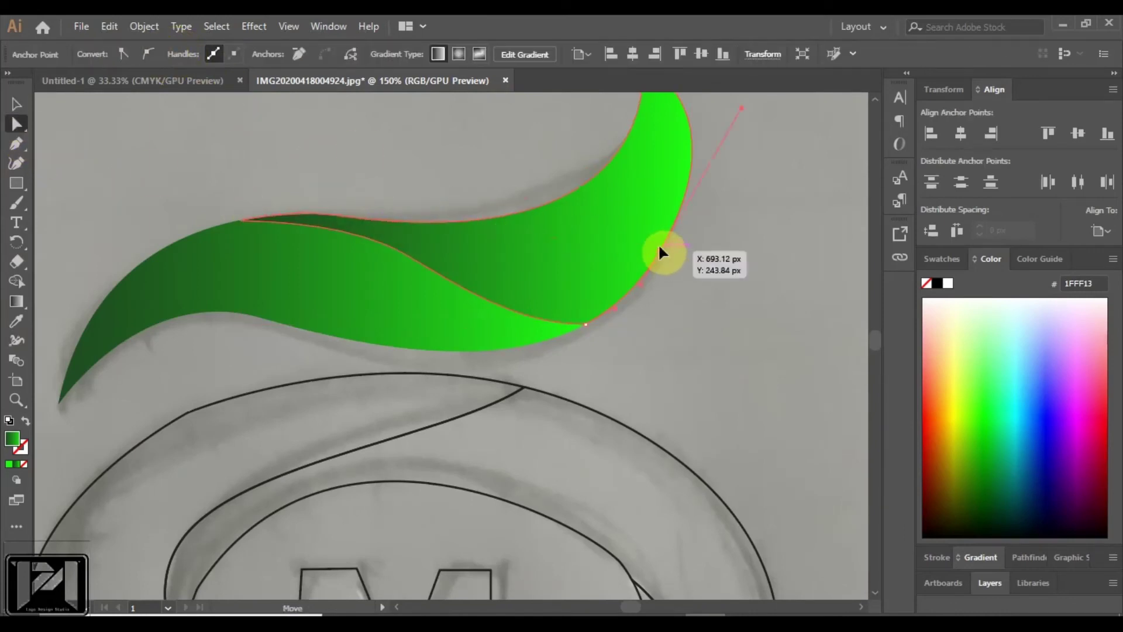
left_click(365, 223)
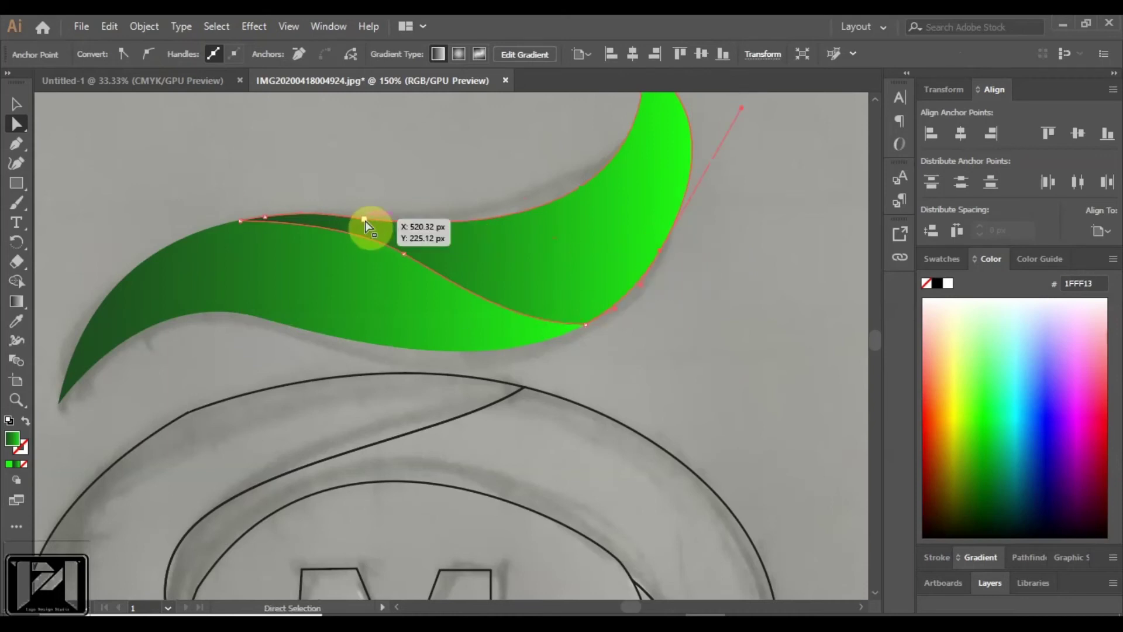
left_click_drag(367, 225, 656, 240)
left_click(752, 263)
scroll(719, 271, "down", 2)
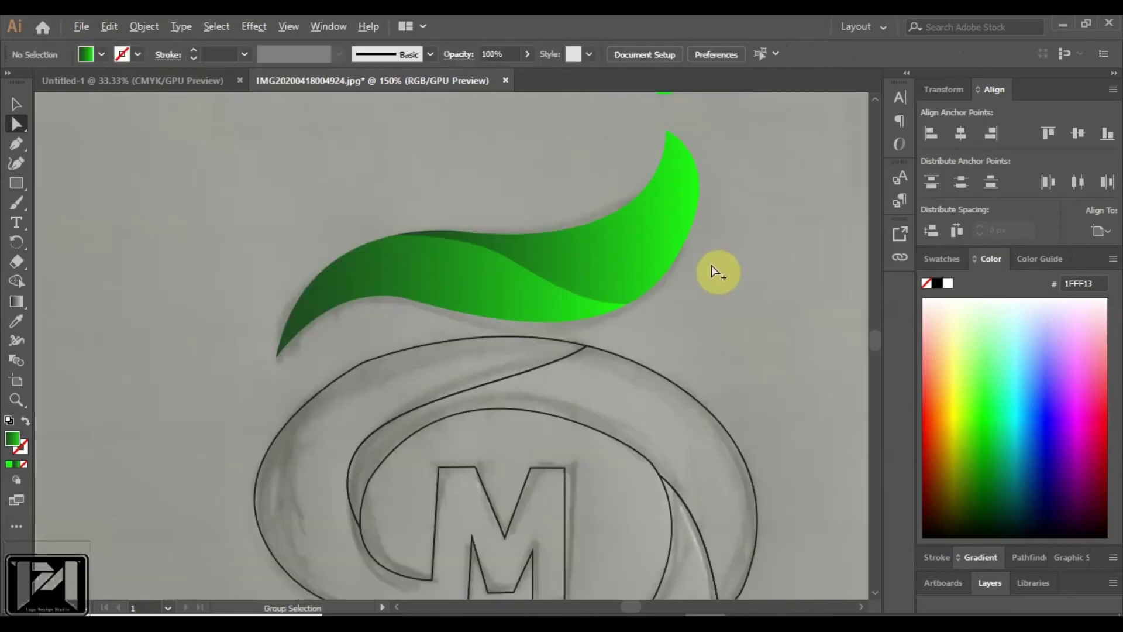
scroll(721, 276, "down", 2)
scroll(670, 226, "up", 2)
key("ctrl+z")
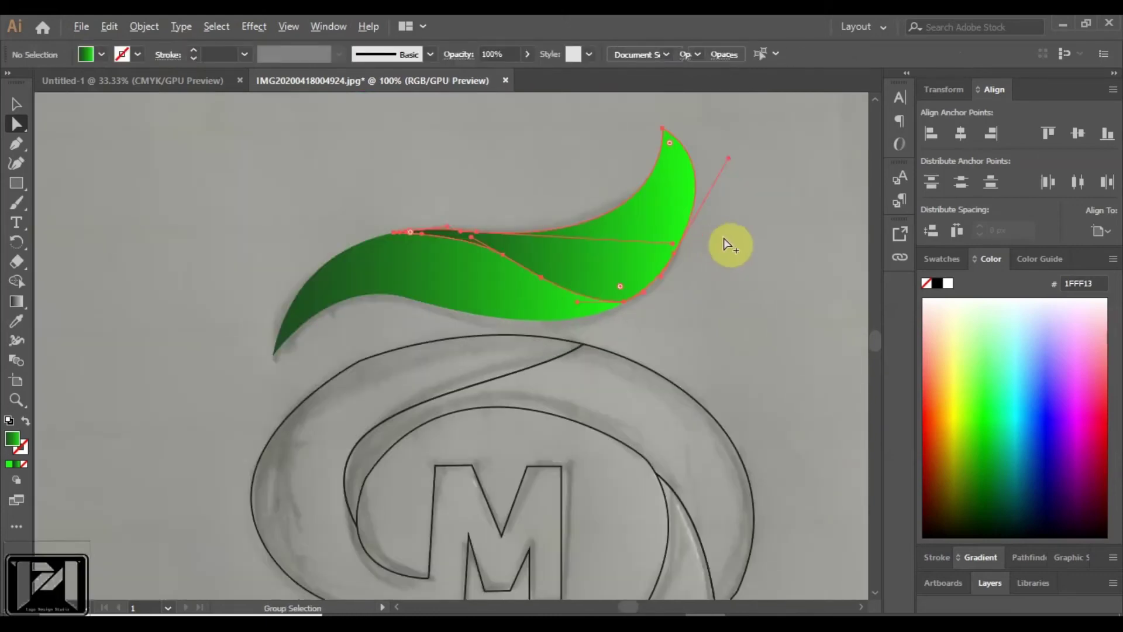
Step: Refine the curve of the upper leaf's right edge by pulling its anchor's upper direction handle slightly inward, and deselect
left_click(651, 265)
key("ctrl+plus")
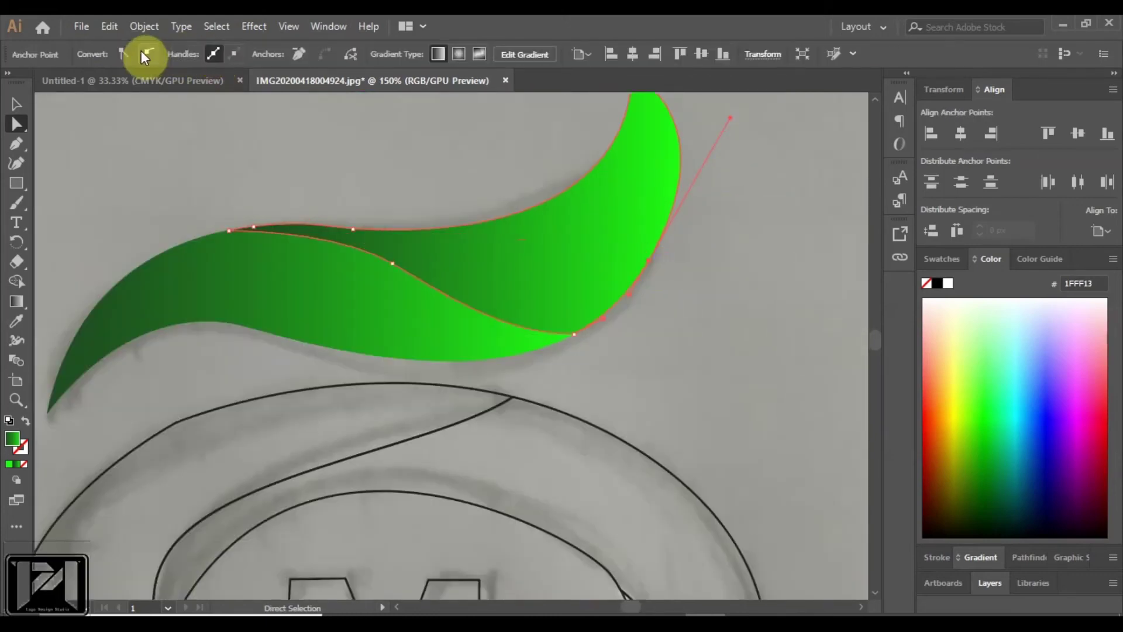
left_click_drag(731, 119, 714, 125)
left_click(725, 223)
scroll(710, 250, "down", 1)
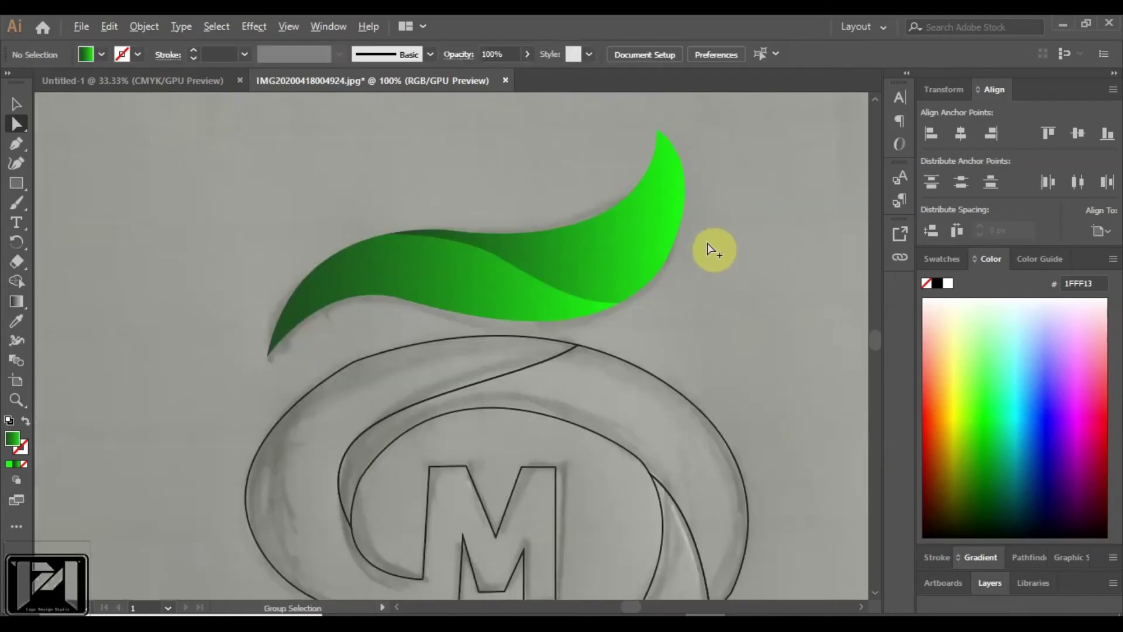
Step: Recolour the bright blue end stop of the blue swatch's gradient light cyan (56E6FF) and deselect the rectangle
scroll(726, 252, "down", 2)
scroll(754, 246, "down", 1)
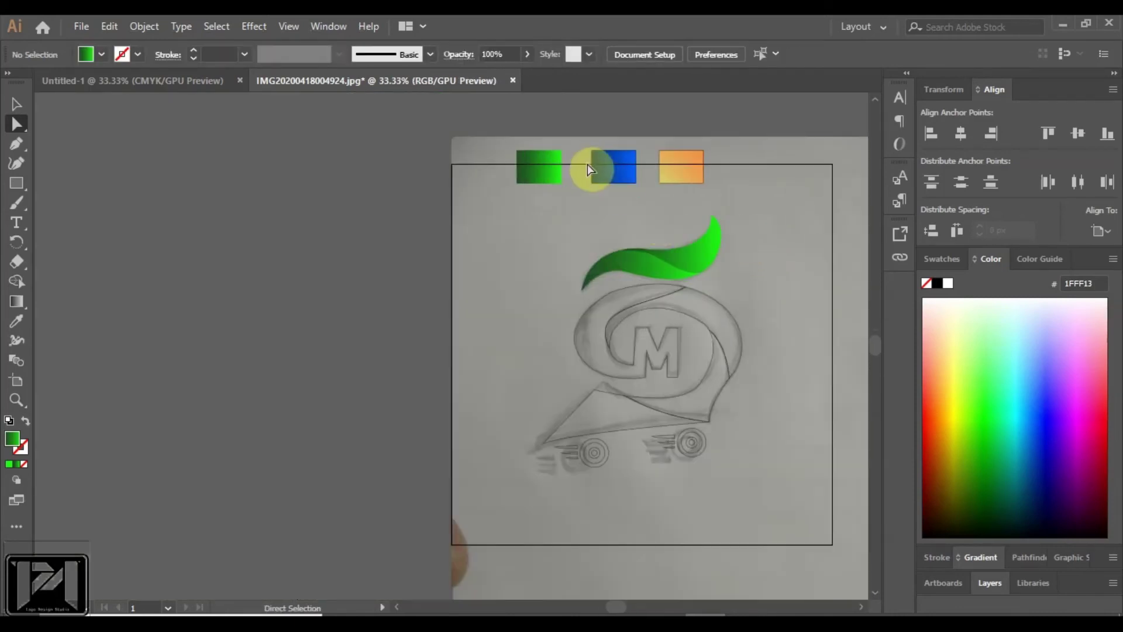
left_click(619, 170)
left_click(720, 193)
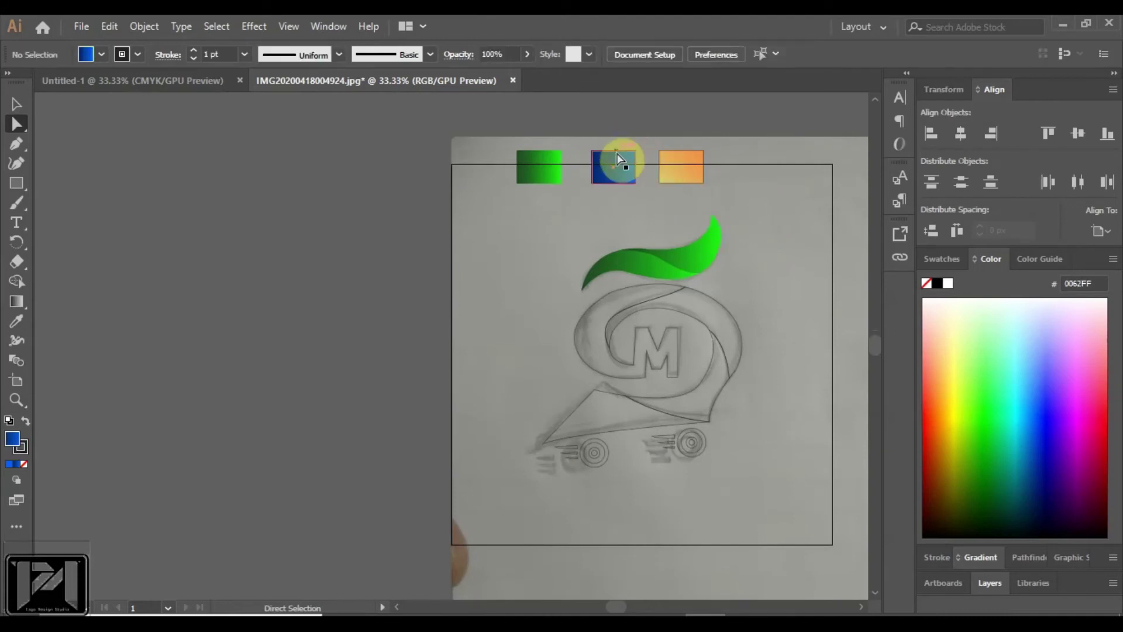
left_click(620, 160)
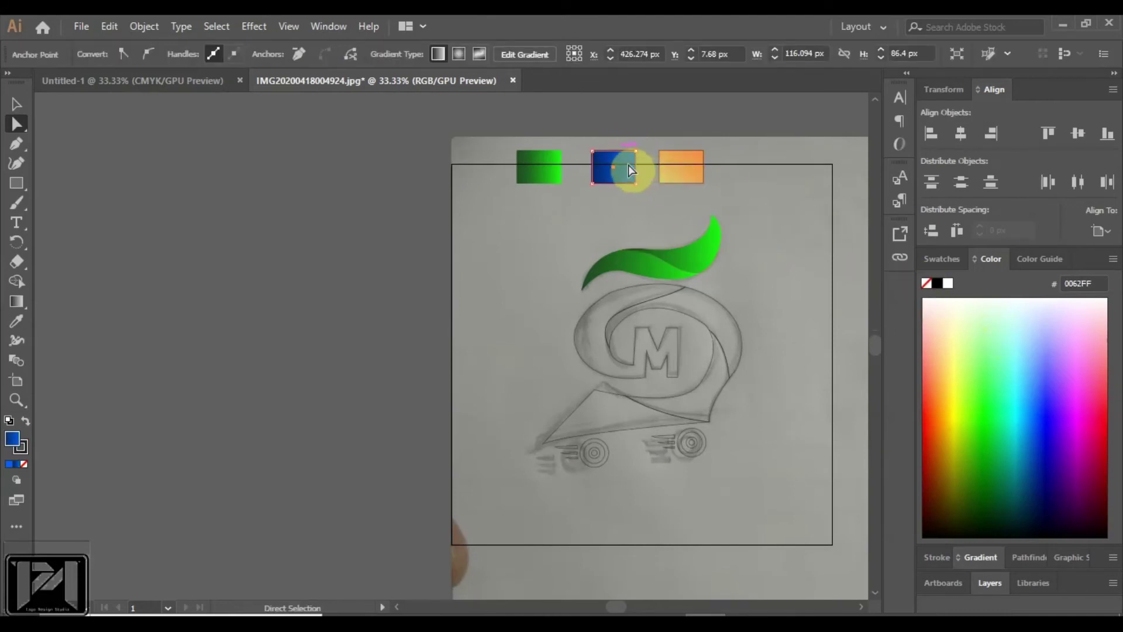
left_click(987, 554)
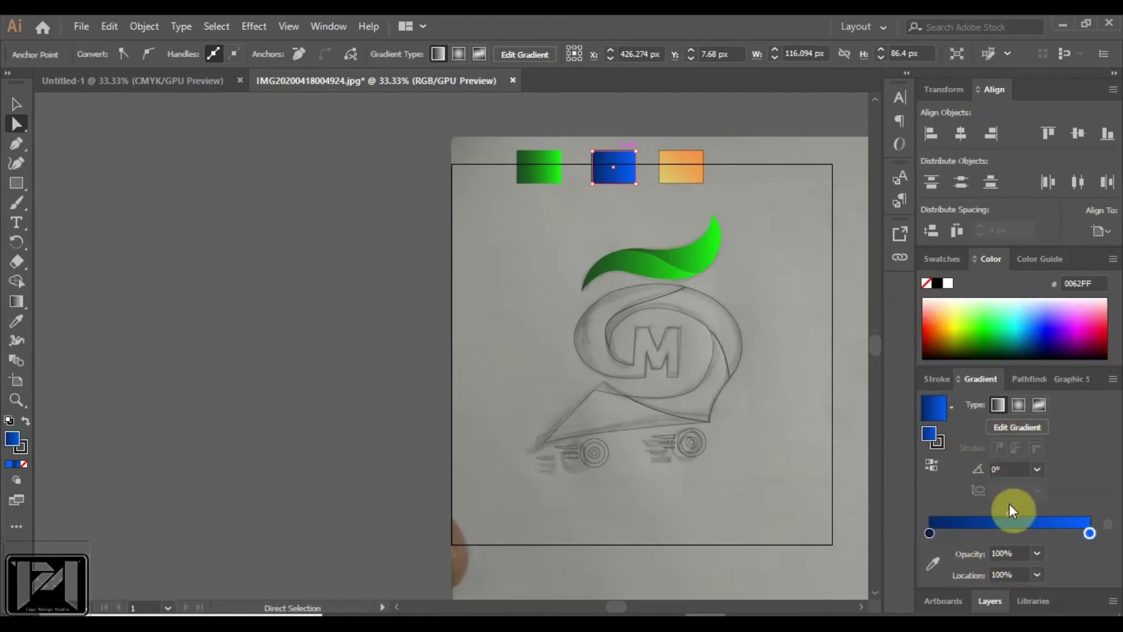
left_click(1012, 429)
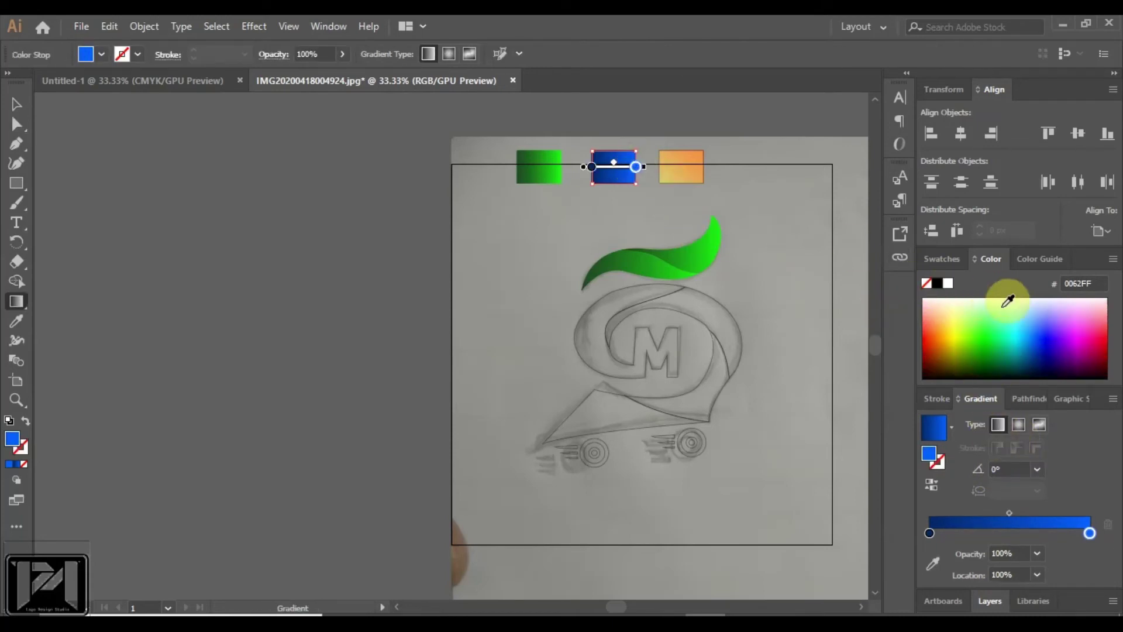
left_click(1021, 320)
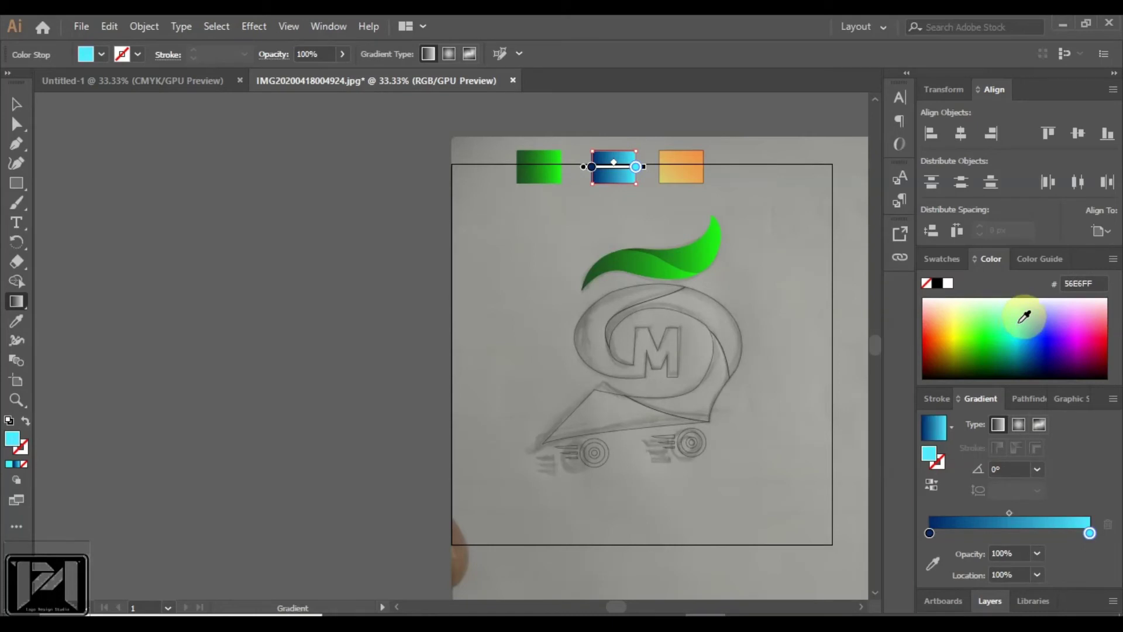
left_click(16, 123)
left_click(571, 259)
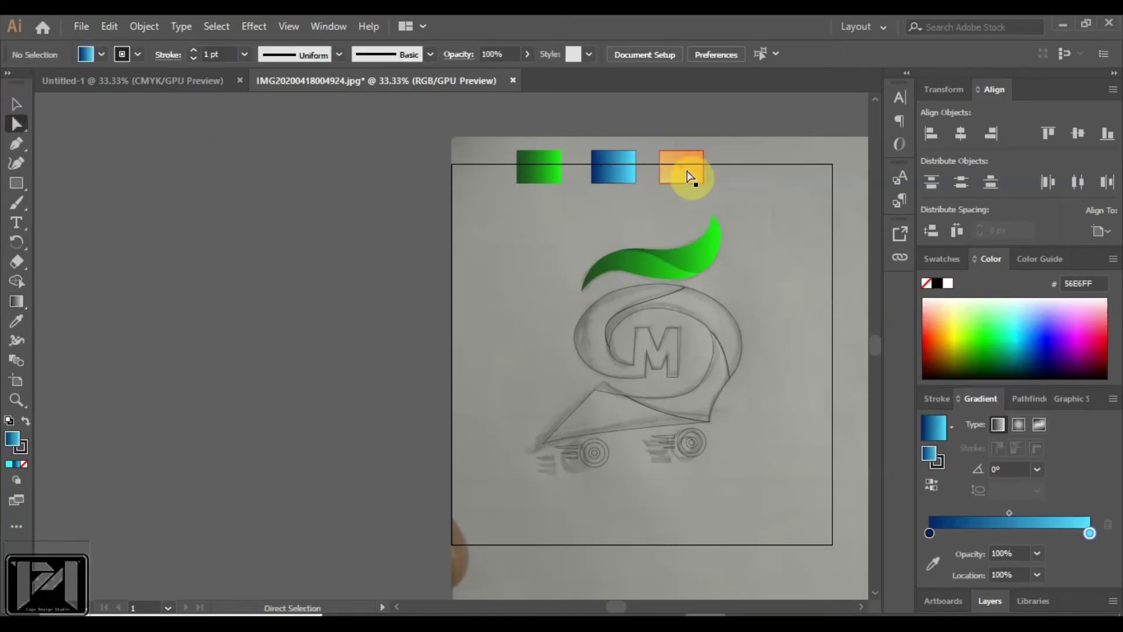
Step: Shift the blue swatch's gradient midpoint toward the cyan stop, to about 61%, and deselect the rectangle
left_click(622, 189)
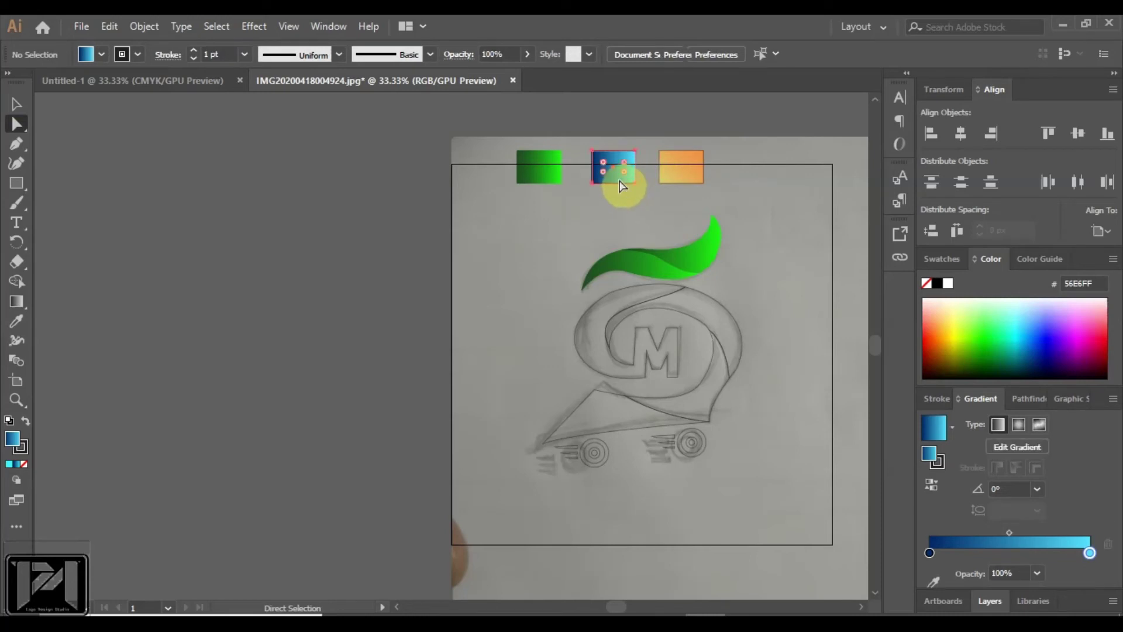
left_click_drag(1006, 515, 1025, 513)
left_click(540, 263)
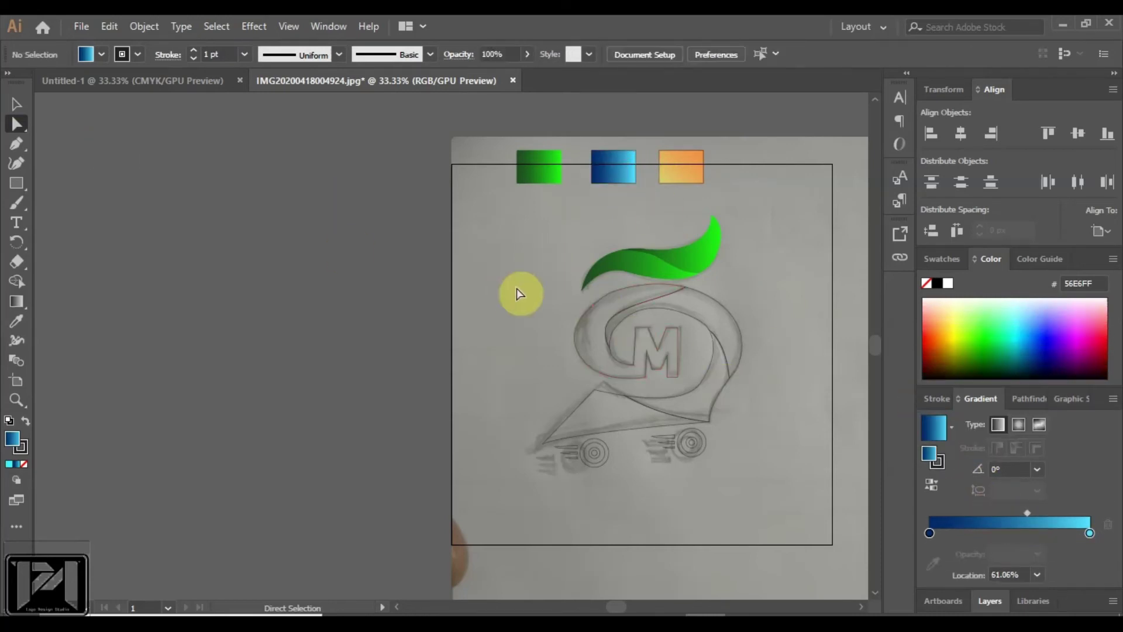
Step: Apply the blue swatch's gradient to the upper-right swoosh around the M, and deselect it
scroll(615, 320, "up", 2)
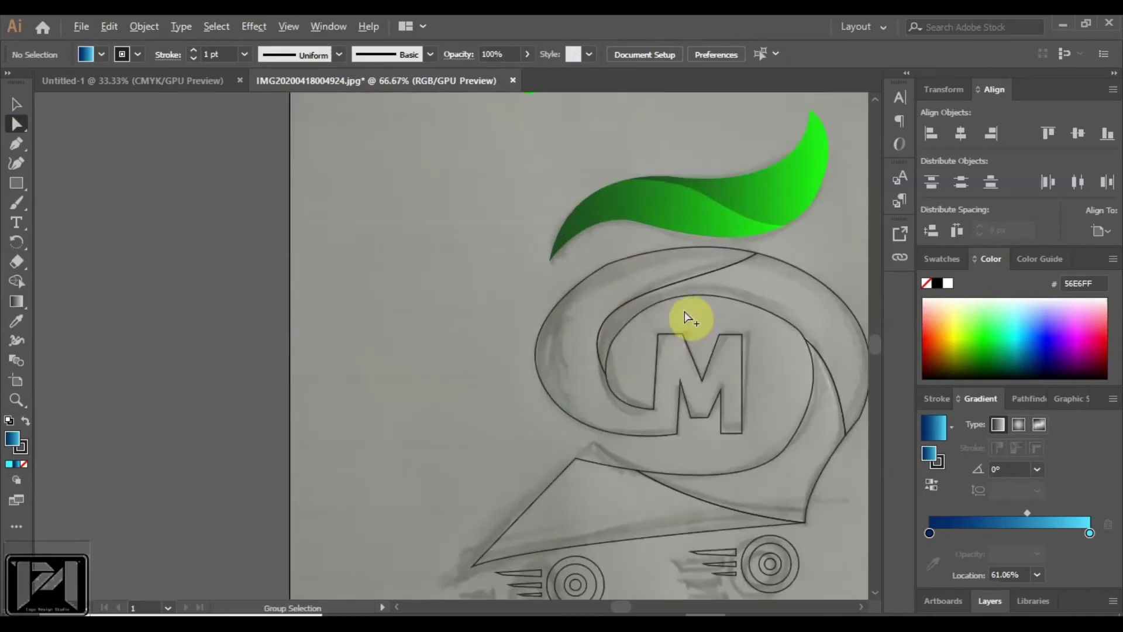
scroll(724, 314, "down", 2)
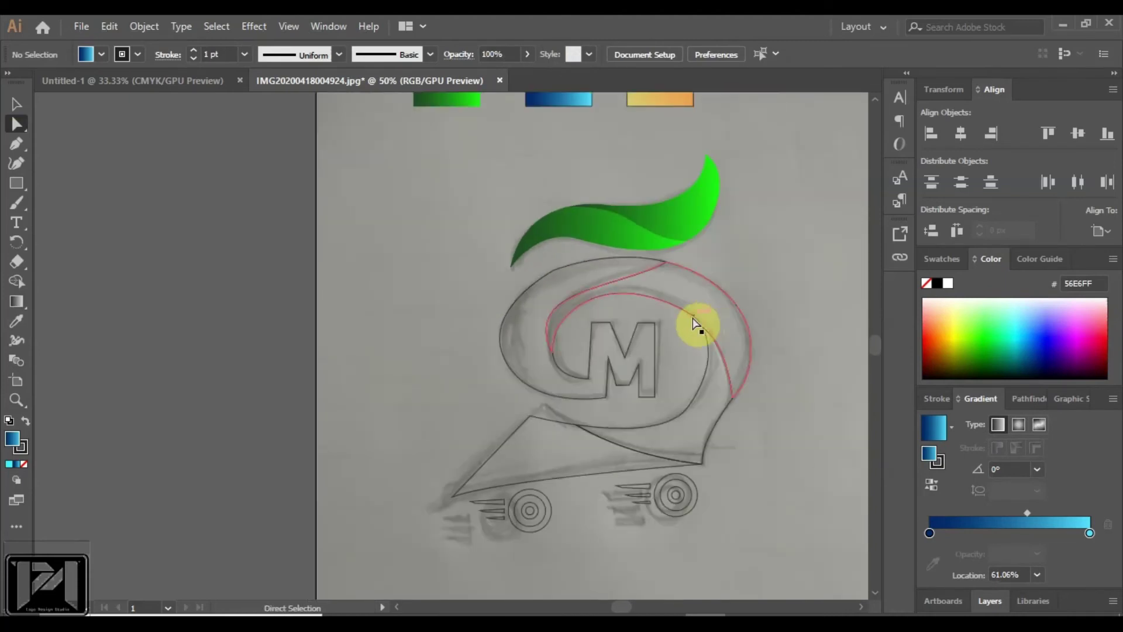
left_click(632, 304)
scroll(760, 298, "up", 2)
scroll(757, 287, "down", 2)
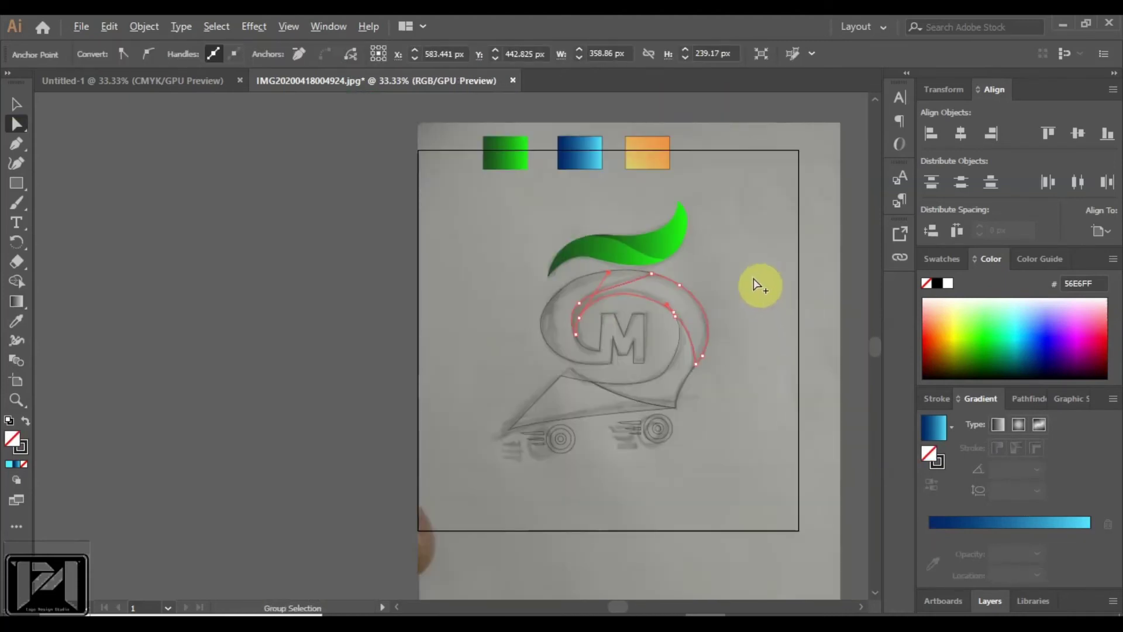
left_click(17, 320)
left_click(591, 156)
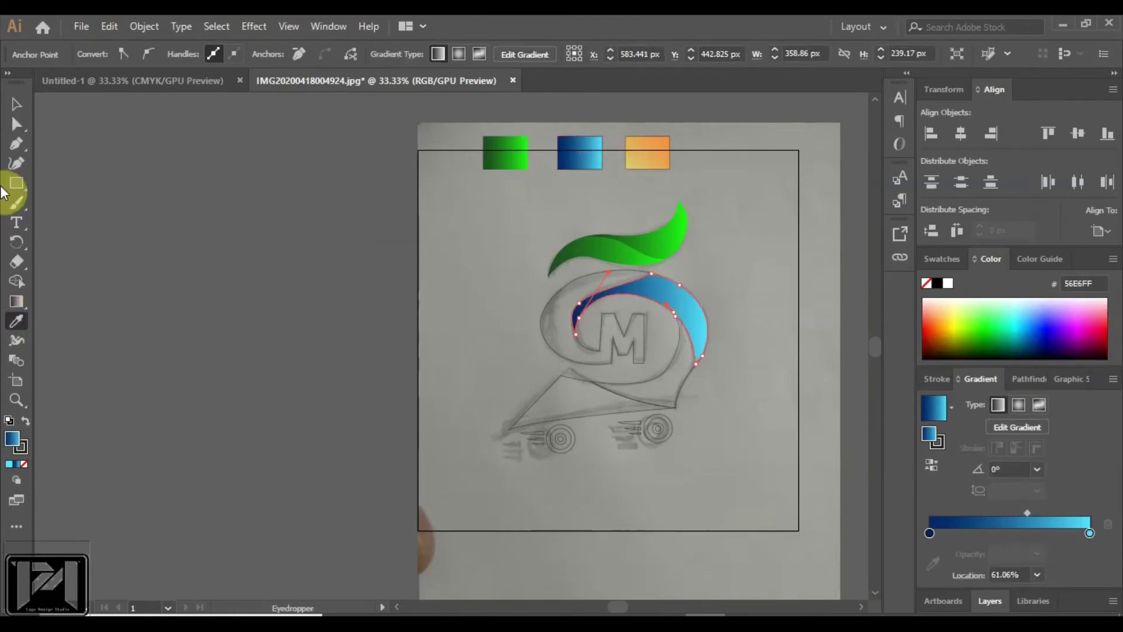
left_click(16, 104)
left_click(563, 349)
Step: Apply the blue swatch's gradient to the lower-right swoosh that joins the cart body, and deselect it
left_click(669, 391)
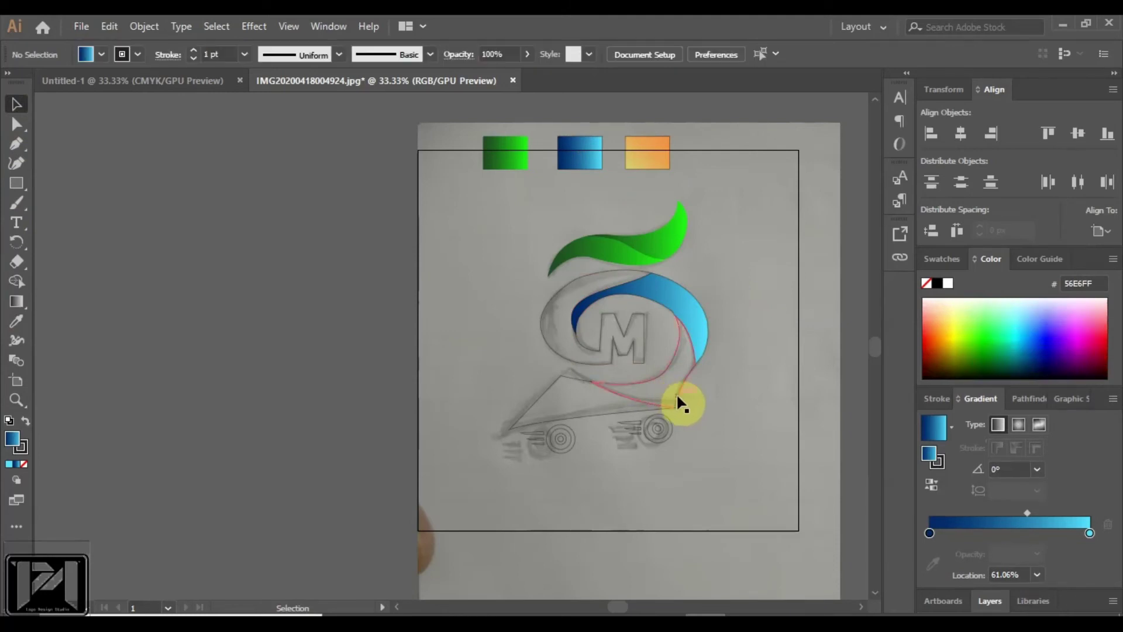
left_click(16, 322)
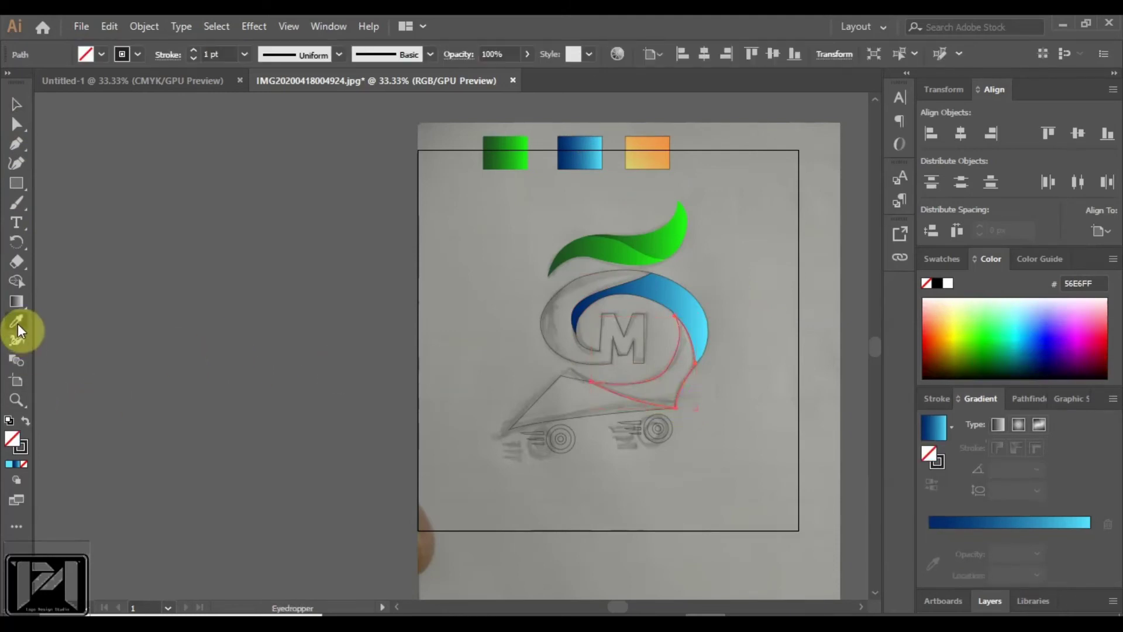
left_click(583, 155)
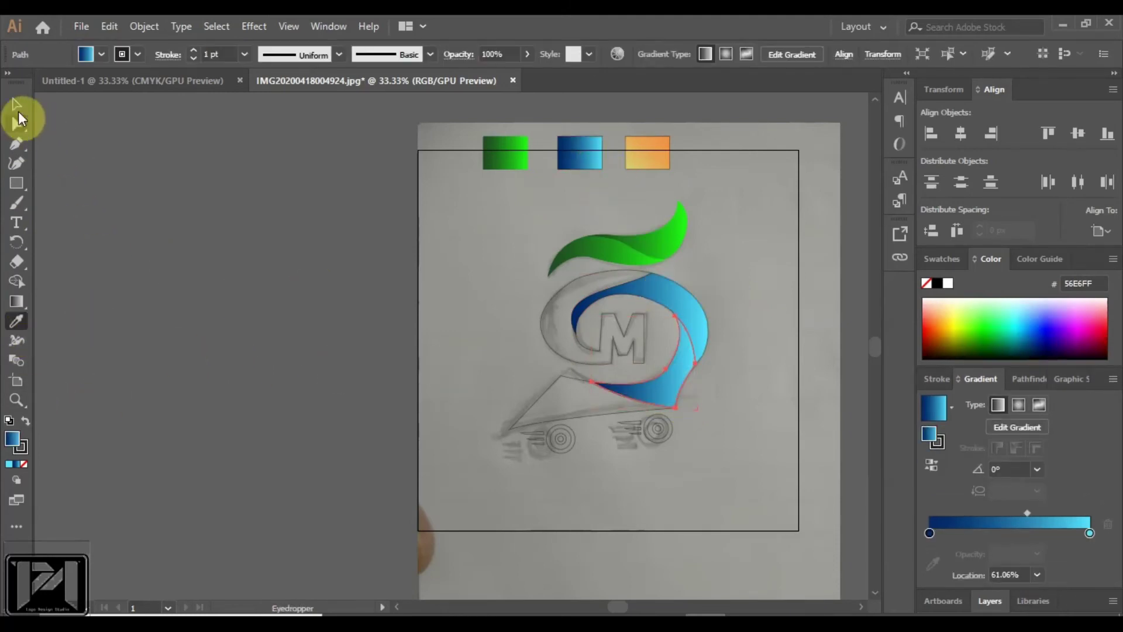
left_click(752, 343)
Step: Draw a curved dividing line across the M's left leg with the Pen tool and remove its fill
scroll(703, 339, "up", 2)
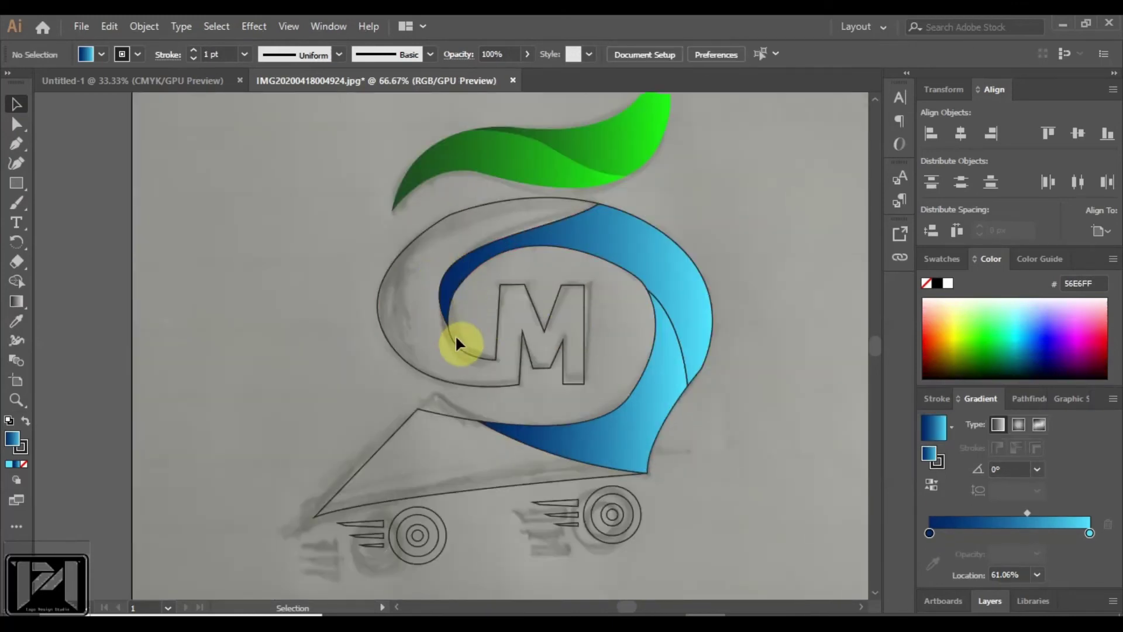
scroll(641, 350, "up", 1)
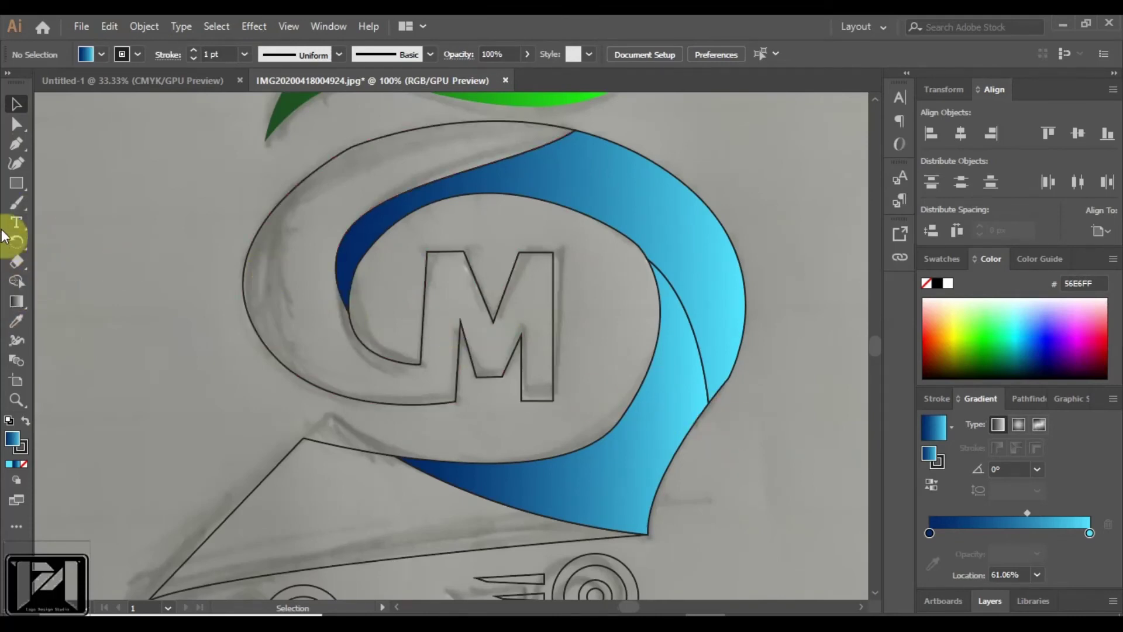
left_click(21, 146)
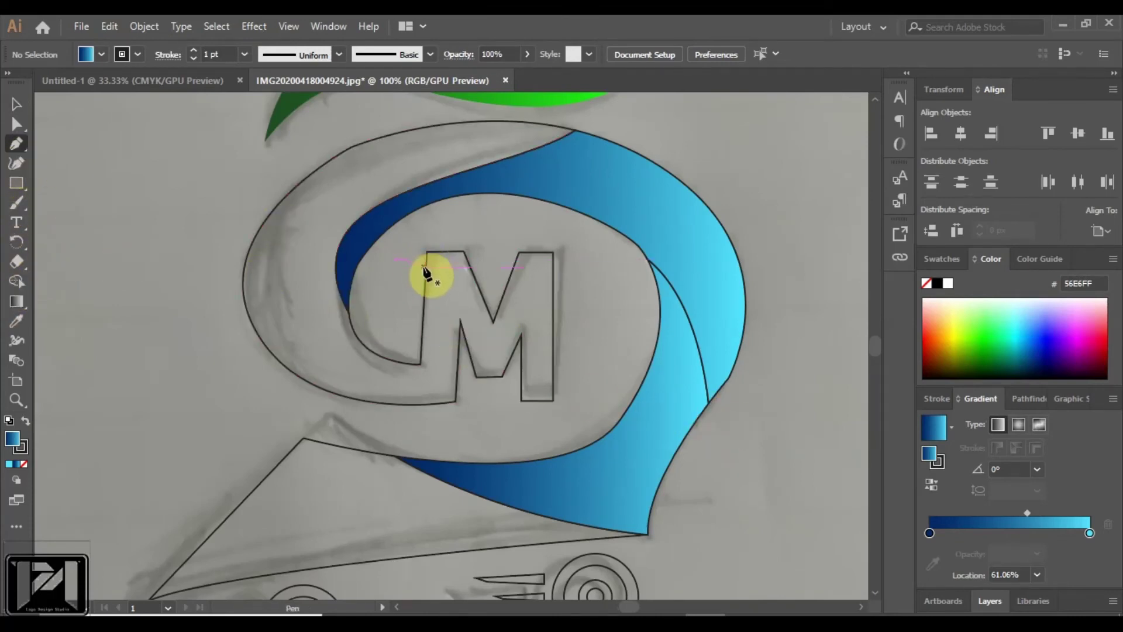
left_click(425, 274)
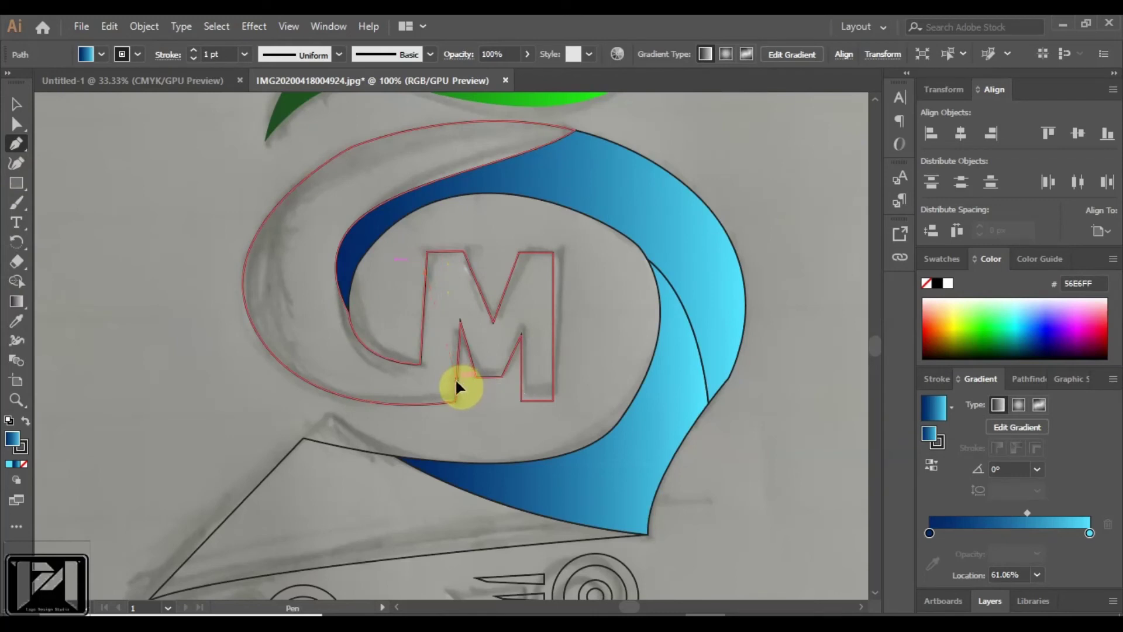
left_click_drag(457, 379, 494, 433)
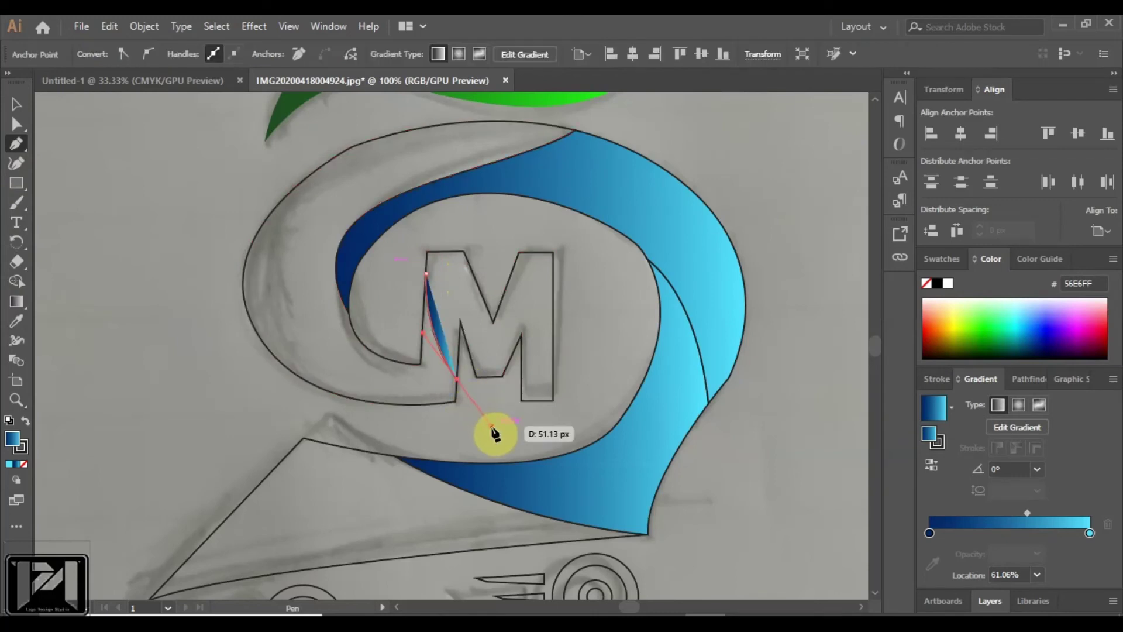
left_click(24, 449)
left_click(25, 468)
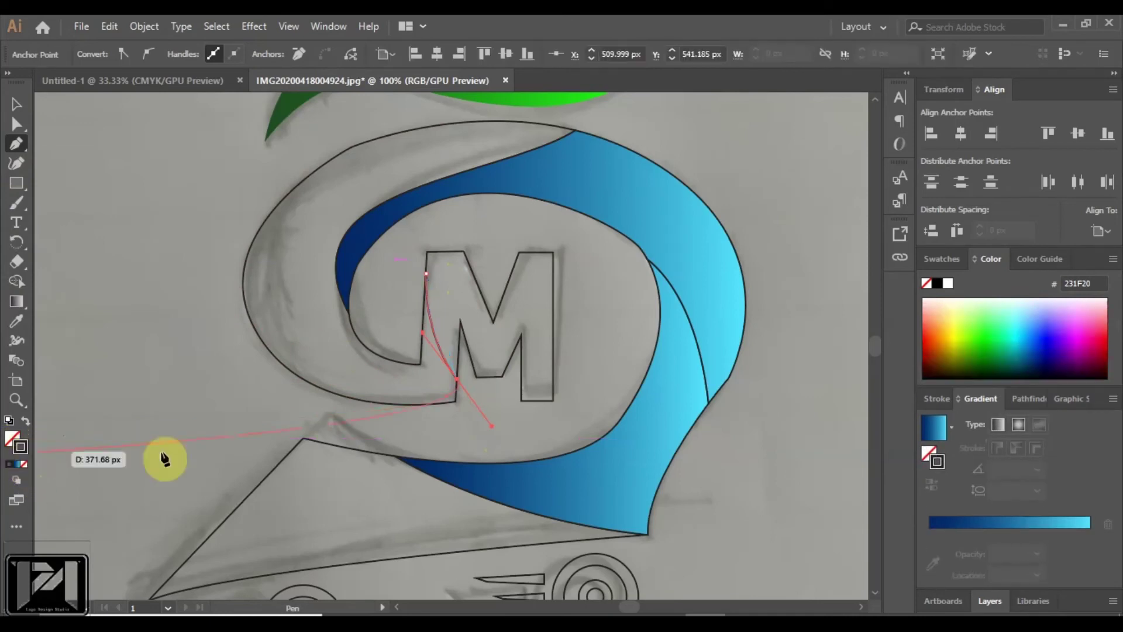
left_click(16, 105)
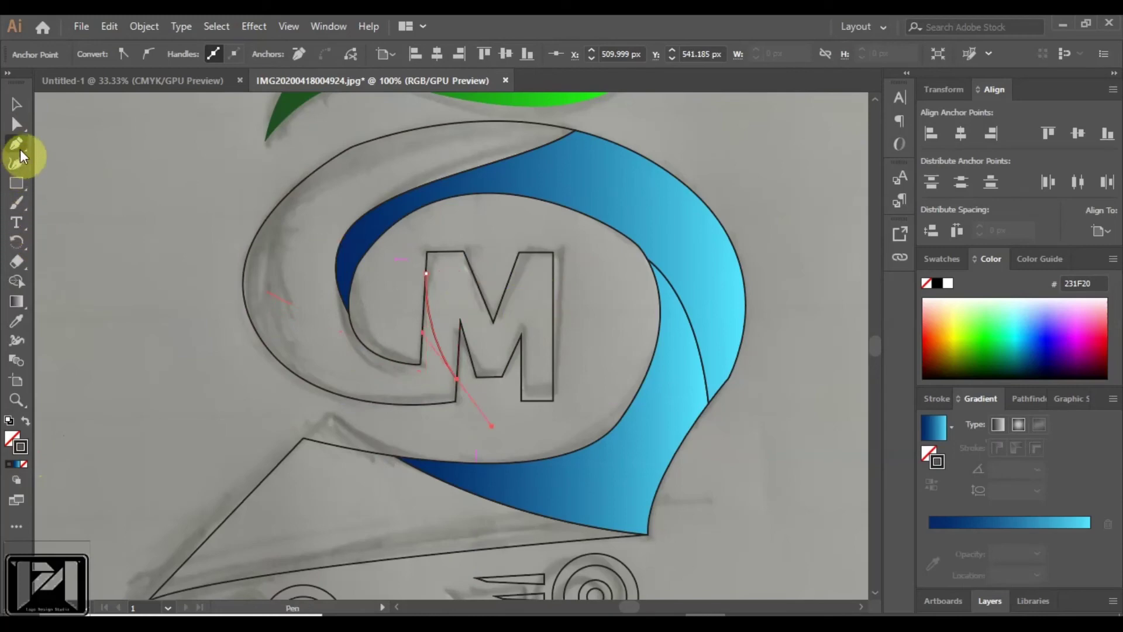
Step: Draw a second curved dividing line from the upper inner edge of the M's right leg down to its outer edge
left_click_drag(513, 266, 556, 363)
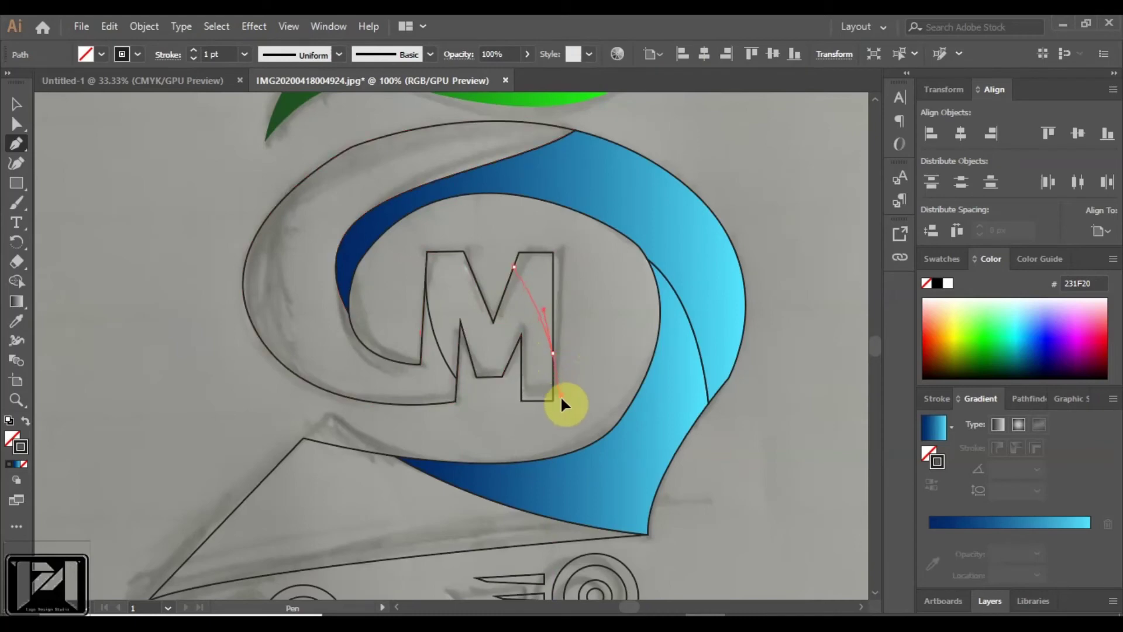
left_click_drag(565, 419, 13, 113)
left_click(14, 109)
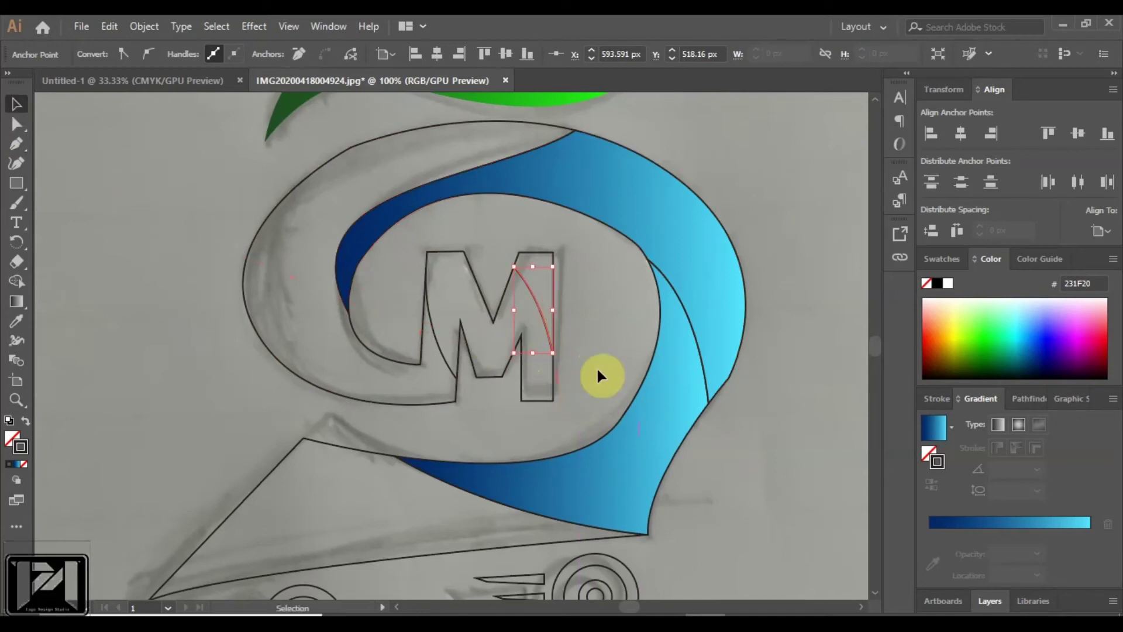
Step: Split off the upper part of the M's right leg along the curve with Shape Builder, and deselect
left_click(538, 255, "shift")
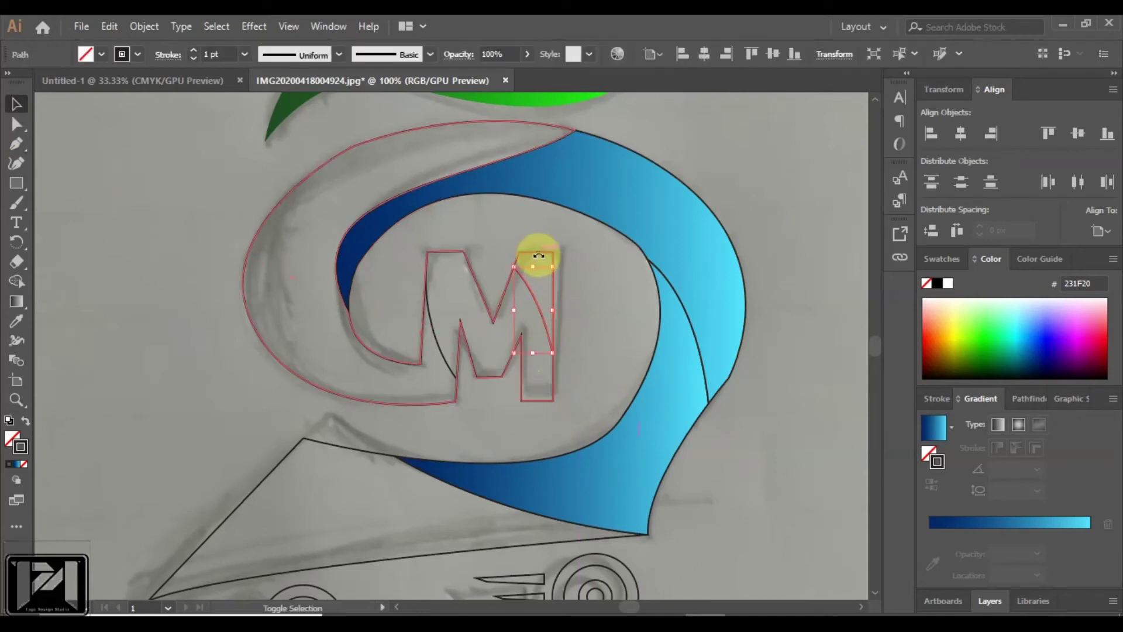
left_click(16, 283)
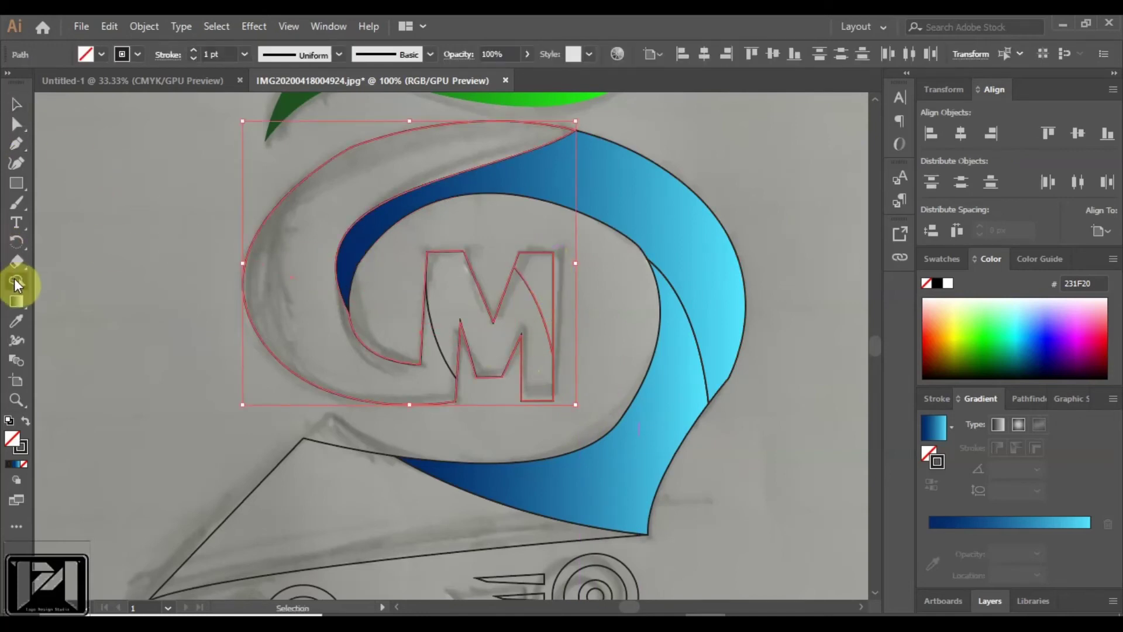
left_click(537, 305)
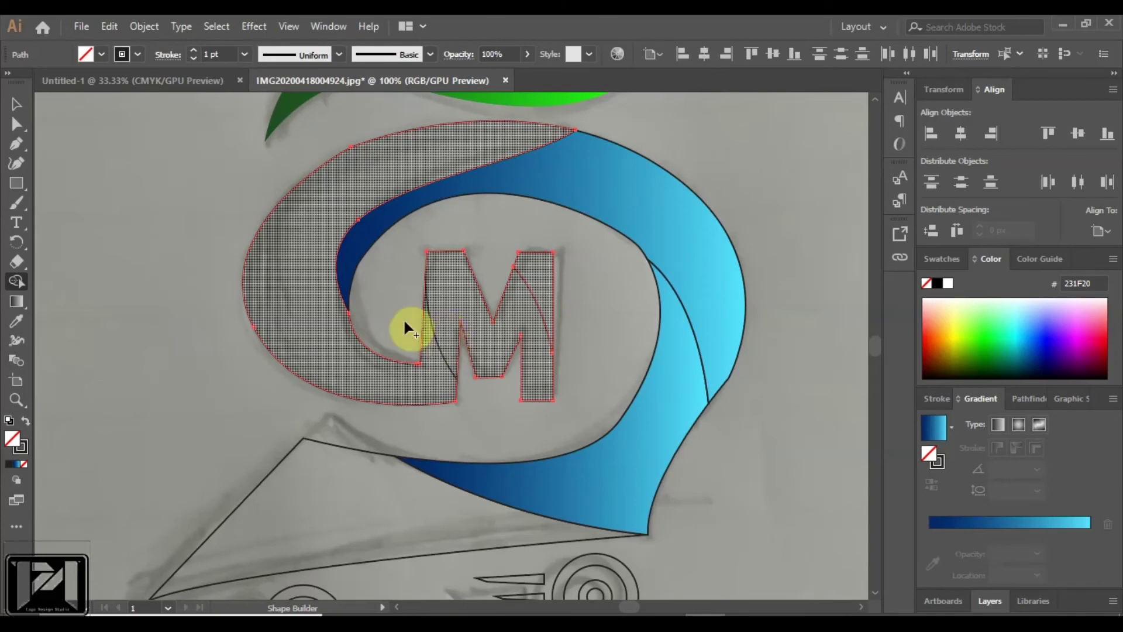
left_click(16, 124)
left_click(62, 163)
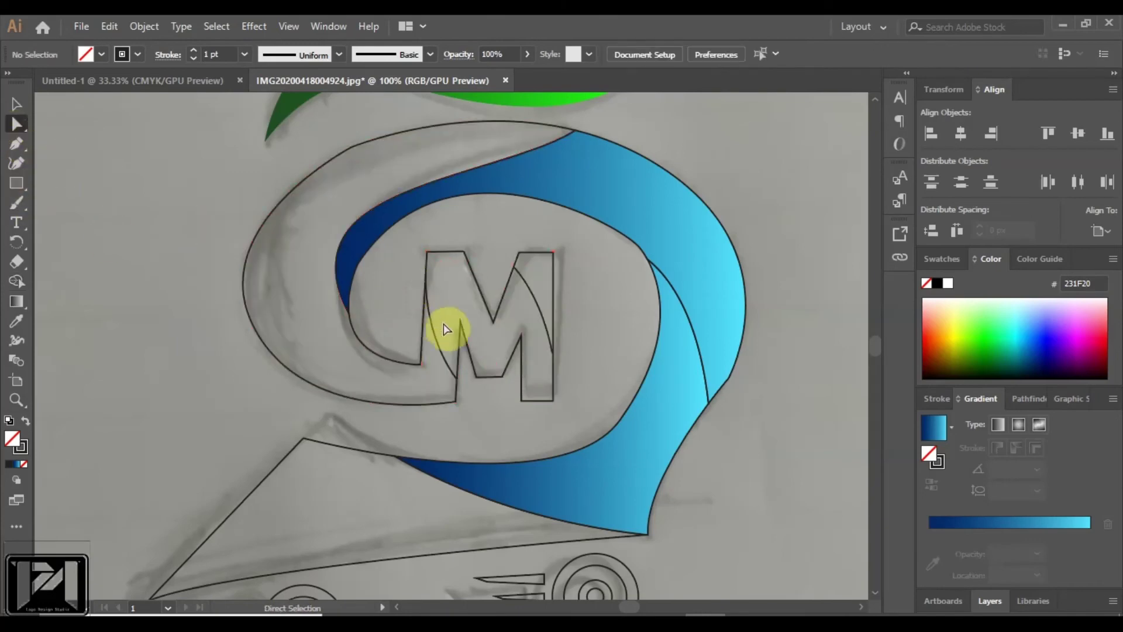
Step: Recolour the main part of the M darker orange (E49200) and deselect it
left_click(458, 343)
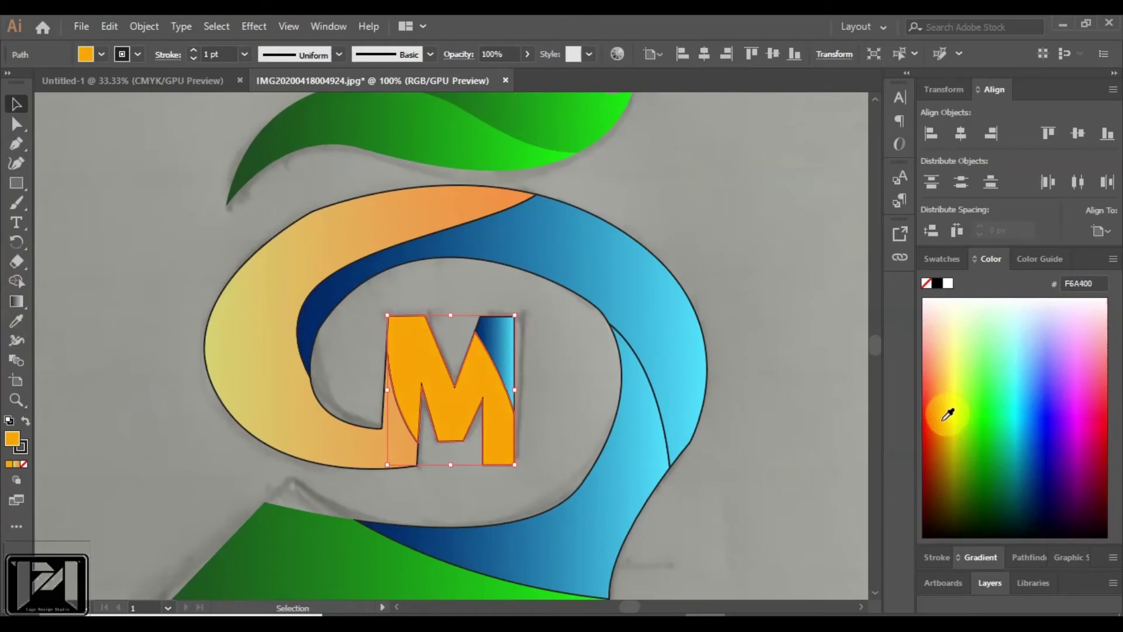
left_click(947, 420)
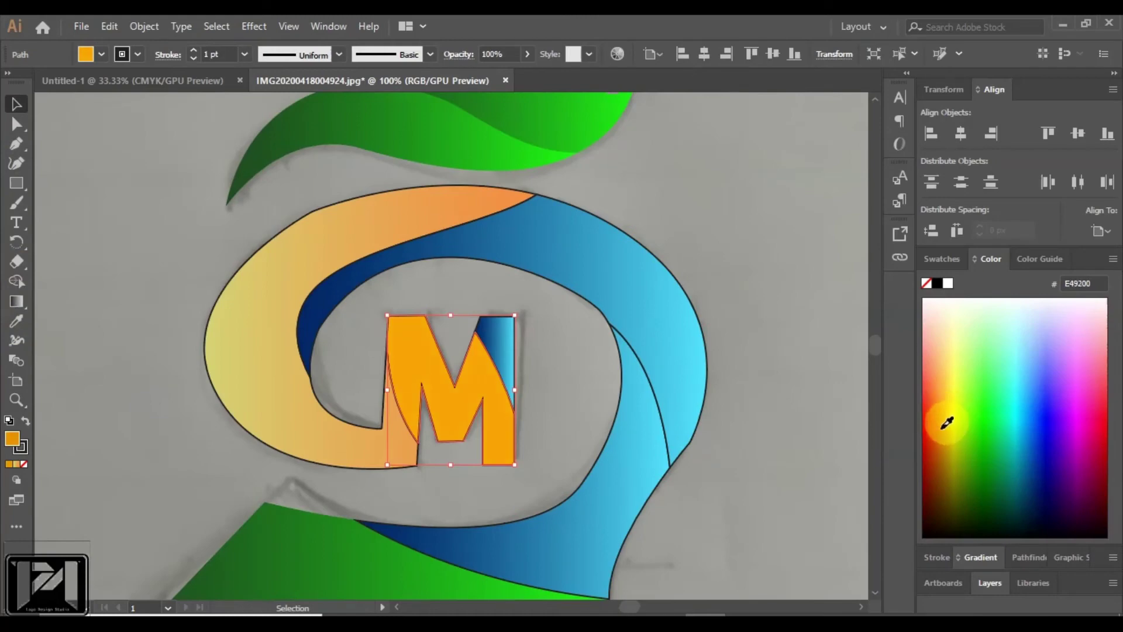
left_click(95, 157)
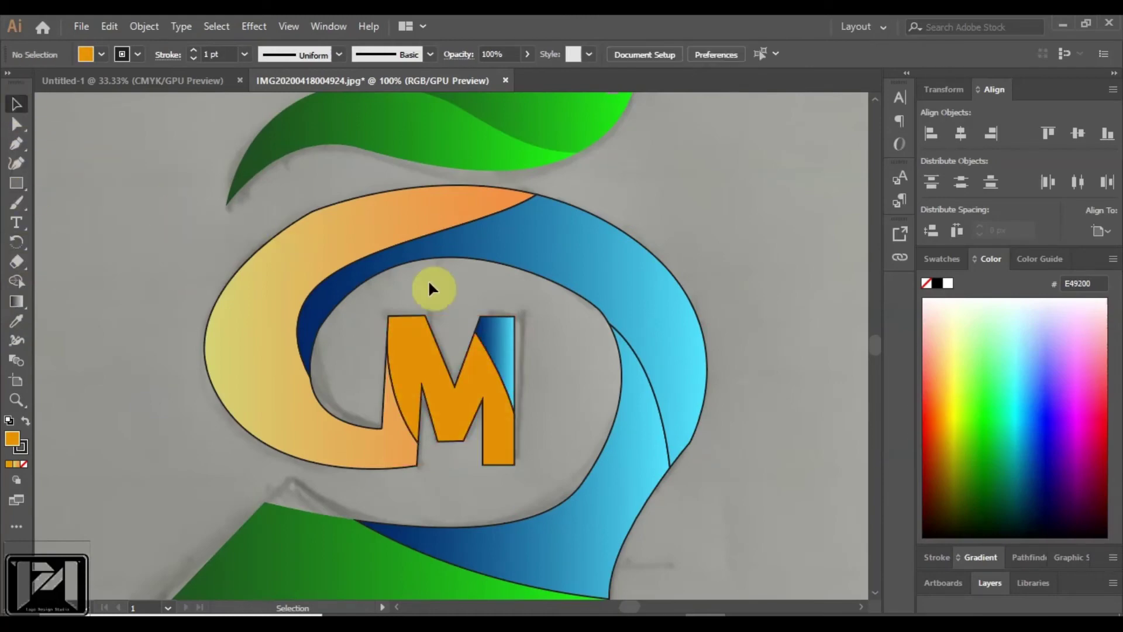
Step: Fill the right wheel's outermost circle with the solid orange E49200 and deselect it
scroll(427, 279, "down", 1)
scroll(494, 464, "up", 2)
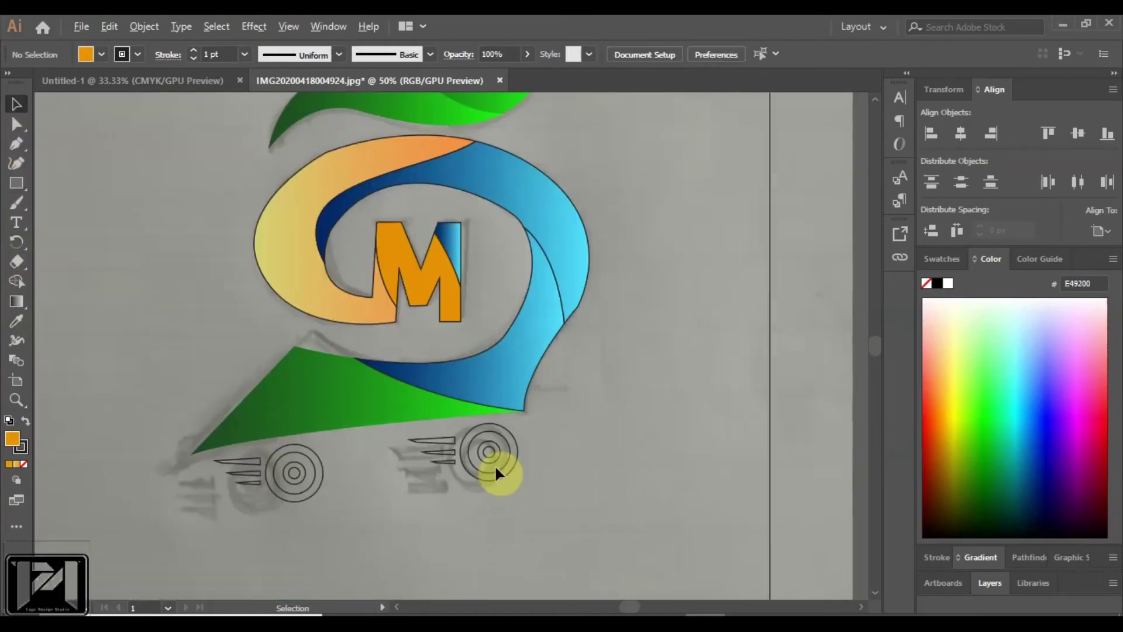
left_click(499, 438)
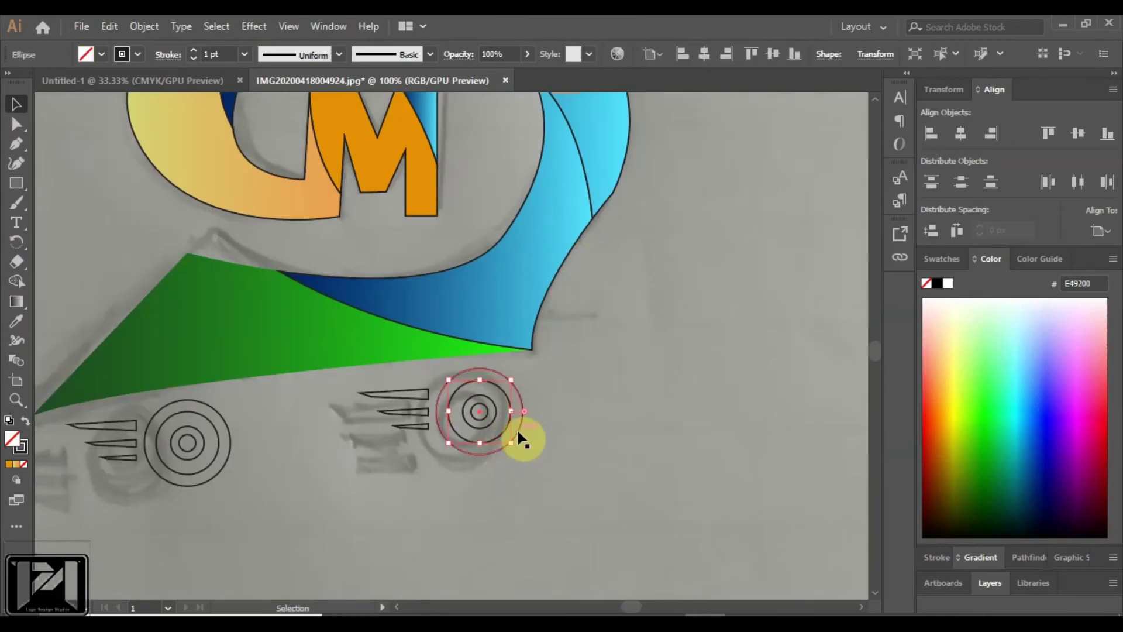
left_click(10, 463)
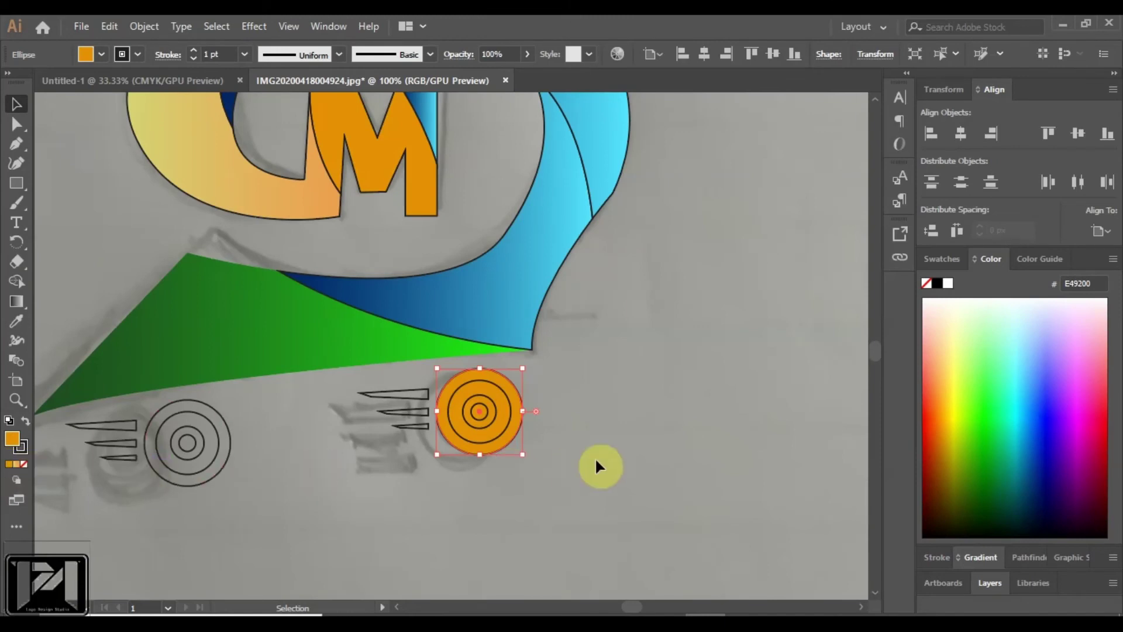
key("ctrl+shift+a")
Step: Move the right wheel's two innermost circles out to the empty area beside the wheel
left_click(507, 409)
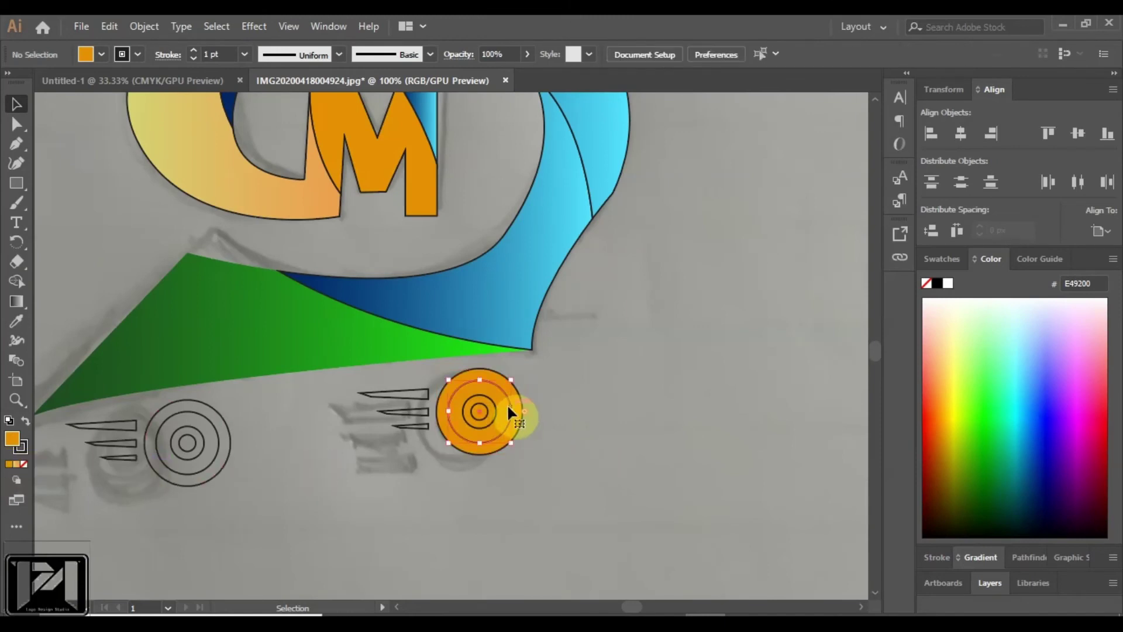
scroll(507, 409, "up", 2)
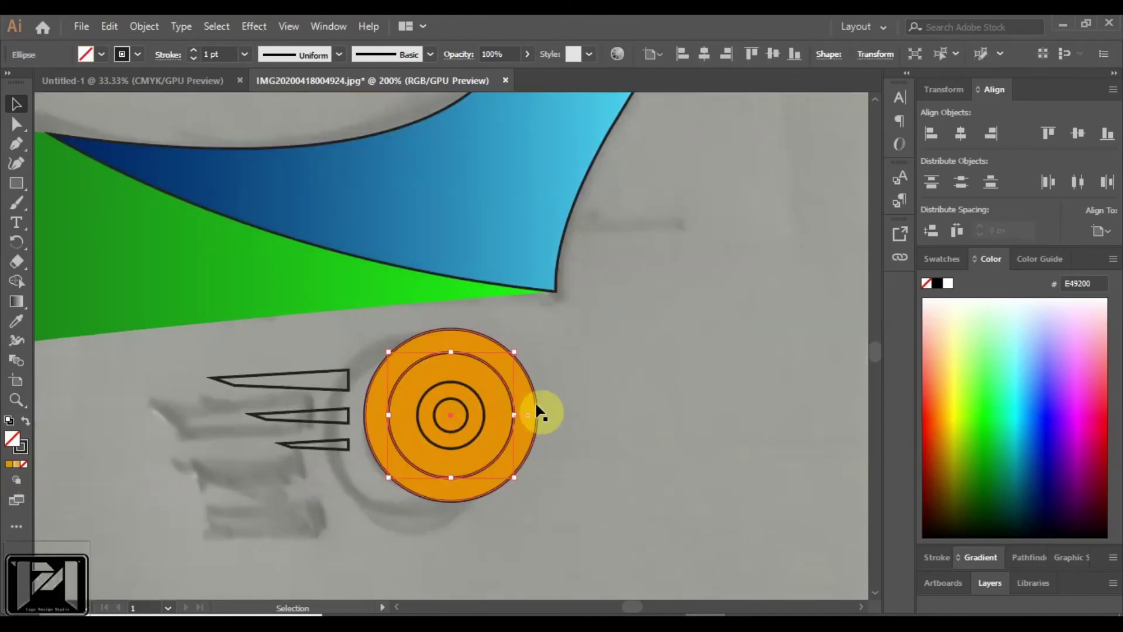
left_click(459, 400)
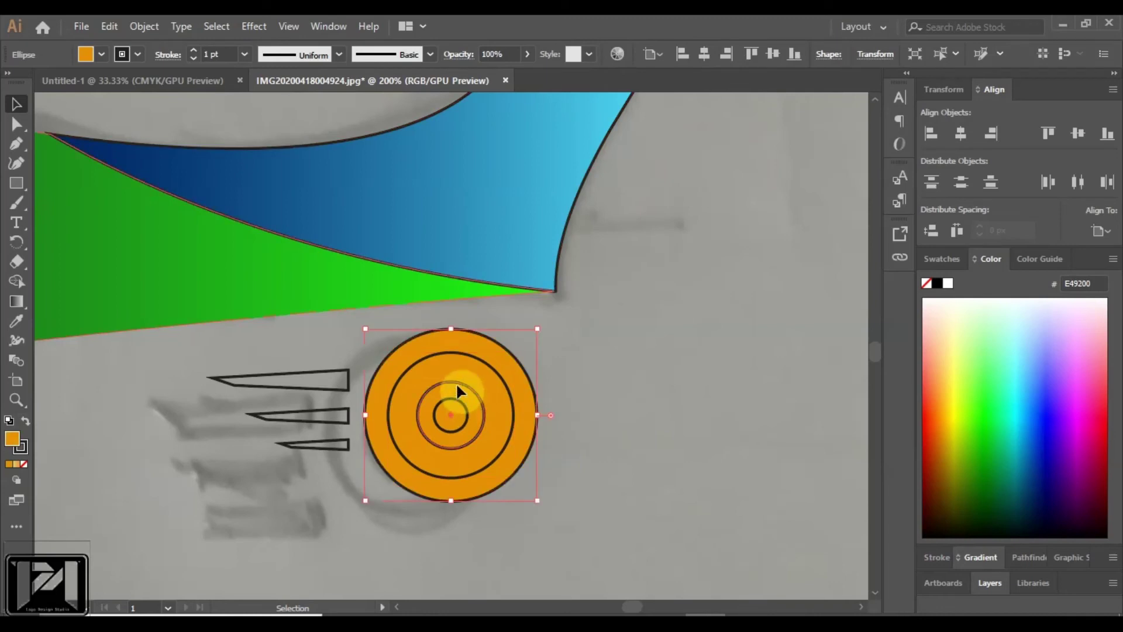
left_click(457, 391)
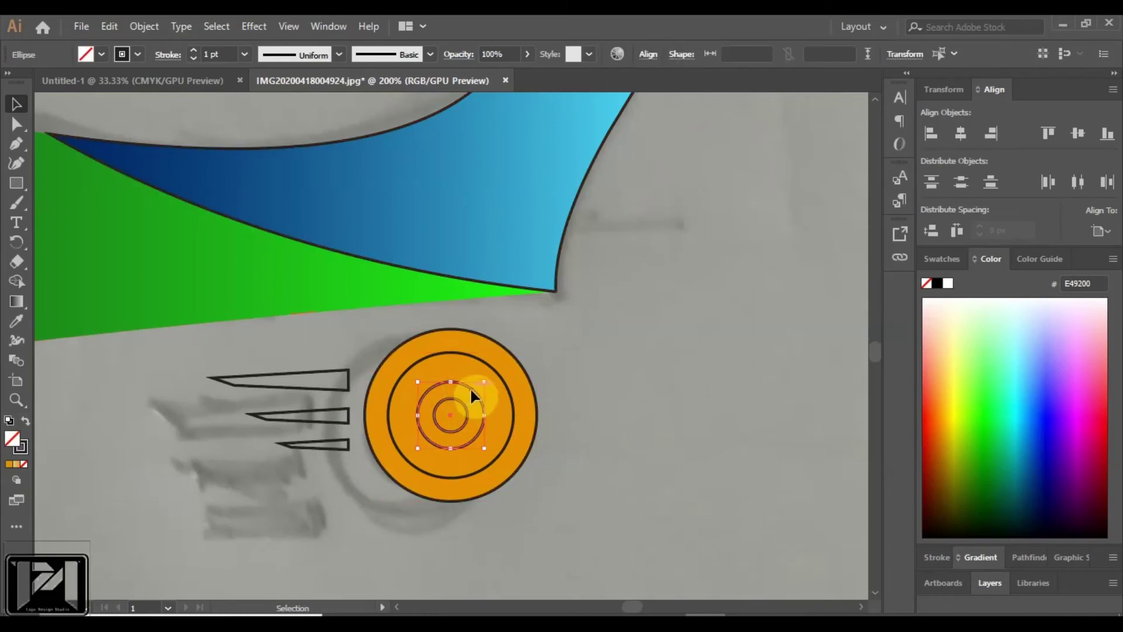
left_click_drag(469, 391, 662, 351)
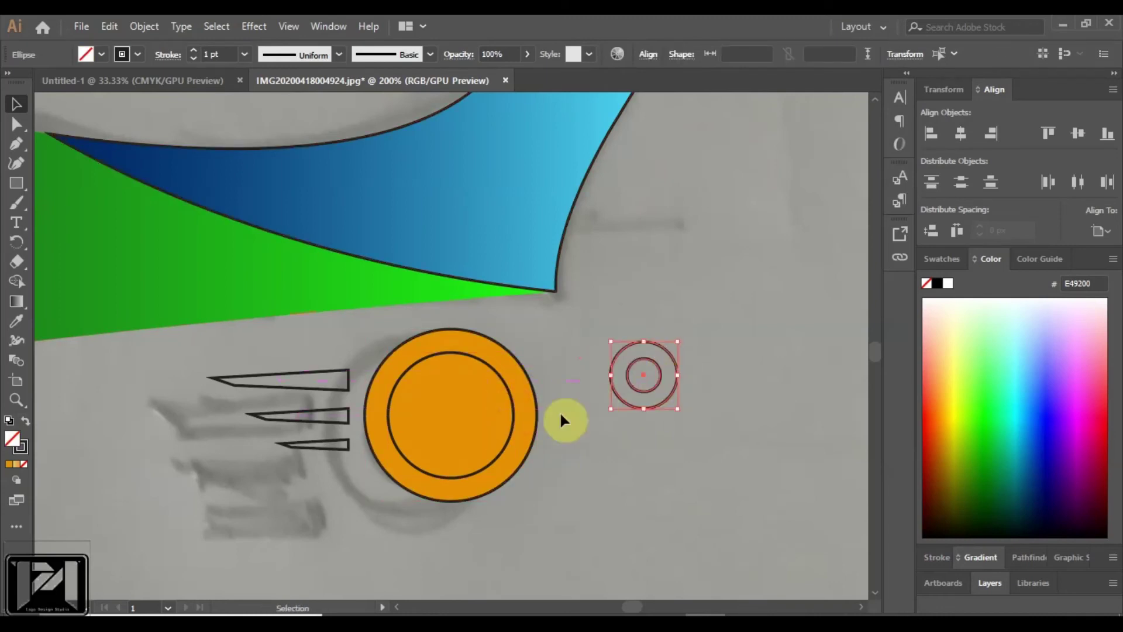
Step: Cut the second circle out of the right wheel's orange circle with Minus Front to form a ring, and deselect
left_click(502, 444)
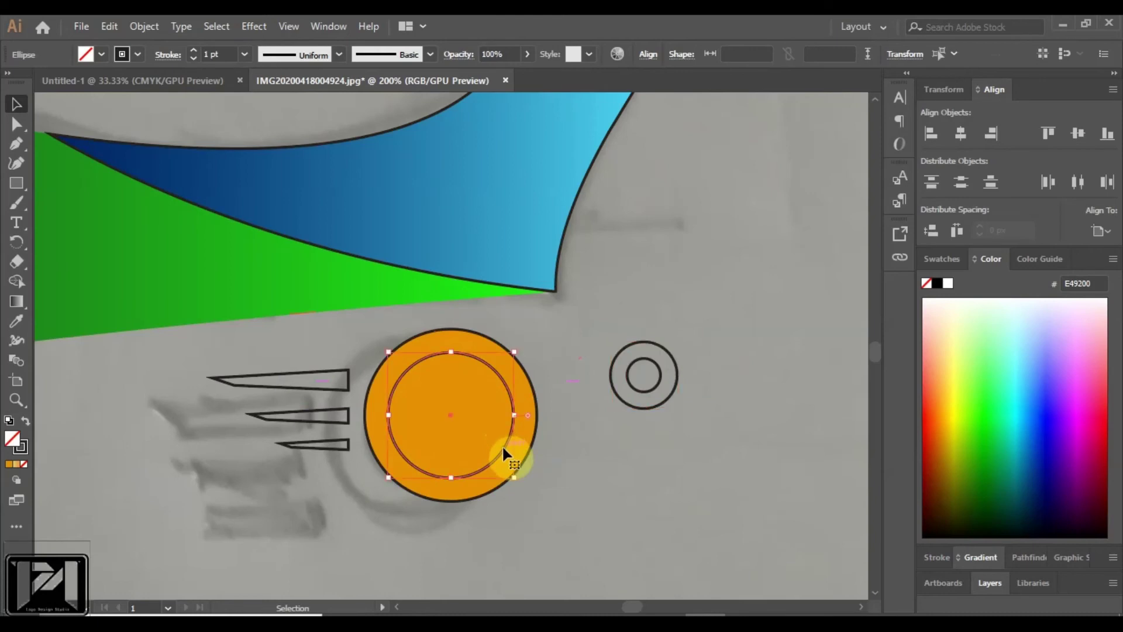
left_click(535, 432, "shift")
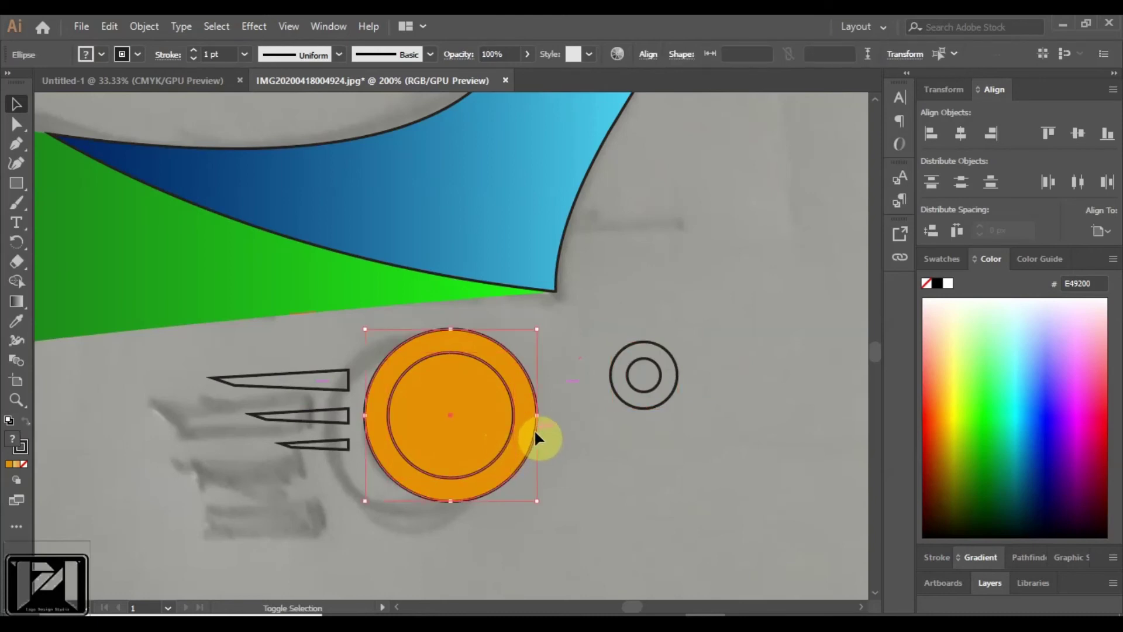
left_click(1028, 557)
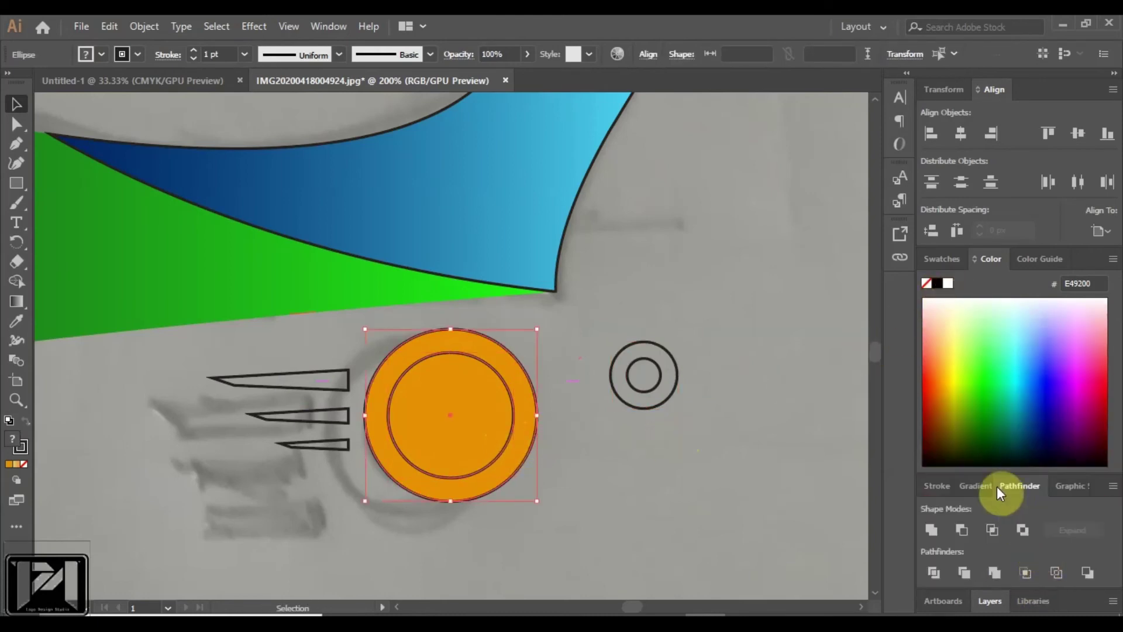
left_click(961, 530)
left_click(683, 455)
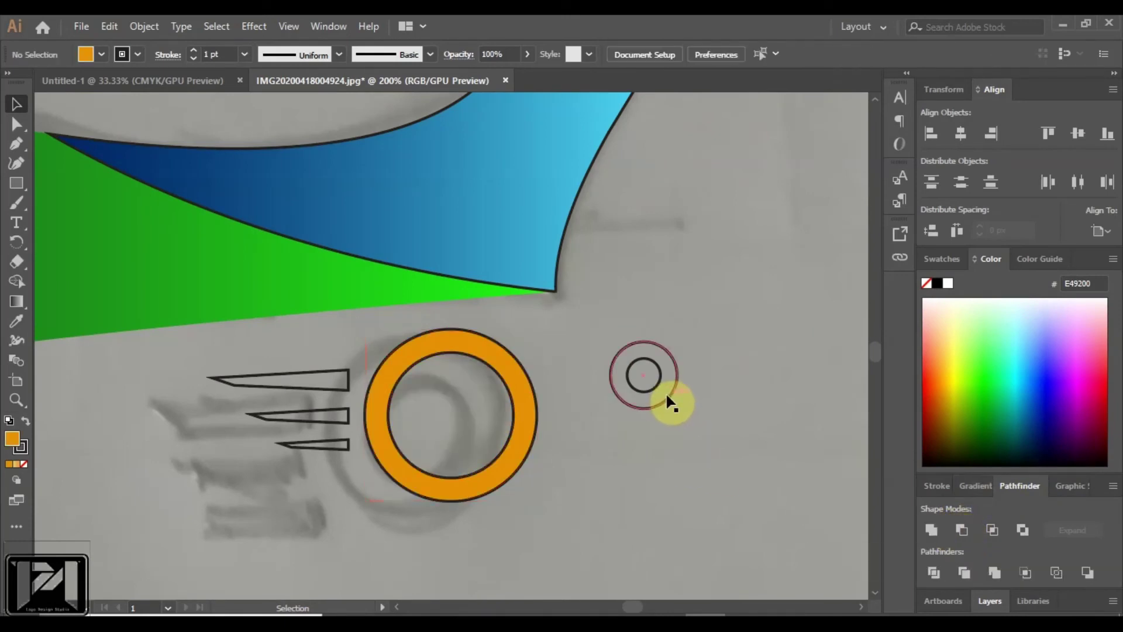
Step: Fill the larger of the two small circles beside the right wheel with yellow-green D6FF5E and deselect it
left_click(667, 397)
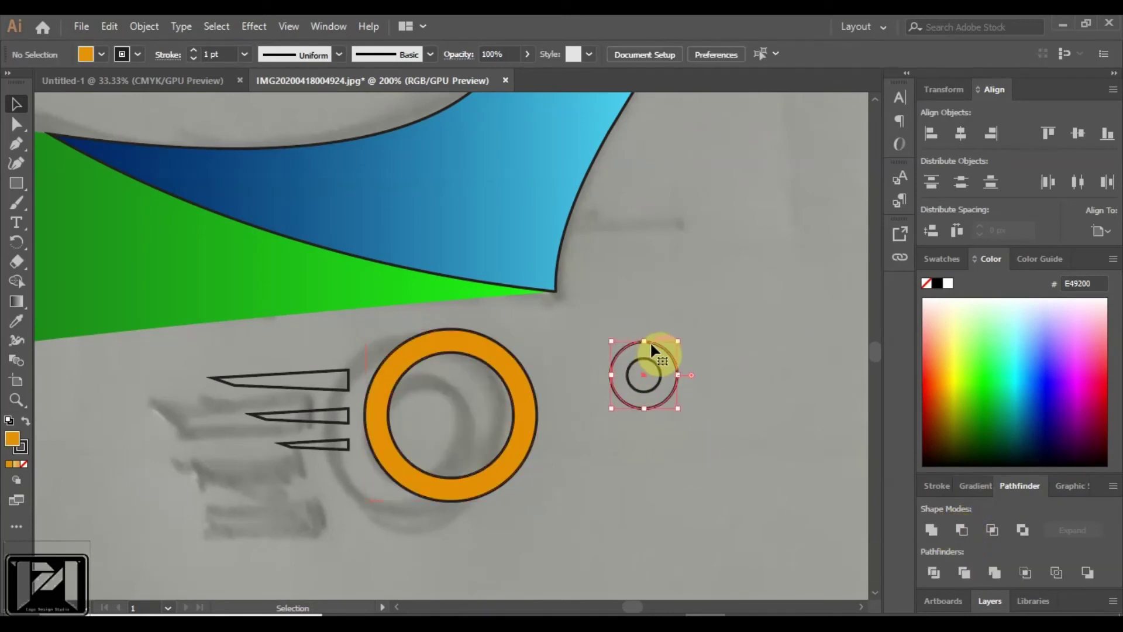
left_click(651, 350)
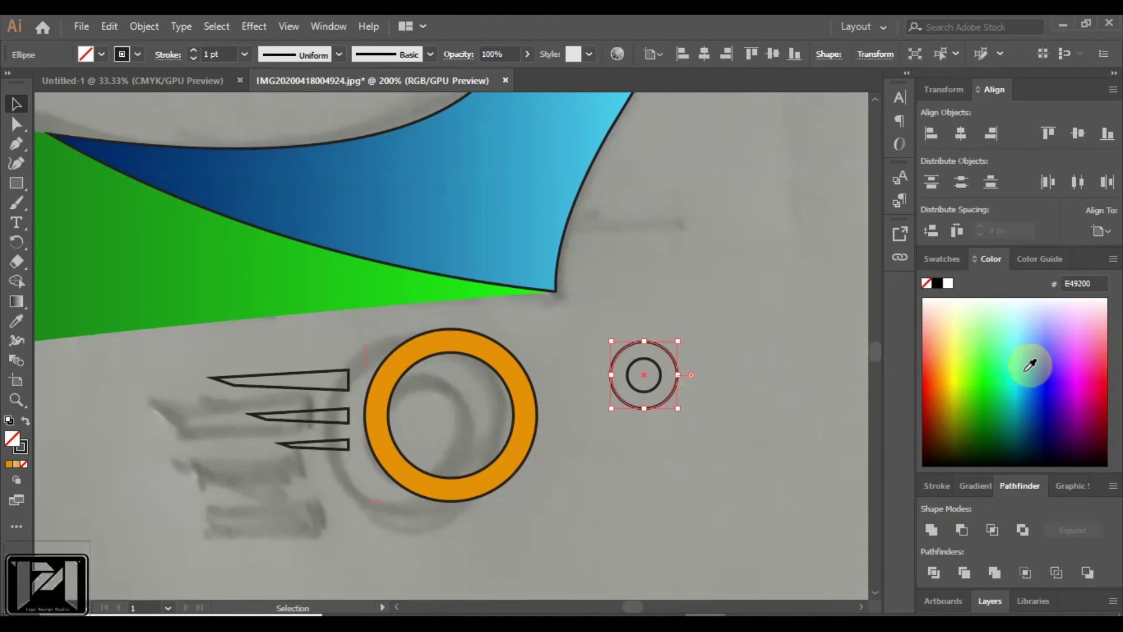
left_click(968, 345)
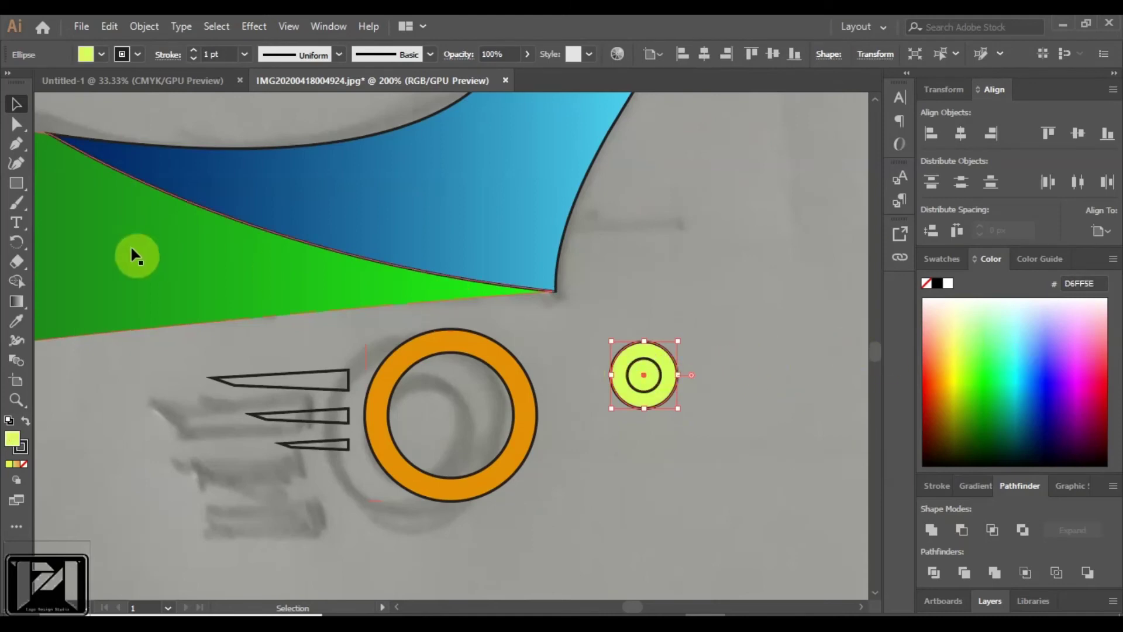
left_click(17, 123)
left_click(772, 401)
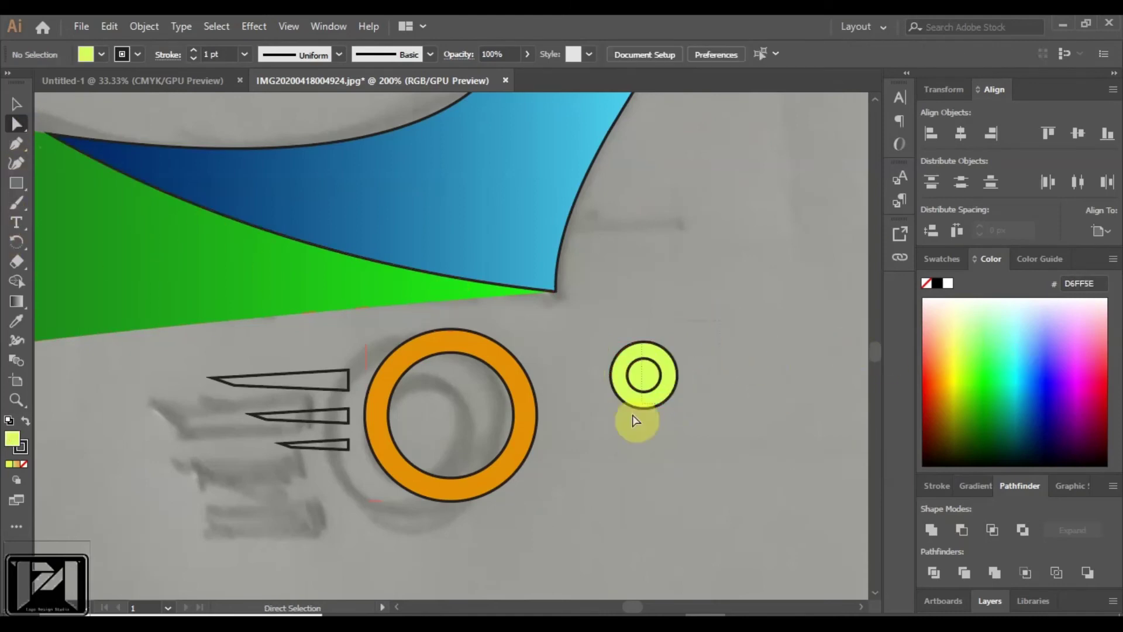
left_click(632, 406)
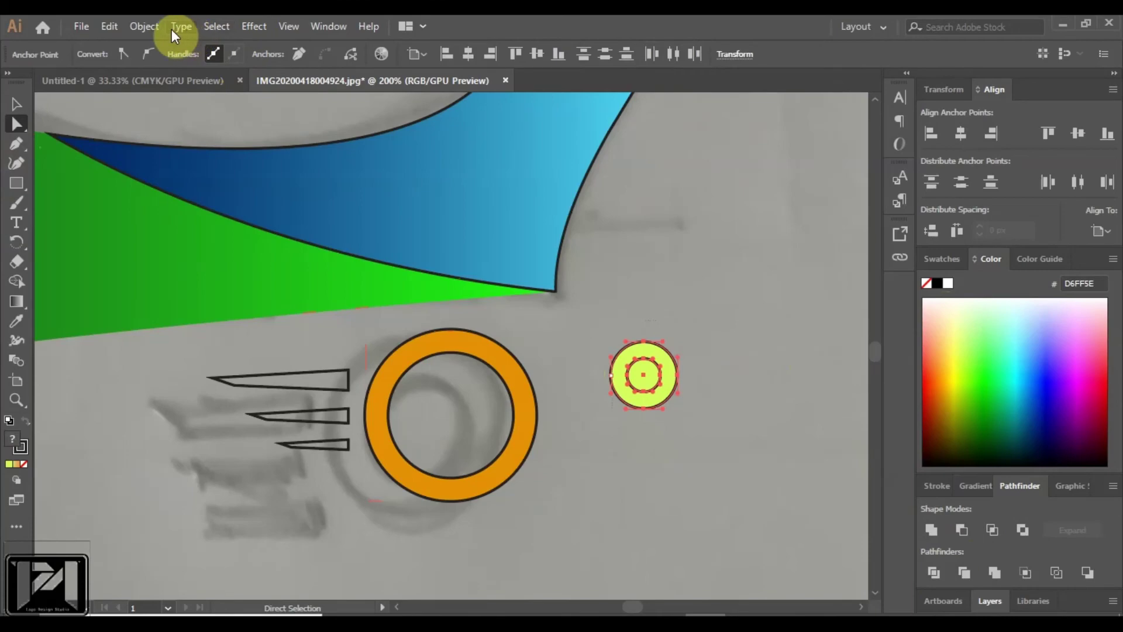
left_click(111, 29)
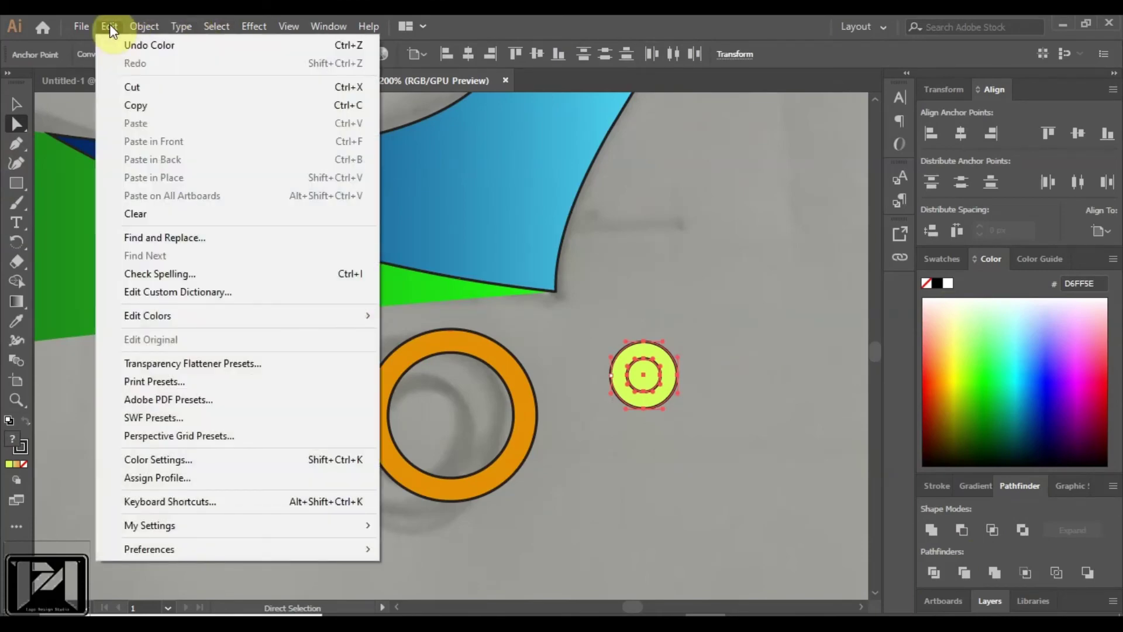
mouse_move(144, 25)
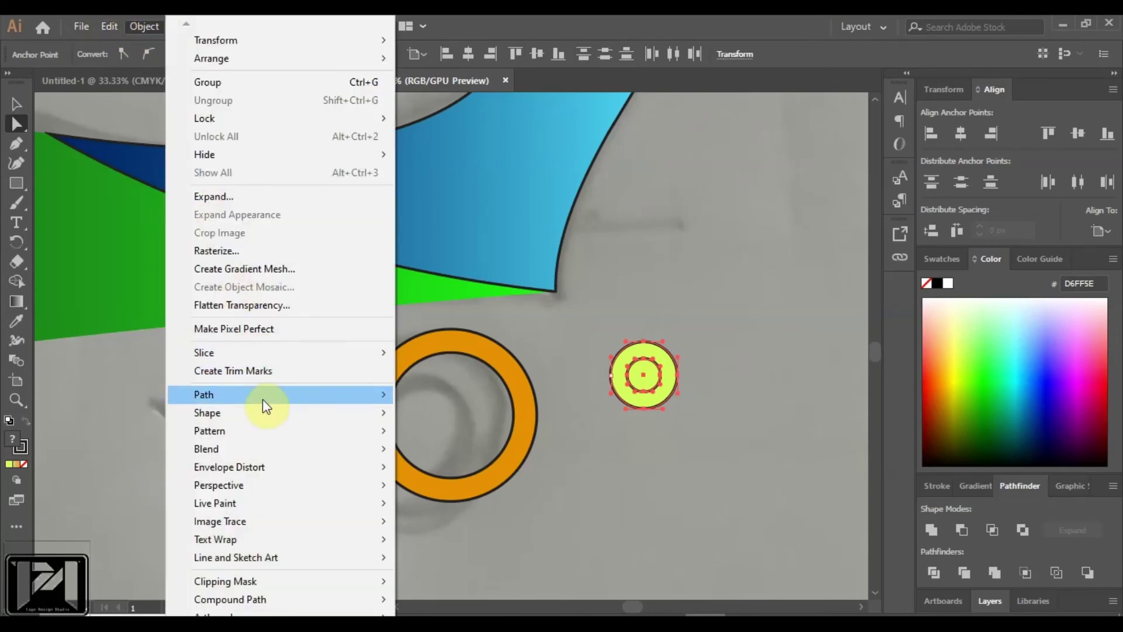
mouse_move(263, 400)
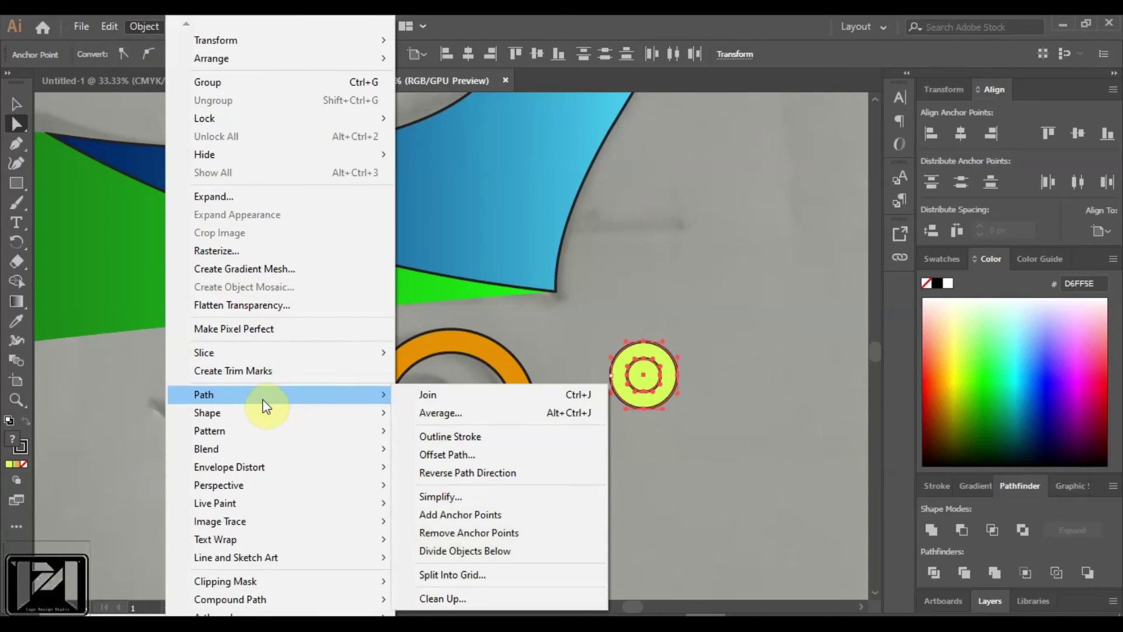
left_click(794, 363)
left_click(181, 26)
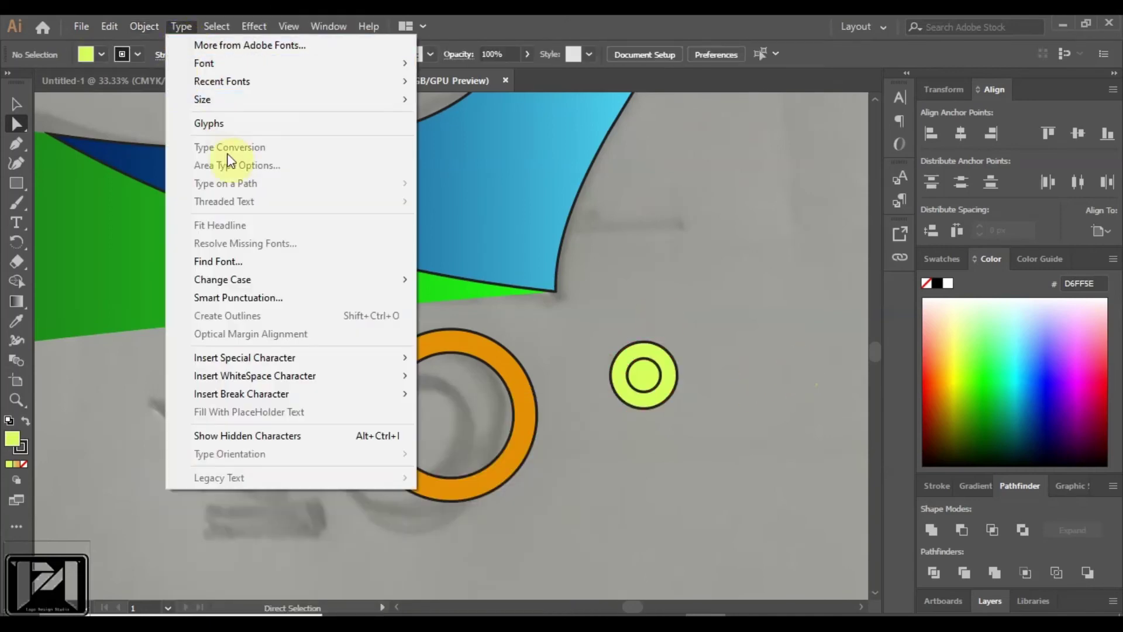
mouse_move(212, 28)
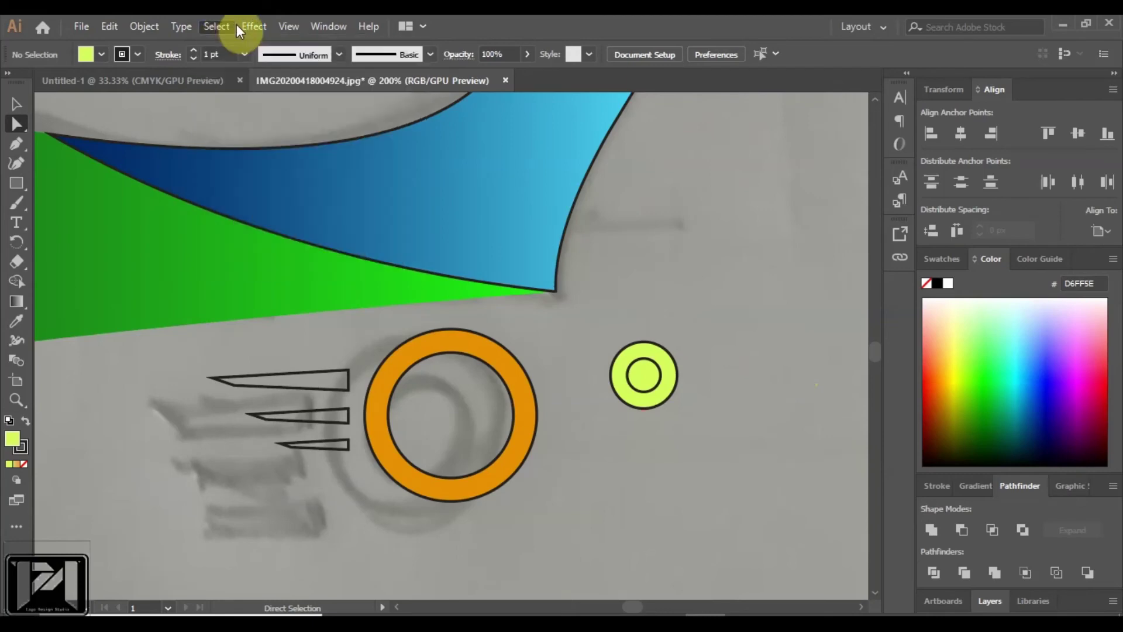
mouse_move(257, 29)
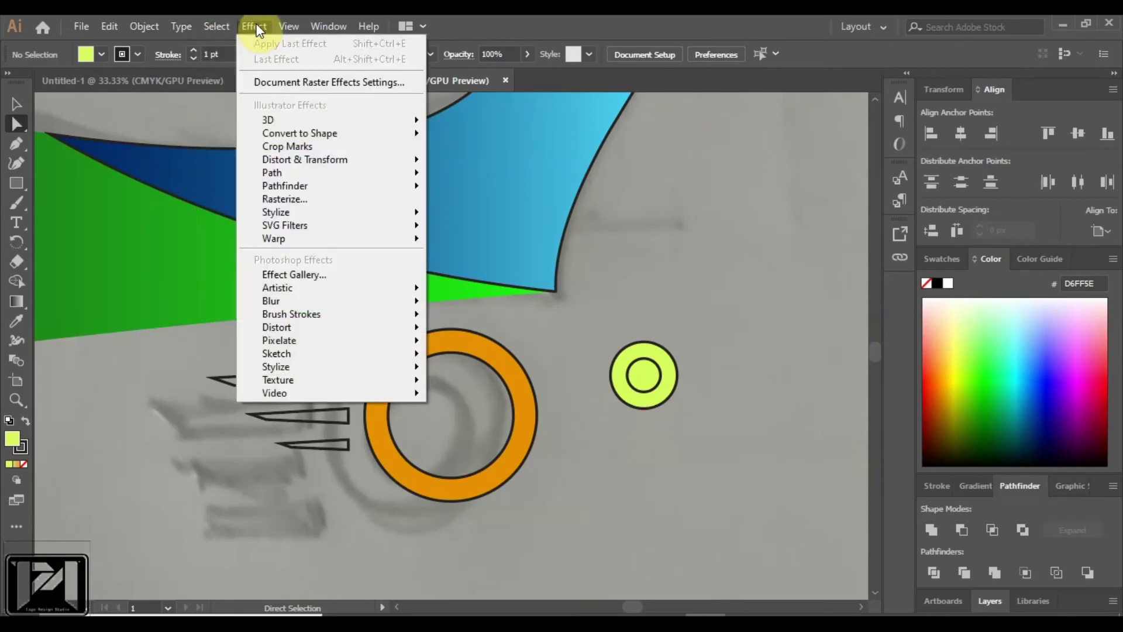
left_click(588, 287)
Step: Cut the smallest circle out of the yellow-green circle with Minus Front to form a small ring, and deselect
left_click_drag(611, 338, 725, 434)
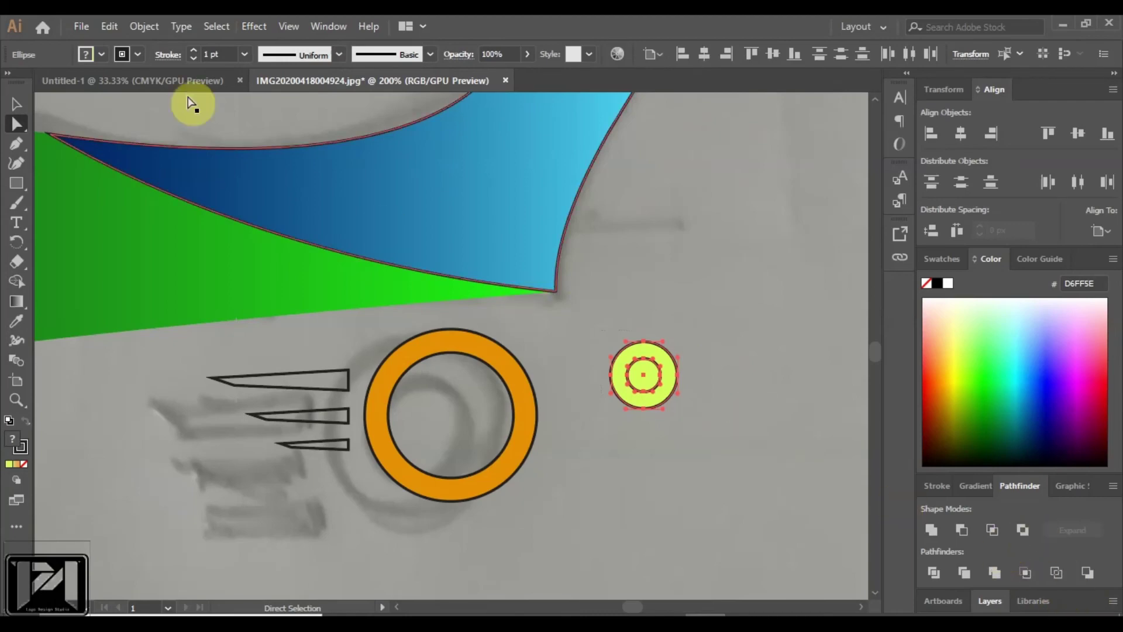
left_click(252, 27)
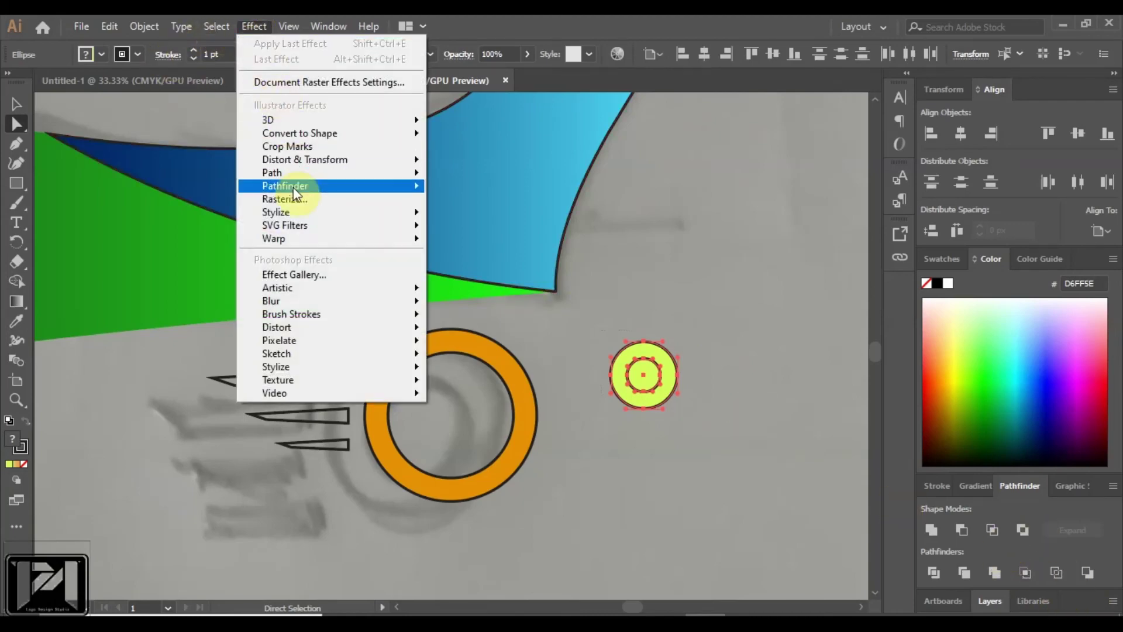
mouse_move(293, 187)
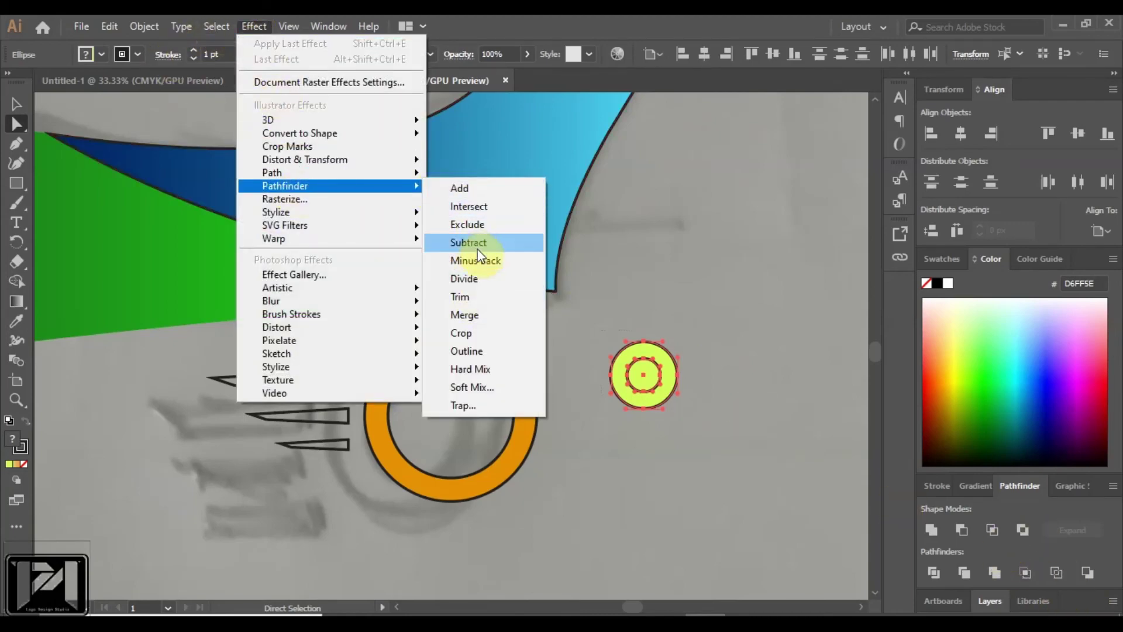
left_click(552, 406)
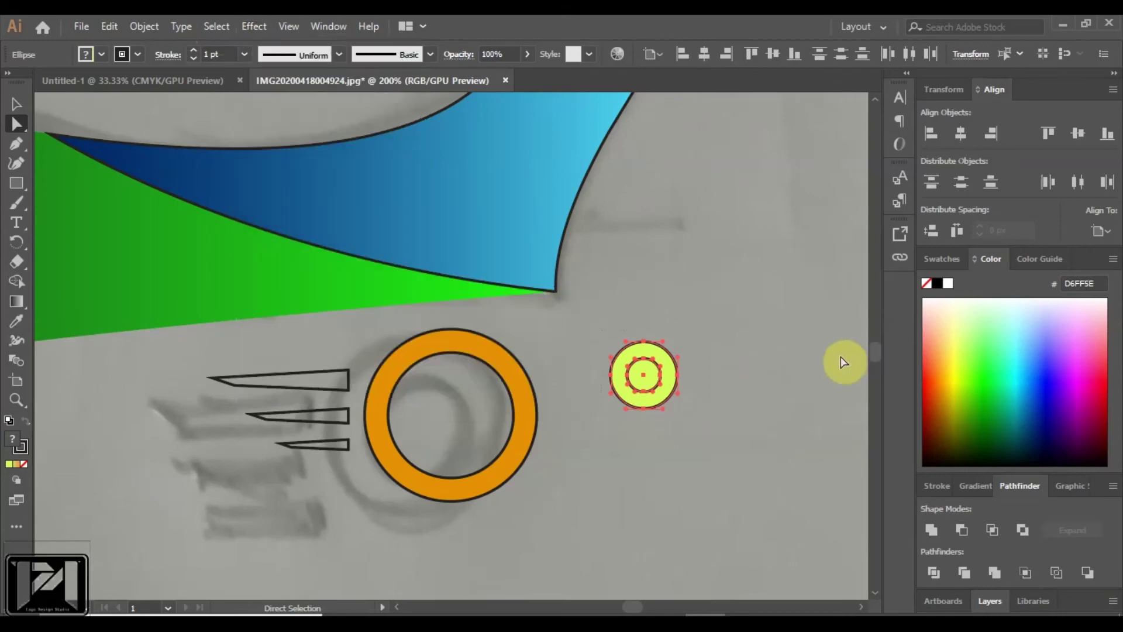
left_click(962, 531)
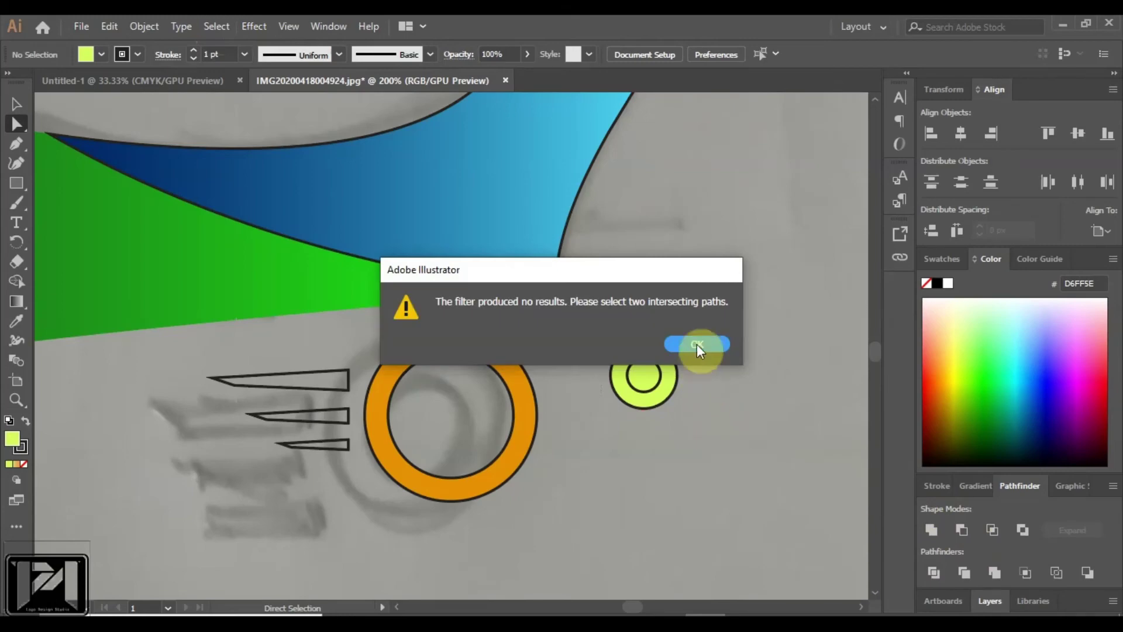
left_click(697, 344)
key("ctrl+z")
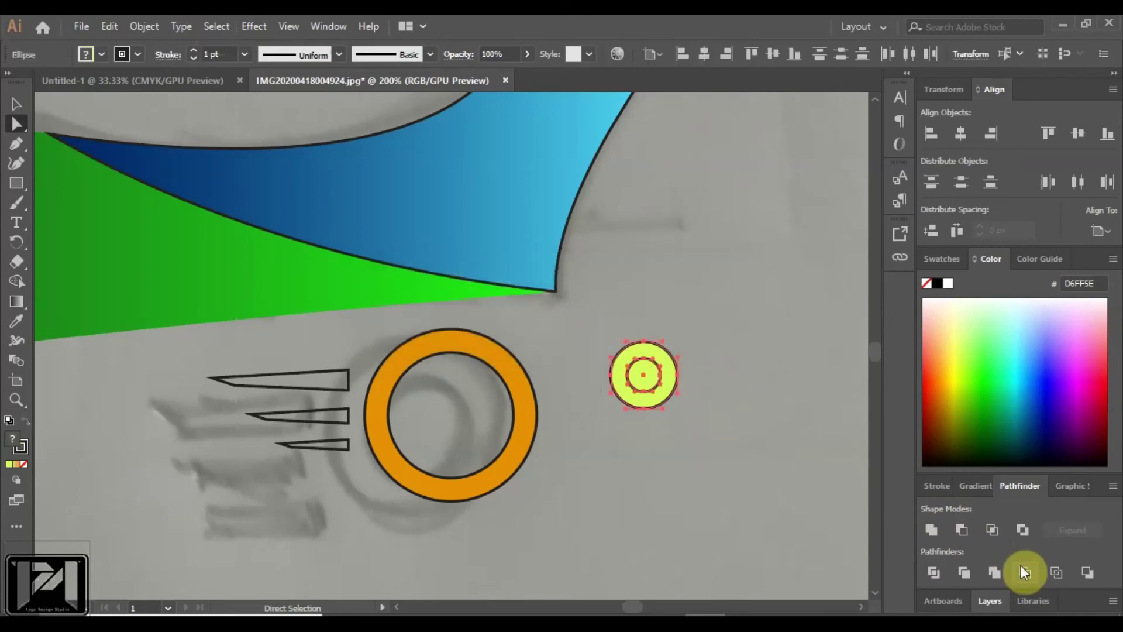
left_click(964, 529)
left_click(656, 359)
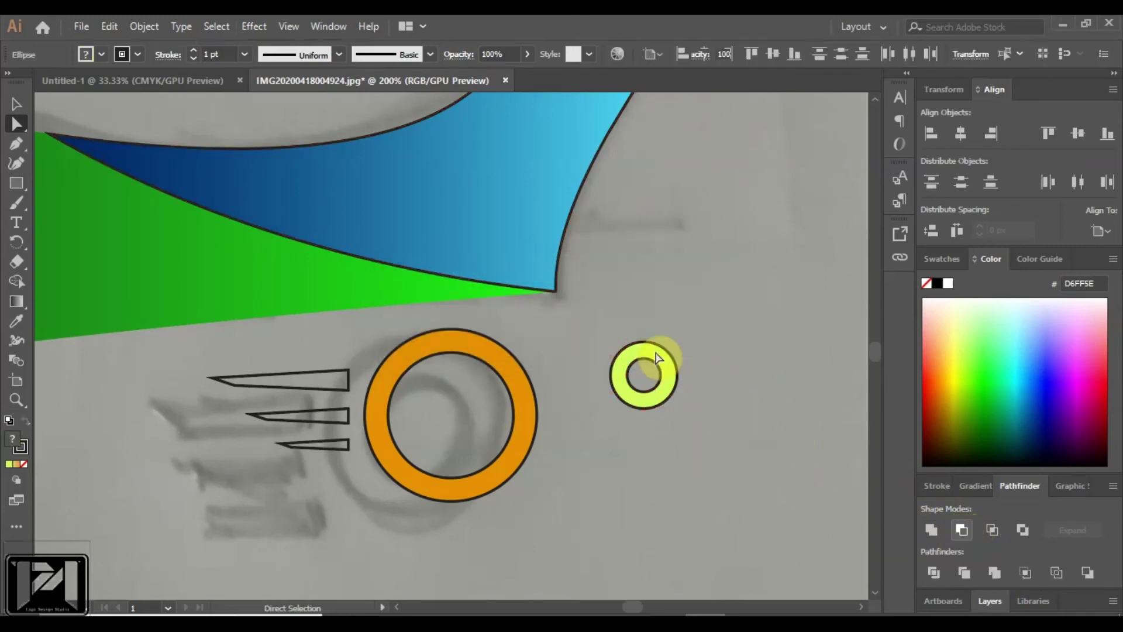
left_click(722, 476)
Step: Move the small yellow-green ring into the centre of the right wheel's orange ring and deselect it
left_click(673, 402)
left_click_drag(674, 403, 476, 432)
left_click(601, 476)
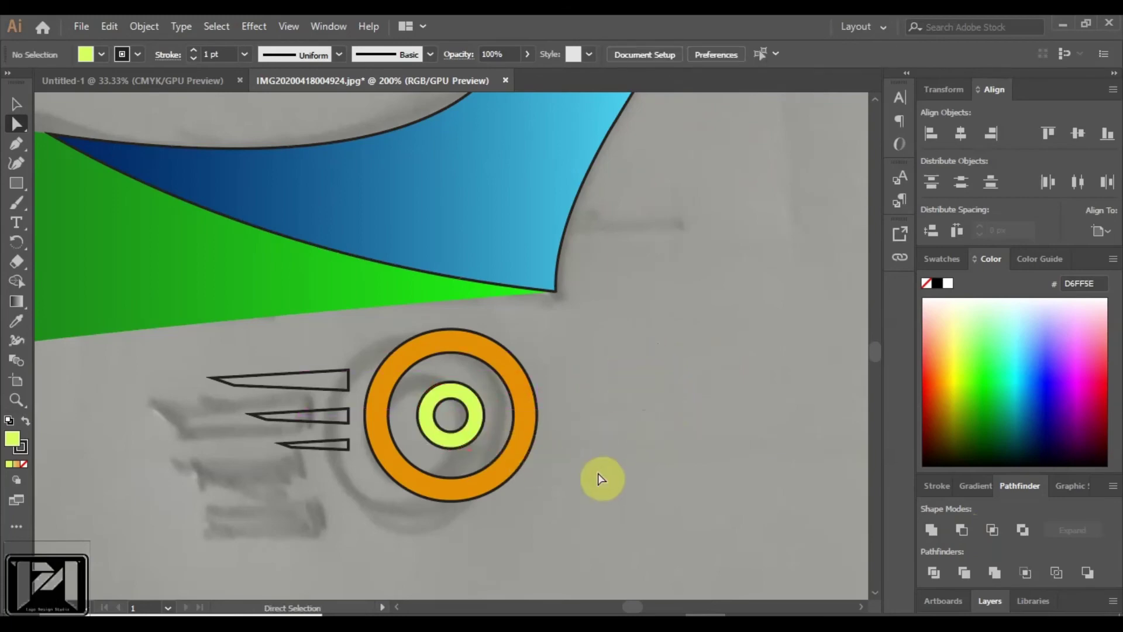
Step: Fill the uppermost speed line beside the right wheel with the blue gradient sampled from the blue sample rectangle, and deselect
scroll(602, 445, "down", 2)
scroll(457, 413, "up", 1)
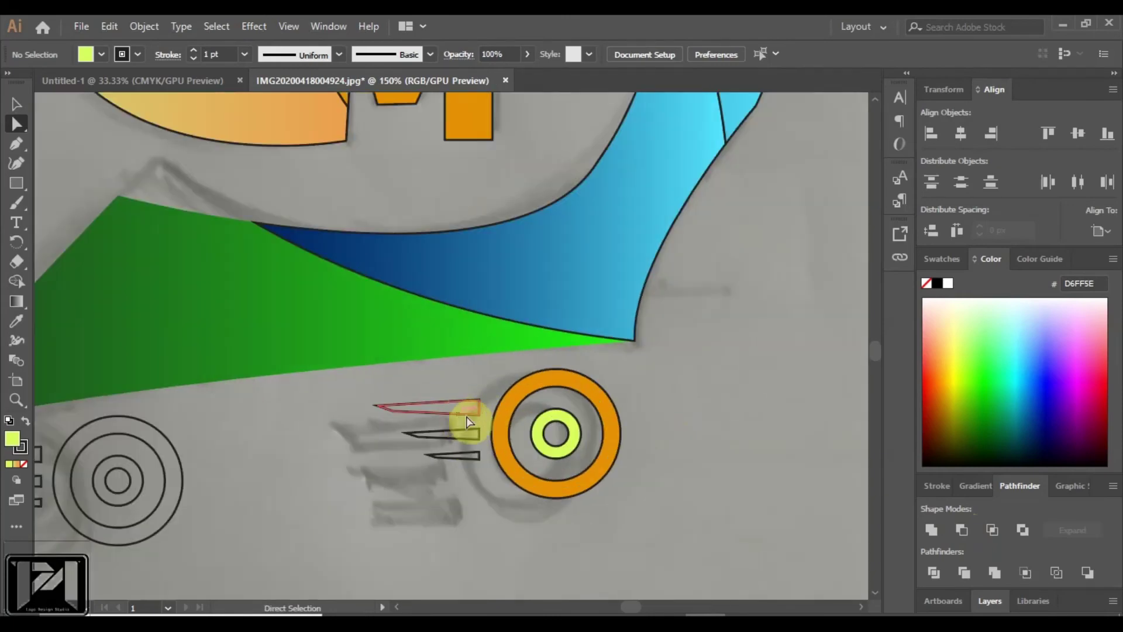
left_click(463, 409)
scroll(472, 434, "down", 3)
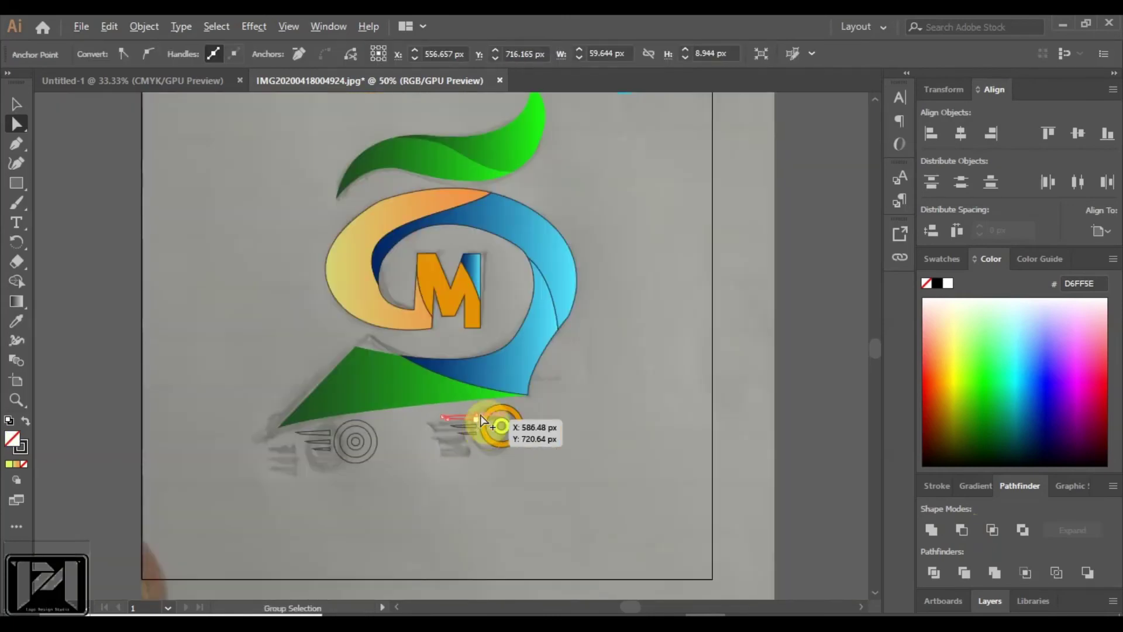
left_click(17, 326)
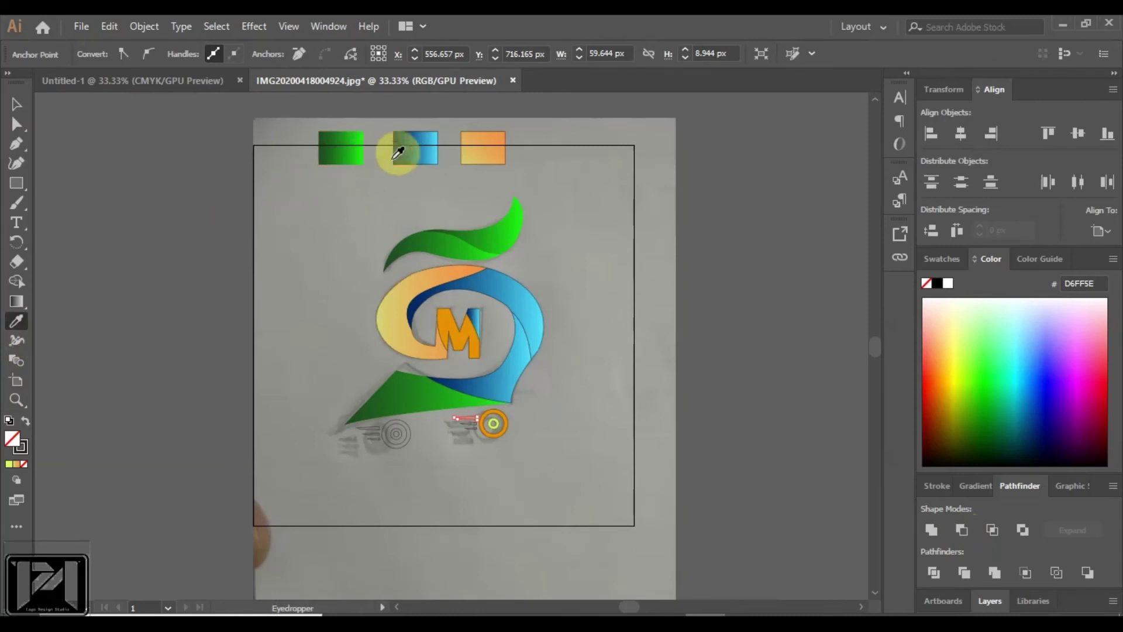
left_click(418, 149)
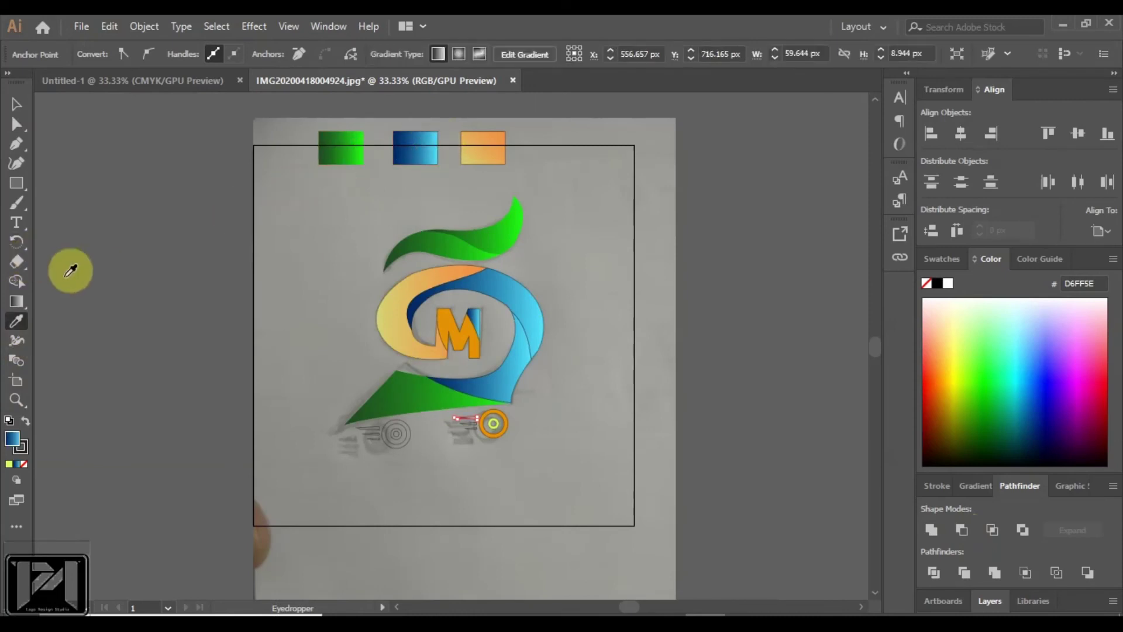
scroll(437, 476, "up", 1)
scroll(494, 425, "up", 1)
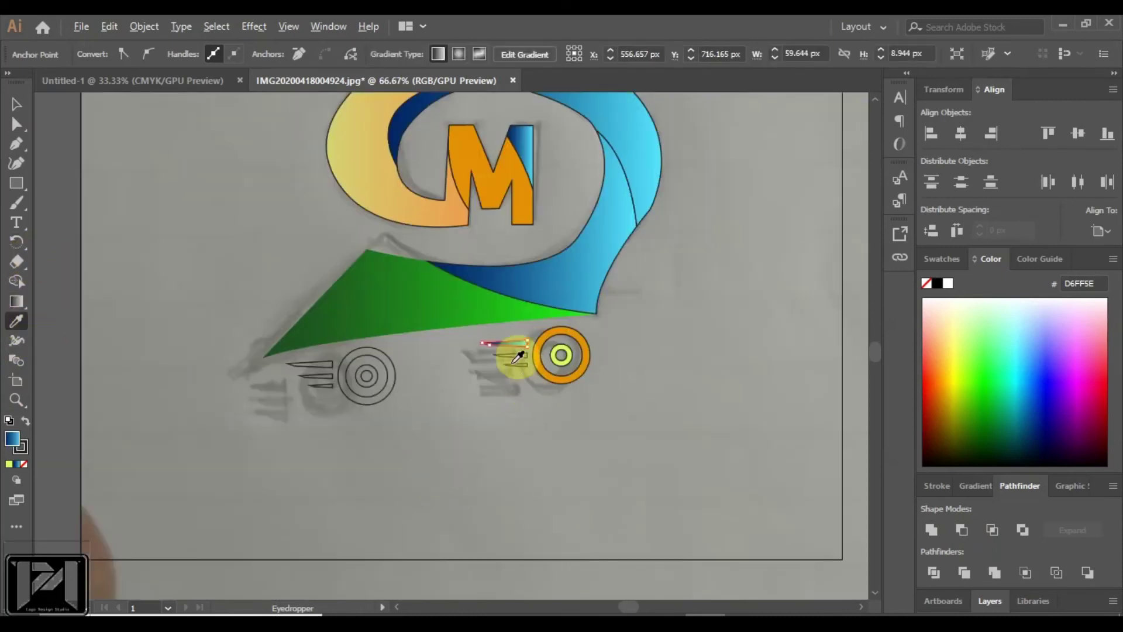
left_click(17, 124)
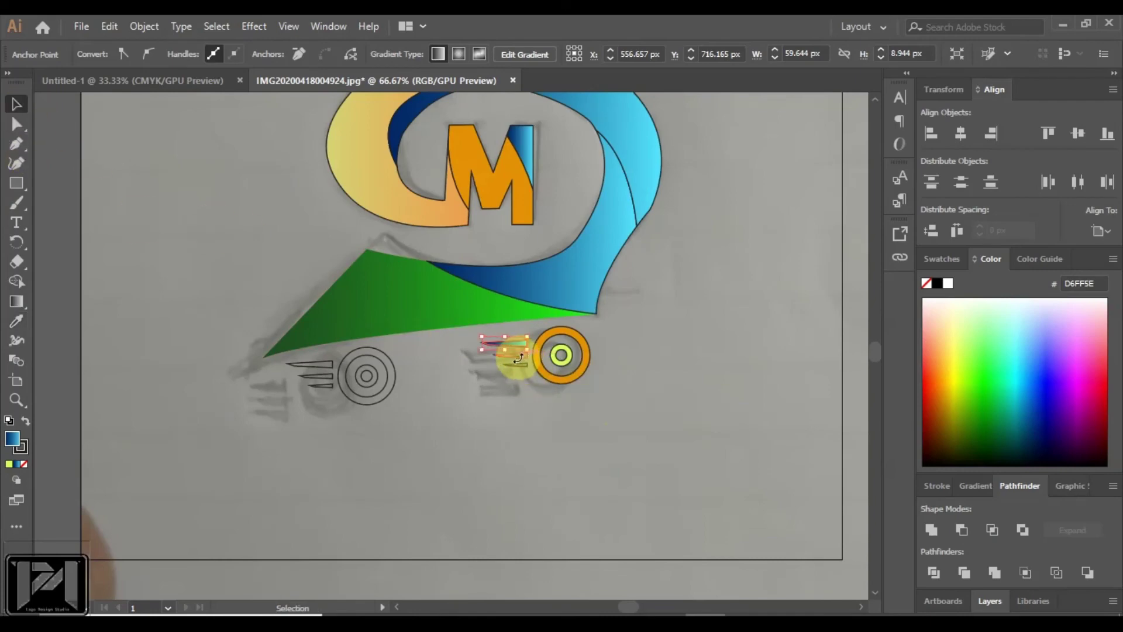
left_click(514, 397)
Step: Apply the sampled blue gradient to the two remaining speed lines beside the right wheel and deselect them
scroll(467, 341, "up", 1)
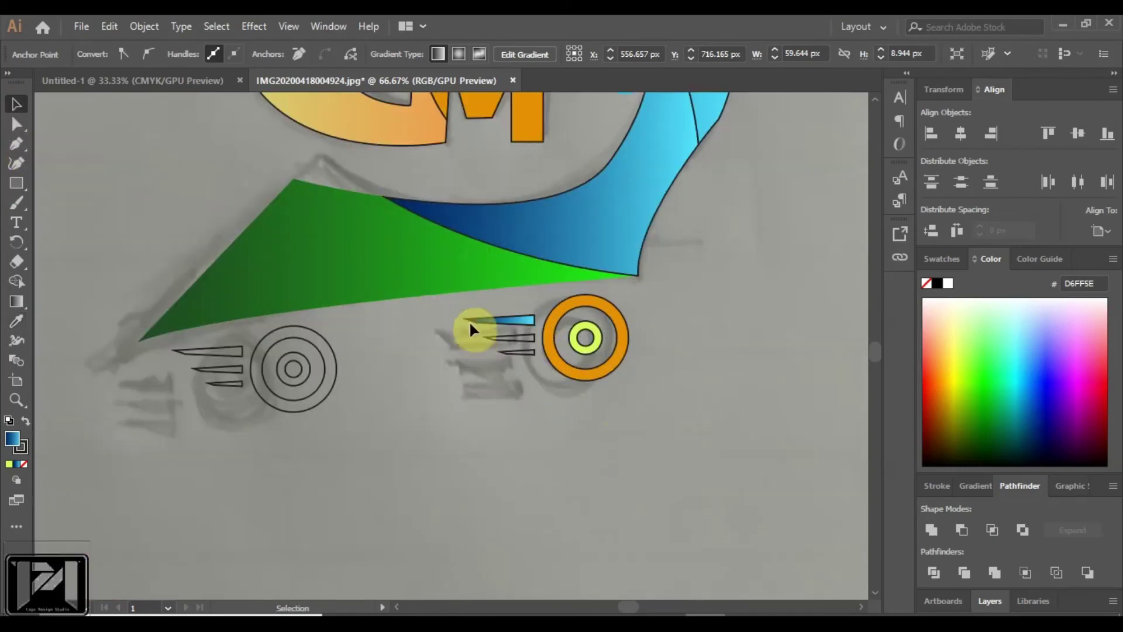
scroll(549, 412, "down", 4)
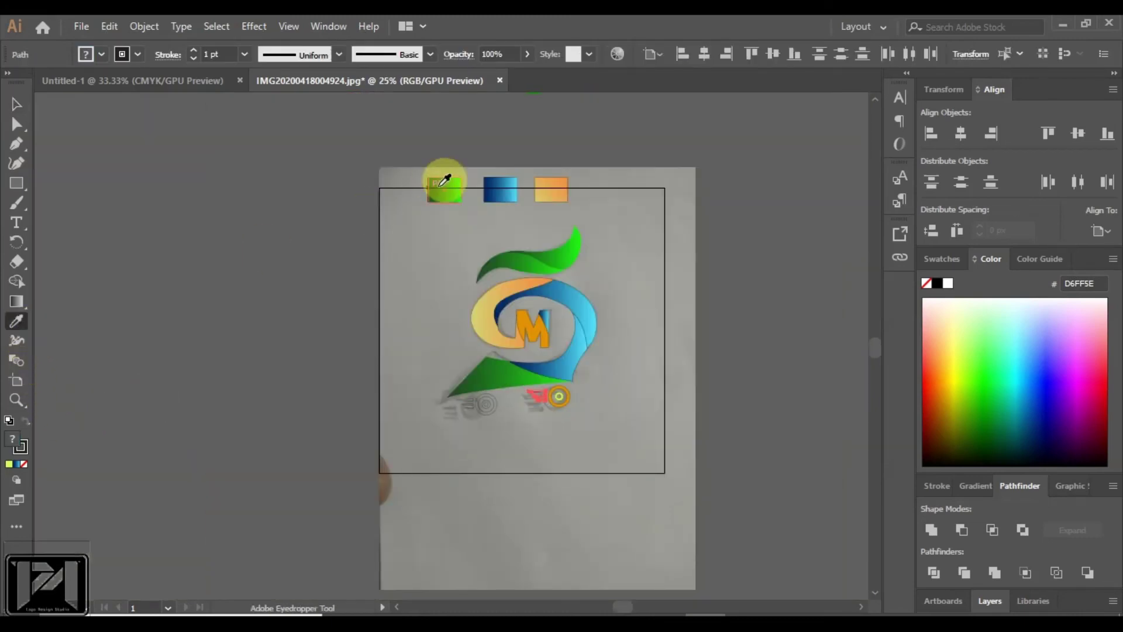
left_click(504, 187)
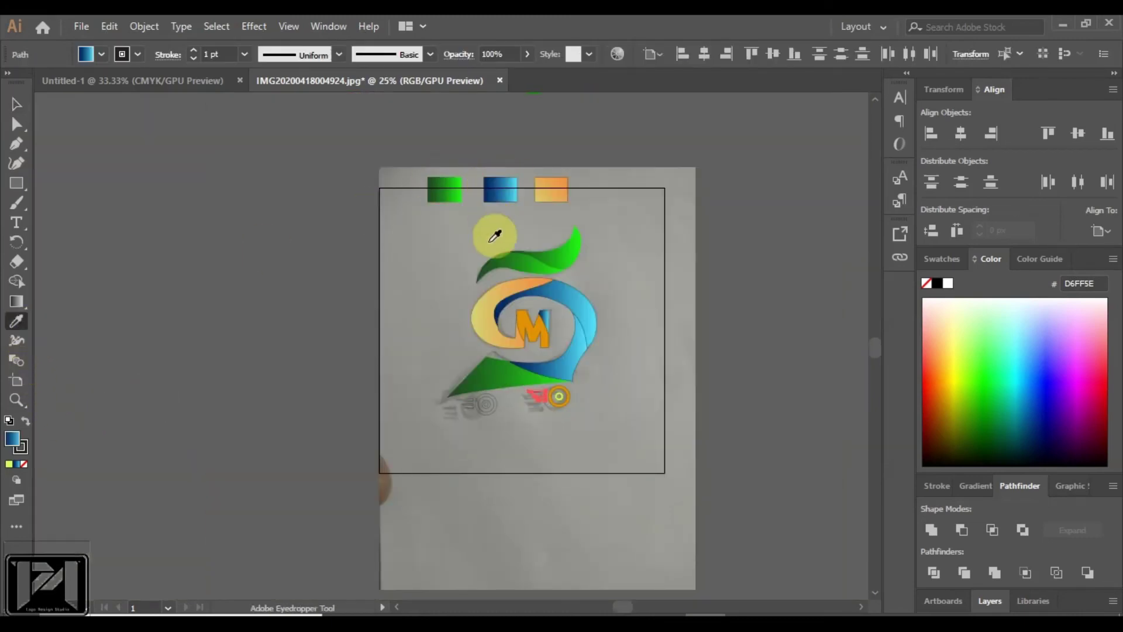
left_click(196, 248)
Step: Select the right wheel's orange ring and inner yellow-green ring together and group them
scroll(579, 391, "up", 1)
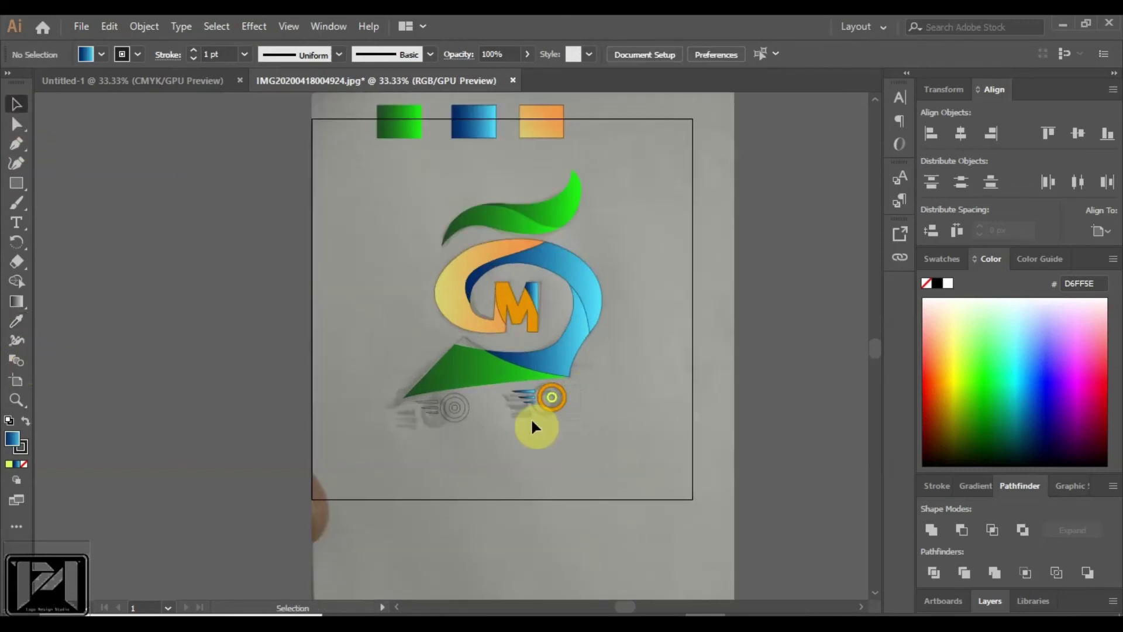
scroll(561, 388, "up", 2)
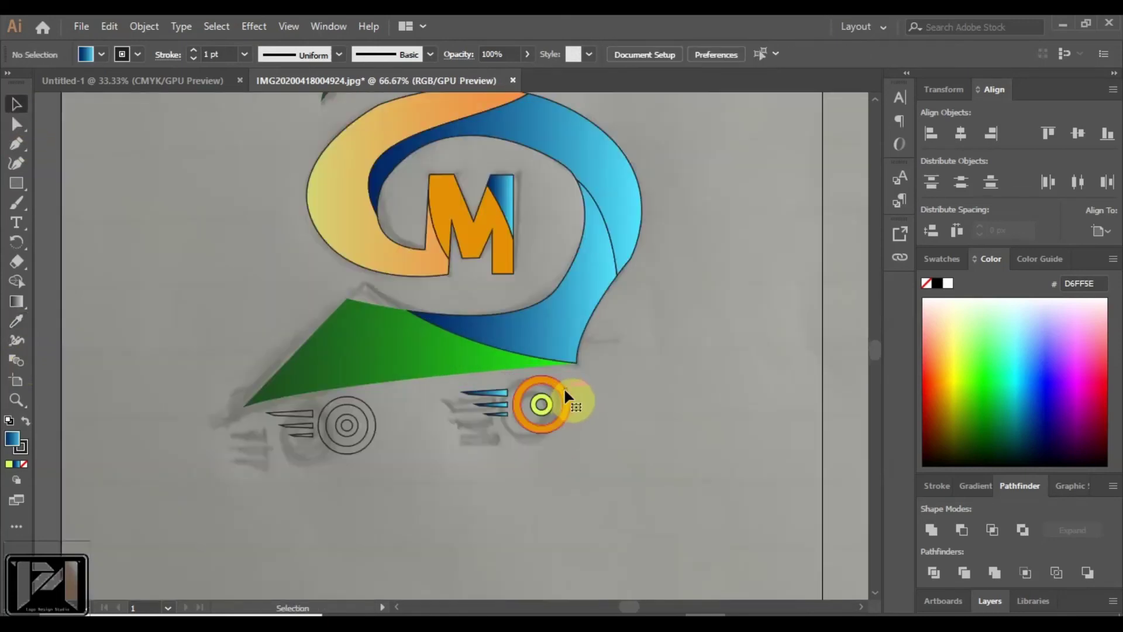
left_click(559, 395)
left_click(586, 380)
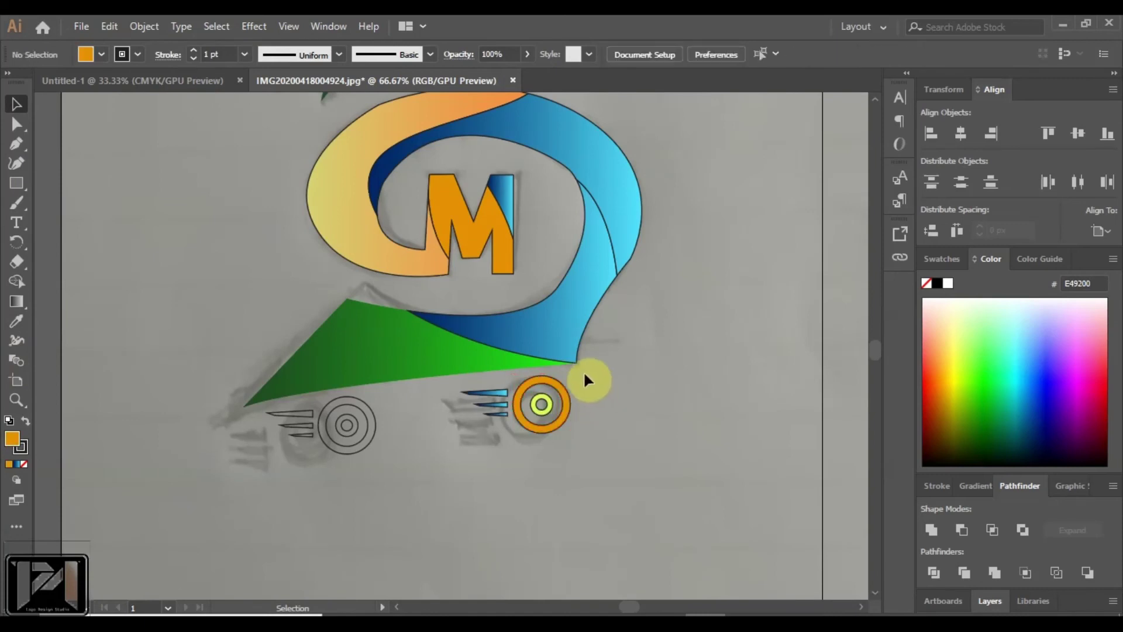
left_click(527, 438)
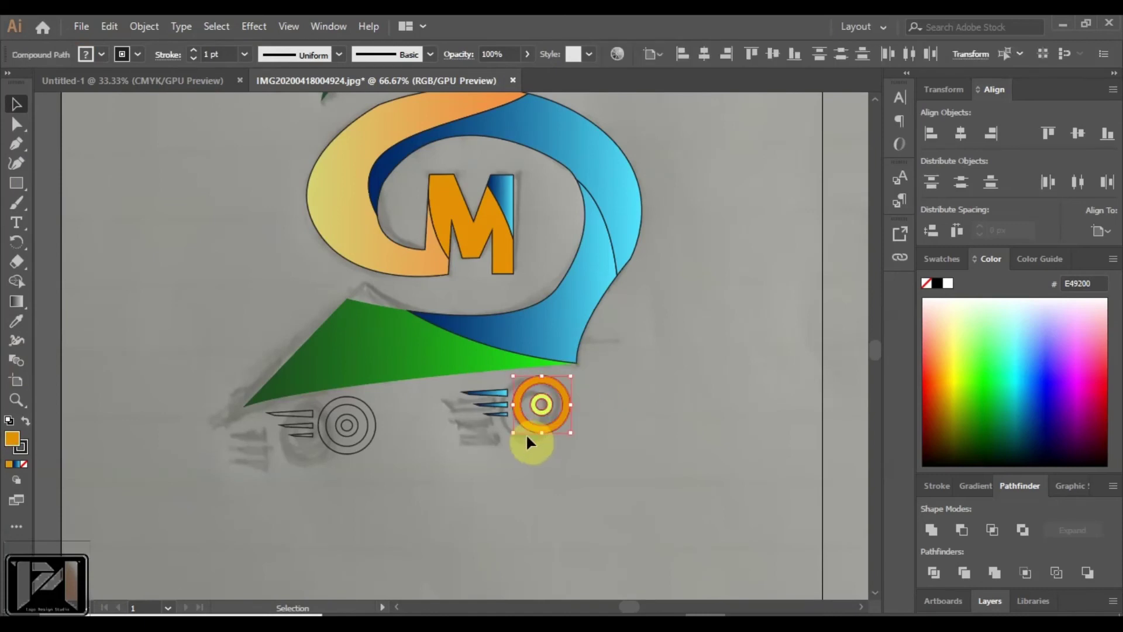
left_click(571, 413)
left_click(543, 404)
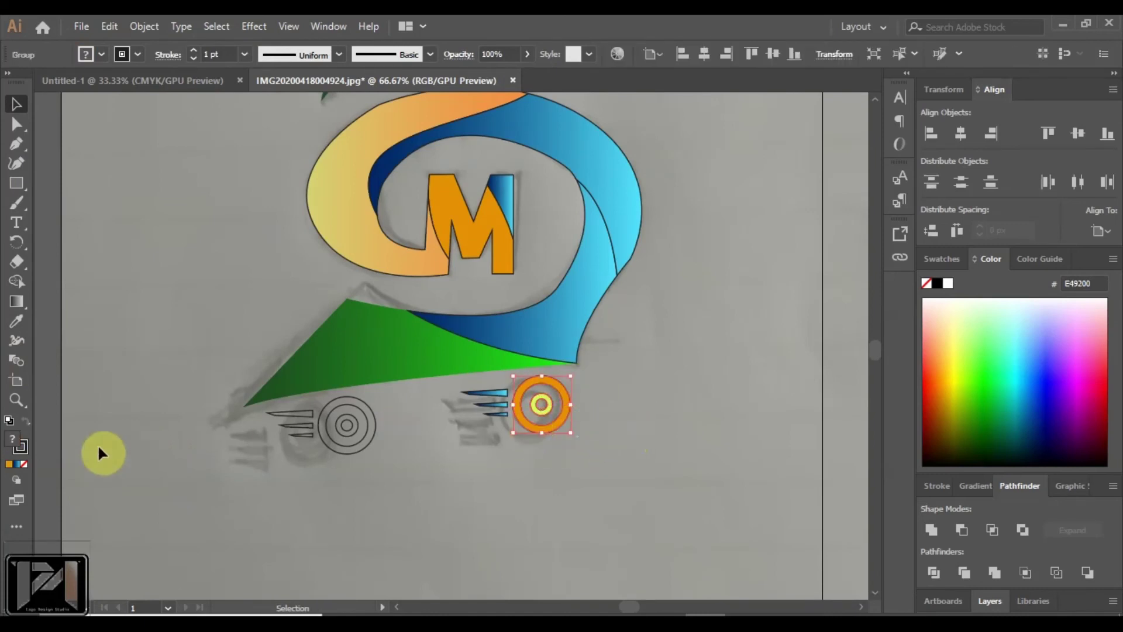
Step: Recolour the grouped right wheel rings with the blue gradient sampled from the blue swoosh around the M
scroll(304, 380, "up", 4)
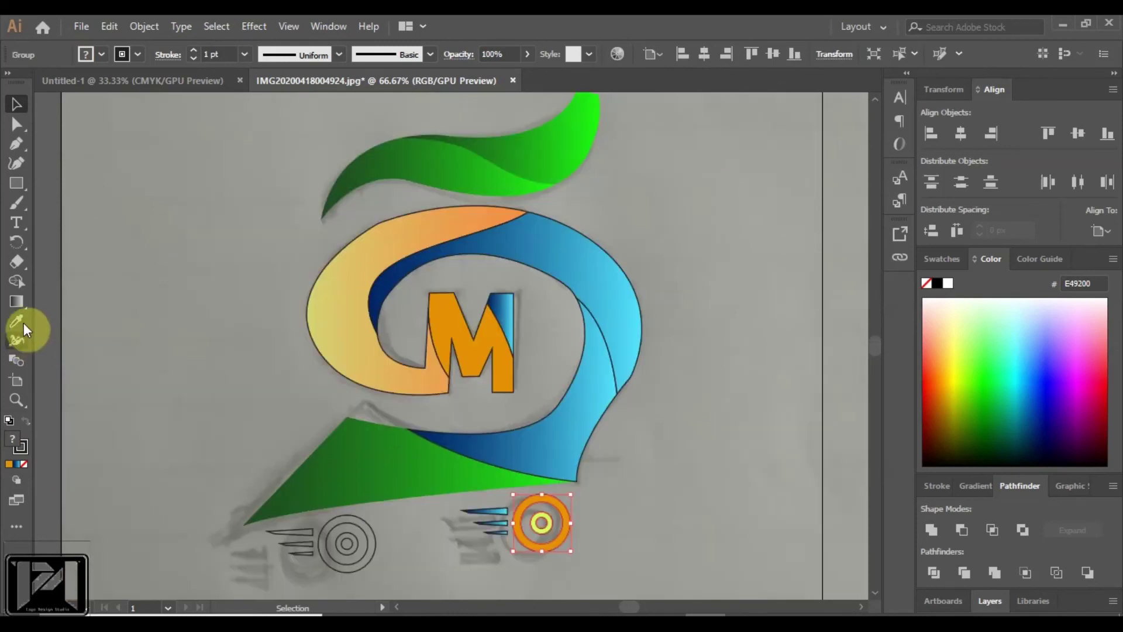
left_click(16, 321)
left_click(589, 261)
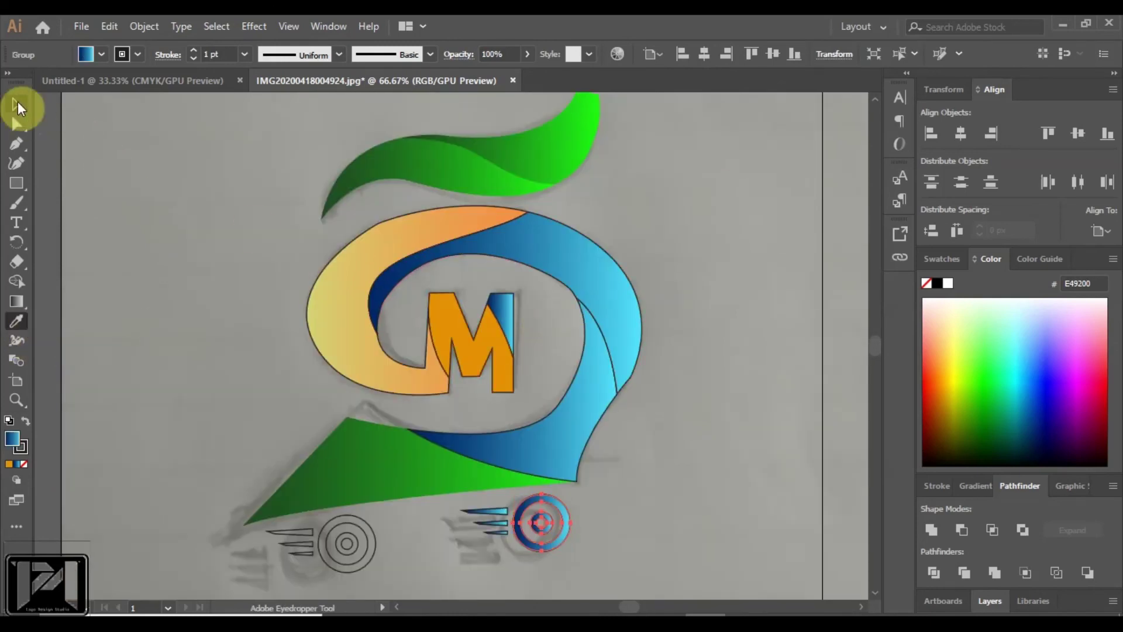
Step: Delete the unfilled left wheel together with its speed lines
left_click(550, 276)
scroll(532, 486, "down", 2)
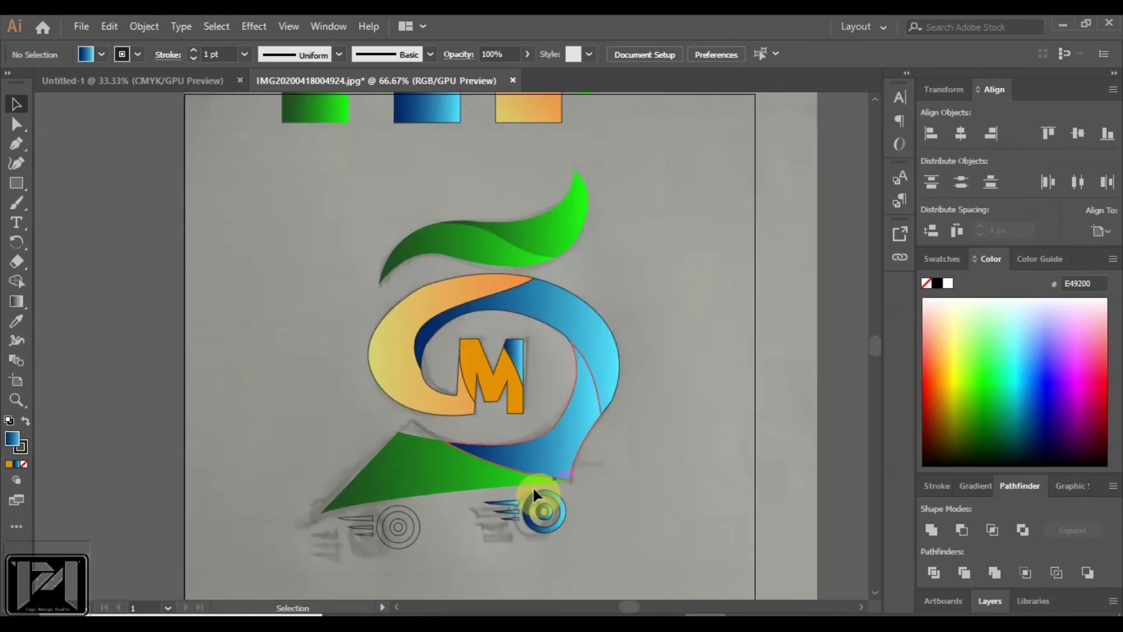
scroll(431, 520, "up", 1)
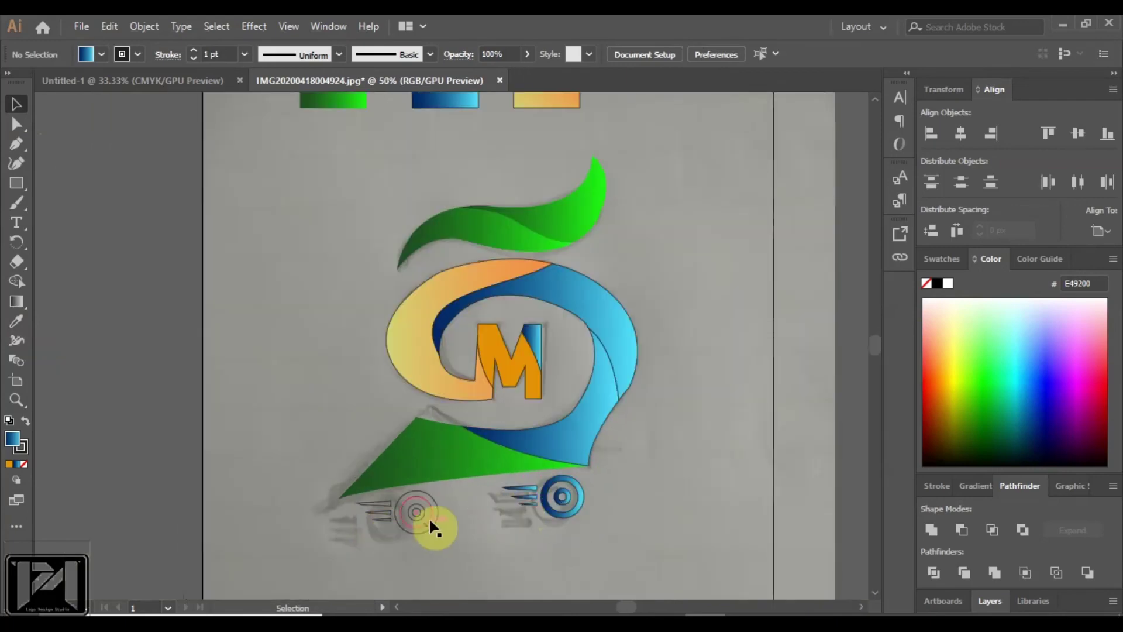
left_click(358, 551)
left_click(377, 544)
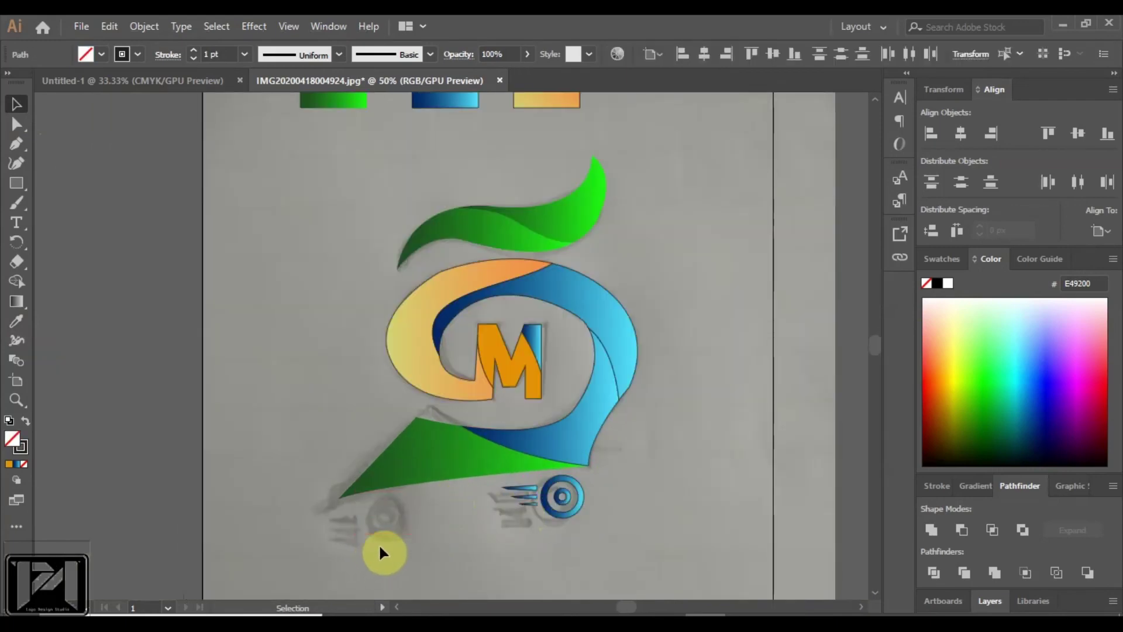
Step: Place a copy of the blue right wheel and its speed lines at the left wheel's position, and deselect it
left_click_drag(615, 489, 403, 533)
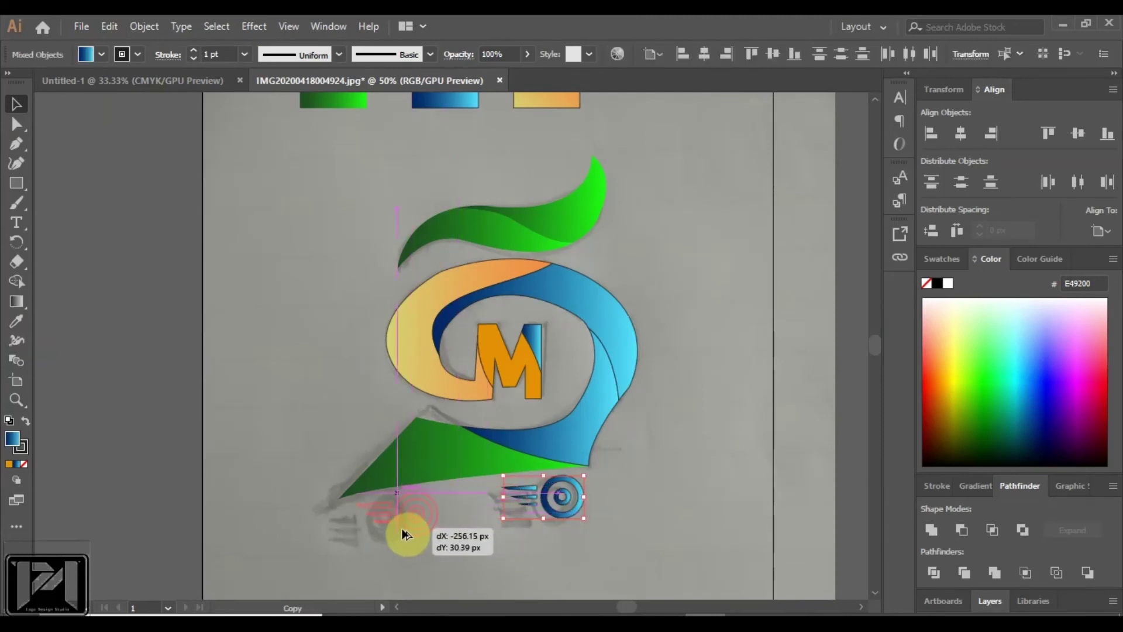
left_click_drag(404, 534, 404, 533)
left_click(460, 504)
scroll(461, 504, "down", 2)
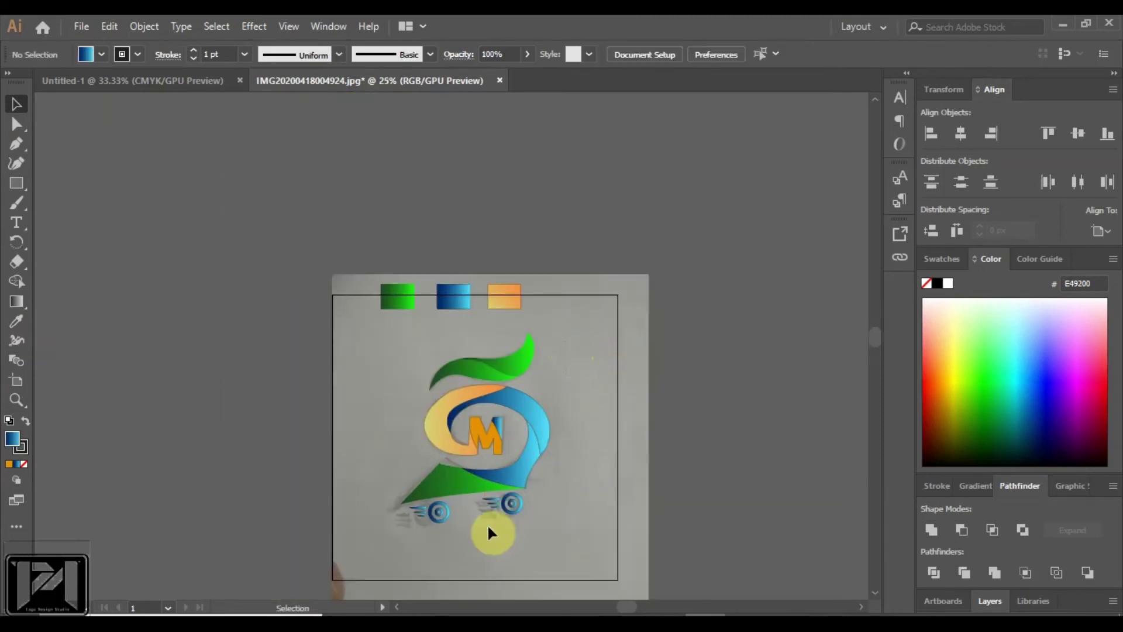
Step: Remove the outline stroke from all the logo shapes, leaving the sample rectangles untouched, and deselect them
left_click_drag(490, 532, 380, 539)
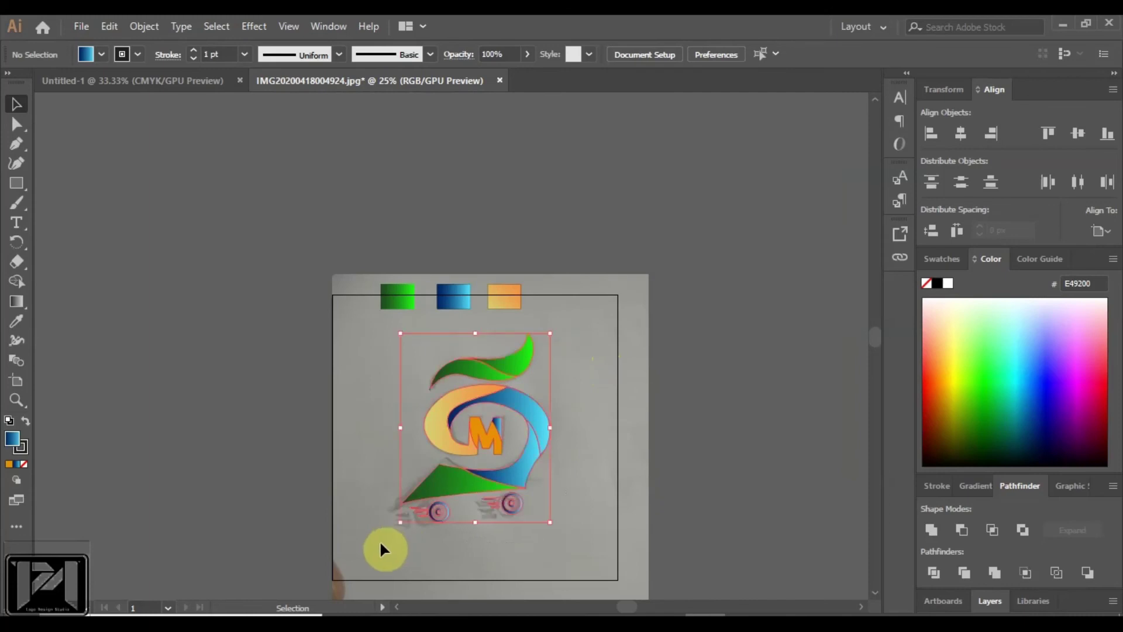
left_click(24, 464)
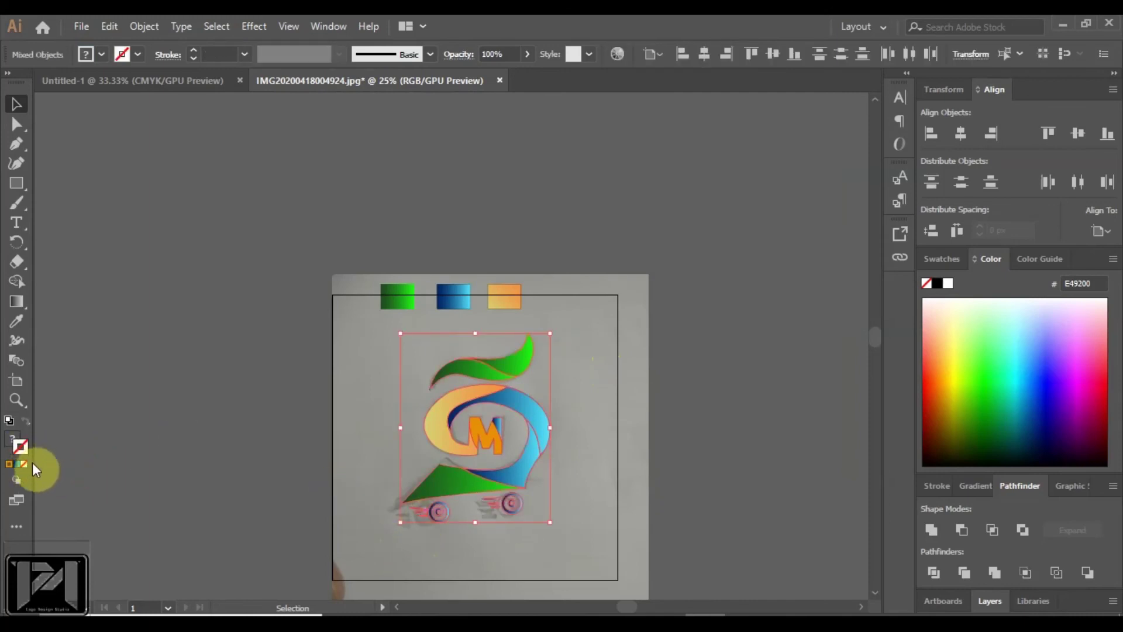
left_click(372, 440)
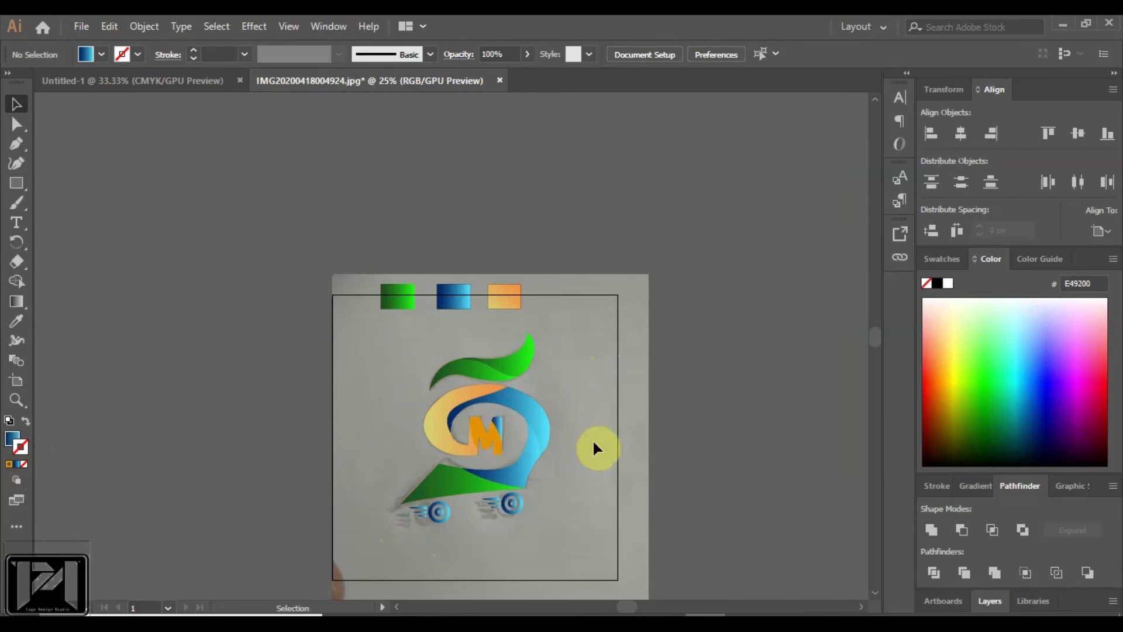
scroll(566, 456, "up", 3)
scroll(503, 436, "down", 2)
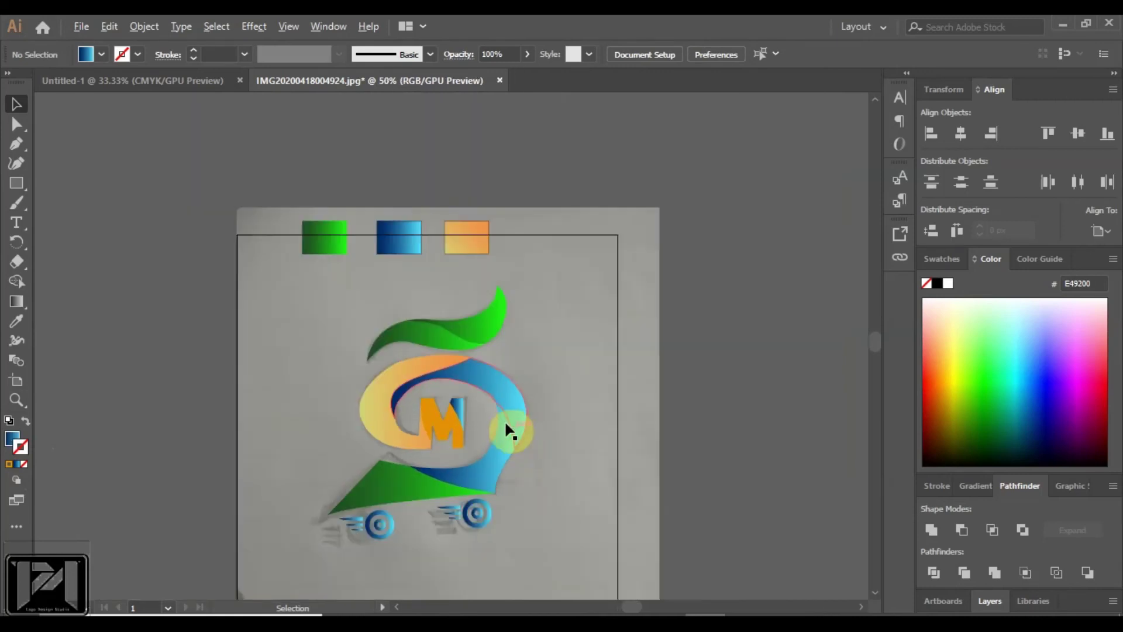
Step: Reverse the blue gradient of the lower blue swoosh that runs down to the cart base
left_click(504, 433)
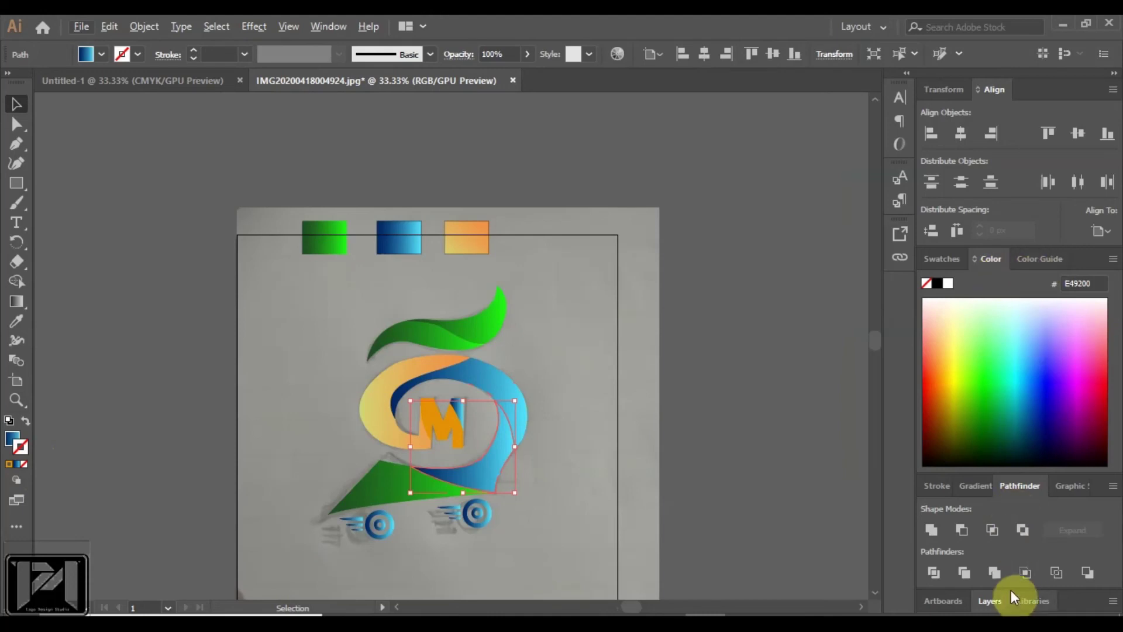
left_click(974, 486)
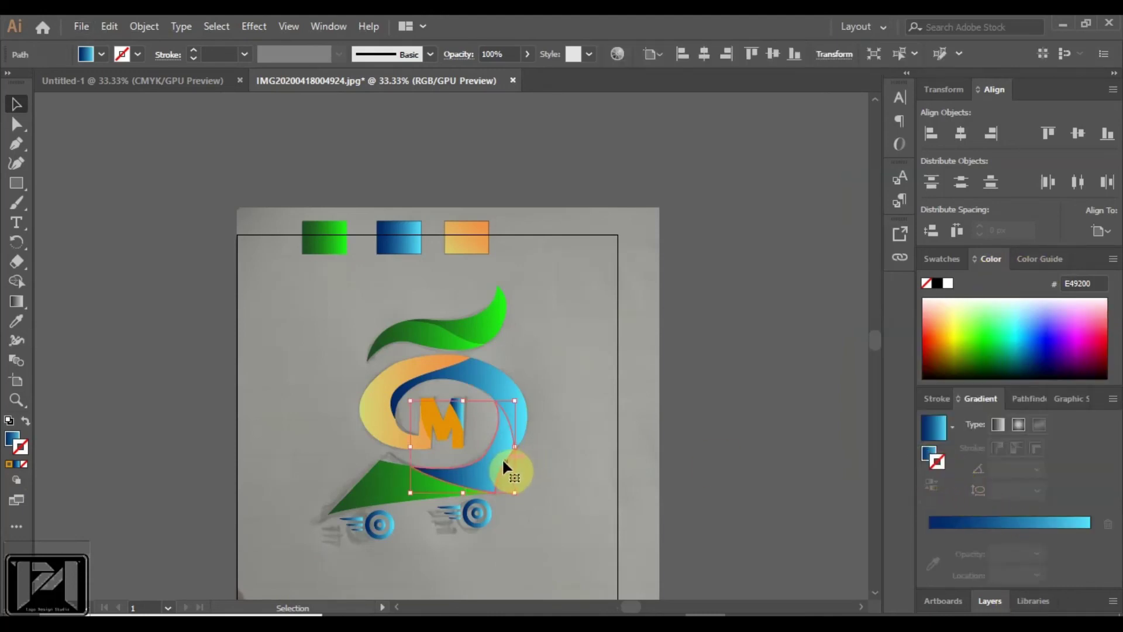
left_click(929, 459)
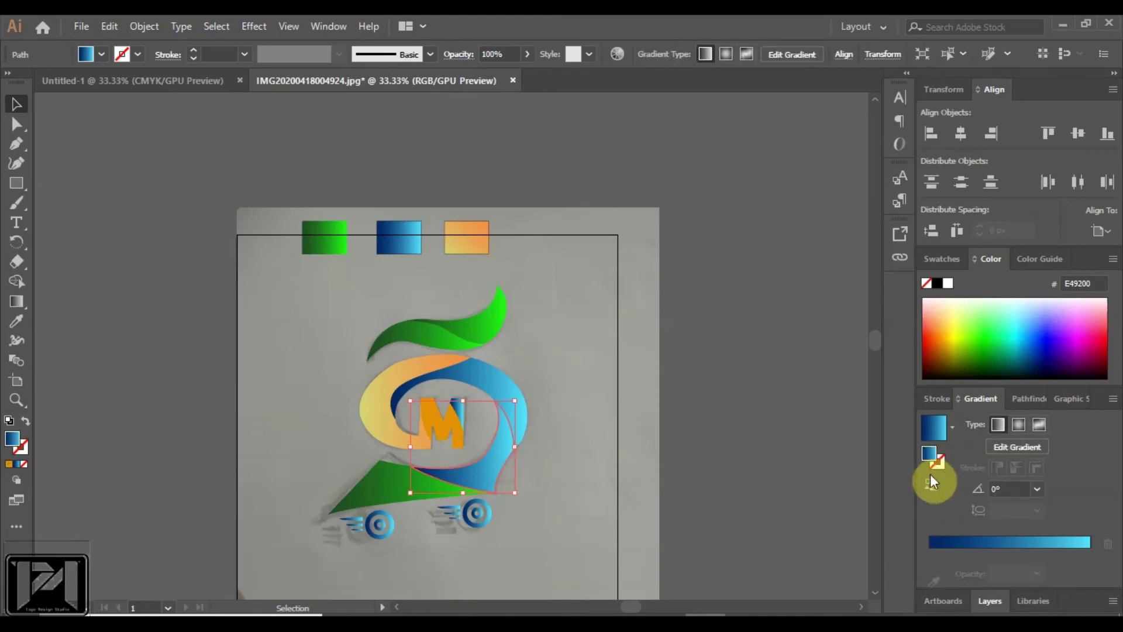
left_click(931, 471)
left_click(547, 469)
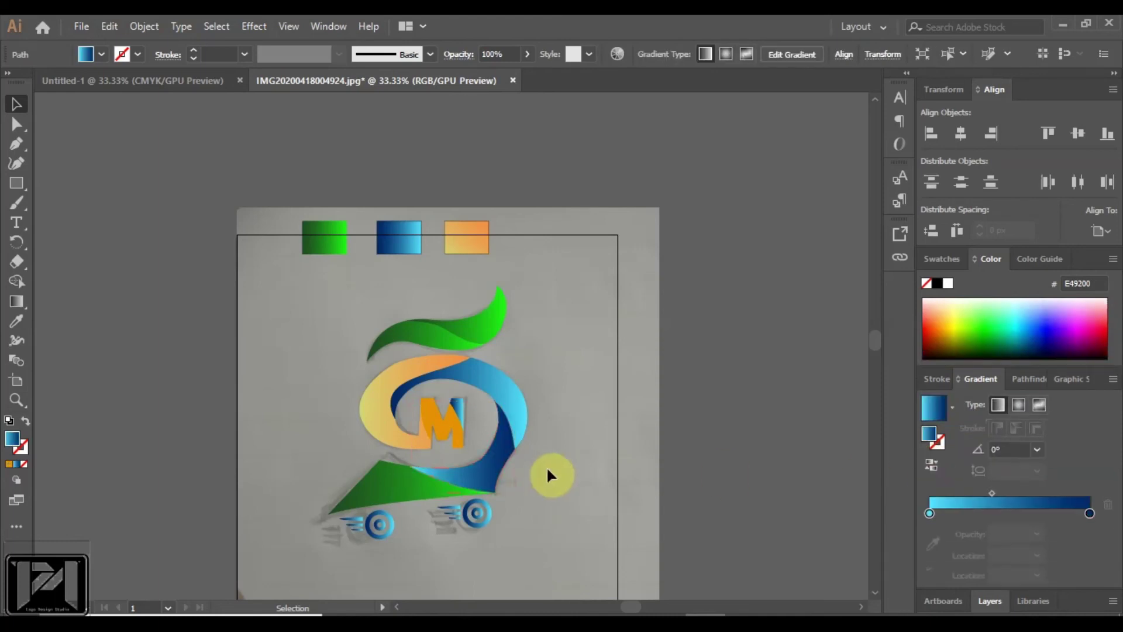
Step: Shift the gradient midpoint of the upper blue swoosh to about 86% and deselect the shape
scroll(501, 401, "up", 2)
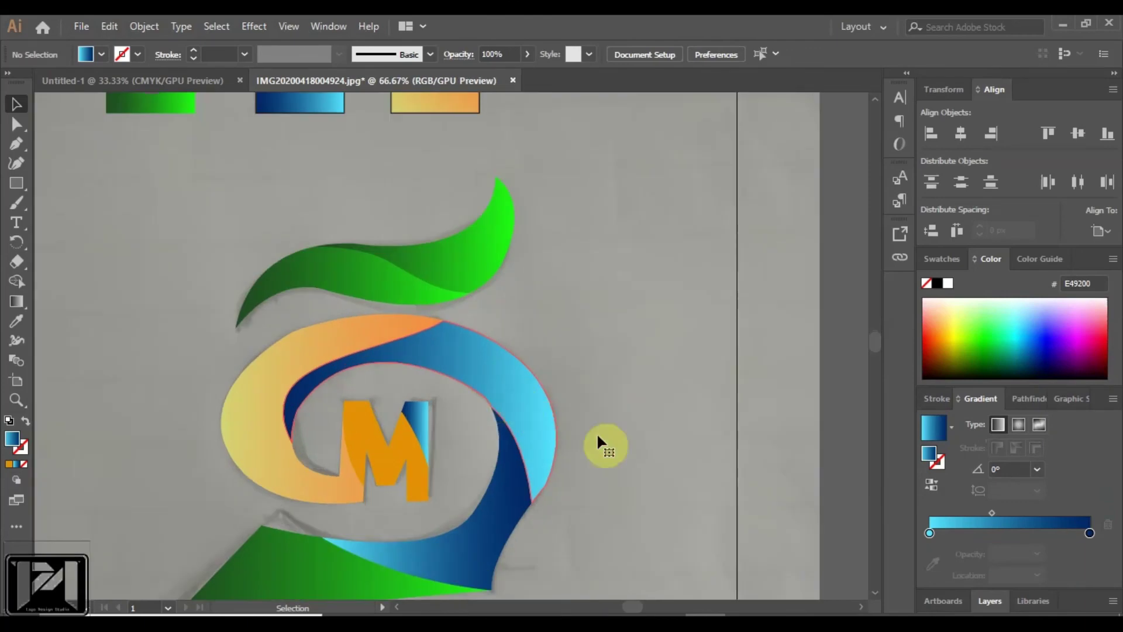
left_click(538, 421)
left_click_drag(1027, 512, 1067, 510)
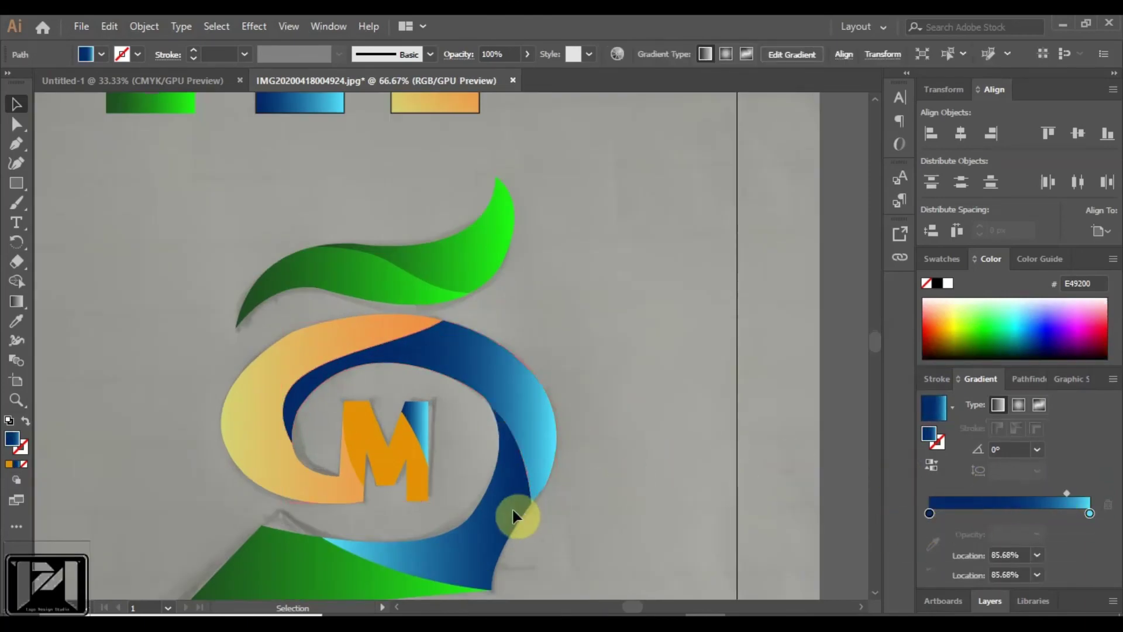
left_click(549, 488)
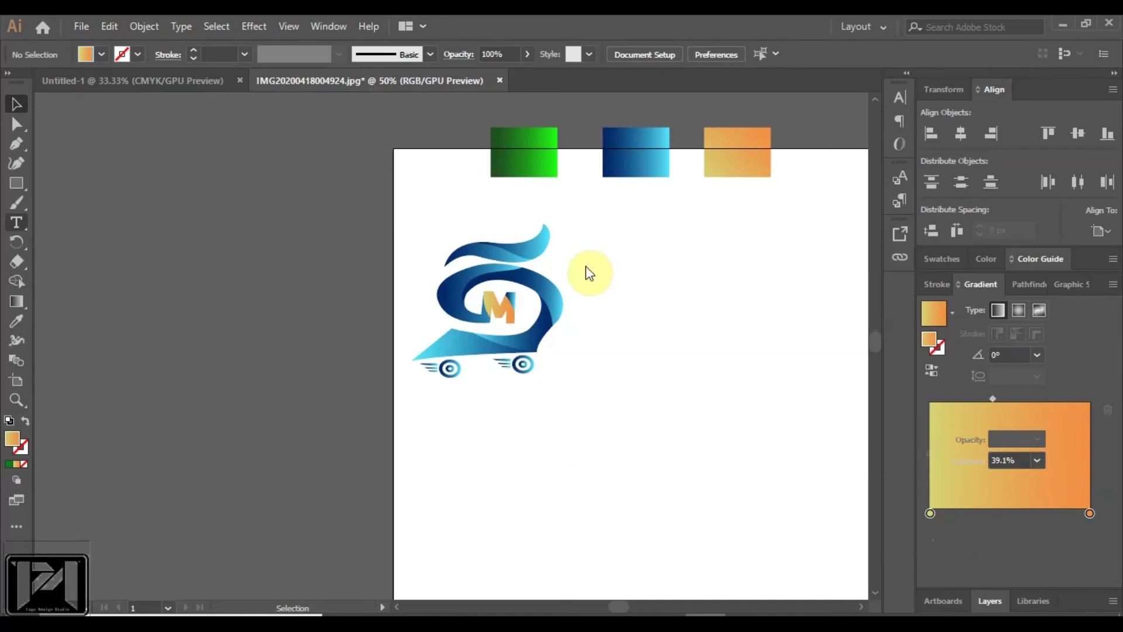
Step: Add the text "MAHALAXMI DEPARTMENTAL STORE" on three lines beside the logo and finish editing it
key("t")
left_click(643, 341)
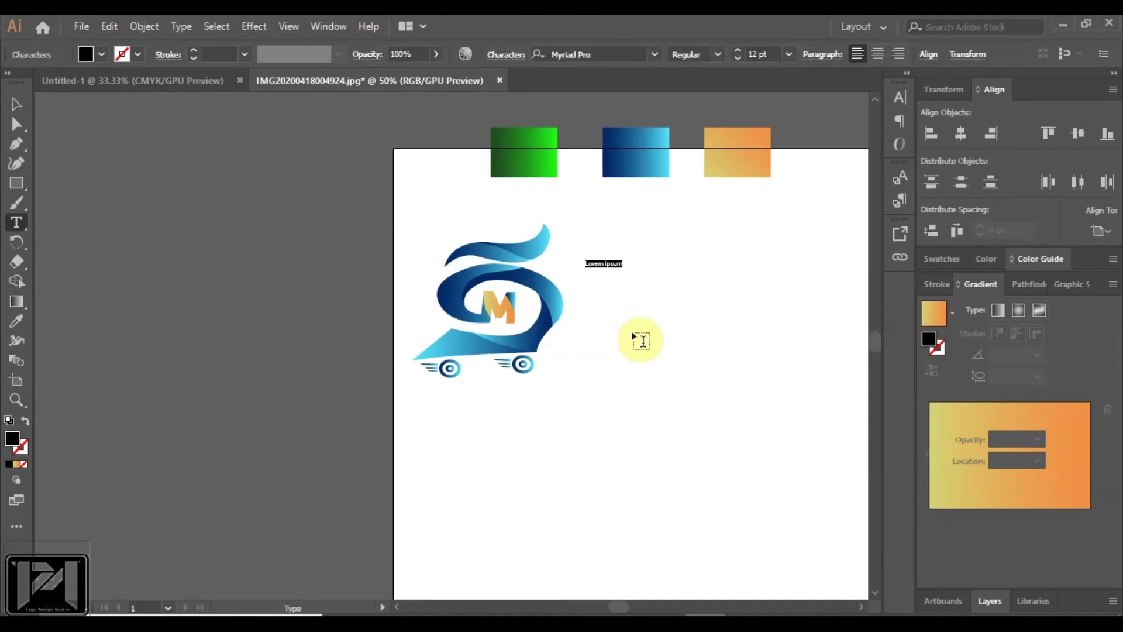
type("M")
type("ALAXMI")
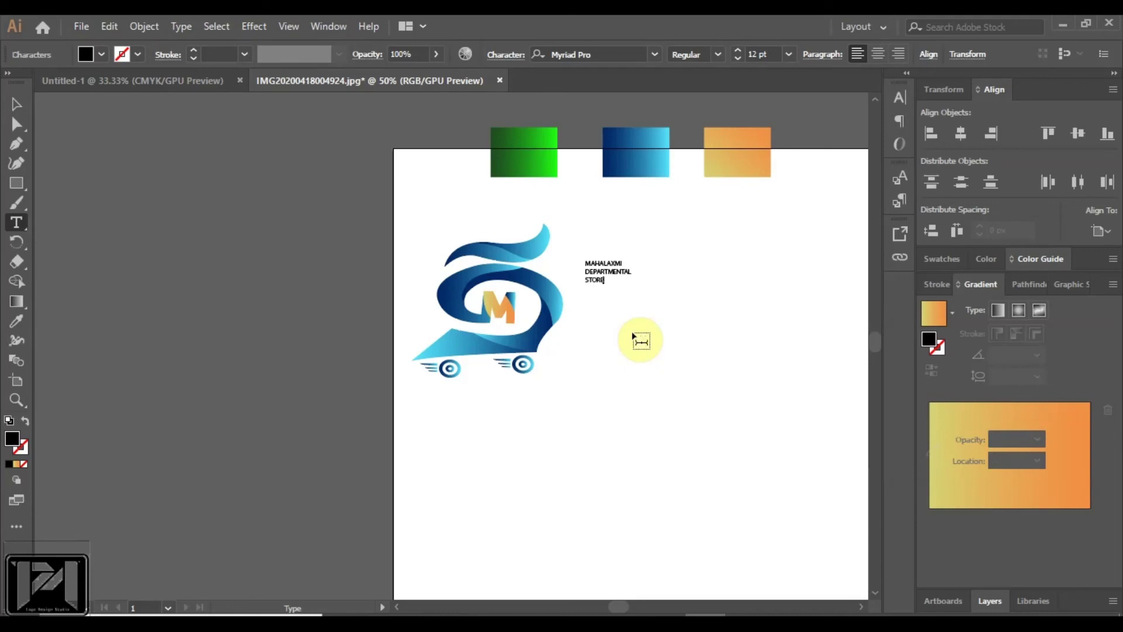
key("shift+Home")
key("shift+Up")
key("shift+Up")
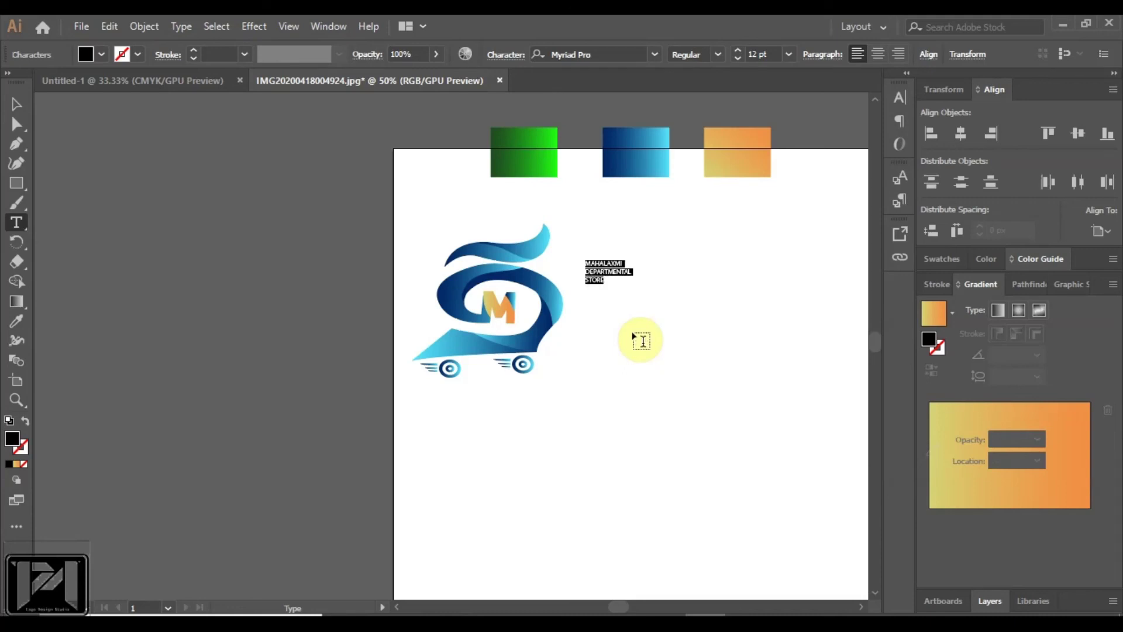
left_click(16, 104)
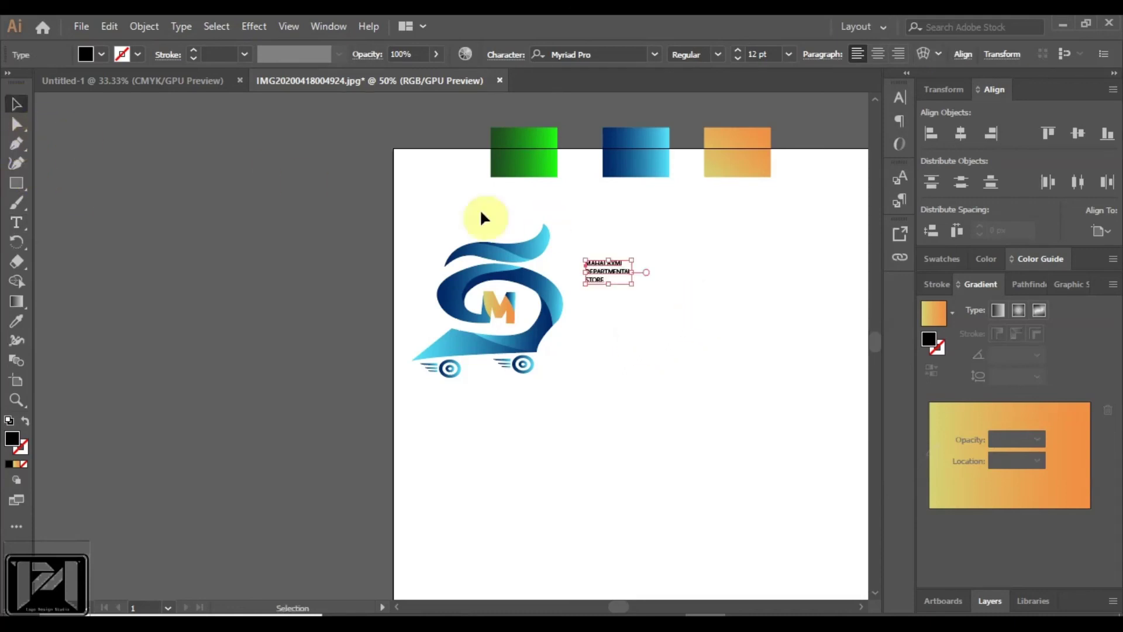
Step: Enlarge the store name text to about 59 pt and move it close beside the cart logo
left_click_drag(630, 281, 869, 380)
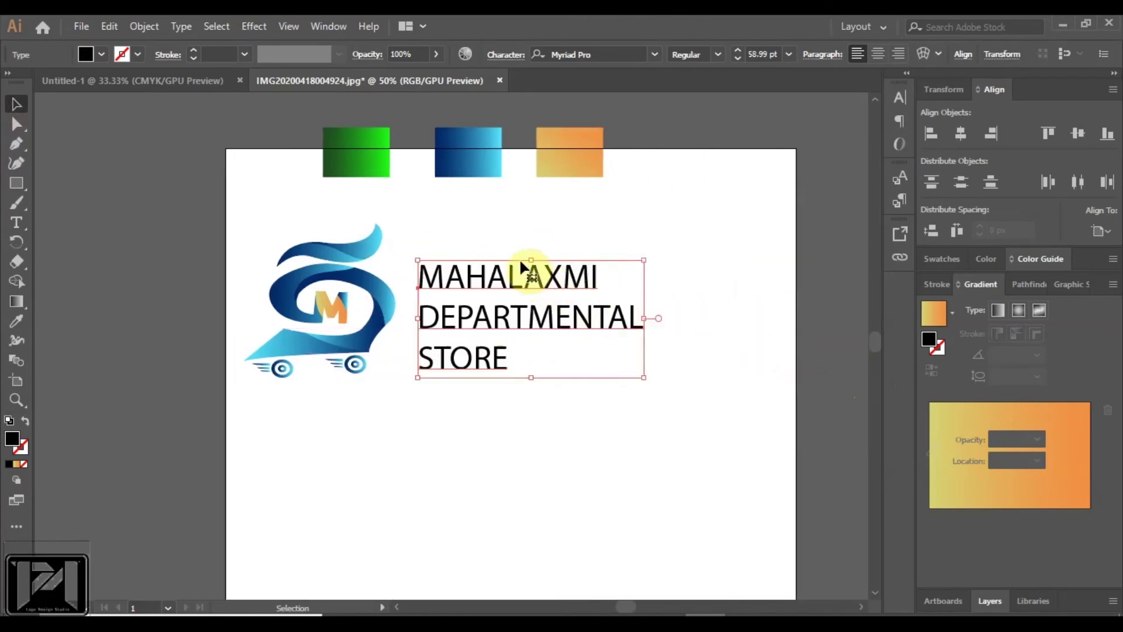
left_click_drag(520, 264, 489, 228)
left_click(662, 311)
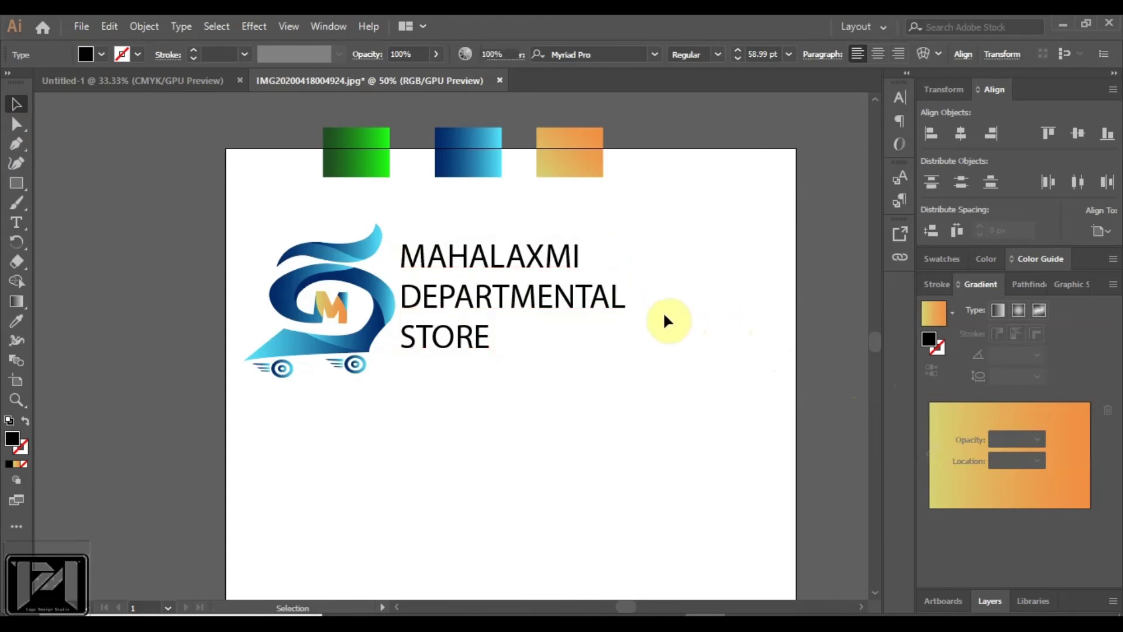
Step: Change the font of all three lines of the store name to Aquawax Black and finish editing the text
left_click(490, 341)
double_click(492, 341)
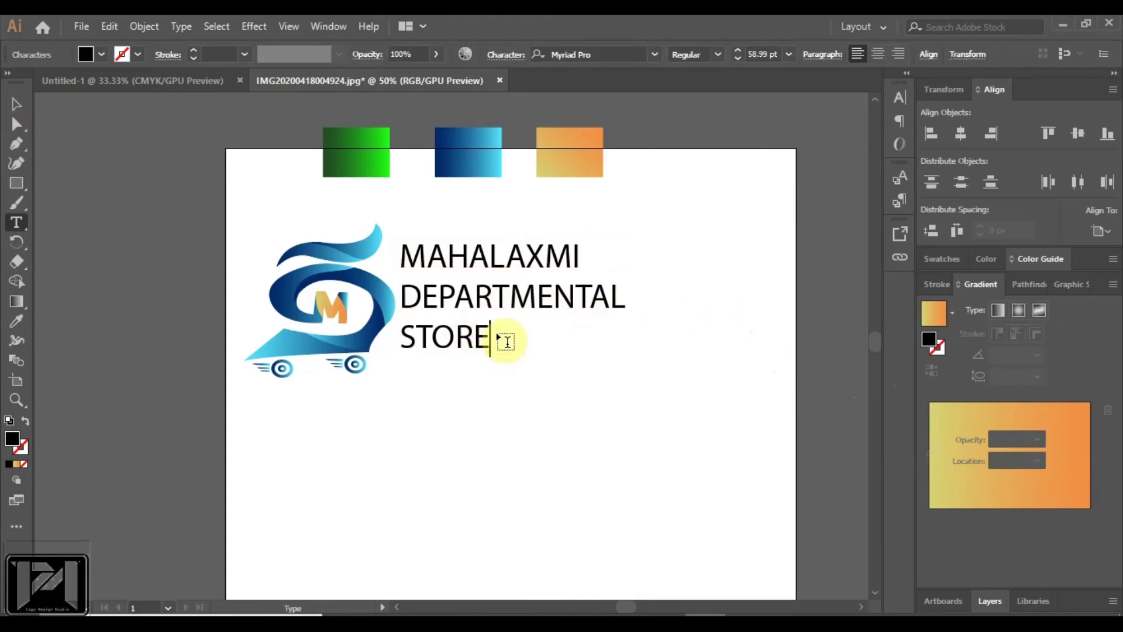
mouse_move(498, 334)
left_mouse_down()
mouse_move(394, 247)
mouse_move(489, 338)
left_mouse_up()
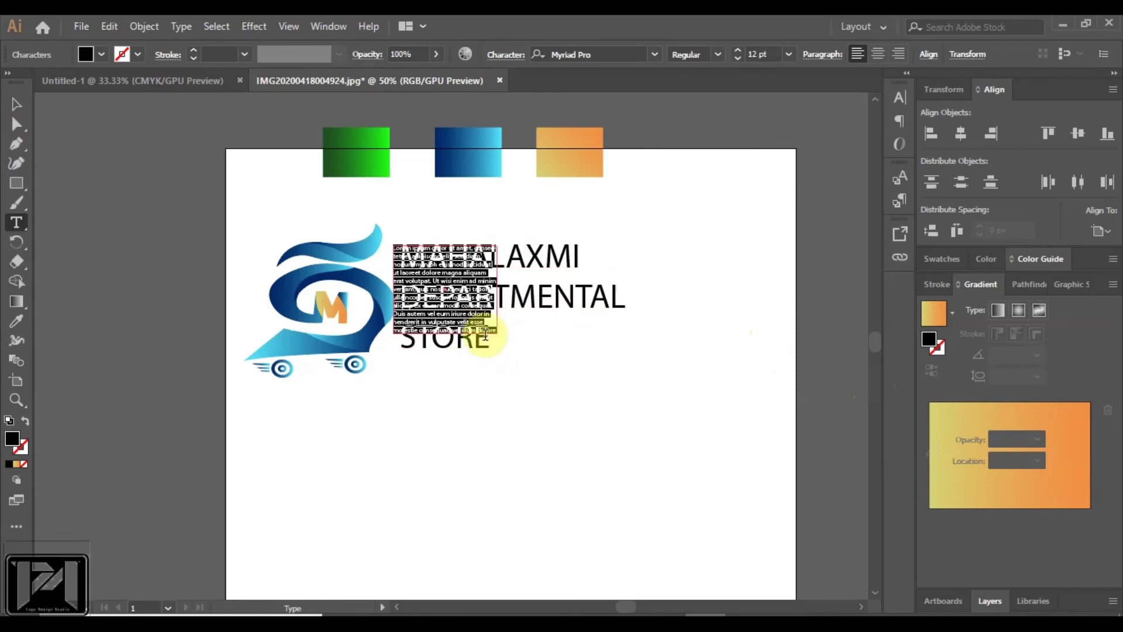
key("Escape")
left_click(490, 336)
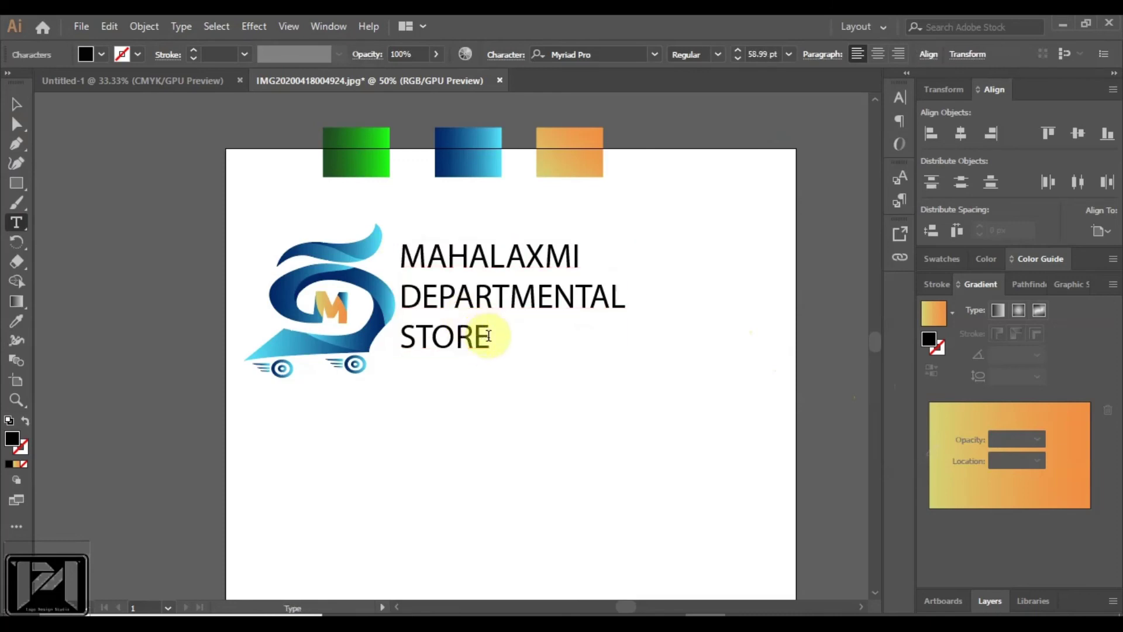
left_click(485, 335)
left_click_drag(489, 336, 401, 251)
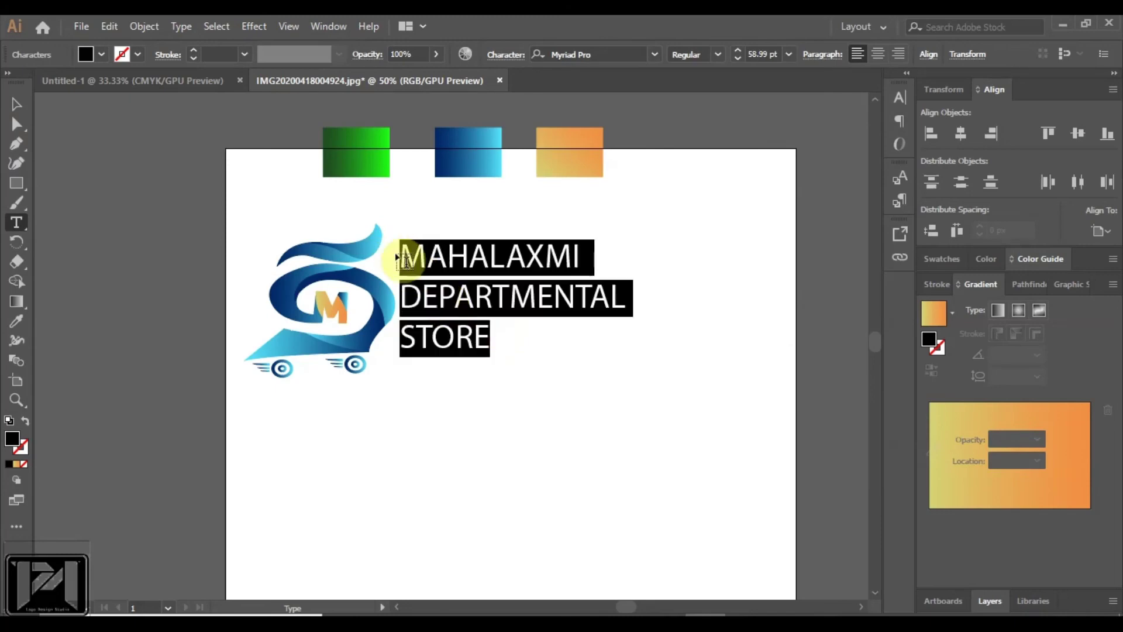
left_click(656, 57)
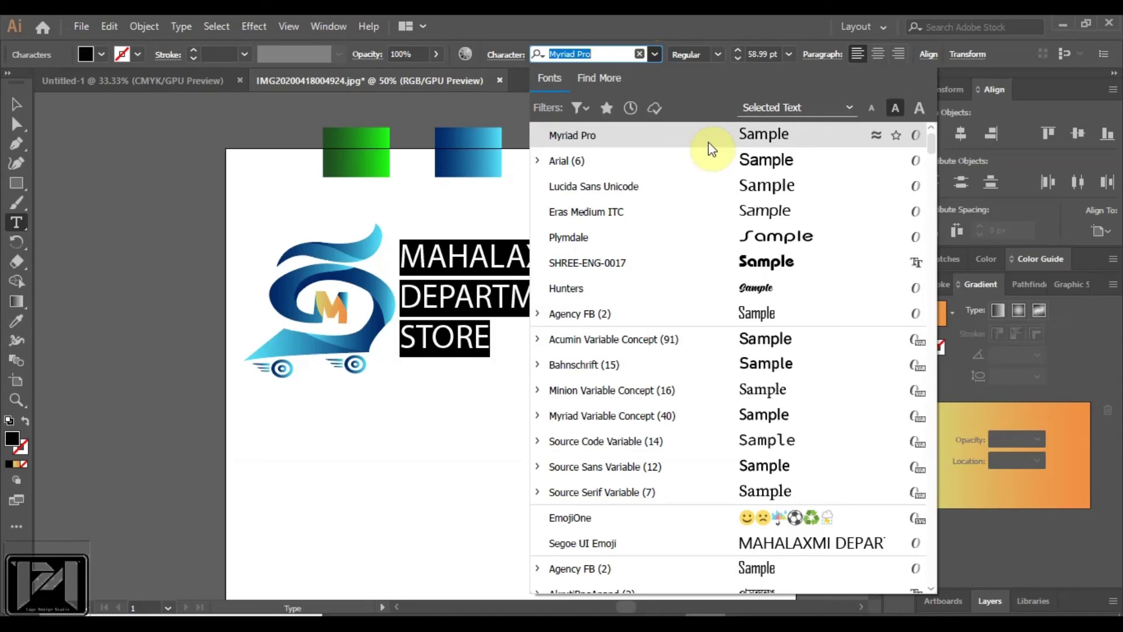
scroll(724, 488, "down", 5)
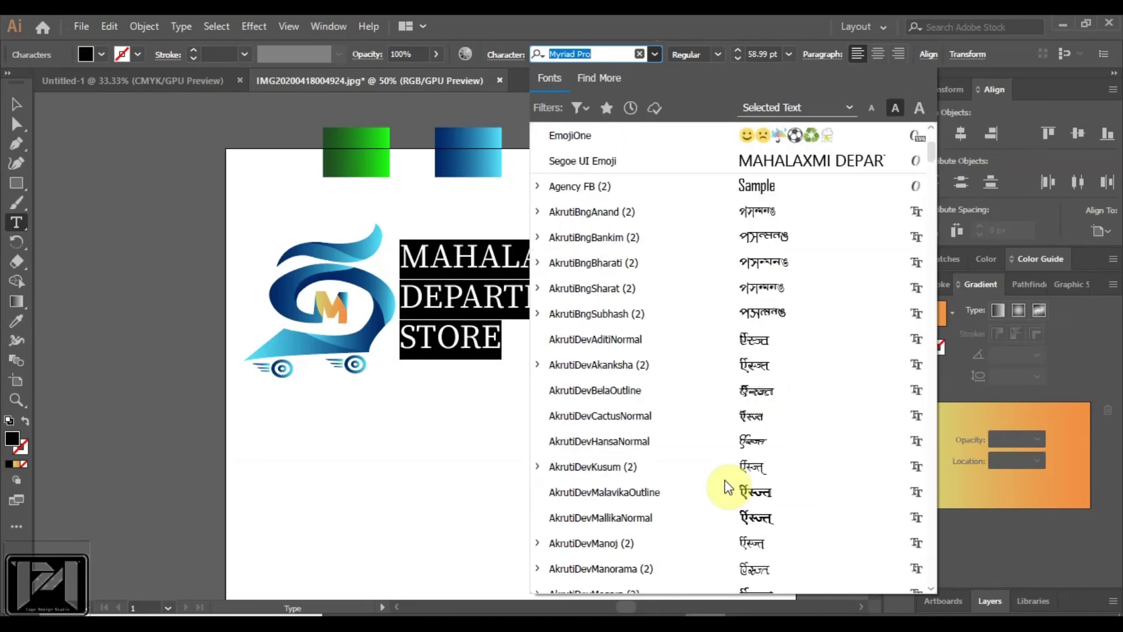
scroll(726, 485, "down", 3)
scroll(726, 485, "up", 4)
scroll(725, 484, "down", 9)
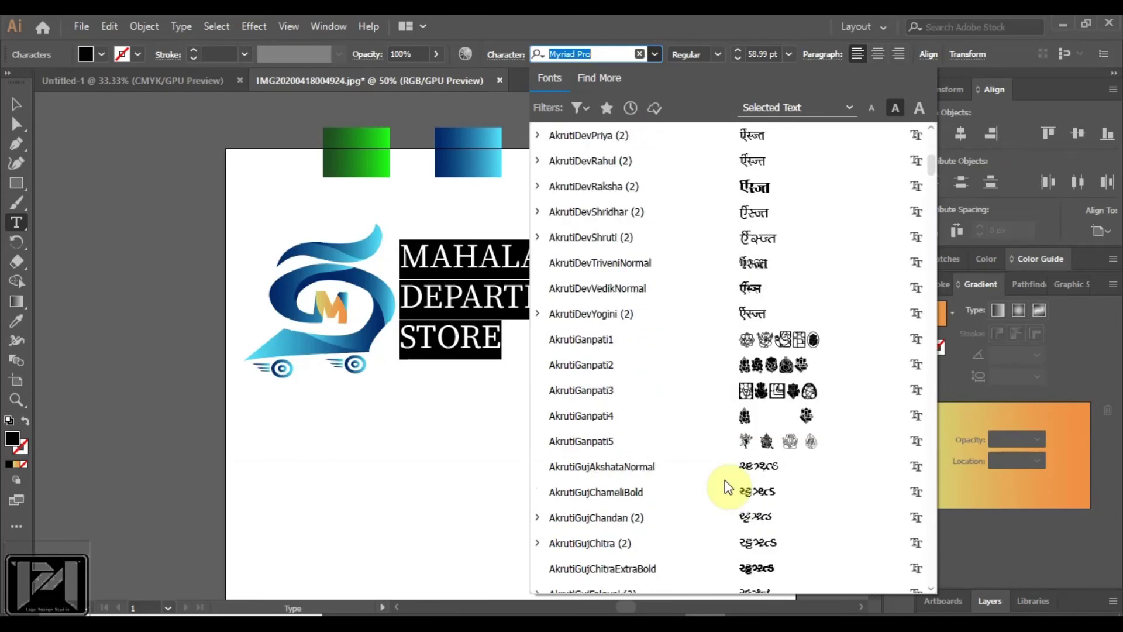
scroll(727, 487, "down", 12)
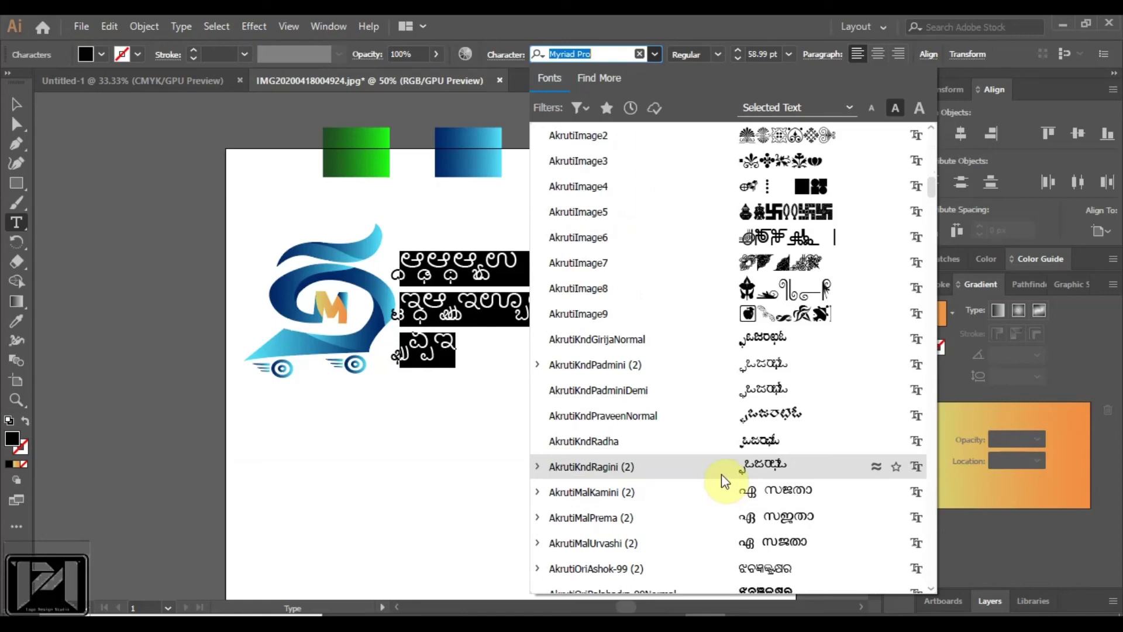
scroll(717, 475, "down", 4)
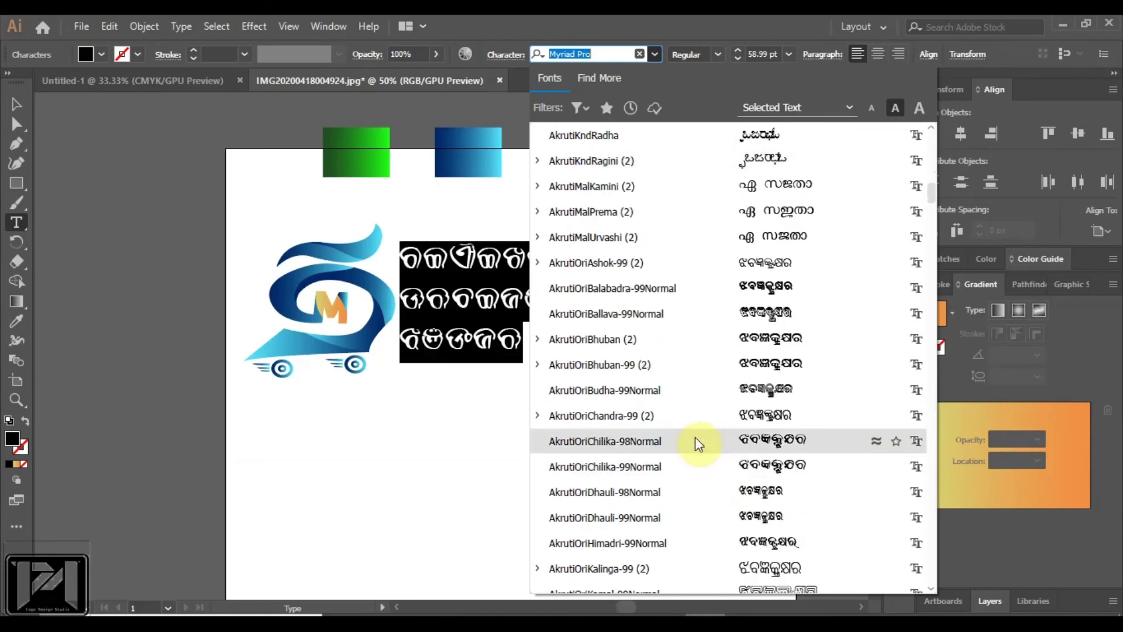
scroll(706, 434, "down", 15)
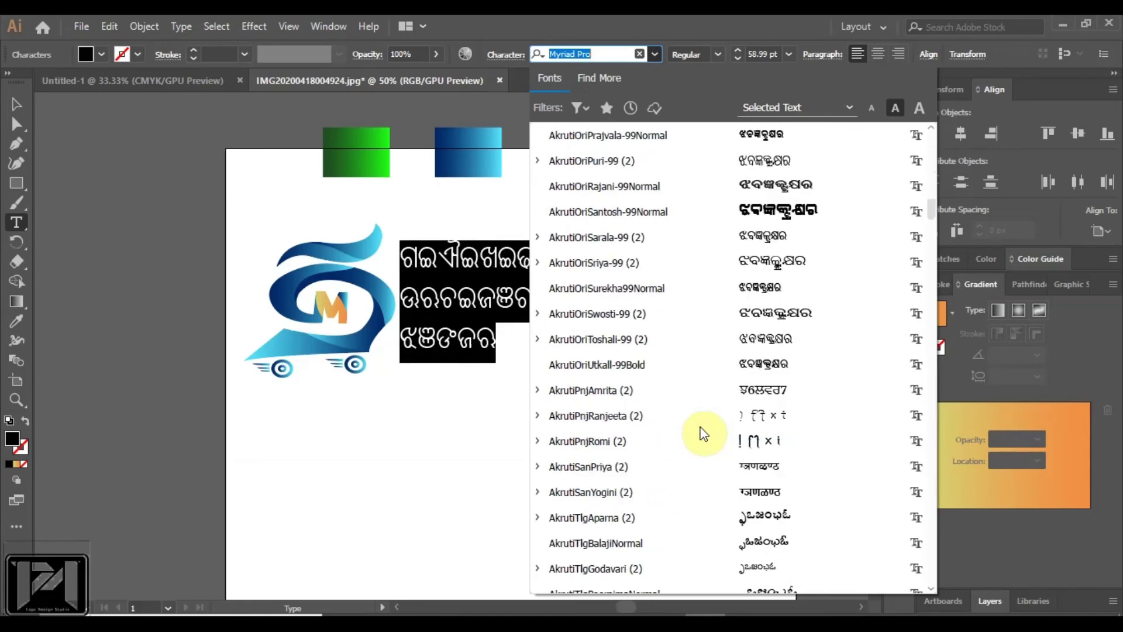
scroll(702, 433, "down", 3)
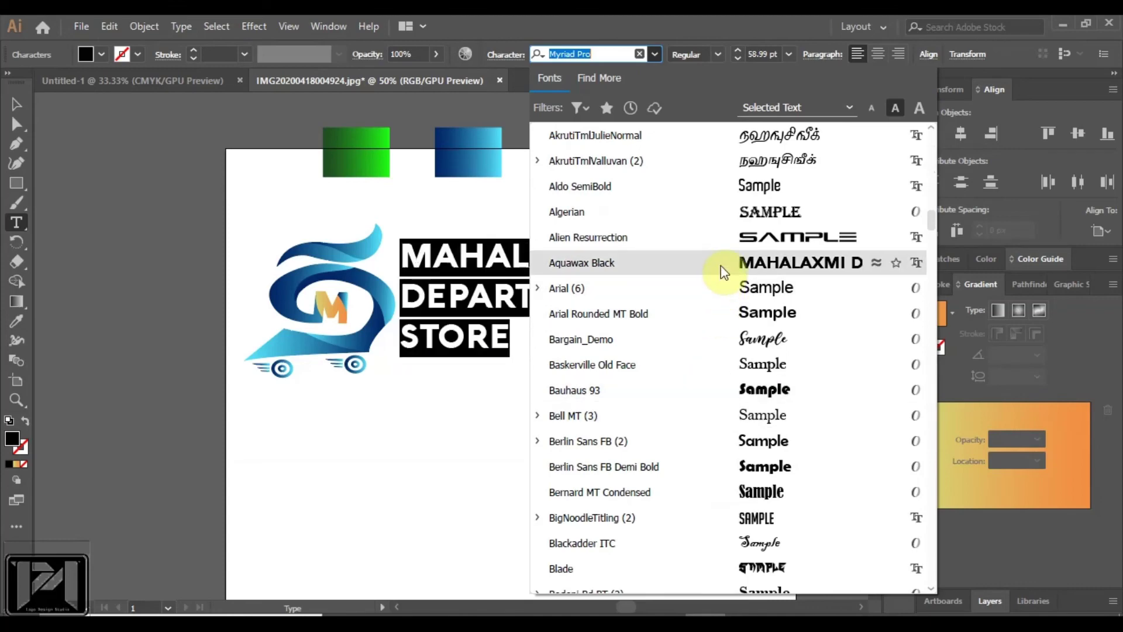
left_click(724, 272)
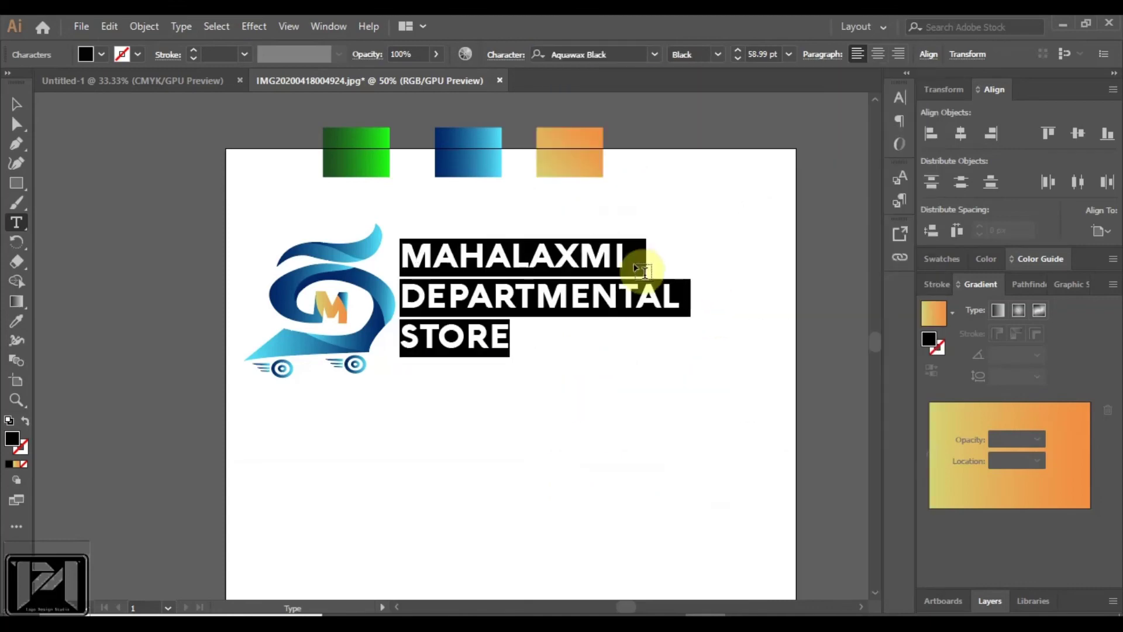
left_click(16, 106)
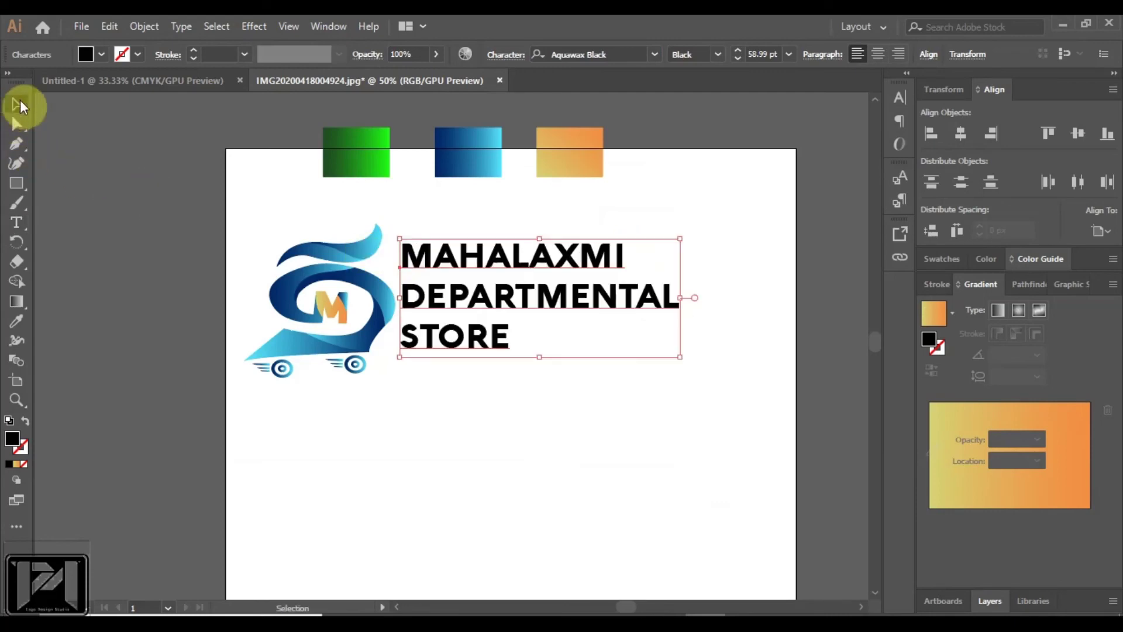
Step: Open the store name text for editing and select its DEPARTMENTAL line
left_click(571, 319)
left_click(510, 343)
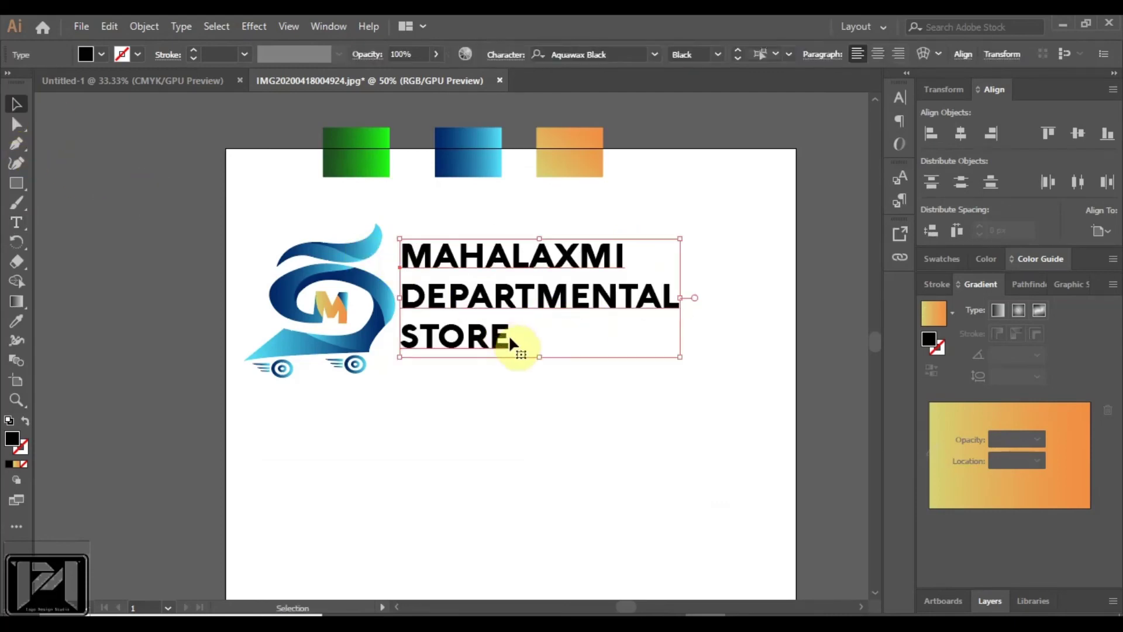
double_click(507, 338)
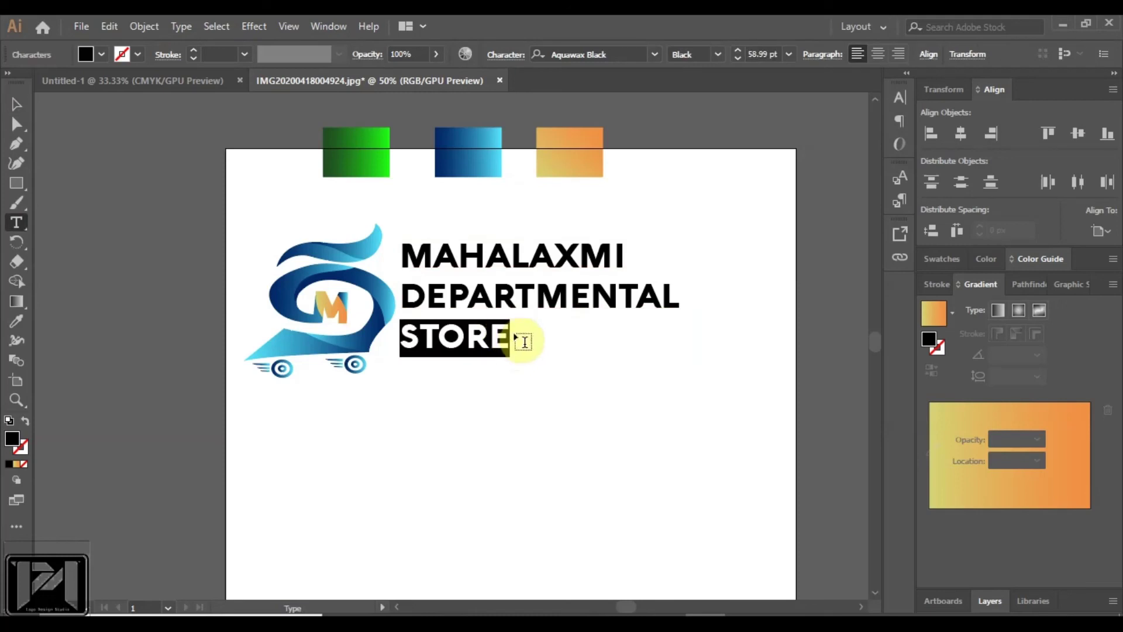
left_click(525, 342)
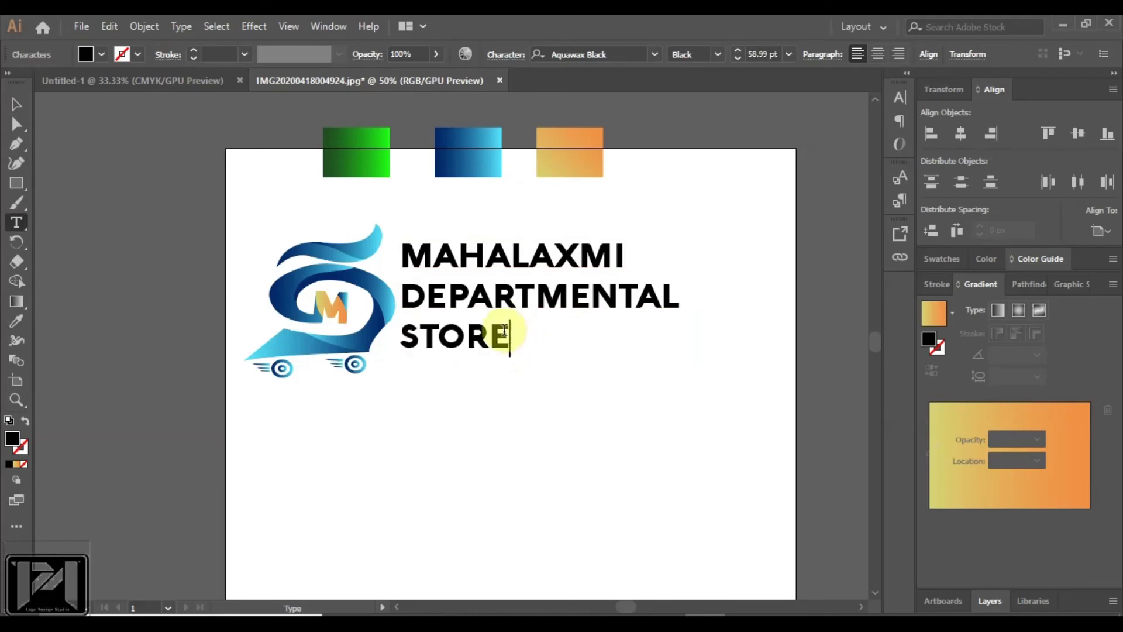
left_click_drag(522, 346, 401, 251)
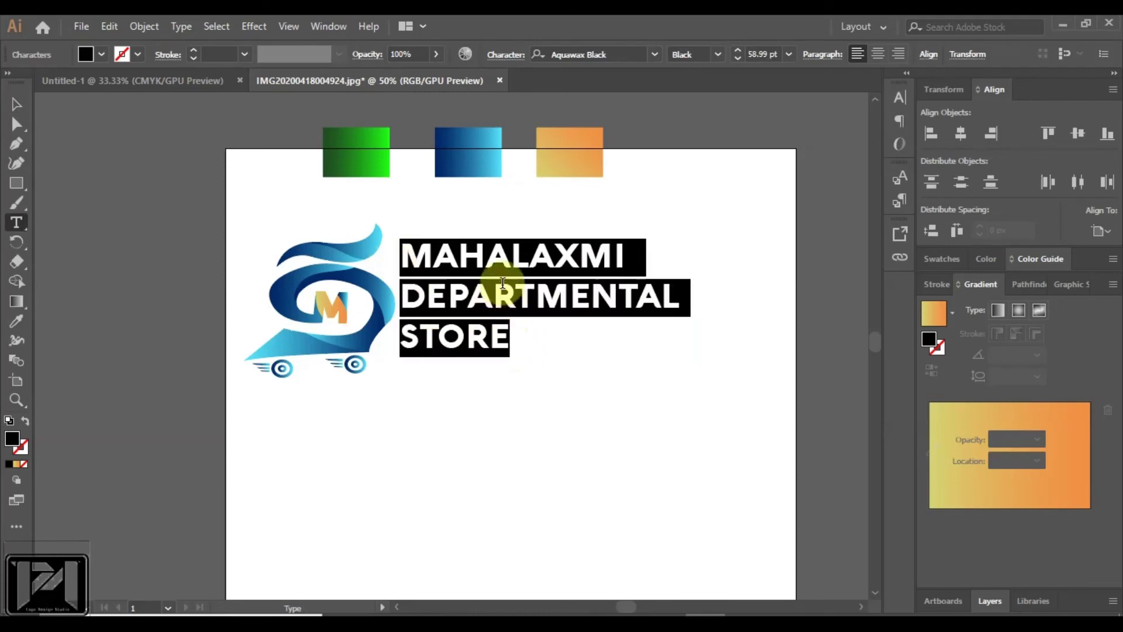
left_click_drag(401, 292, 686, 293)
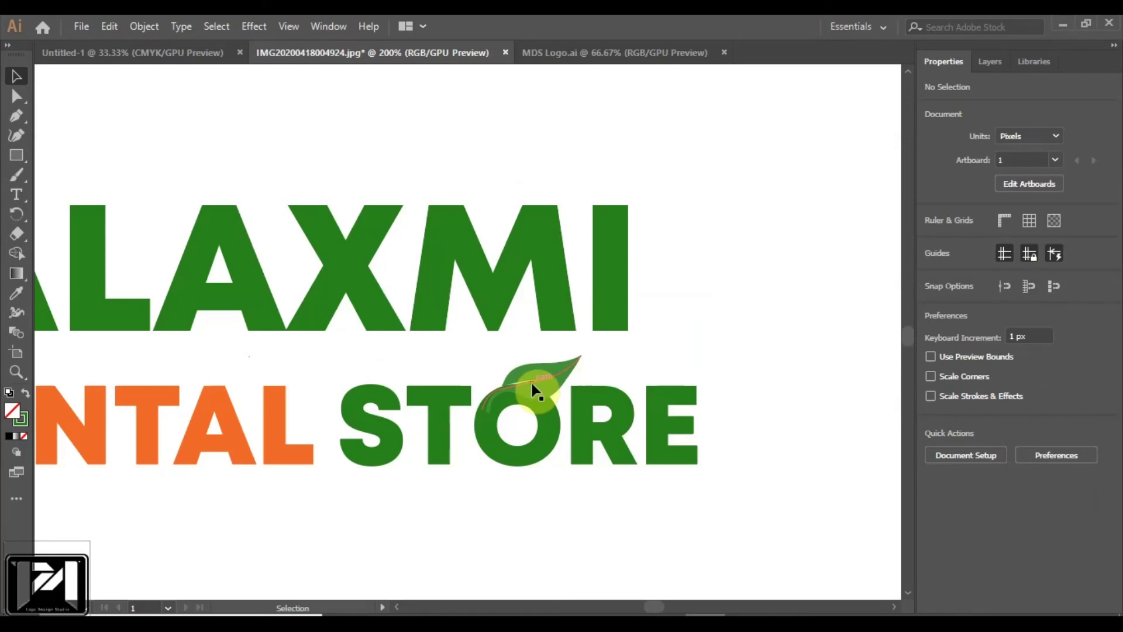
Step: Reposition the leaf on top of the O in STORE at about X 830 px, Y 665 px and deselect it
scroll(580, 385, "down", 1)
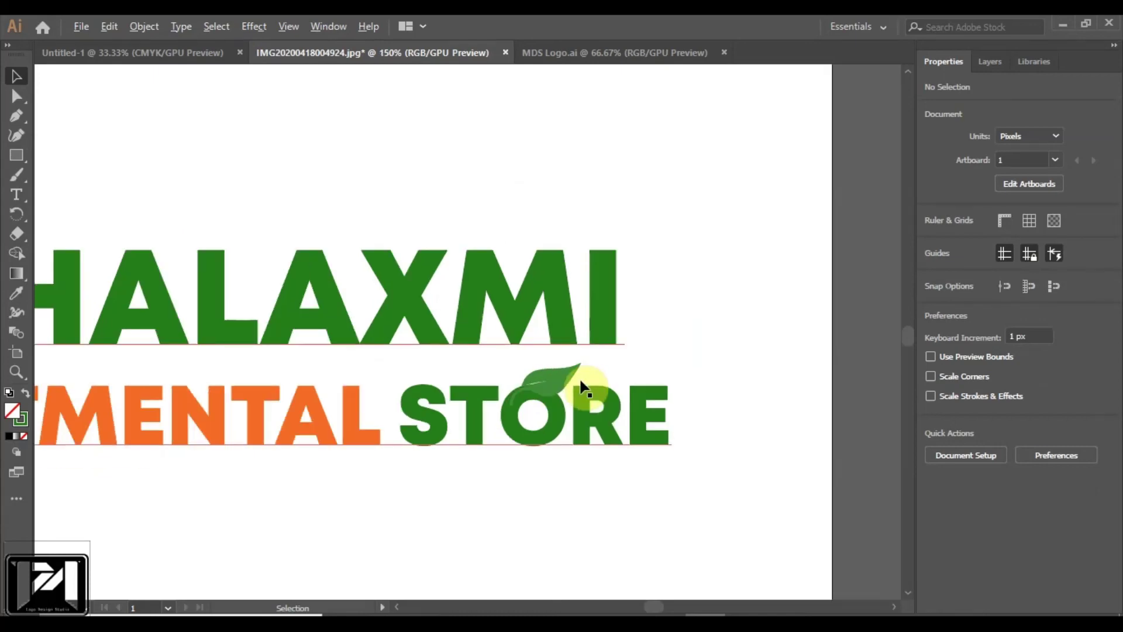
scroll(581, 384, "down", 3)
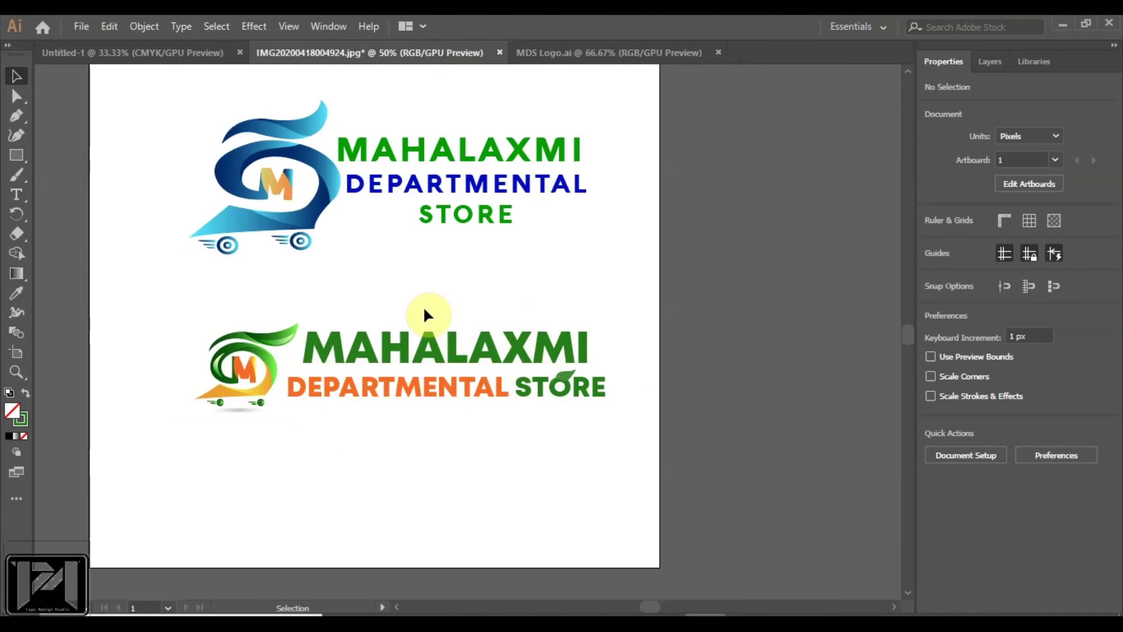
scroll(570, 383, "up", 3)
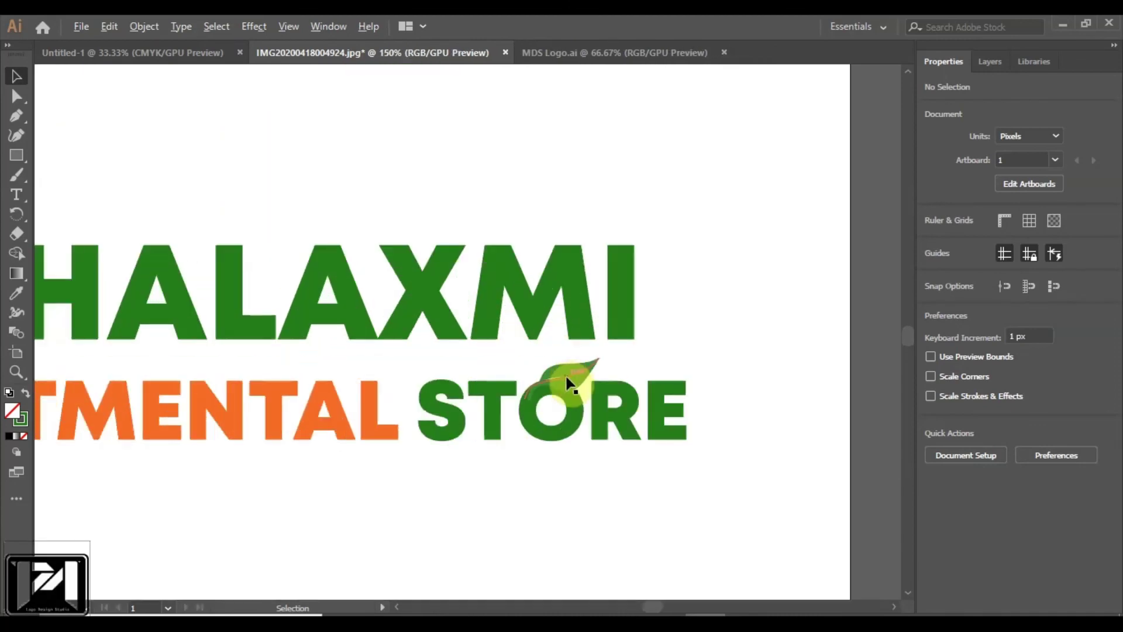
scroll(570, 383, "up", 2)
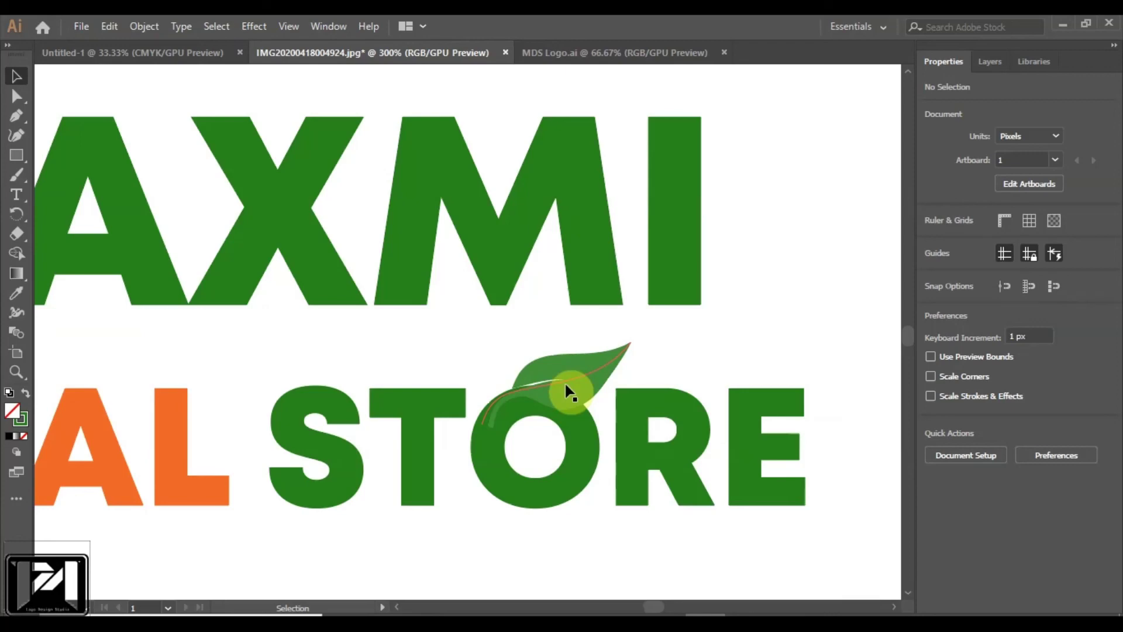
mouse_move(575, 380)
left_mouse_down()
mouse_move(579, 356)
mouse_move(597, 381)
left_mouse_up()
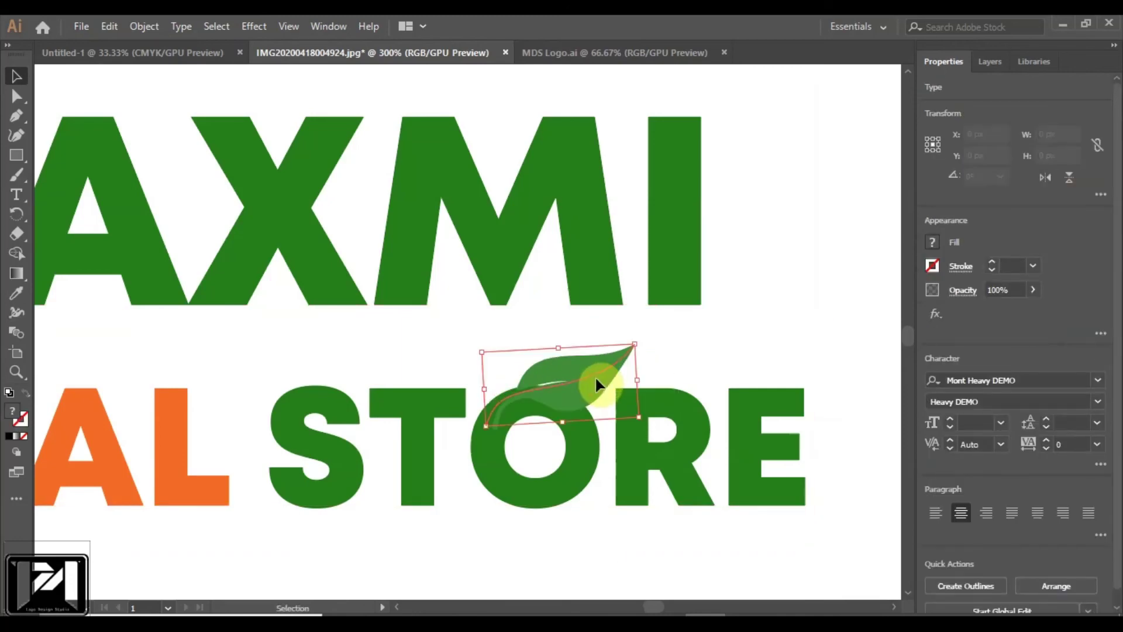
left_click(616, 368)
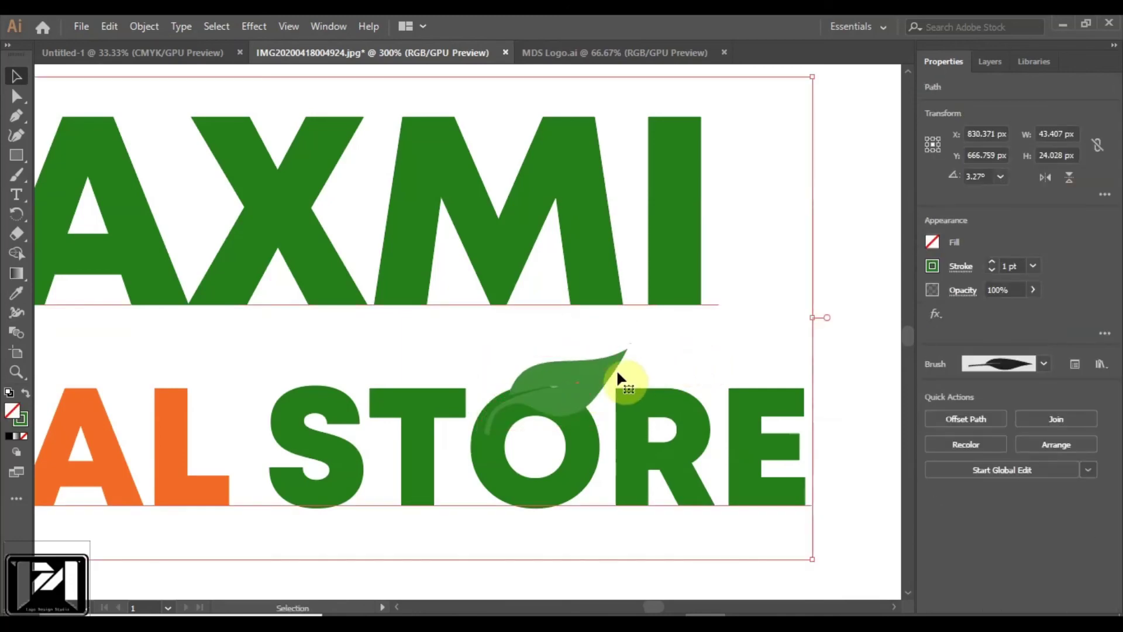
left_click(589, 377)
left_click_drag(576, 380, 576, 377)
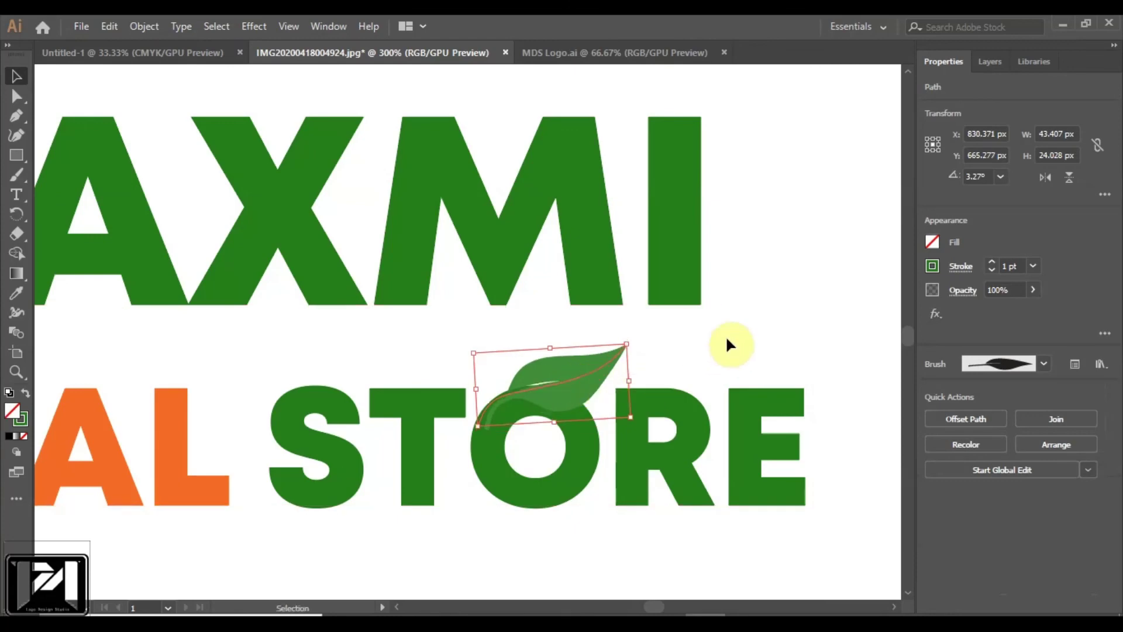
left_click(637, 353)
Step: Examine the green and orange logo version, including its leaf-shaped swoosh and the shadow ellipse beneath the wheels
scroll(637, 353, "down", 6)
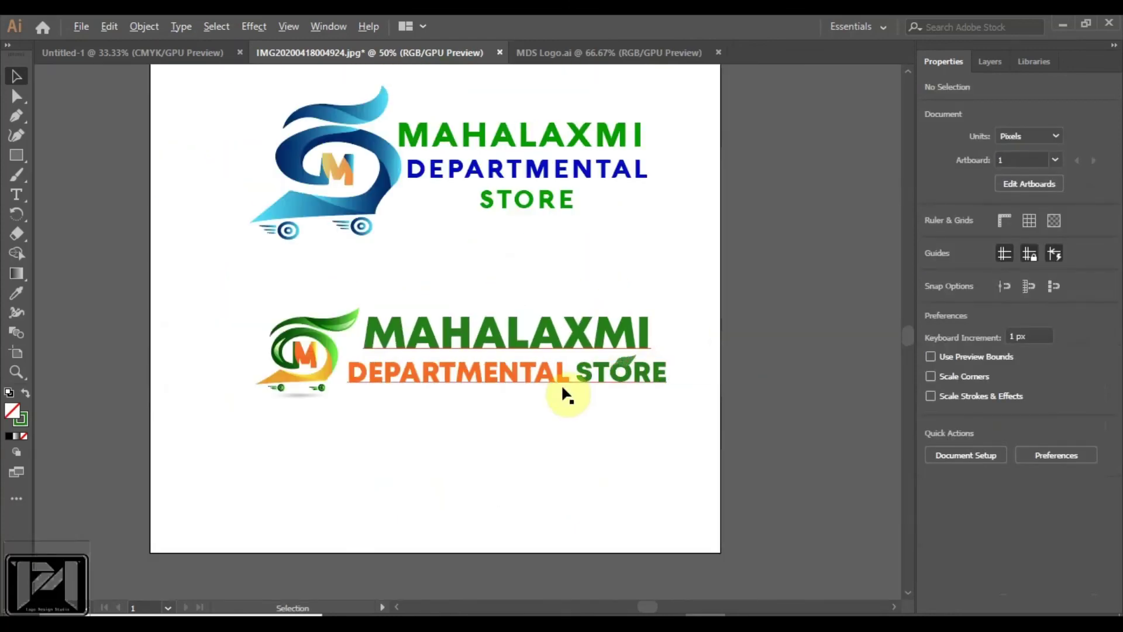
scroll(563, 388, "up", 3)
scroll(325, 374, "down", 2)
scroll(234, 314, "up", 5)
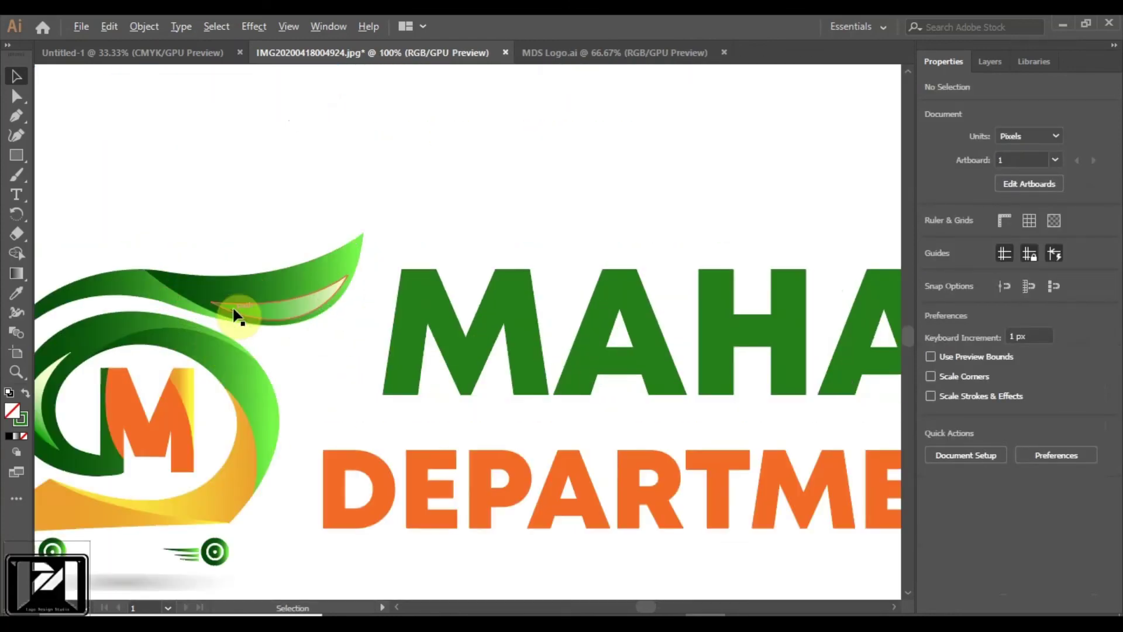
scroll(336, 316, "down", 3)
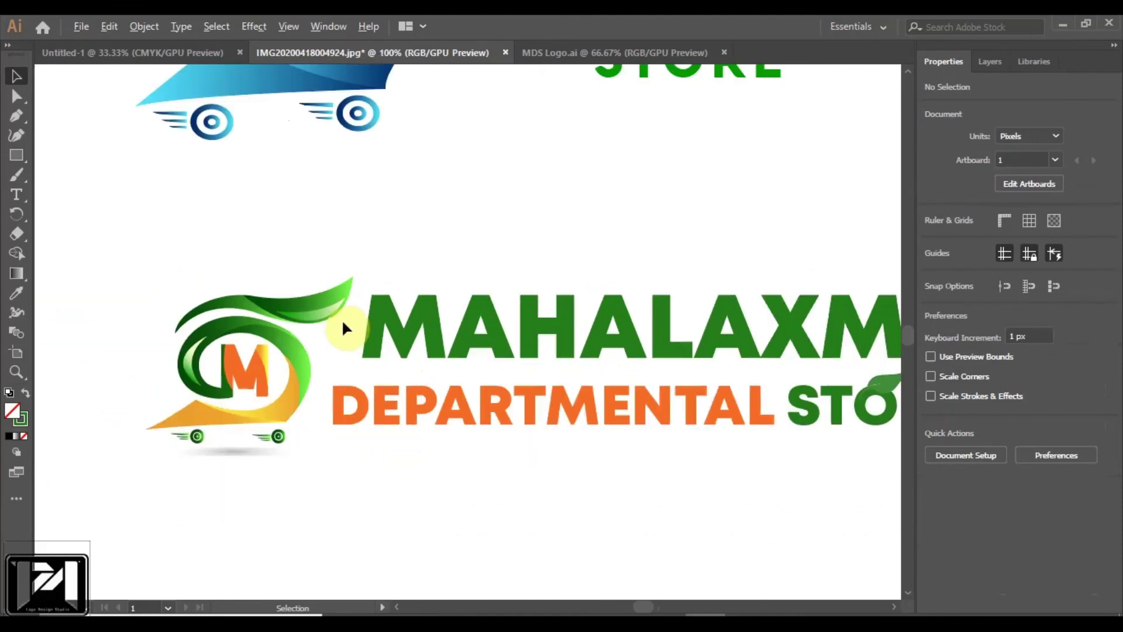
scroll(294, 327, "up", 2)
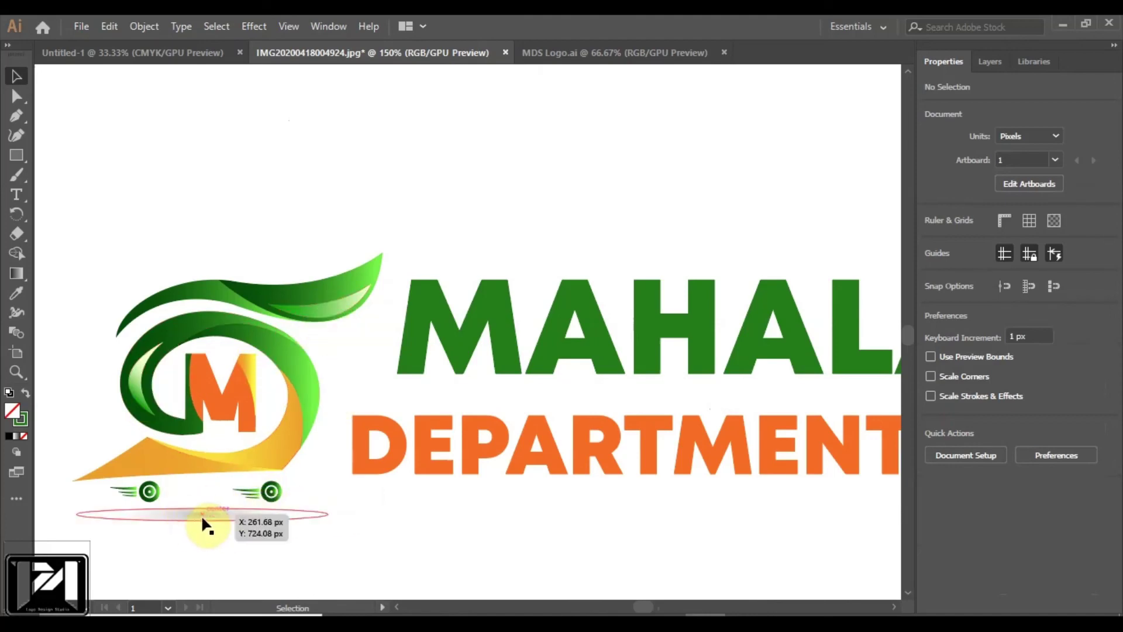
scroll(349, 508, "down", 4)
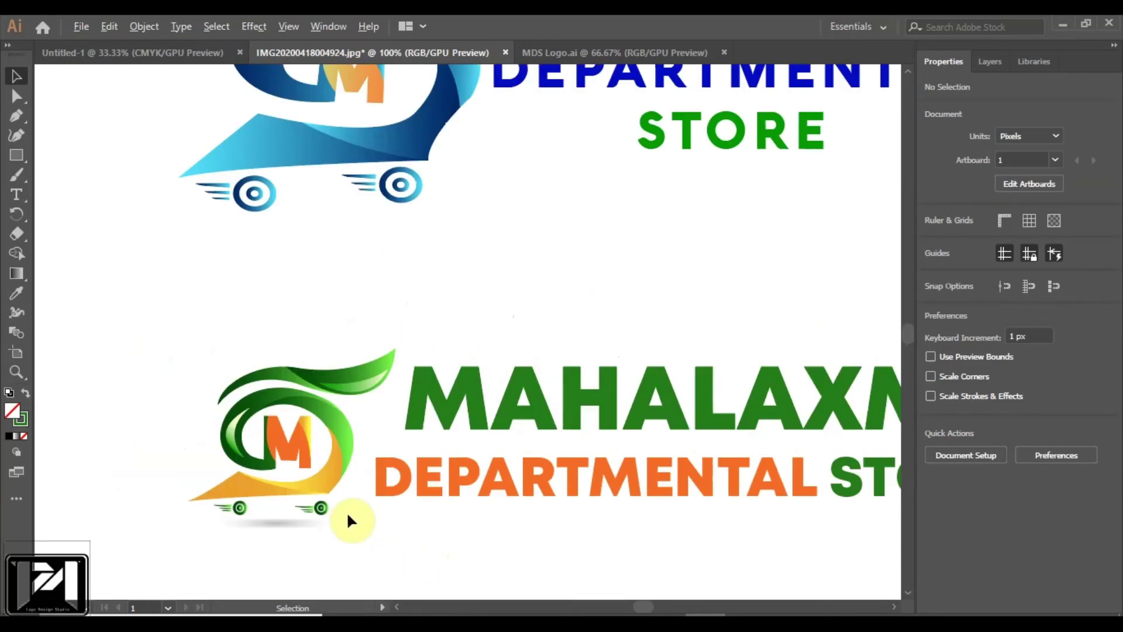
Step: Draw a flat ellipse about 174 px wide and 11.5 px high beneath the wheels of the blue cart
scroll(363, 409, "up", 1)
scroll(334, 397, "up", 1)
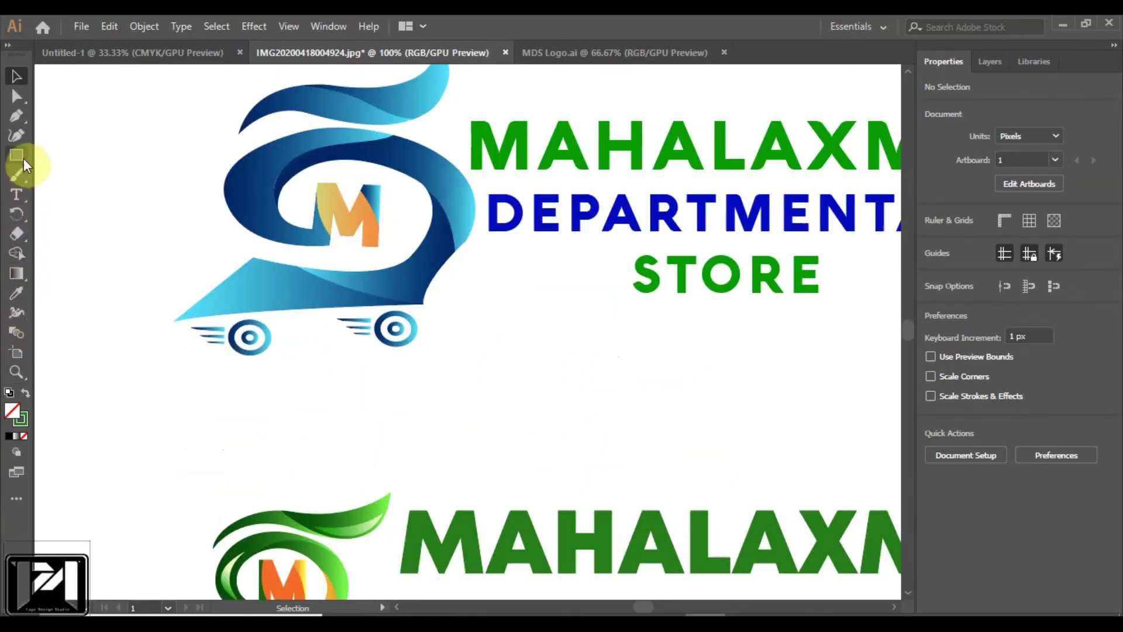
left_click_drag(24, 158, 71, 170)
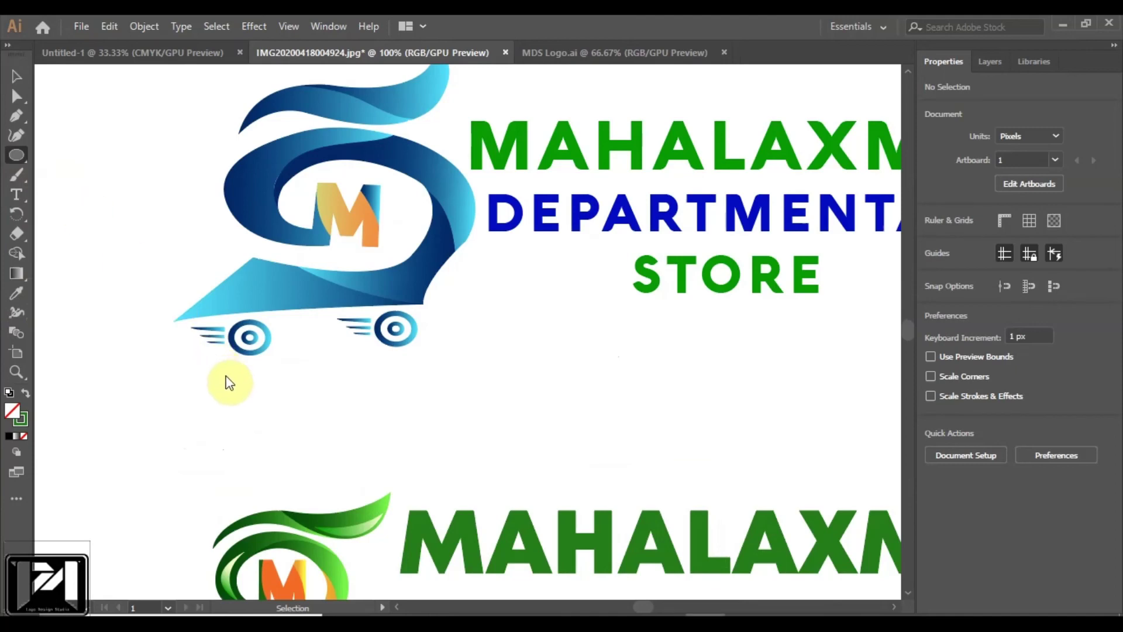
mouse_move(224, 375)
left_mouse_down()
mouse_move(315, 390)
mouse_move(424, 384)
left_mouse_up()
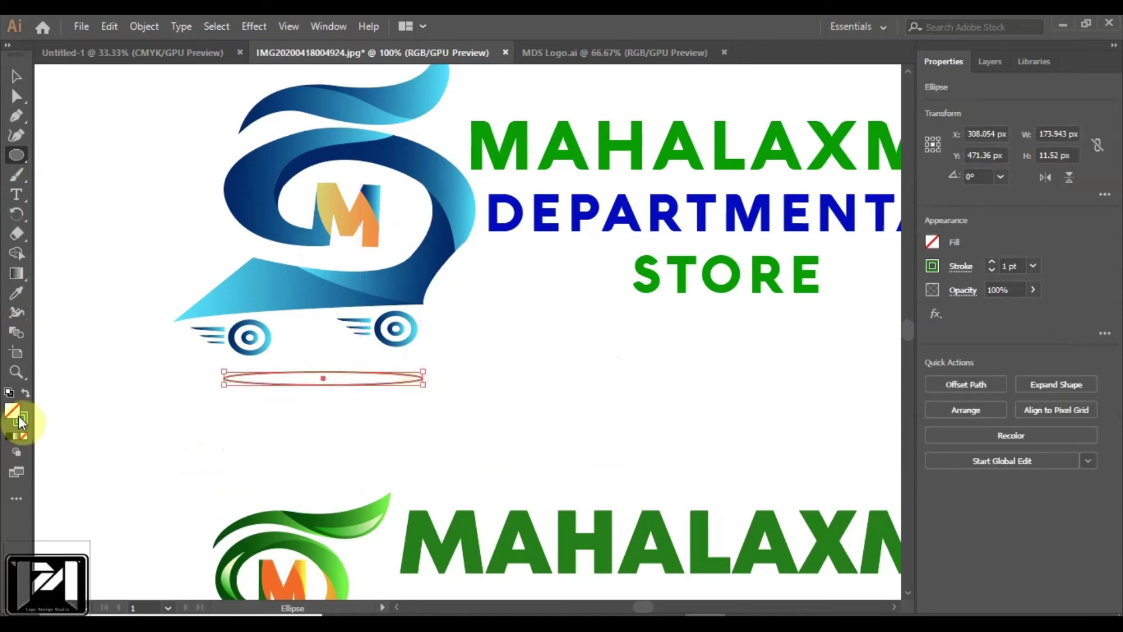
Step: Fill the ellipse with a reversed radial black-to-white gradient, dark at the centre, and shift its midpoint toward the black stop
left_click(19, 440)
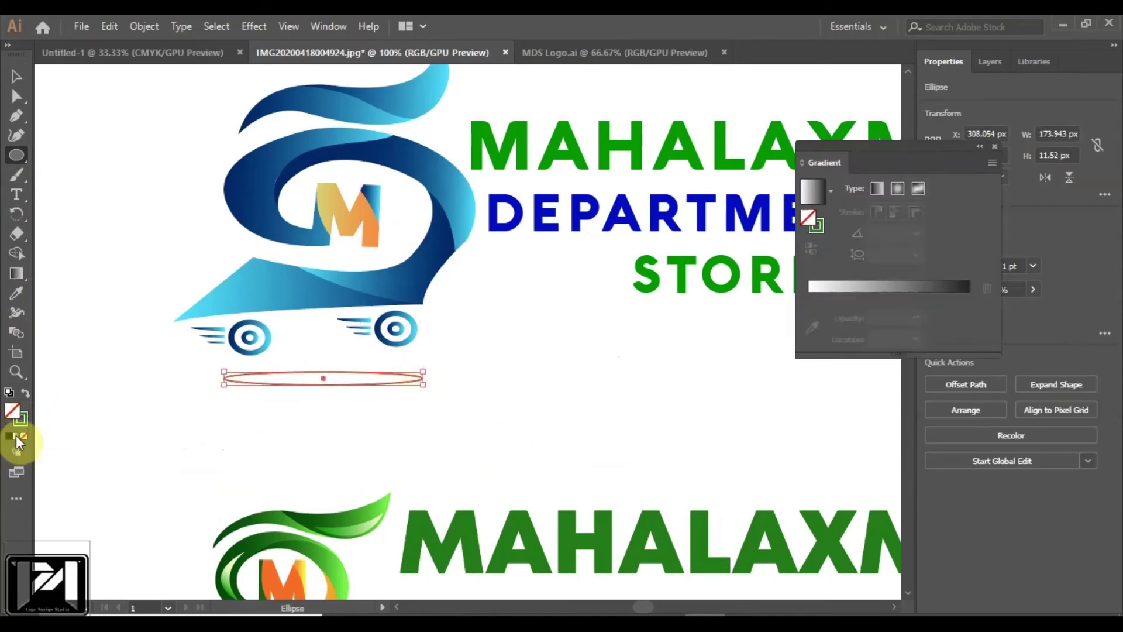
left_click(21, 440)
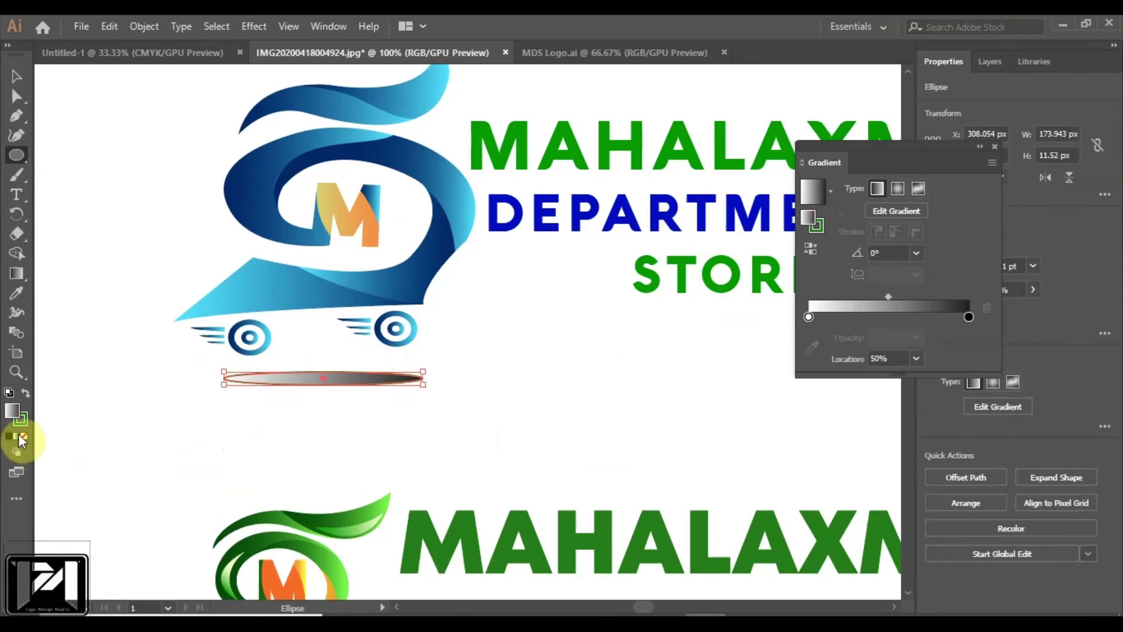
left_click(900, 192)
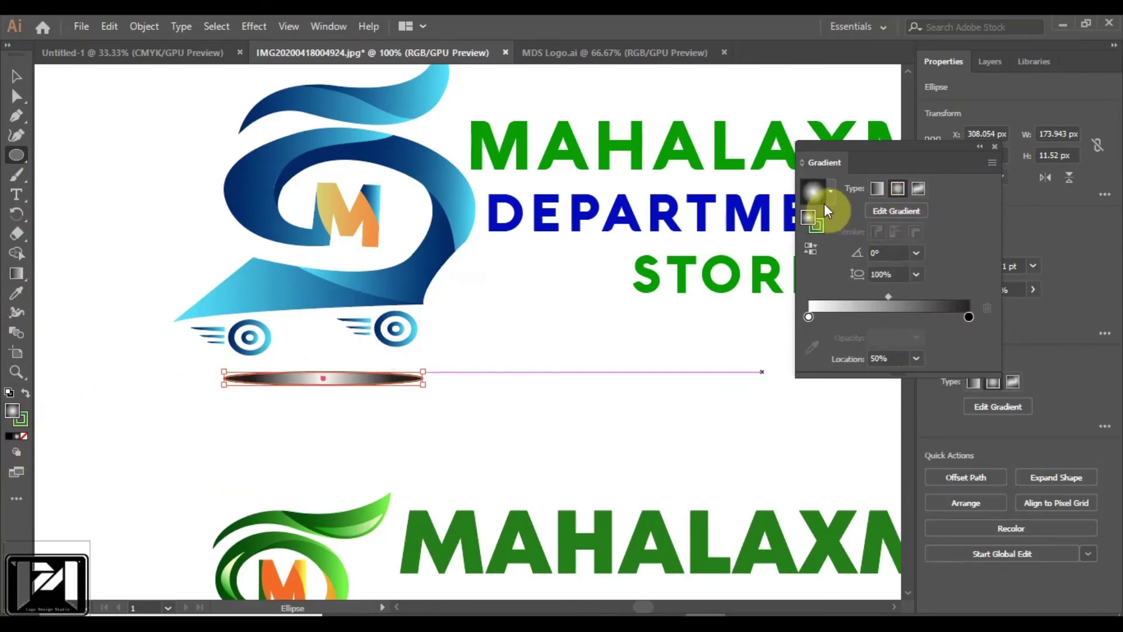
left_click(810, 258)
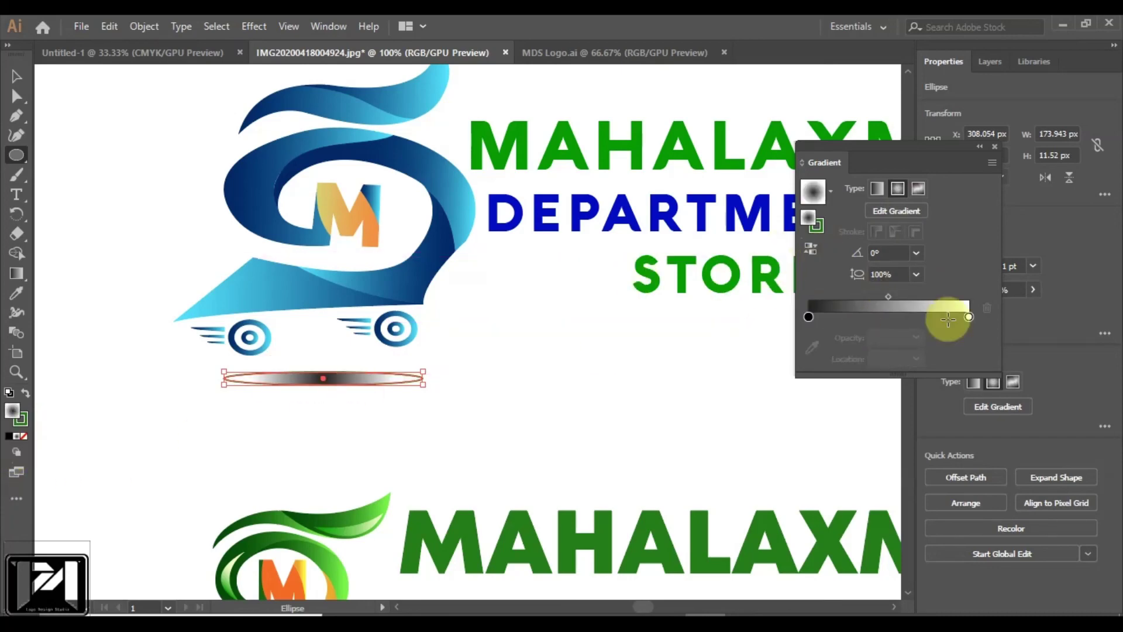
left_click_drag(888, 298, 859, 302)
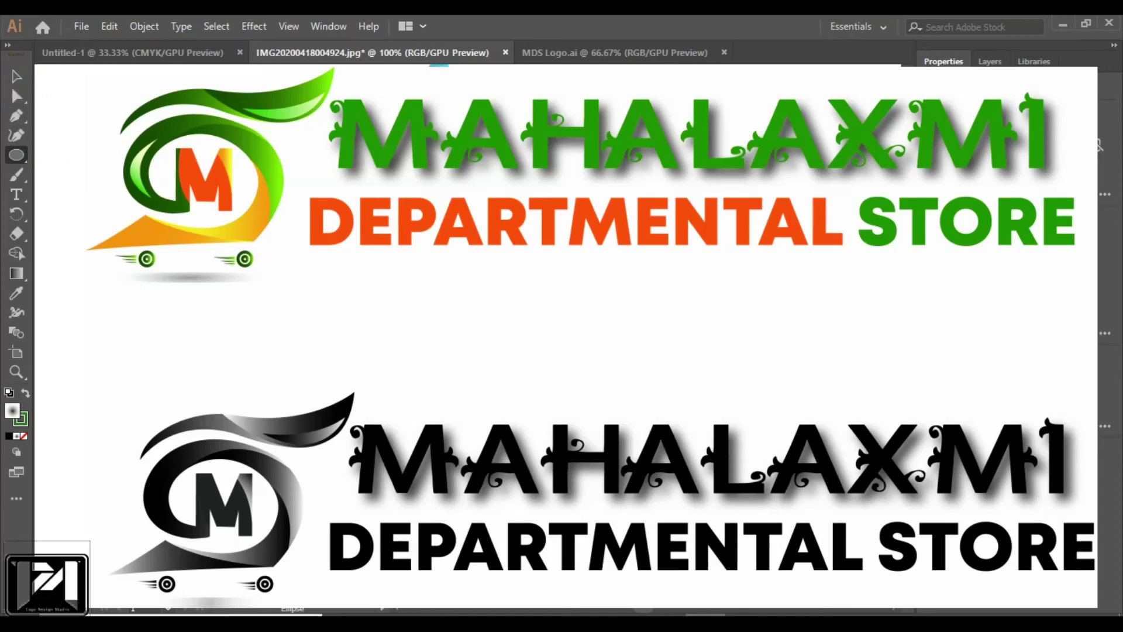
Step: Remove the green stroke from the shadow ellipse beneath the blue cart
left_click(16, 76)
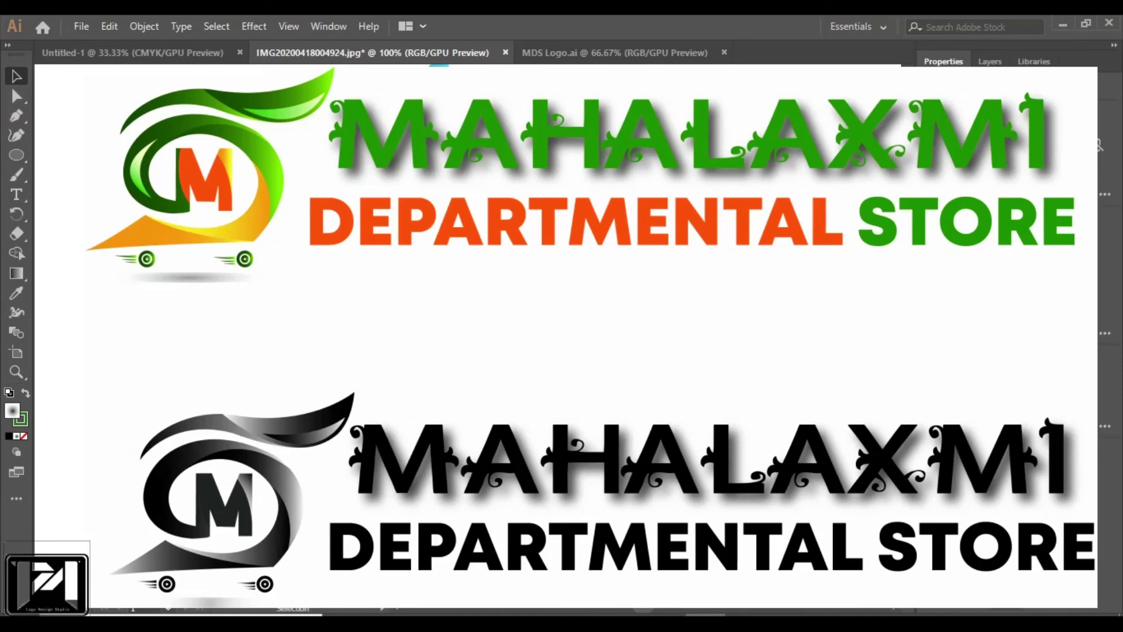
left_click(24, 437)
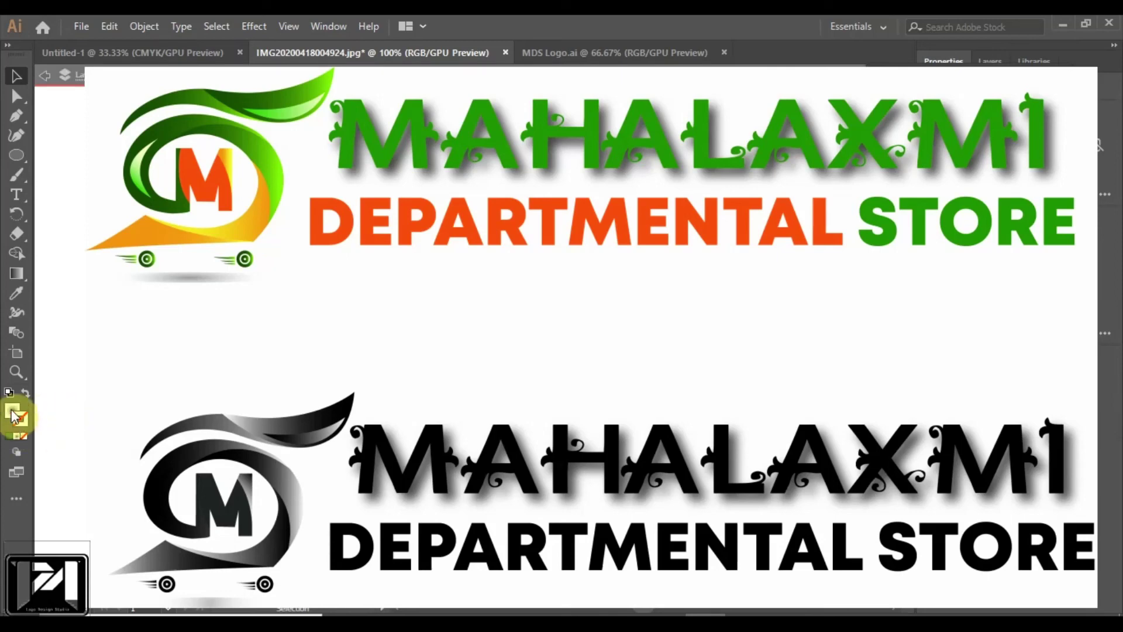
key("shift+x")
key("d")
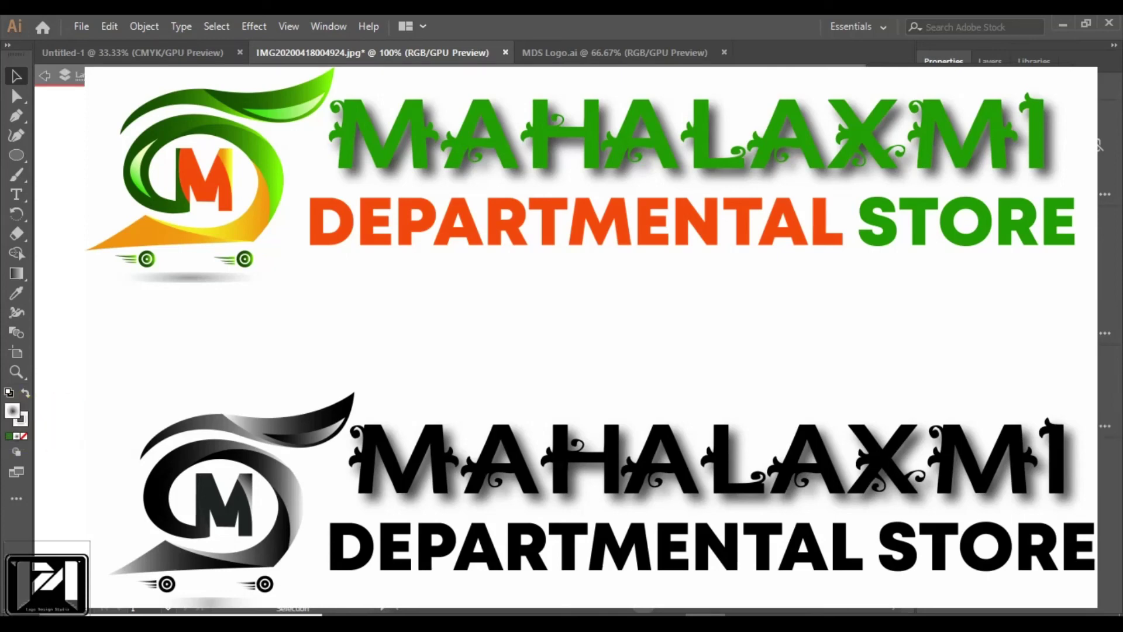